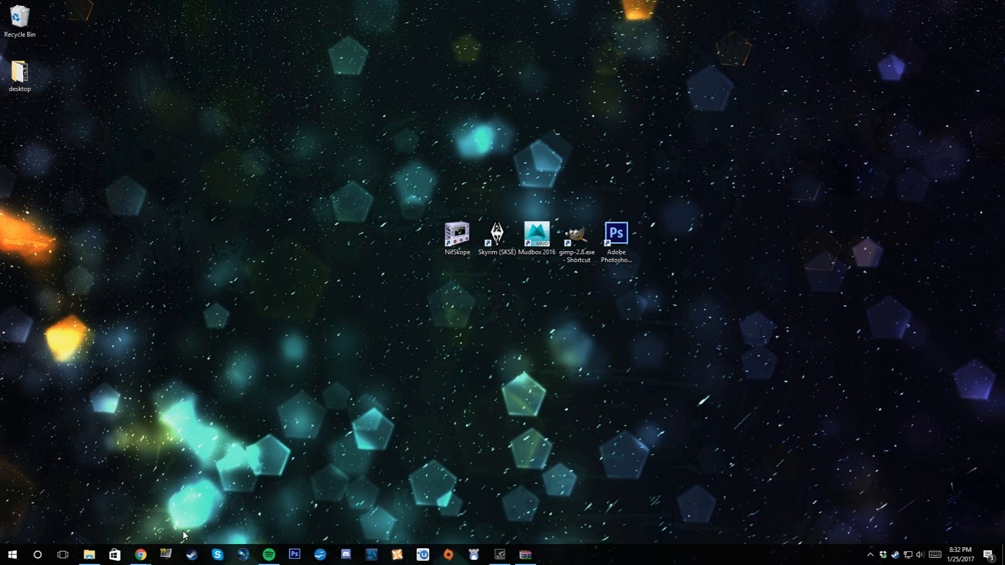
- Manually download SKY Female Textures CBBE 2K and Caliente's Beautiful Bodies Edition v3.4f from their Nexus Mods pages in the browser
{"action": "mouse_move", "coordinate": [140, 553]}
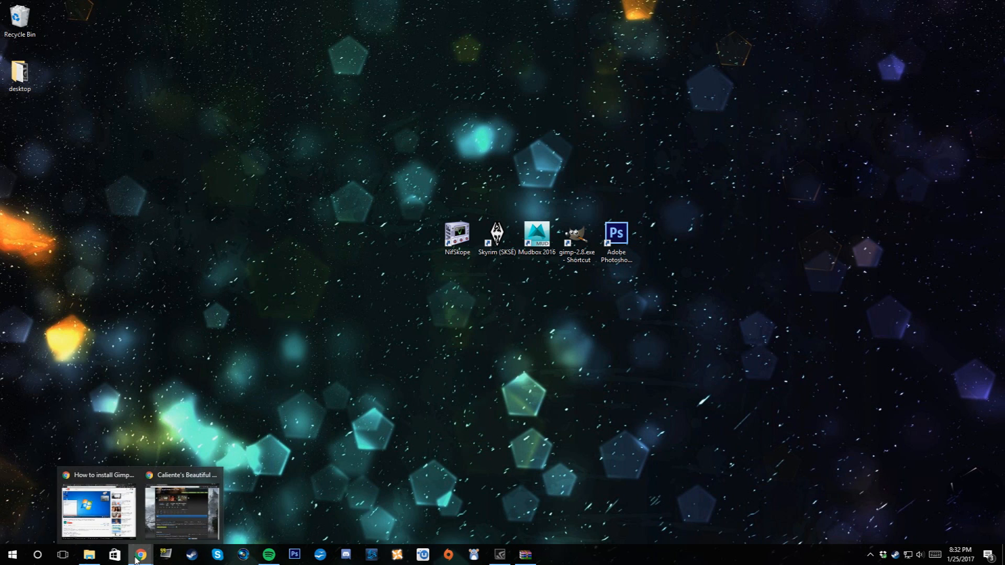
{"action": "left_click", "coordinate": [173, 522]}
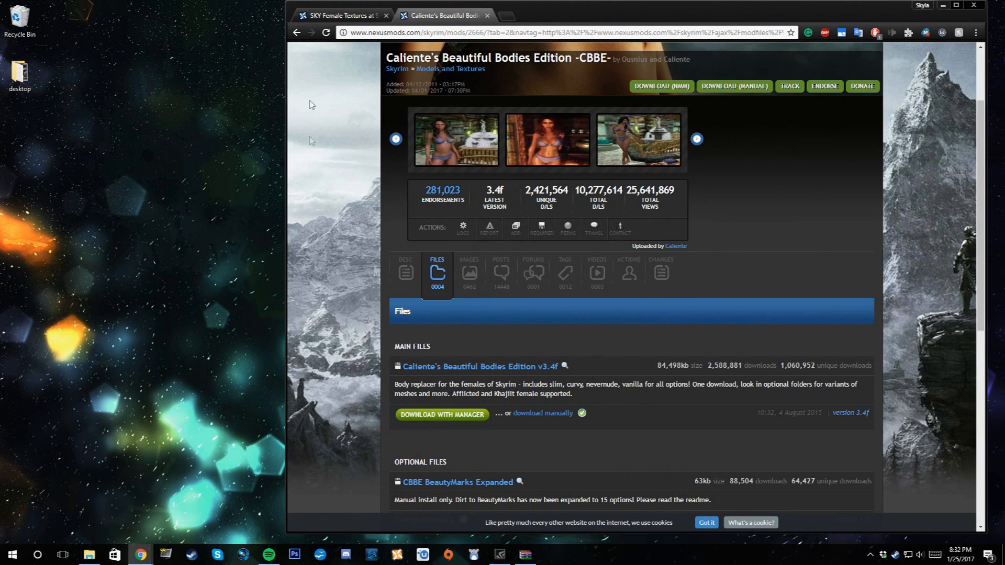
{"action": "left_click", "coordinate": [334, 20]}
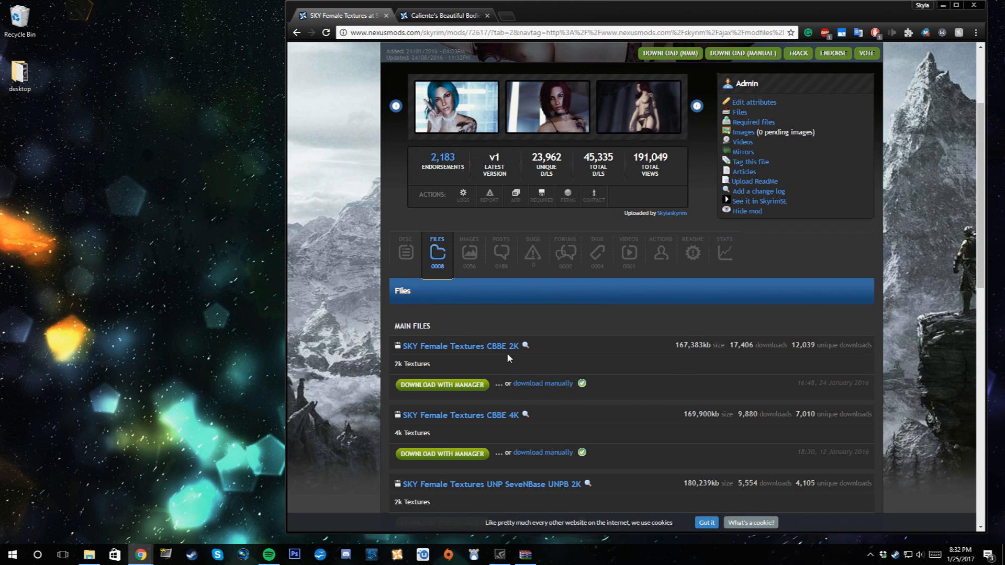
{"action": "scroll", "coordinate": [561, 349], "scroll_direction": "down", "scroll_amount": 3}
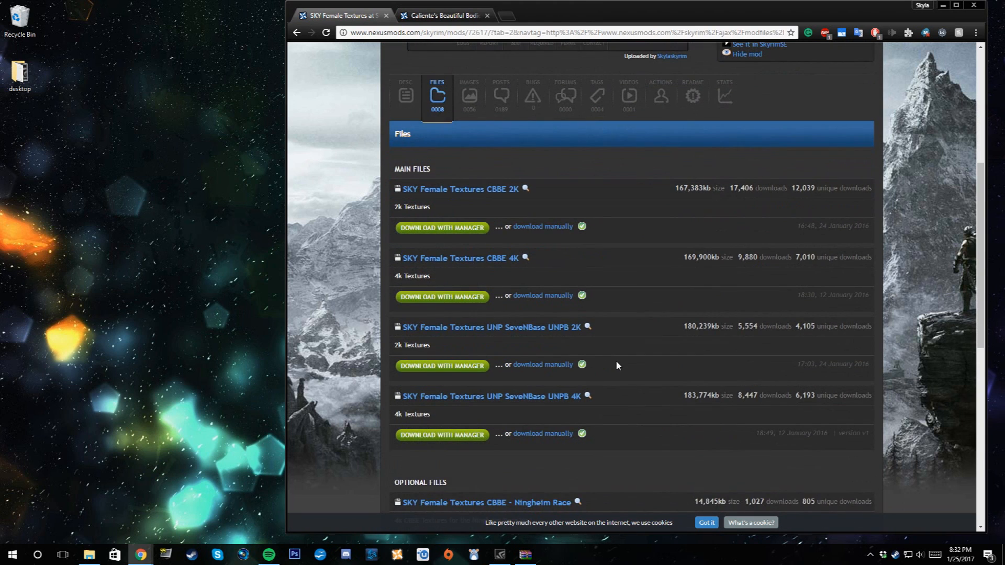
{"action": "scroll", "coordinate": [616, 366], "scroll_direction": "down", "scroll_amount": 1}
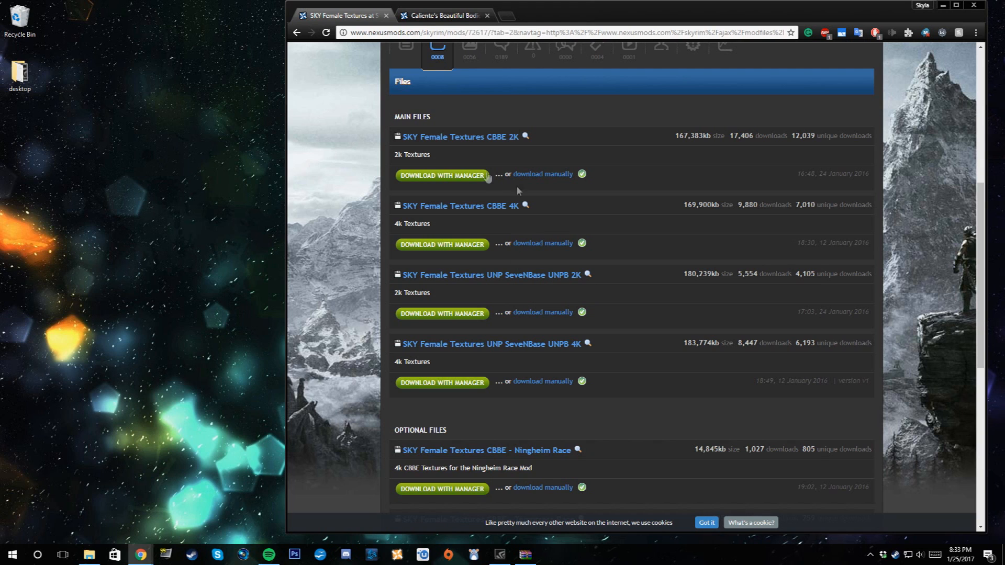
{"action": "left_click", "coordinate": [547, 178]}
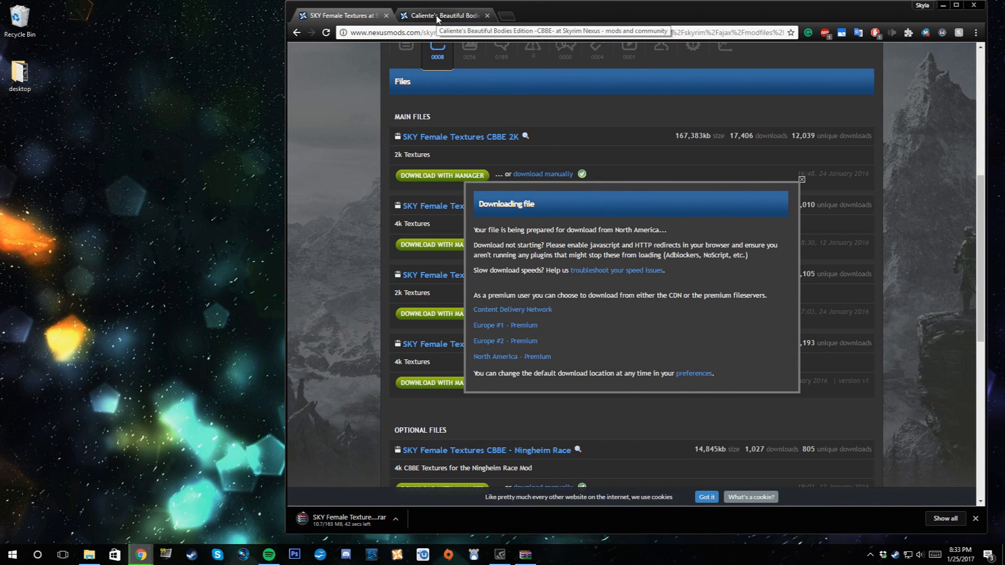
{"action": "left_click", "coordinate": [437, 15]}
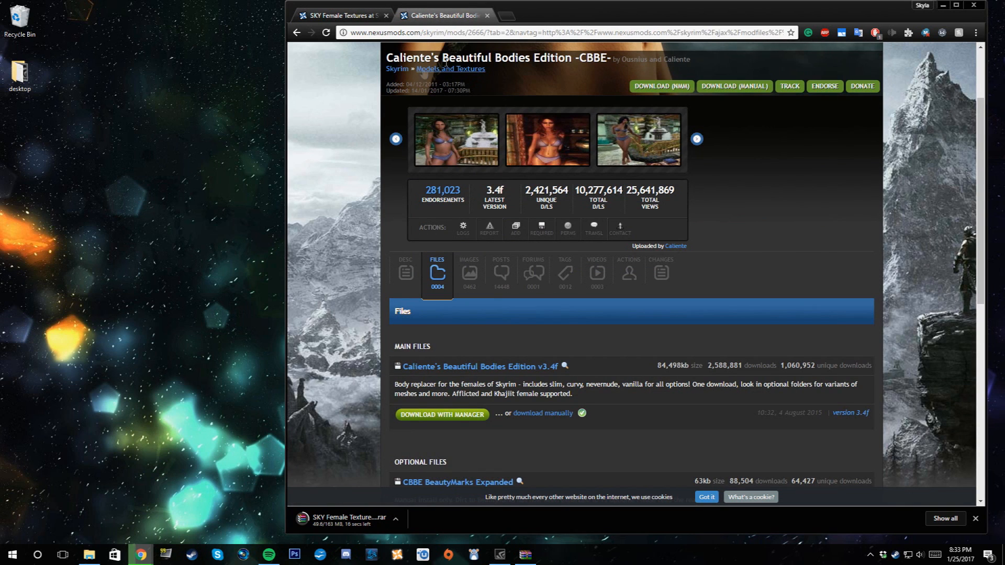
{"action": "left_click", "coordinate": [542, 413]}
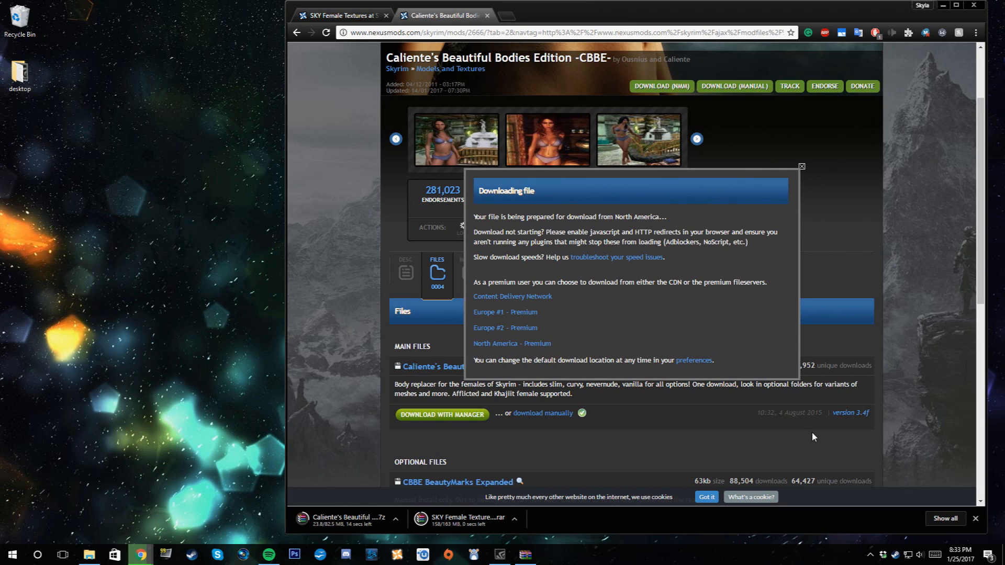
- Extract the SKY Textures folder from the downloaded SKY Female Textures archive to the desktop
{"action": "left_click", "coordinate": [518, 521]}
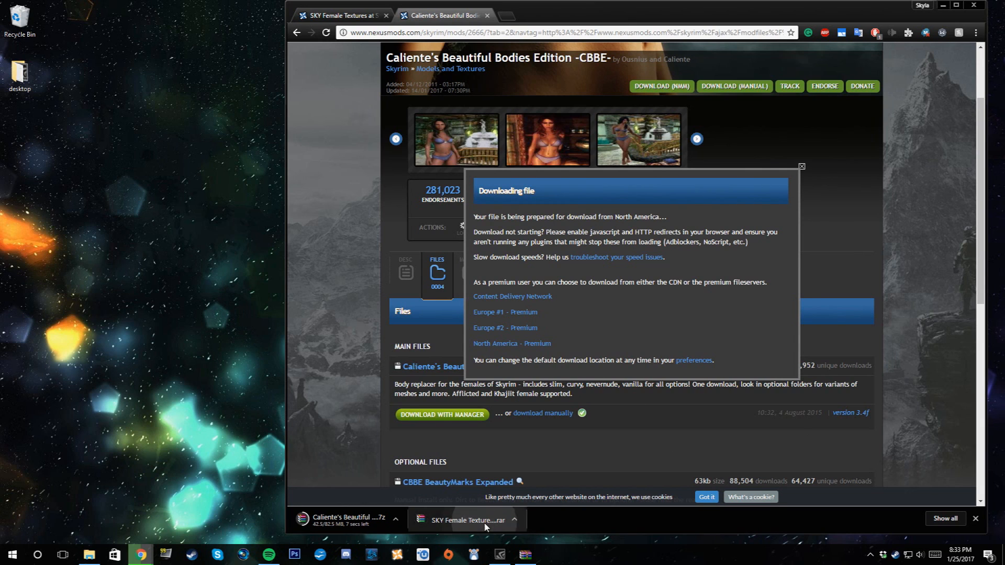
{"action": "left_click_drag", "start_coordinate": [366, 194], "coordinate": [143, 153]}
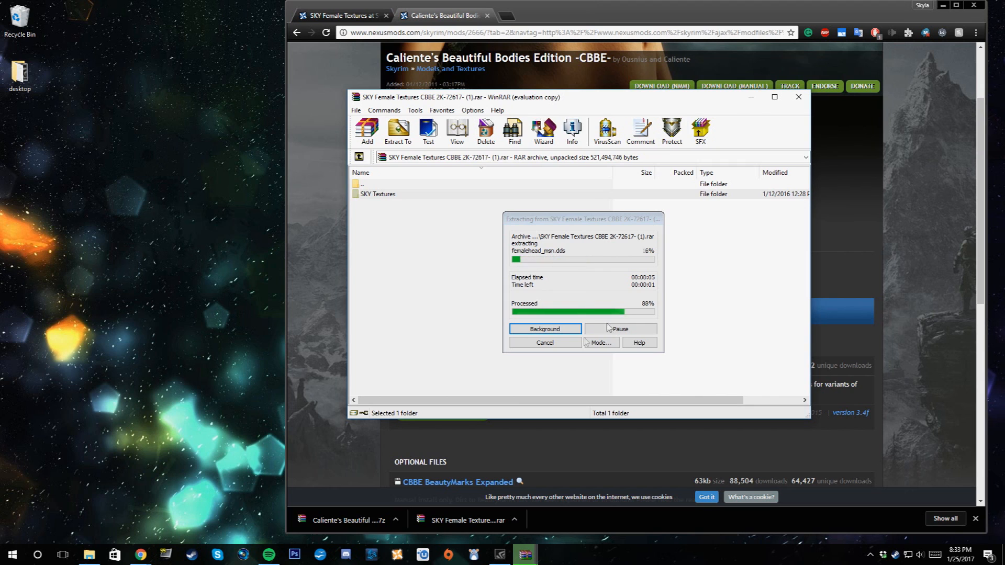
- Extract femalebody_0.nif from 01 Curvy\meshes\actors\character\character assets in the Caliente's Beautiful Bodies archive to the desktop, then close the archive and download notice
{"action": "left_click", "coordinate": [377, 518]}
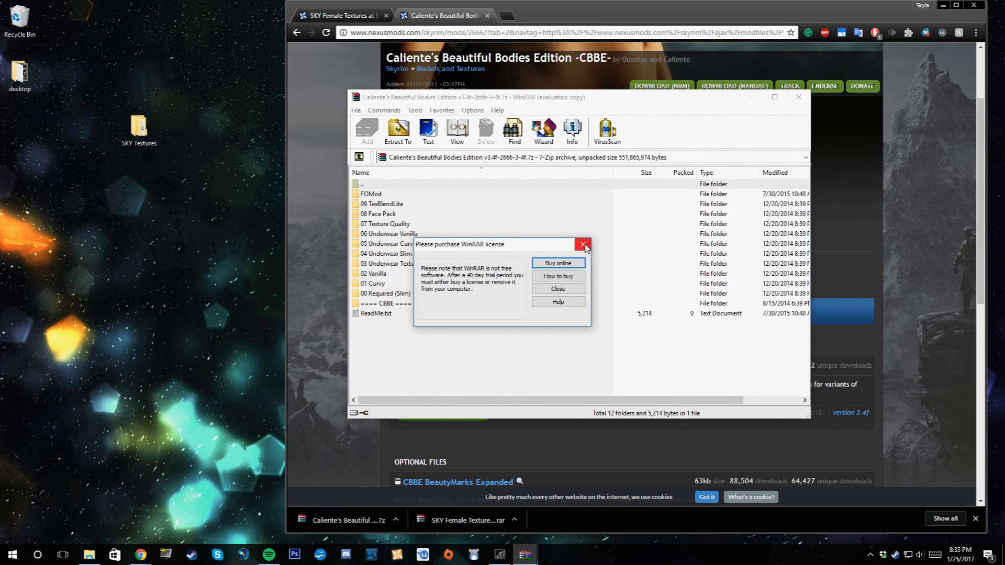
{"action": "left_click", "coordinate": [584, 245]}
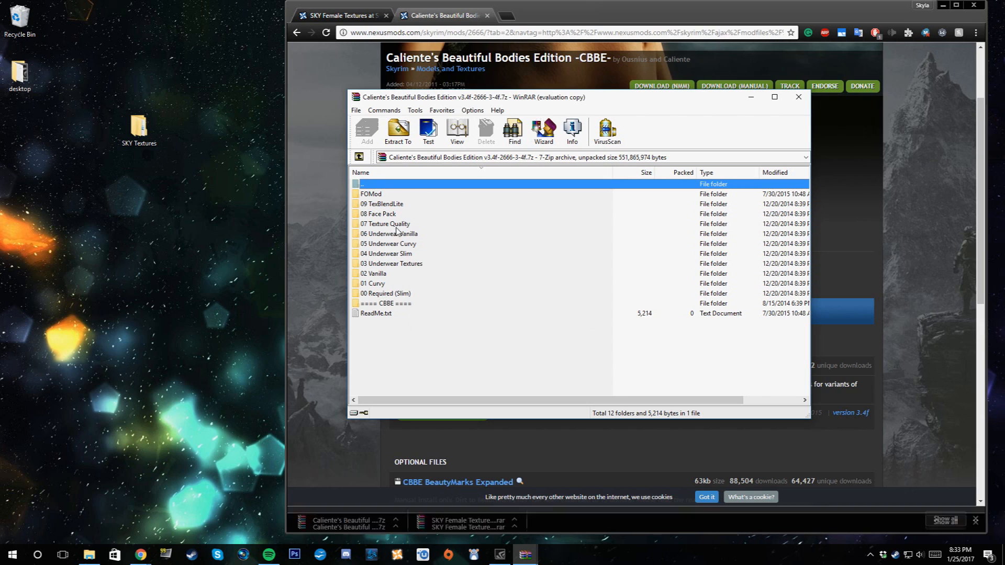
{"action": "double_click", "coordinate": [377, 284]}
{"action": "left_click", "coordinate": [373, 205]}
{"action": "double_click", "coordinate": [373, 205]}
{"action": "double_click", "coordinate": [382, 196]}
{"action": "double_click", "coordinate": [385, 198]}
{"action": "double_click", "coordinate": [385, 197]}
{"action": "left_click_drag", "start_coordinate": [403, 197], "coordinate": [178, 207]}
{"action": "left_click", "coordinate": [393, 207]}
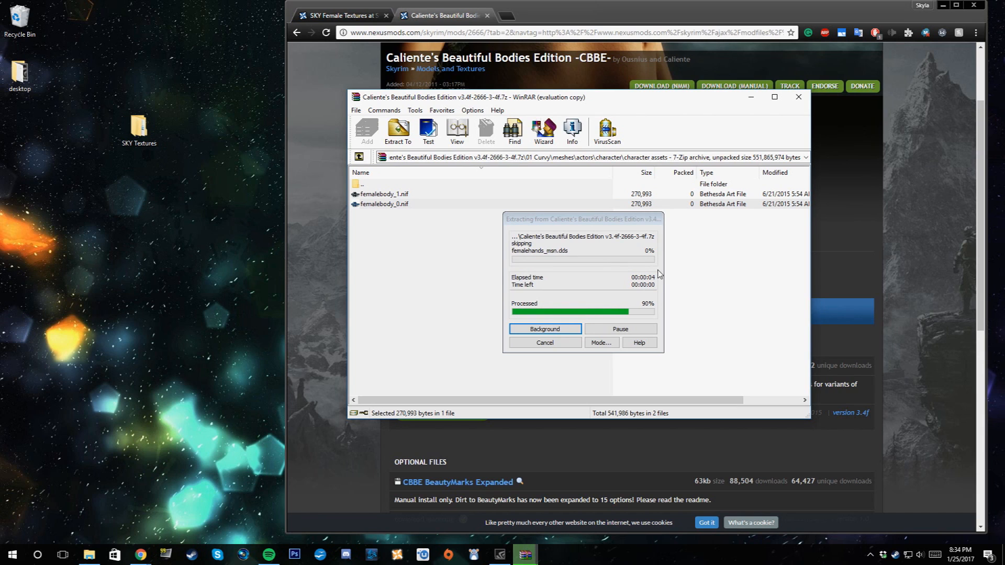
{"action": "left_click", "coordinate": [799, 96]}
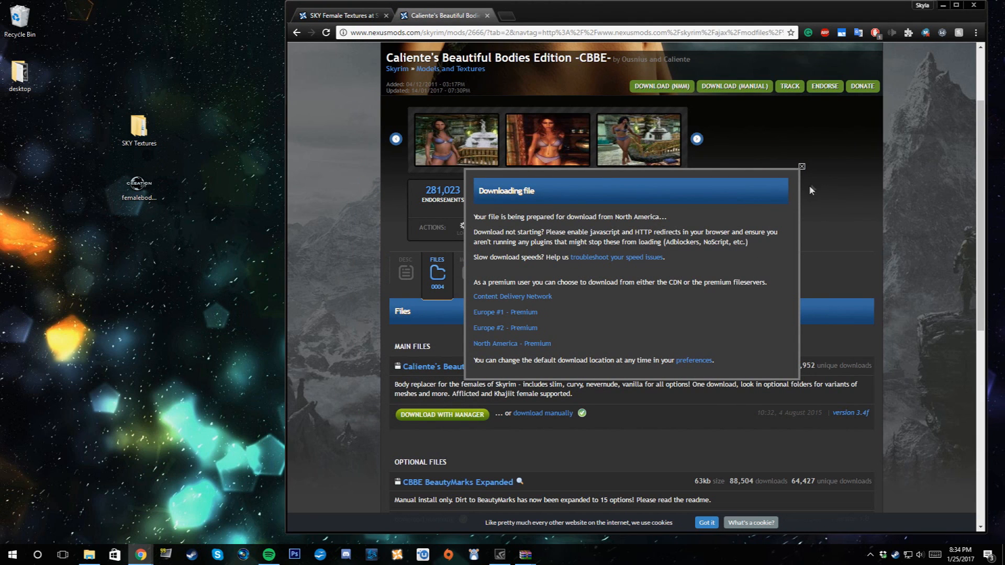
{"action": "left_click", "coordinate": [802, 167]}
- Move femalebody_1.dds from SKY Textures\data\textures\actors\character\female to the desktop and close the folder
{"action": "double_click", "coordinate": [139, 132]}
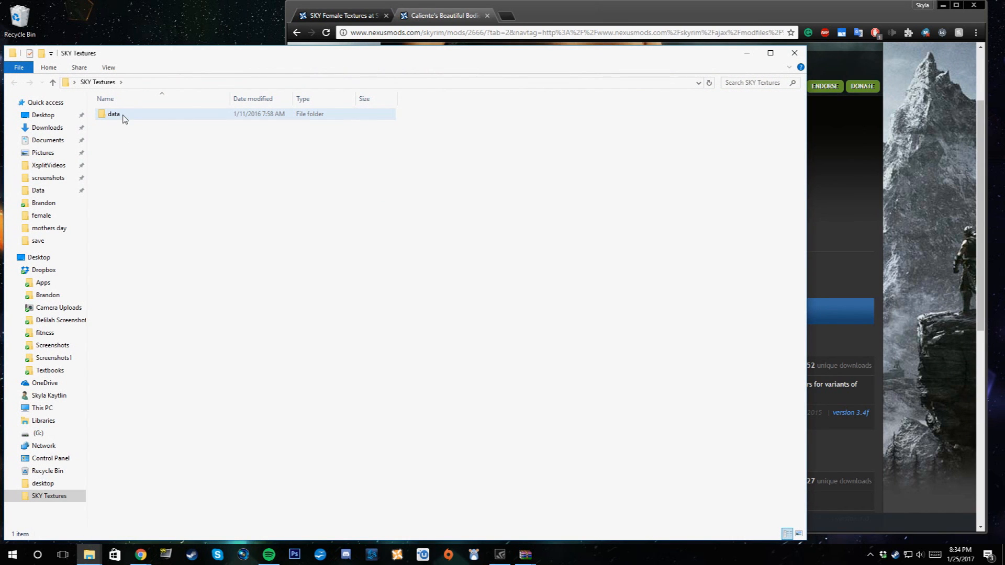
{"action": "left_click_drag", "start_coordinate": [185, 55], "coordinate": [457, 81]}
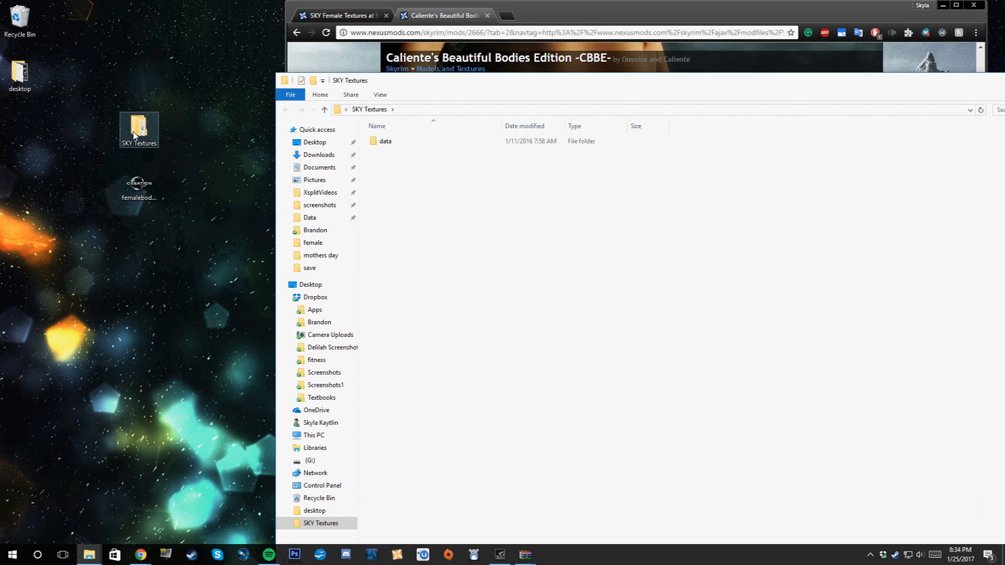
{"action": "double_click", "coordinate": [472, 148]}
{"action": "double_click", "coordinate": [472, 148]}
{"action": "double_click", "coordinate": [472, 148]}
{"action": "double_click", "coordinate": [471, 148]}
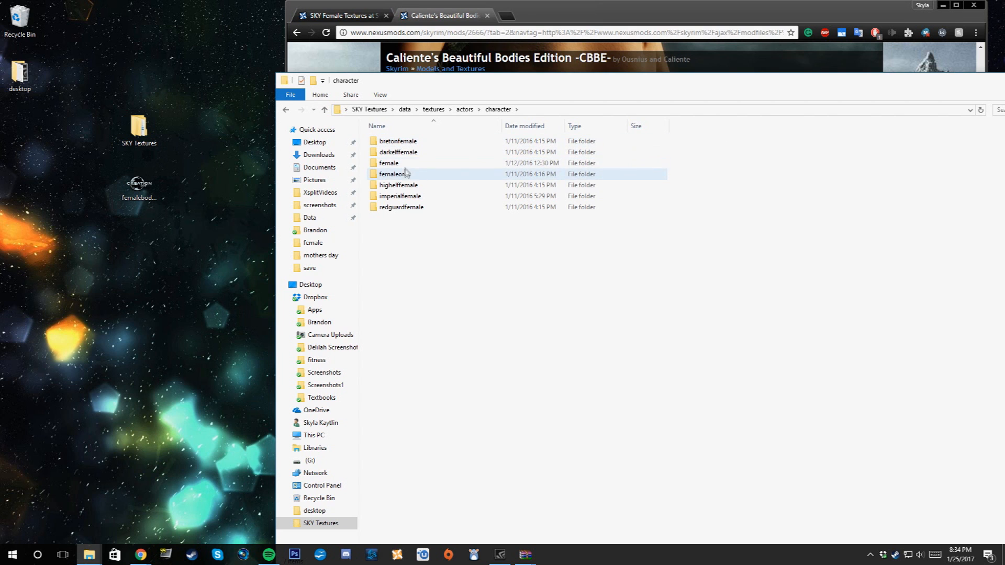
{"action": "double_click", "coordinate": [404, 164]}
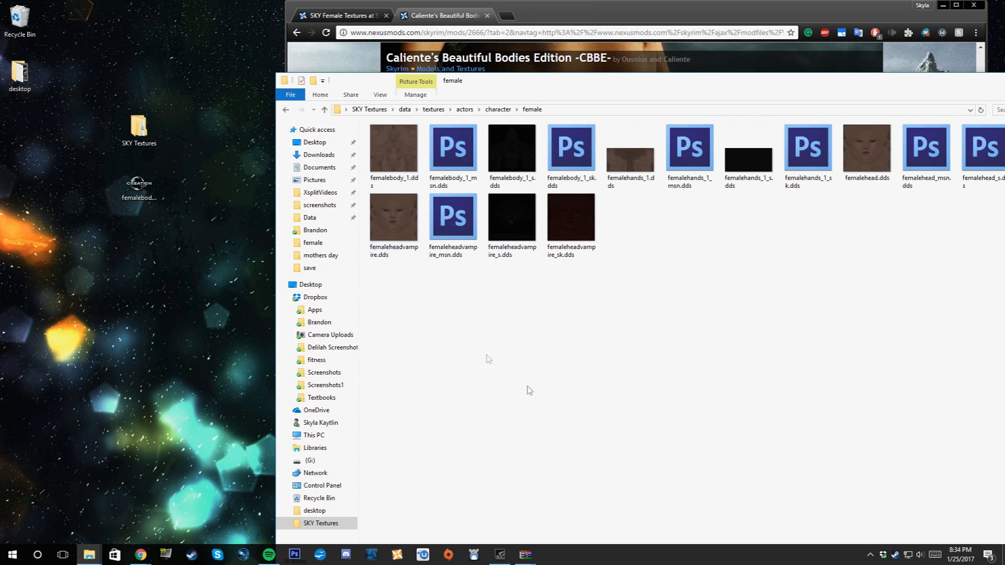
{"action": "left_click_drag", "start_coordinate": [654, 91], "coordinate": [517, 106]}
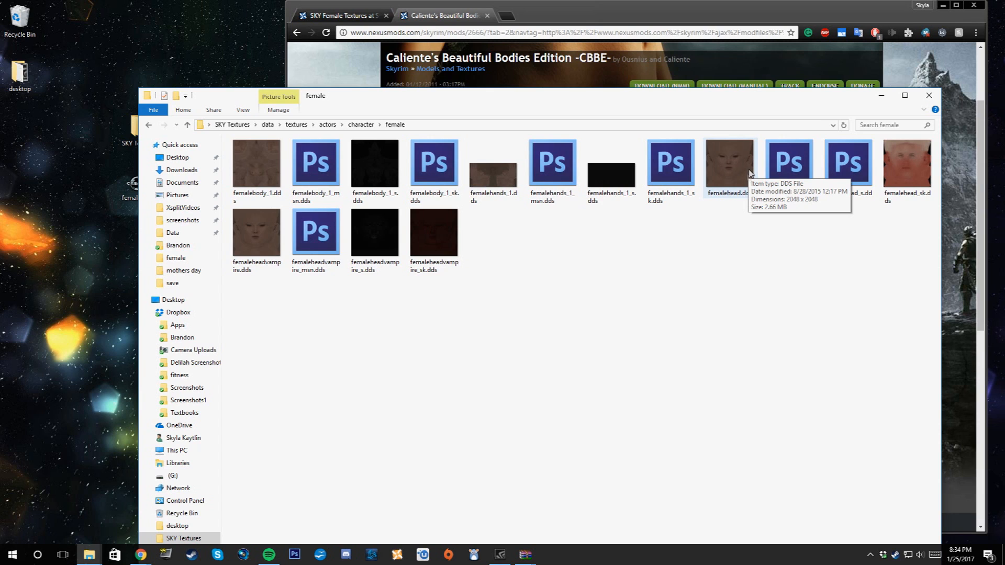
{"action": "left_click_drag", "start_coordinate": [253, 157], "coordinate": [93, 296]}
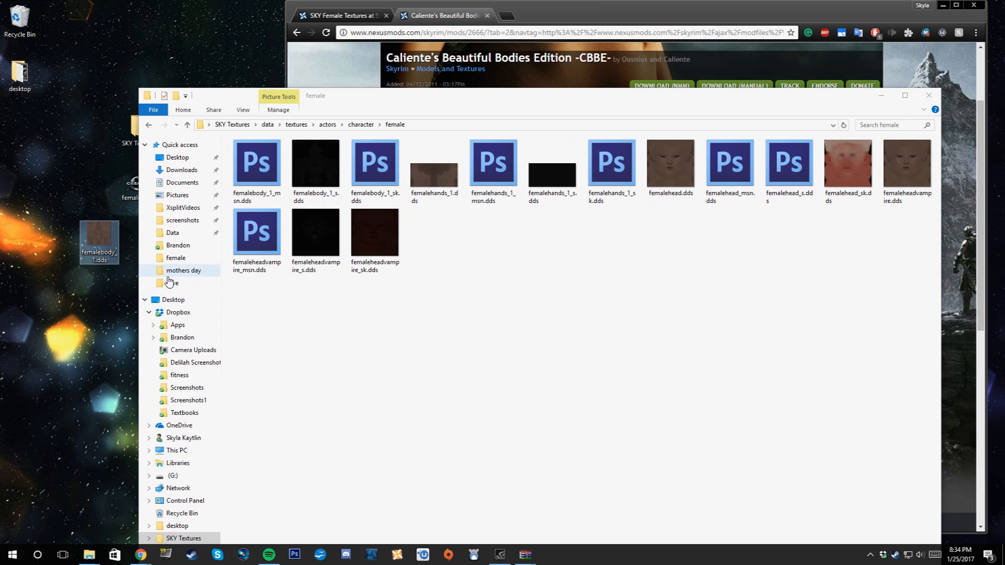
{"action": "left_click", "coordinate": [930, 98]}
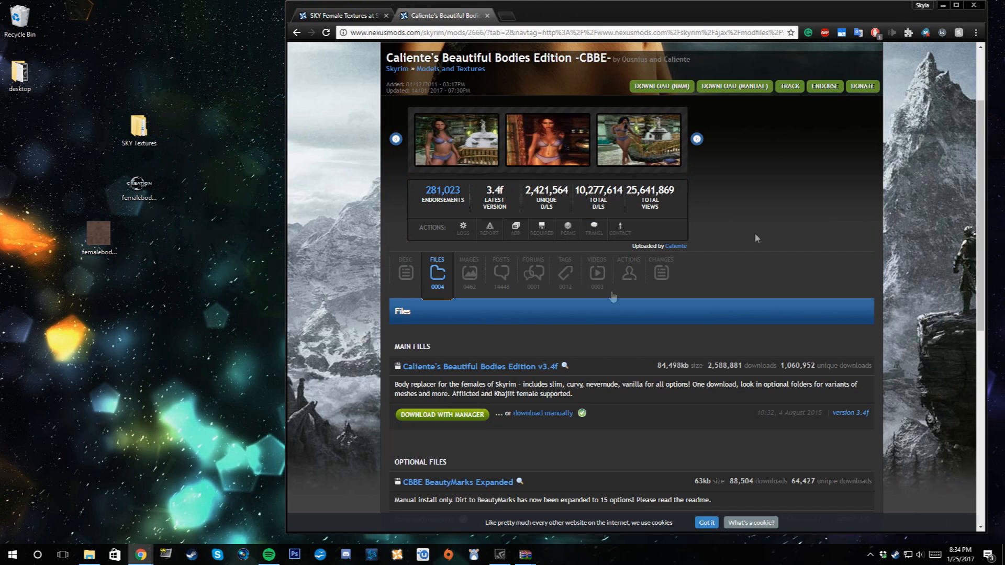
- Minimize the open windows and place femalebody_0.nif and femalebody_1.dds side by side on the desktop near the program shortcuts
{"action": "left_click", "coordinate": [946, 7]}
{"action": "left_click", "coordinate": [755, 100]}
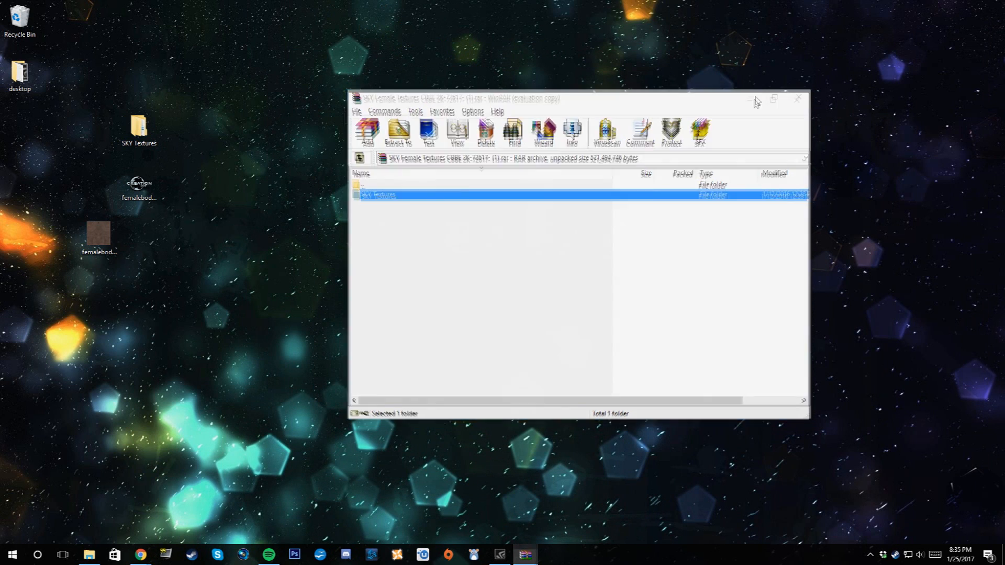
{"action": "left_click_drag", "start_coordinate": [98, 233], "coordinate": [376, 180]}
{"action": "left_click_drag", "start_coordinate": [138, 184], "coordinate": [338, 186]}
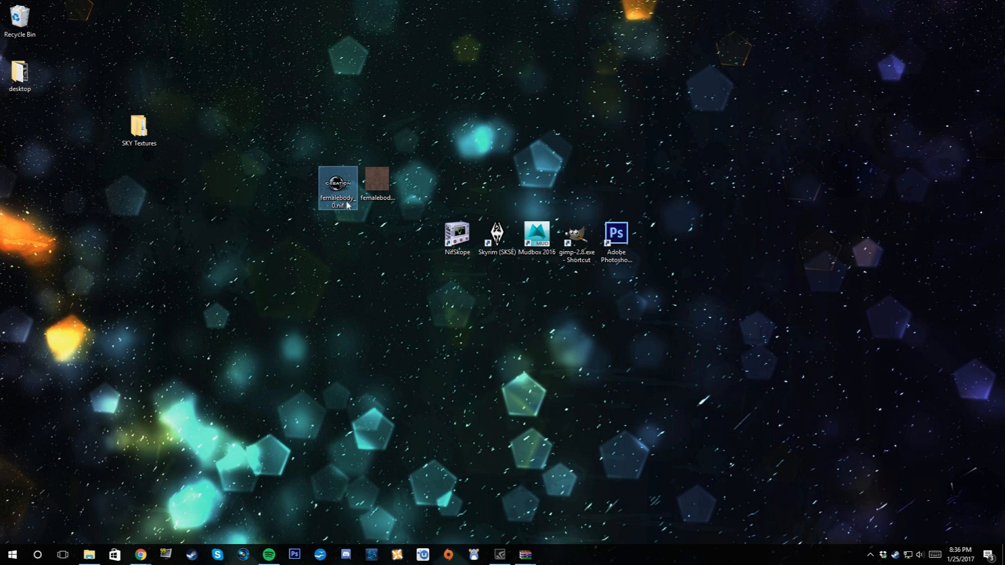
- Launch NifSkope and load femalebody_0.nif from the desktop
{"action": "double_click", "coordinate": [460, 239]}
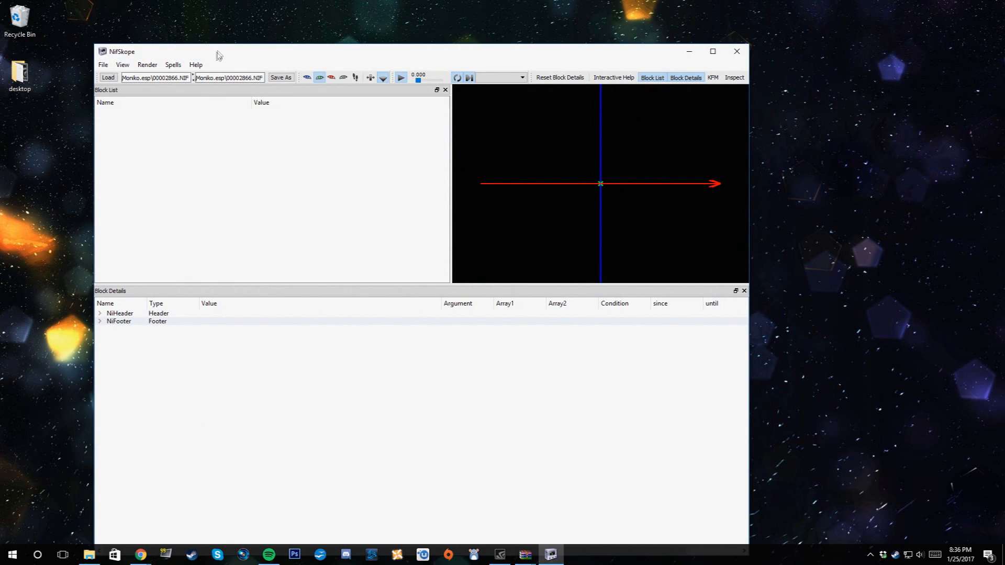
{"action": "left_click_drag", "start_coordinate": [219, 55], "coordinate": [566, 50]}
{"action": "left_click", "coordinate": [452, 73]}
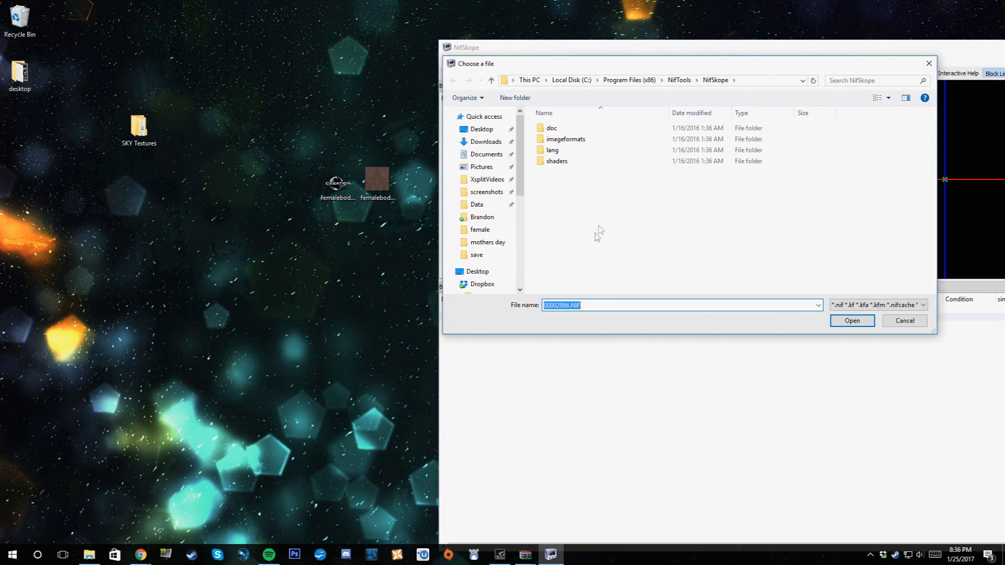
{"action": "left_click", "coordinate": [480, 130]}
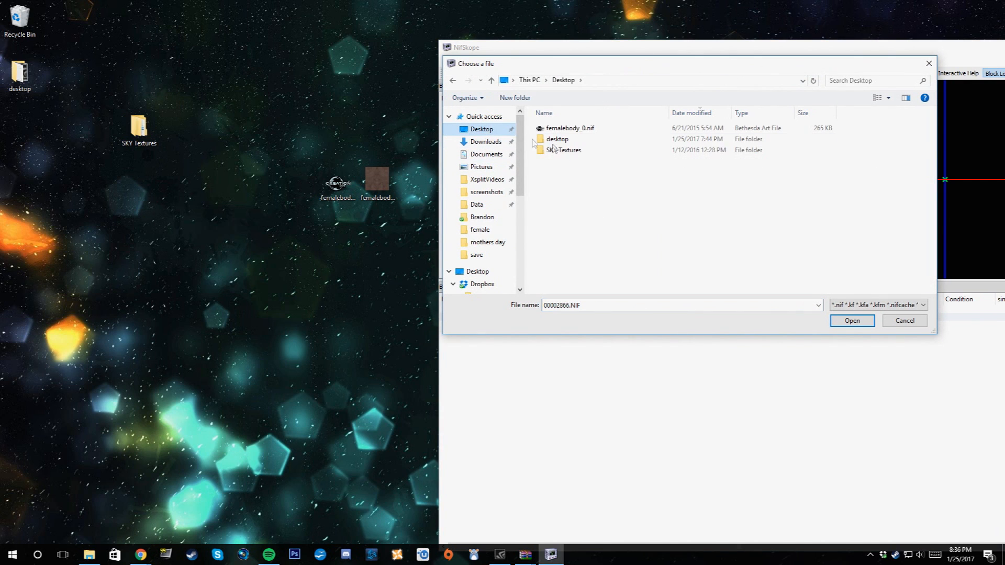
{"action": "left_click", "coordinate": [597, 128]}
{"action": "left_click", "coordinate": [852, 321]}
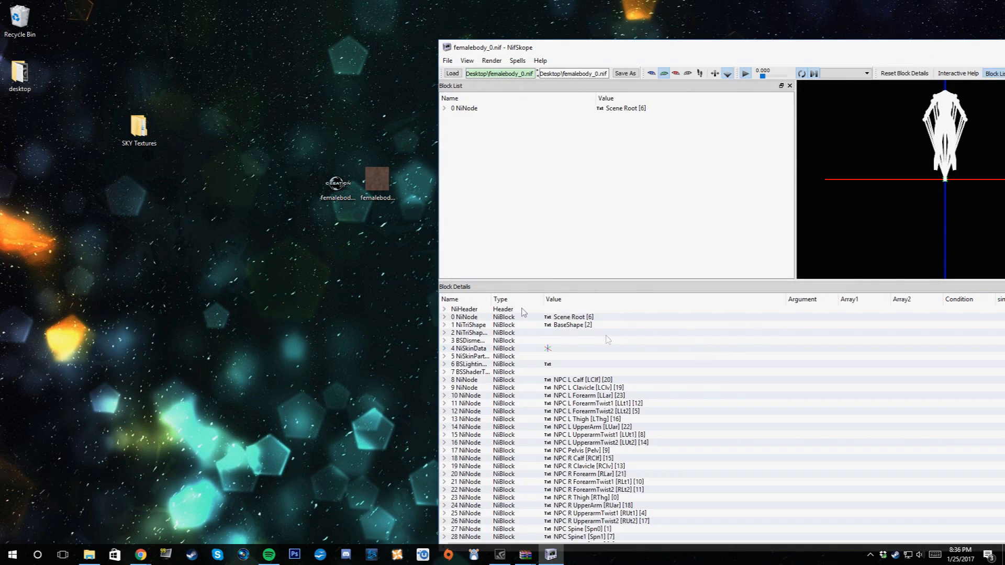
{"action": "left_click", "coordinate": [446, 61]}
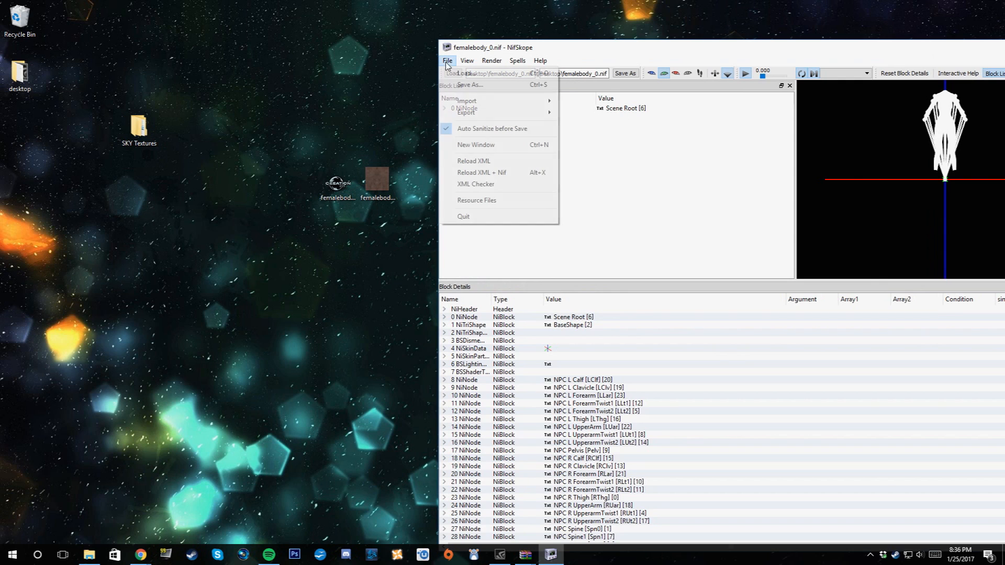
{"action": "mouse_move", "coordinate": [484, 114]}
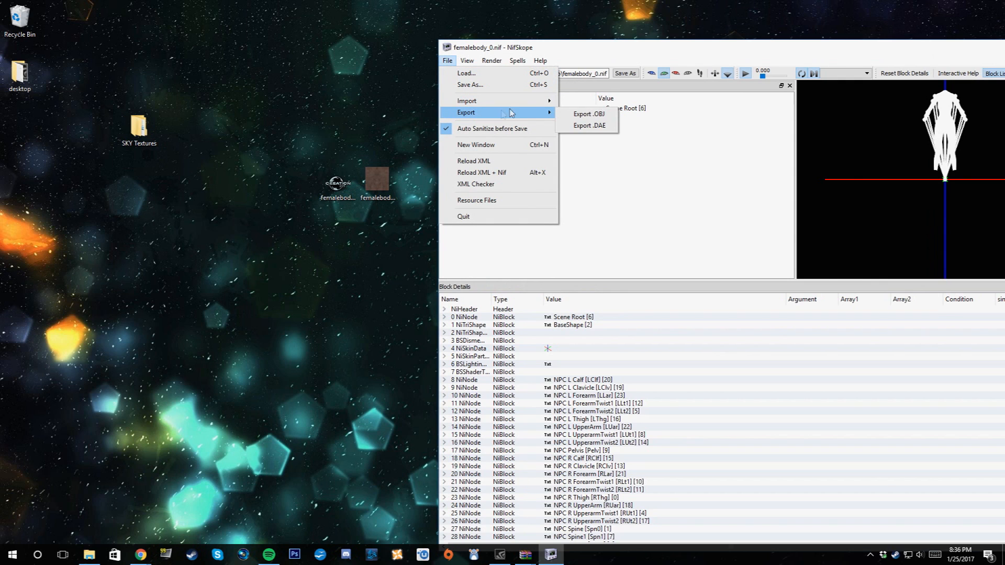
{"action": "left_click", "coordinate": [604, 118]}
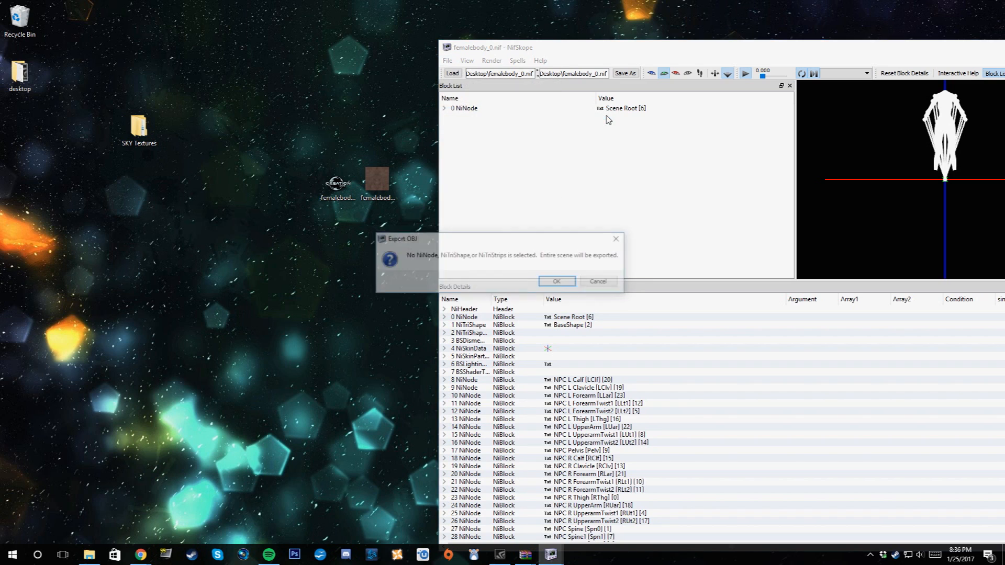
{"action": "left_click", "coordinate": [601, 282]}
- Export the BaseShape NiTriShape under the scene root to the desktop as an OBJ file named body
{"action": "left_click", "coordinate": [445, 108]}
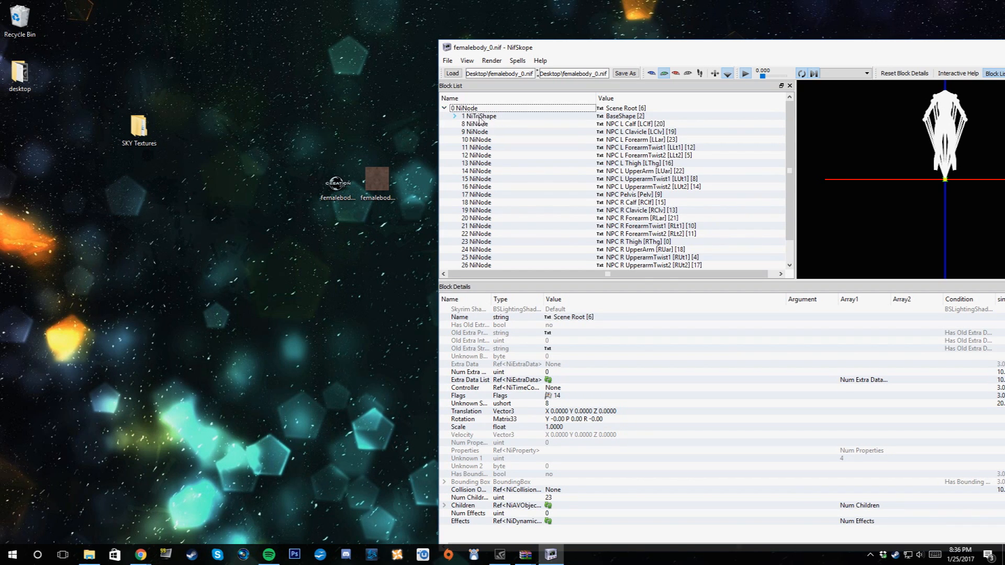
{"action": "left_click", "coordinate": [639, 116]}
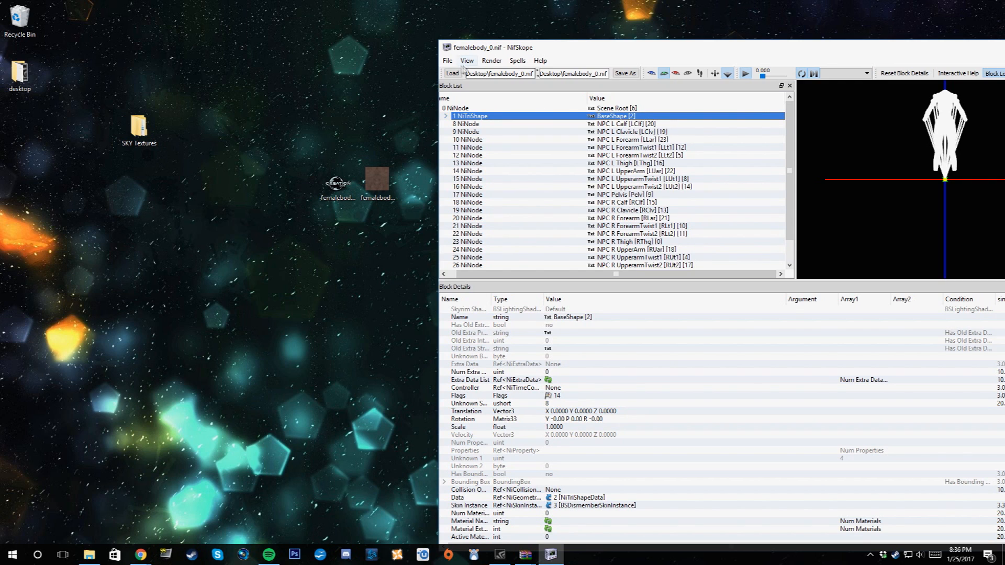
{"action": "left_click", "coordinate": [446, 61]}
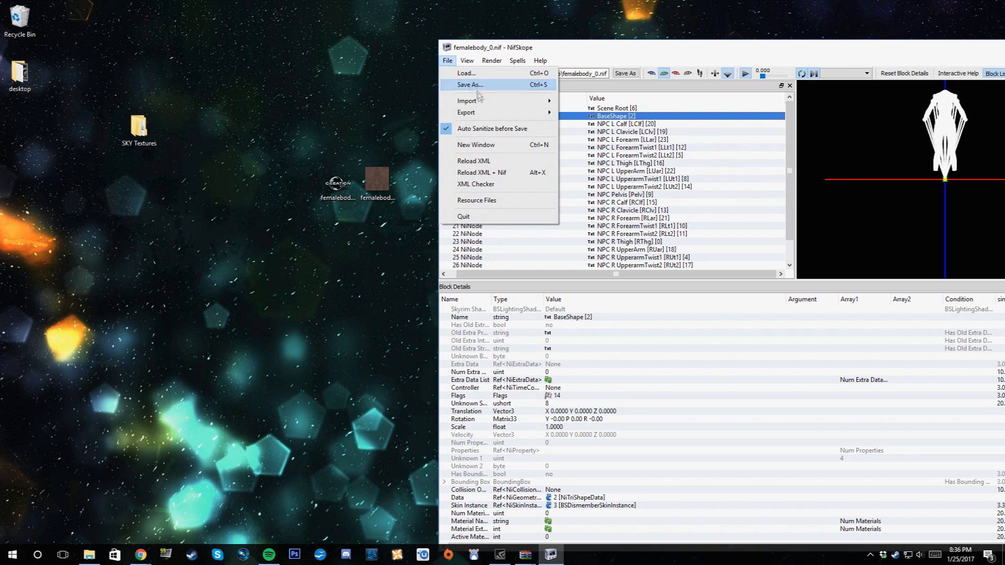
{"action": "mouse_move", "coordinate": [480, 111]}
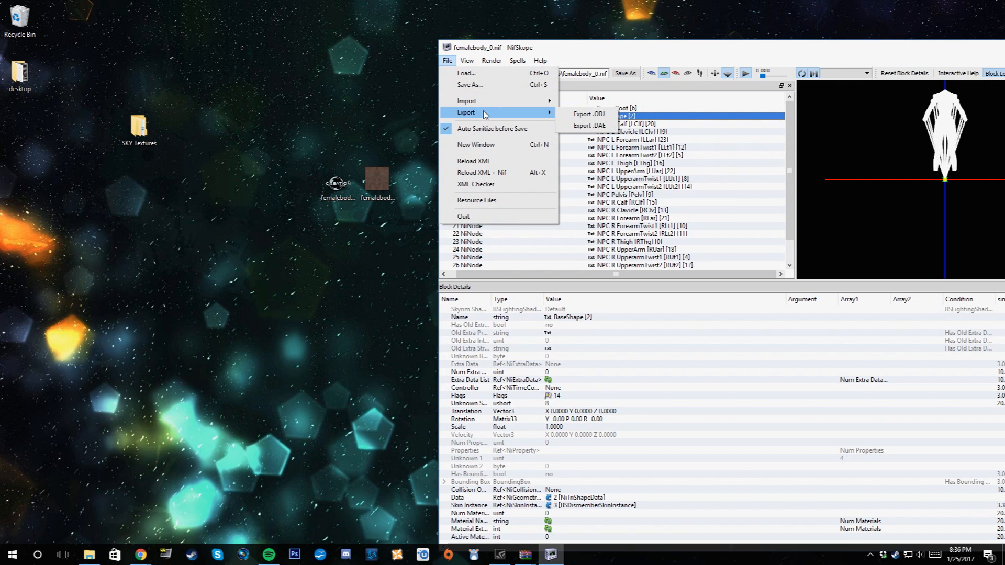
{"action": "left_click", "coordinate": [605, 115]}
{"action": "left_click", "coordinate": [522, 281]}
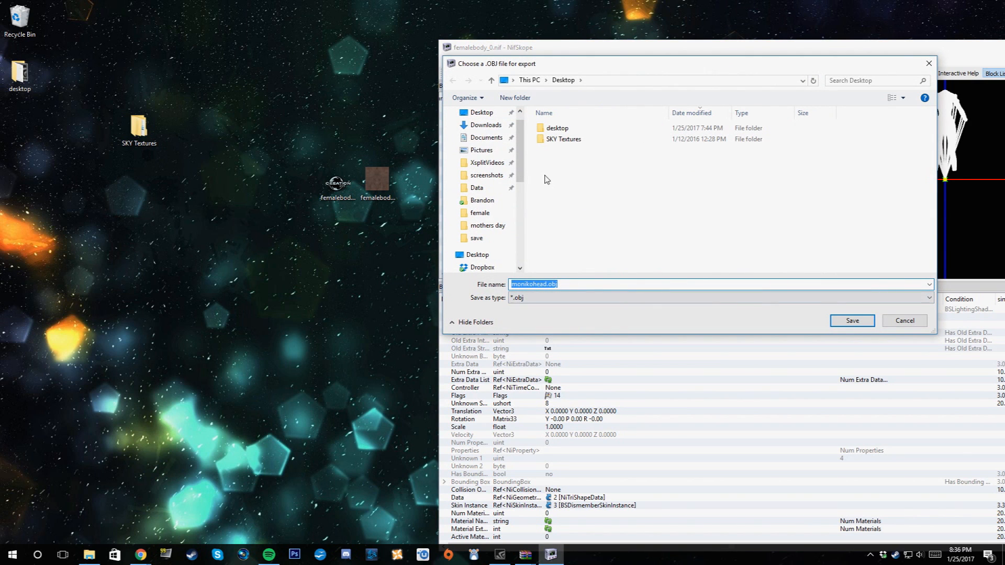
{"action": "type", "text": "body"}
{"action": "key", "text": "Return"}
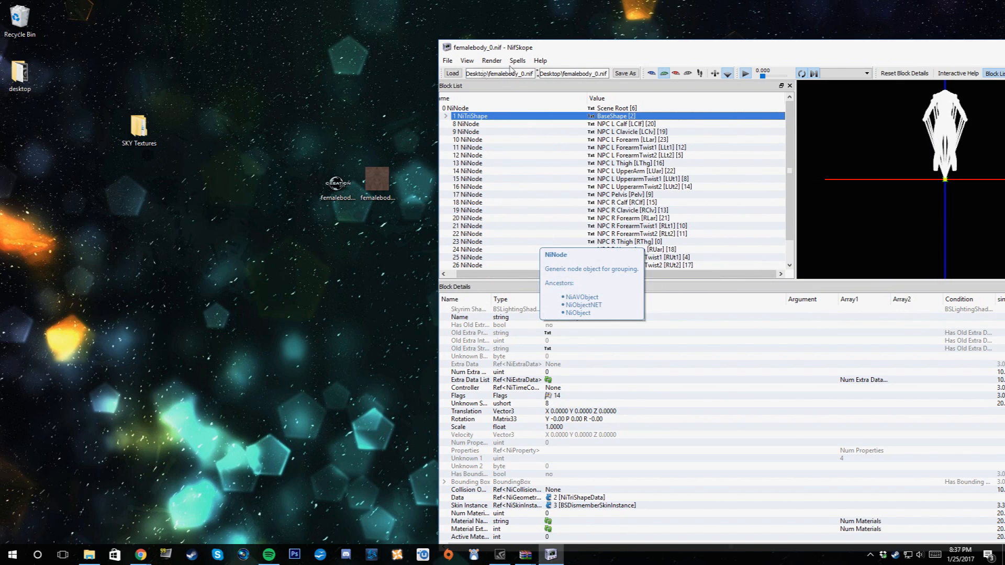
- Close NifSkope and place body.obj beside the female body files, directly above the NifSkope shortcut on the desktop
{"action": "left_click_drag", "start_coordinate": [602, 49], "coordinate": [458, 84]}
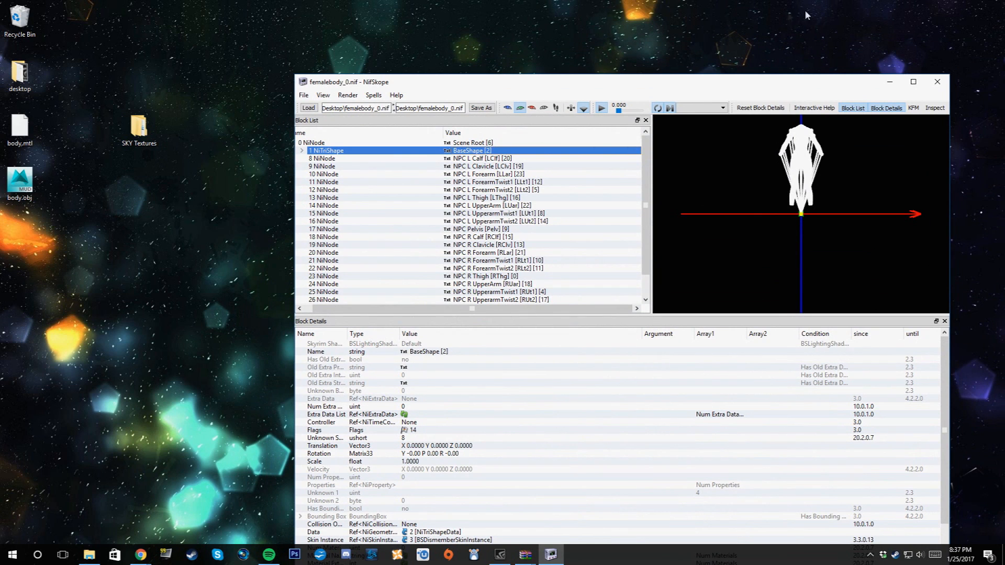
{"action": "left_click", "coordinate": [938, 84]}
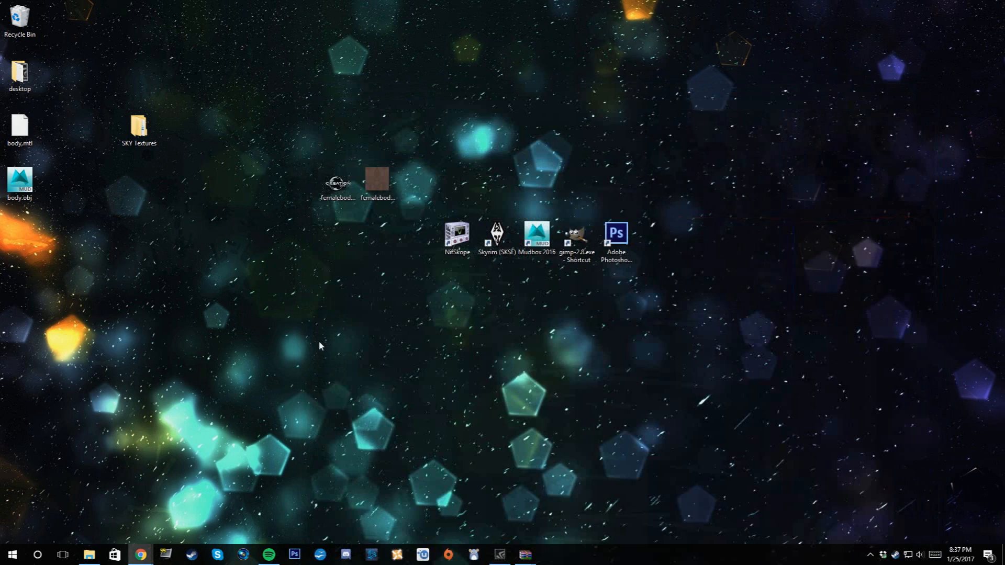
{"action": "left_click_drag", "start_coordinate": [20, 189], "coordinate": [470, 165]}
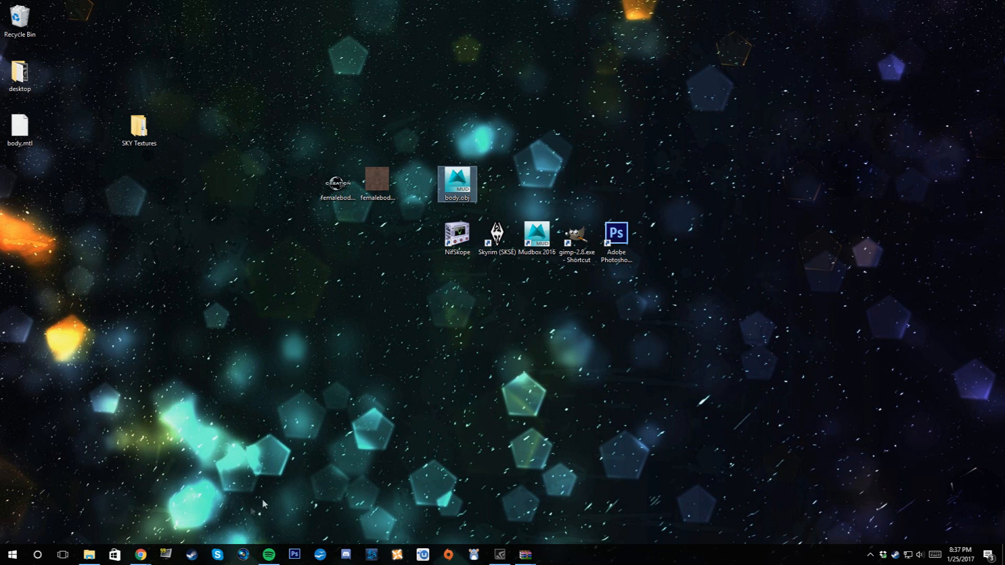
- Switch to the Chrome window with the mod pages, search Google for royalty free images in a new tab, and open Pixabay
{"action": "mouse_move", "coordinate": [140, 555]}
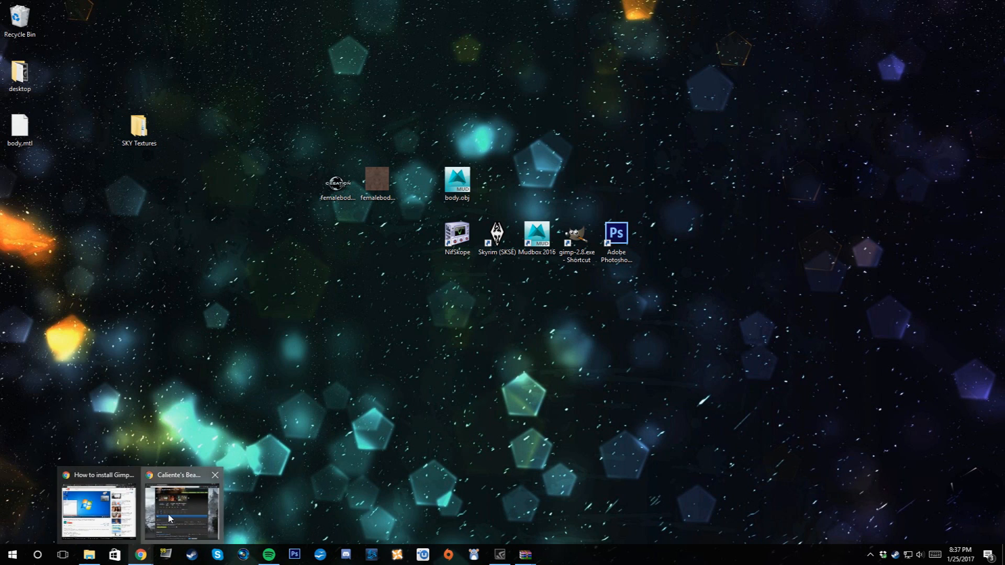
{"action": "left_click", "coordinate": [157, 518]}
{"action": "left_click", "coordinate": [506, 17]}
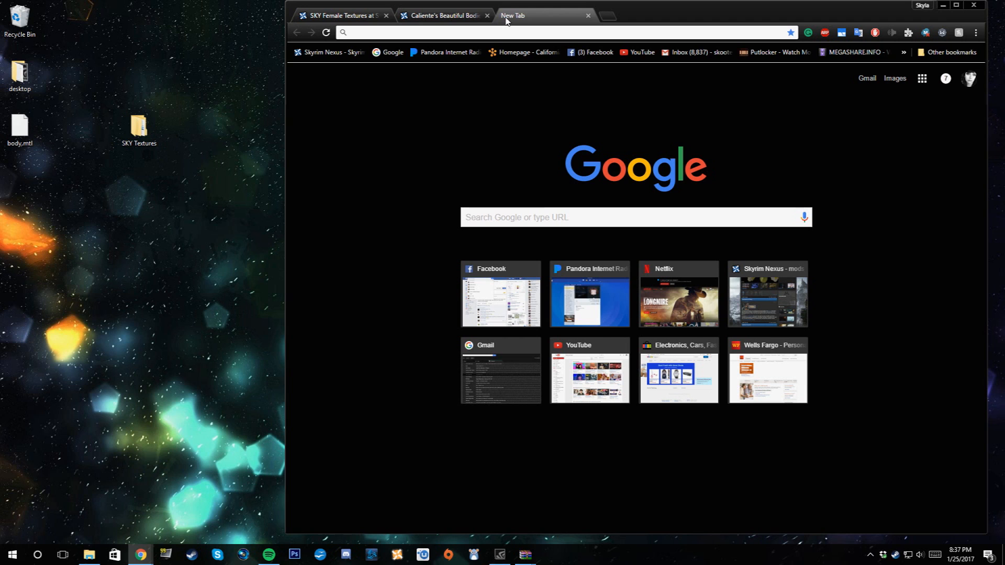
{"action": "type", "text": "roya"}
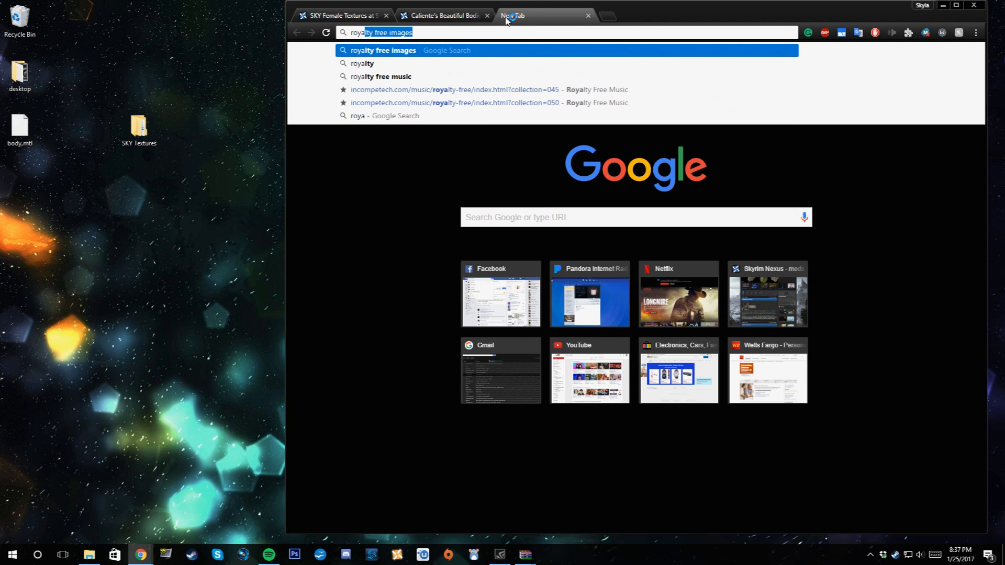
{"action": "key", "text": "Return"}
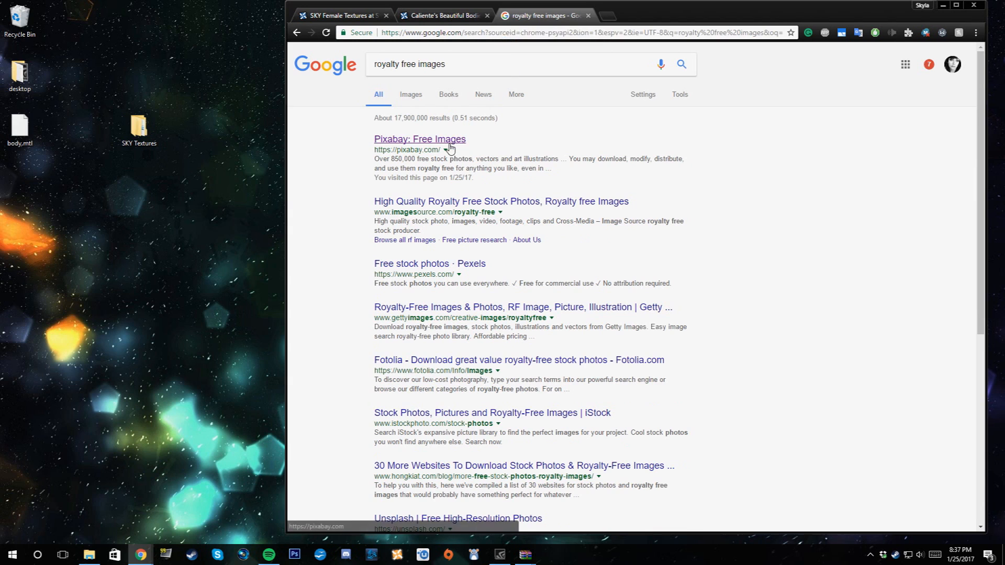
{"action": "left_click", "coordinate": [449, 144]}
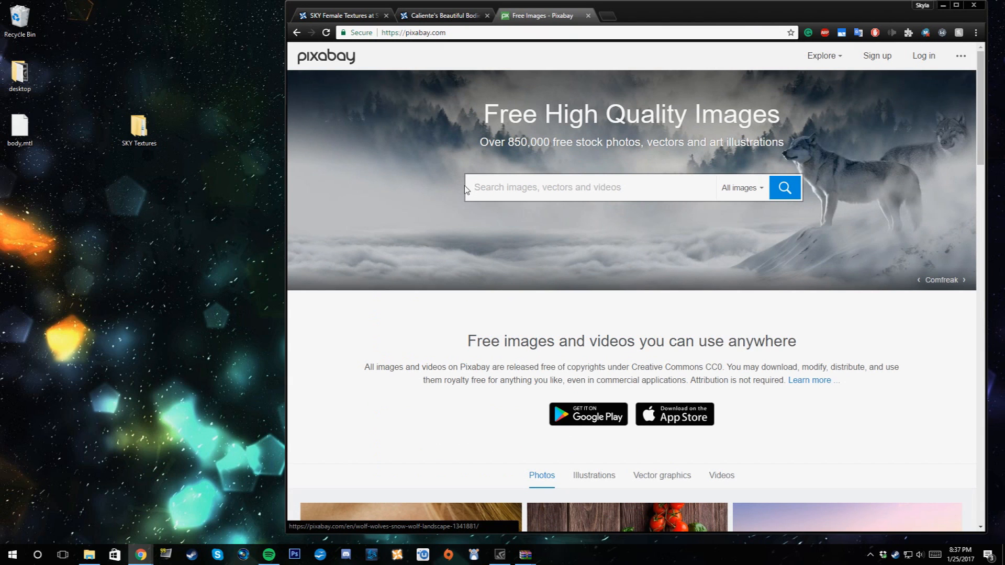
- Search Pixabay for tattoos
{"action": "left_click", "coordinate": [466, 189]}
{"action": "type", "text": "a"}
{"action": "key", "text": "BackSpace"}
{"action": "type", "text": "tatt"}
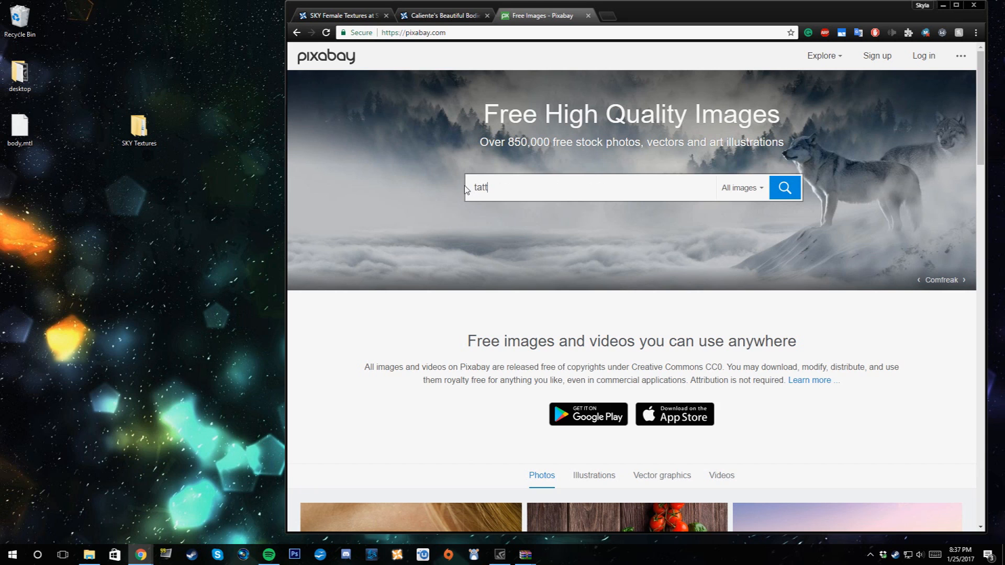
{"action": "type", "text": "oos"}
{"action": "key", "text": "Return"}
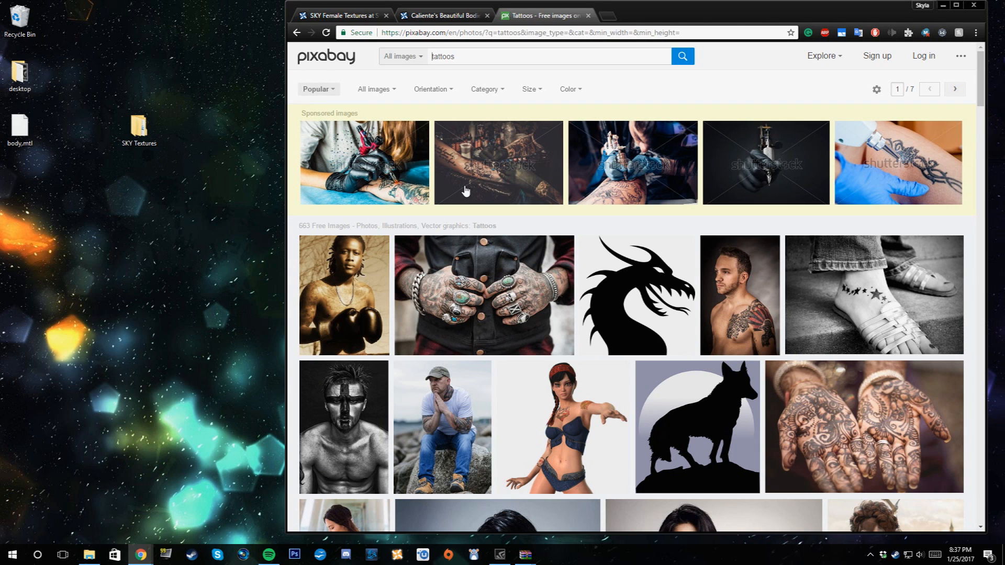
- Browse the tattoo results and open the black-and-white tribal bull illustration
{"action": "scroll", "coordinate": [711, 375], "scroll_direction": "down", "scroll_amount": 5}
{"action": "scroll", "coordinate": [711, 374], "scroll_direction": "down", "scroll_amount": 5}
{"action": "scroll", "coordinate": [711, 375], "scroll_direction": "down", "scroll_amount": 3}
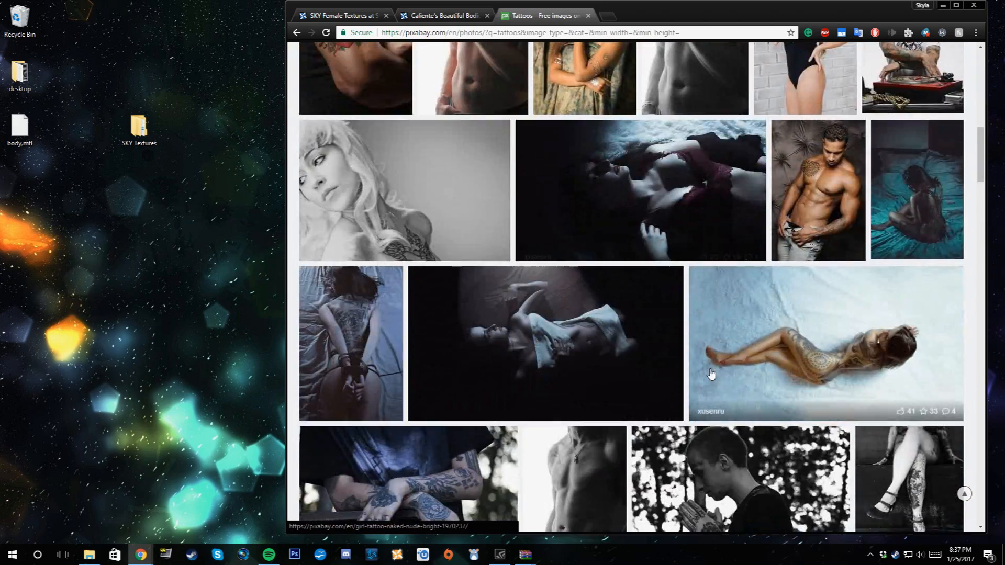
{"action": "scroll", "coordinate": [711, 375], "scroll_direction": "down", "scroll_amount": 7}
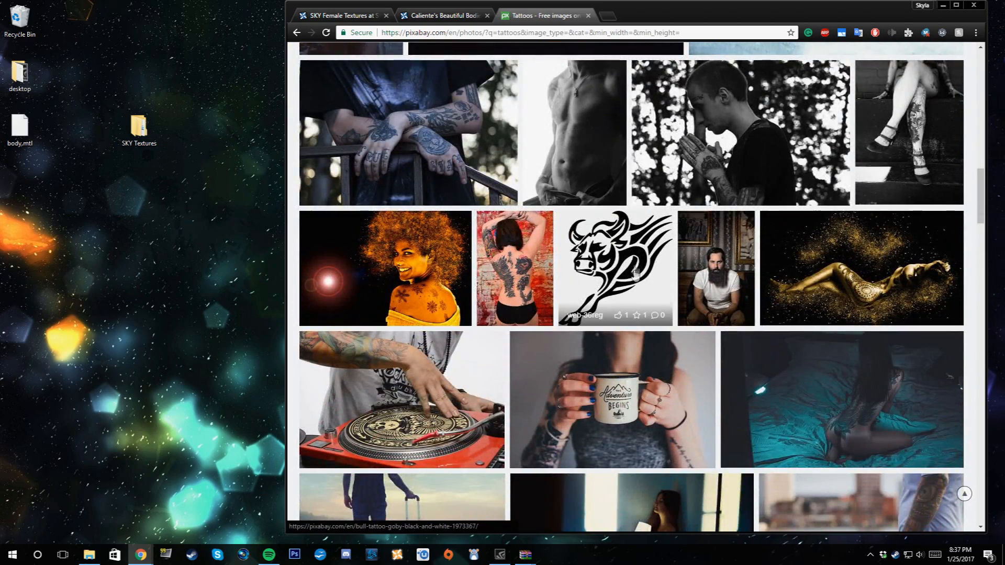
{"action": "left_click", "coordinate": [633, 270]}
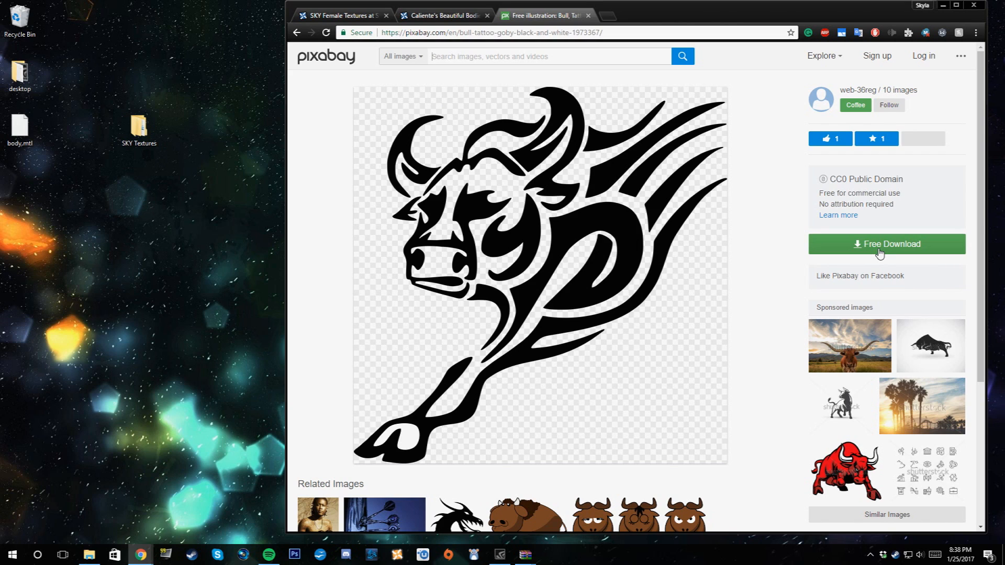
- Download the bull illustration as a PNG, entering the captcha text to authorize the download
{"action": "left_click", "coordinate": [879, 253]}
{"action": "left_click", "coordinate": [844, 334]}
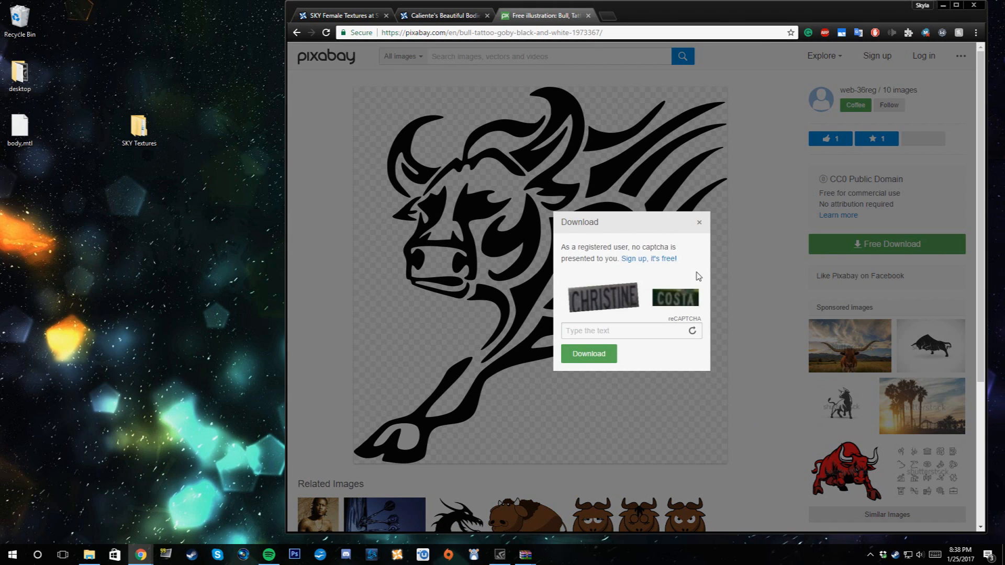
{"action": "left_click", "coordinate": [596, 335]}
{"action": "type", "text": "CHRISTINE"}
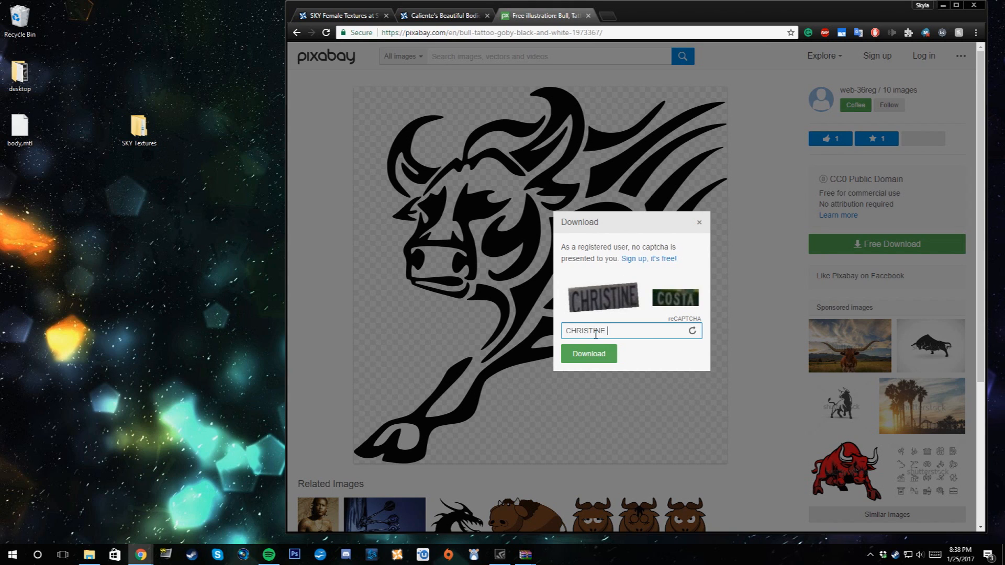
{"action": "type", "text": " COSTA"}
{"action": "key", "text": "Return"}
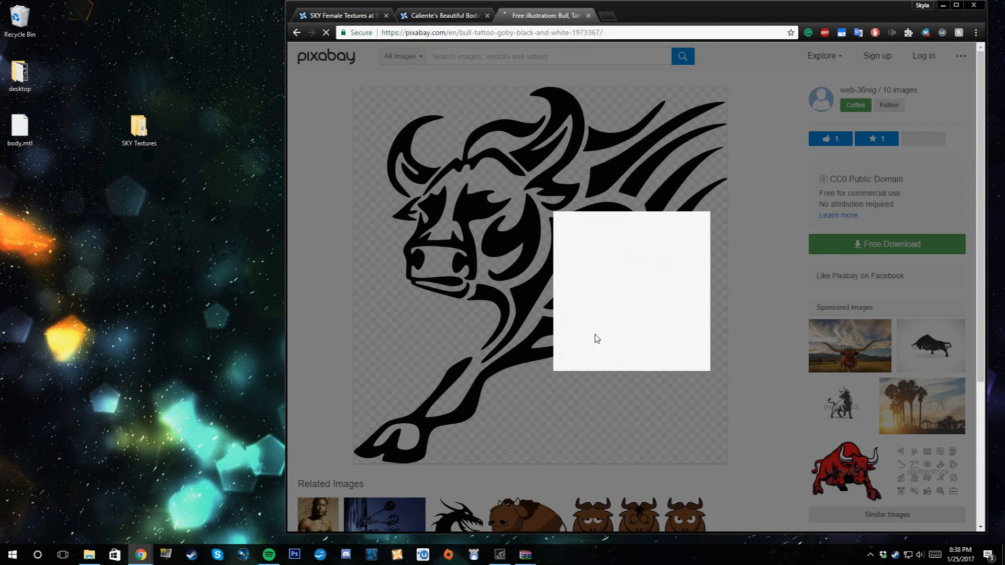
- Leave the tattoo results, return to the Pixabay home page, and open the listing of popular images
{"action": "left_click", "coordinate": [296, 32]}
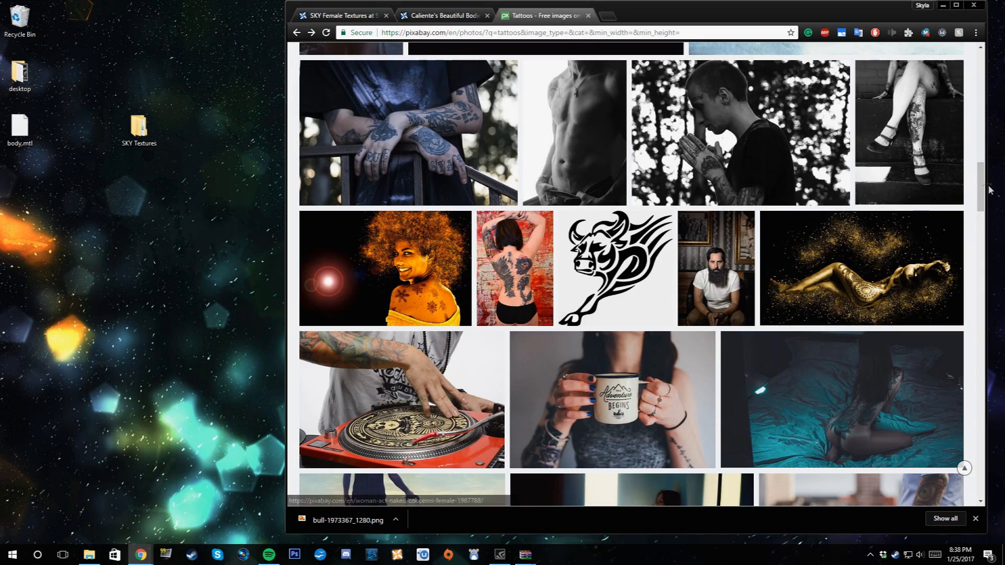
{"action": "left_click_drag", "start_coordinate": [986, 186], "coordinate": [970, 64]}
{"action": "left_click_drag", "start_coordinate": [468, 59], "coordinate": [418, 57]}
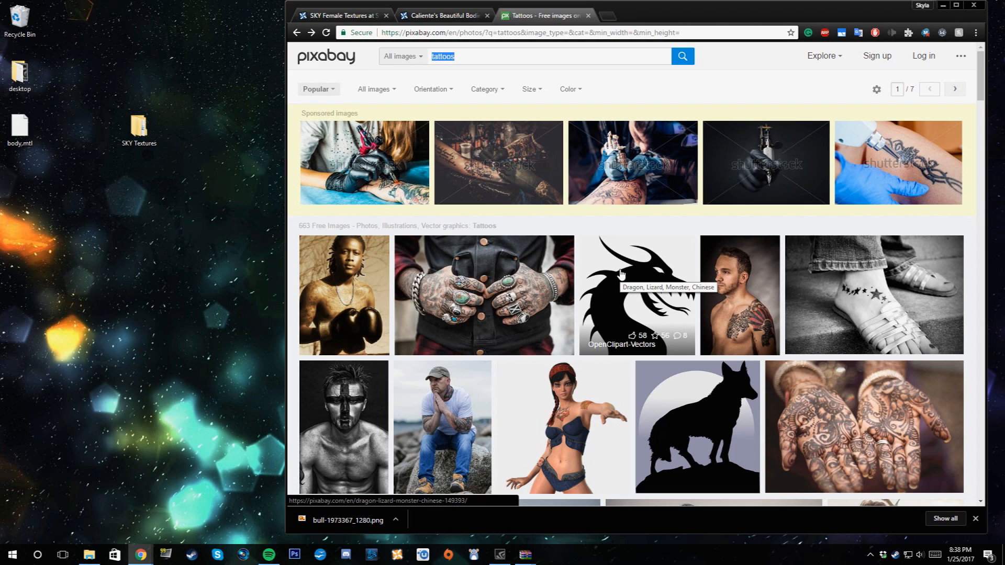
{"action": "left_click", "coordinate": [317, 58]}
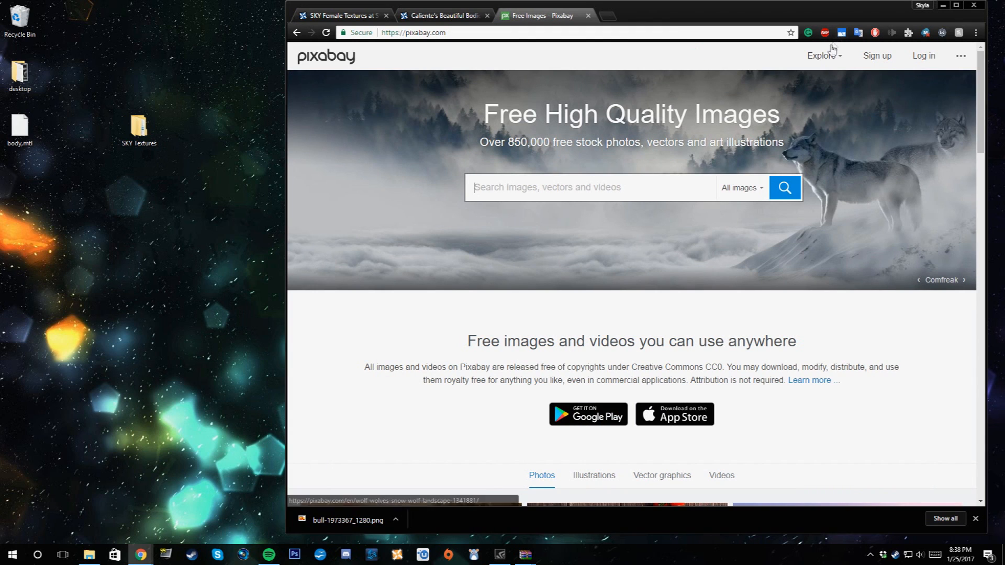
{"action": "left_click", "coordinate": [825, 97]}
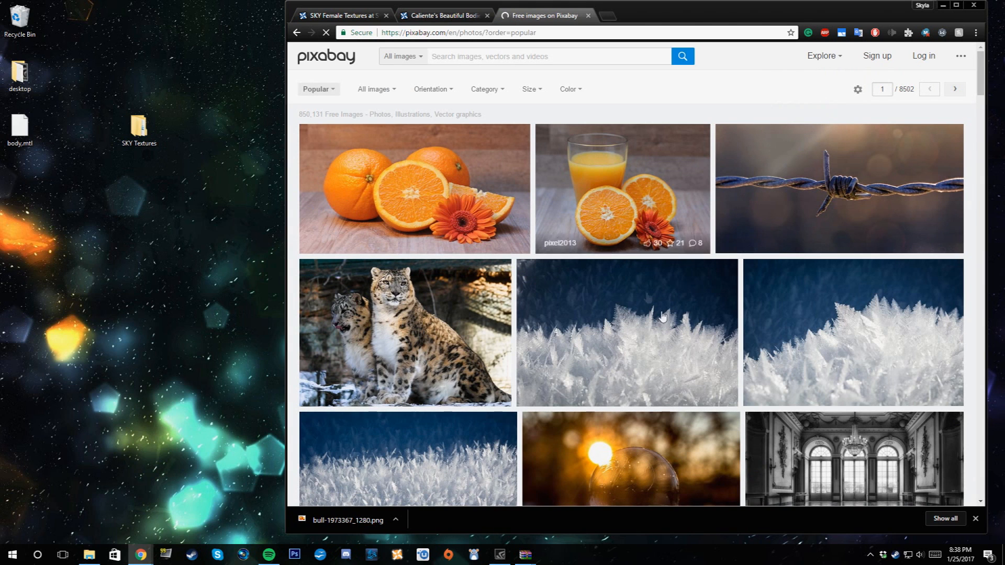
- Browse the popular images and open the Ring Nebula space photo
{"action": "scroll", "coordinate": [719, 349], "scroll_direction": "down", "scroll_amount": 4}
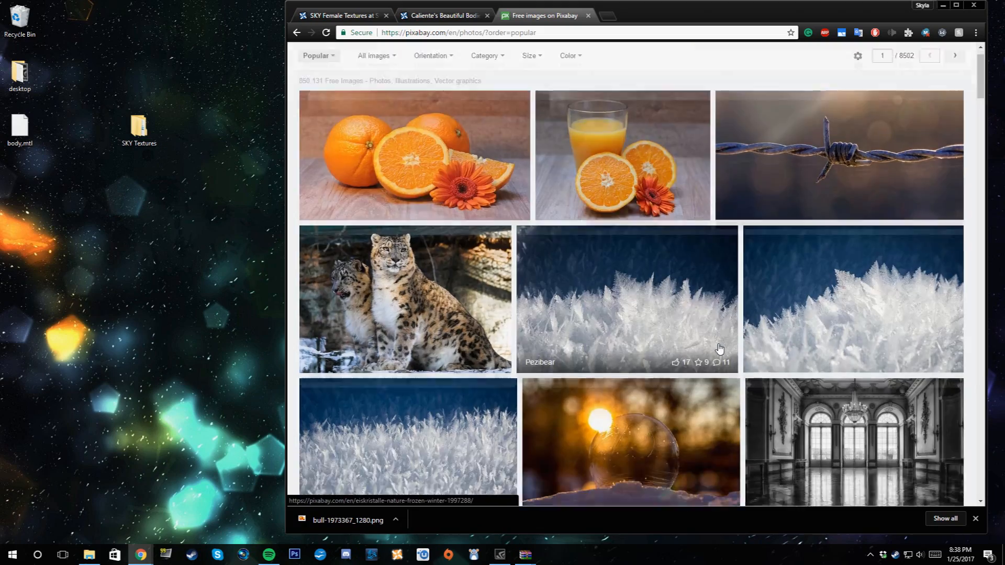
{"action": "scroll", "coordinate": [720, 349], "scroll_direction": "down", "scroll_amount": 3}
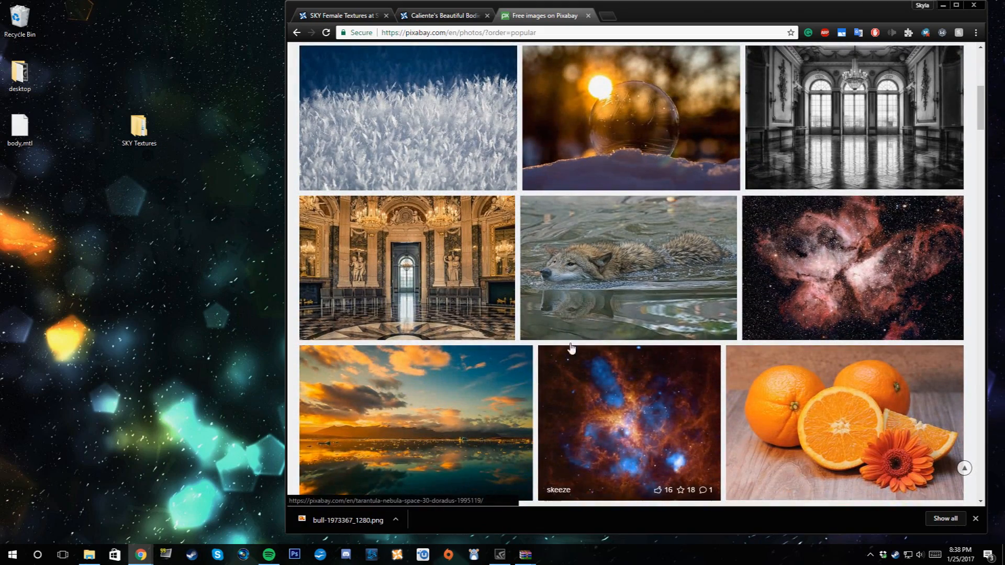
{"action": "scroll", "coordinate": [575, 296], "scroll_direction": "down", "scroll_amount": 5}
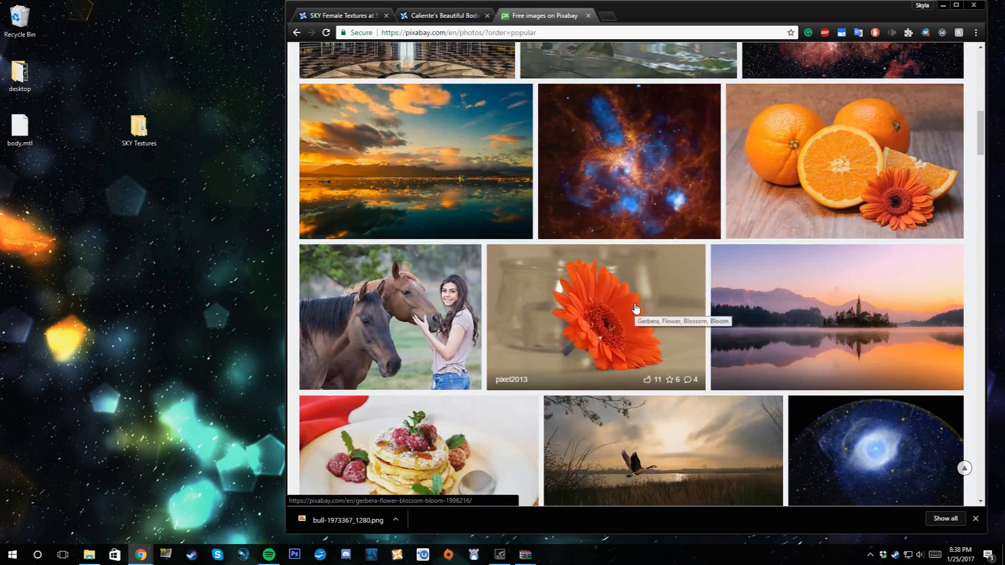
{"action": "scroll", "coordinate": [635, 308], "scroll_direction": "down", "scroll_amount": 4}
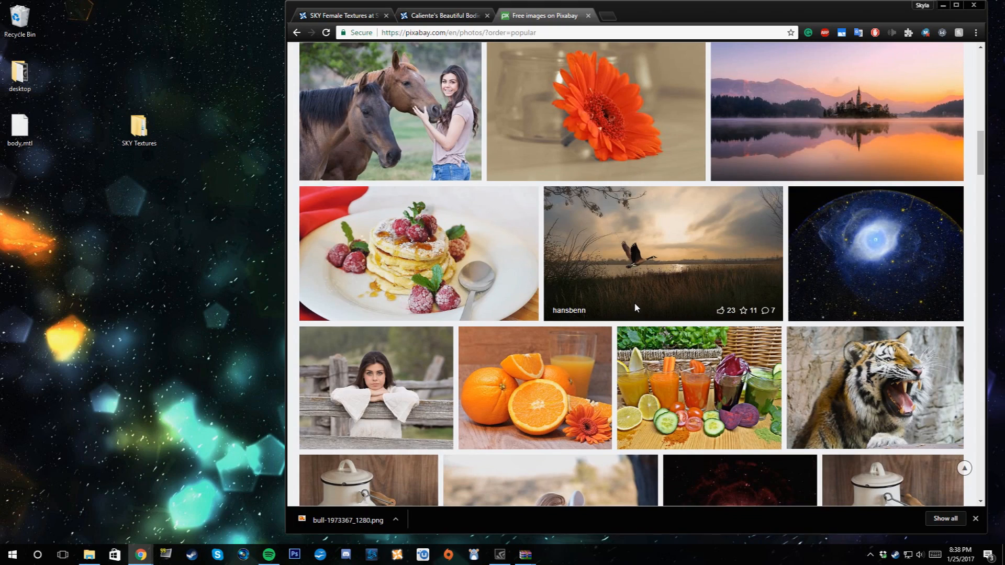
{"action": "scroll", "coordinate": [635, 309], "scroll_direction": "down", "scroll_amount": 5}
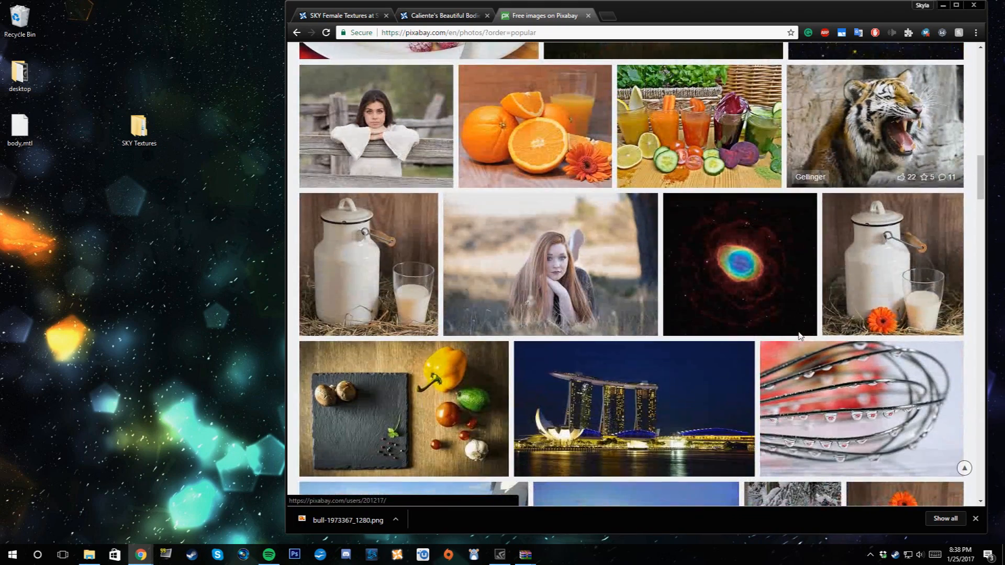
{"action": "left_click", "coordinate": [755, 254]}
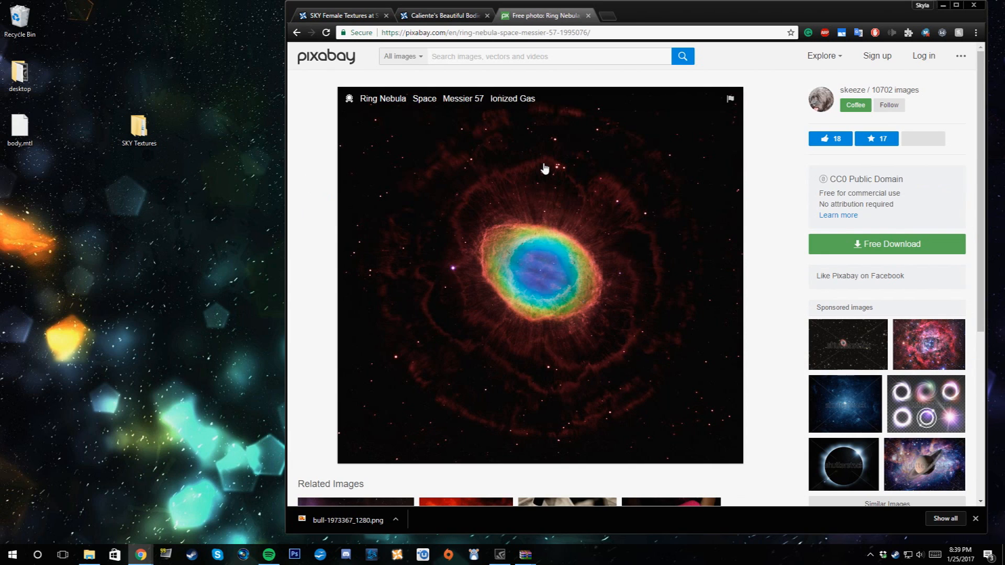
- Download the 1920-size JPG of the Ring Nebula photo, entering the captcha text to authorize the download
{"action": "left_click", "coordinate": [859, 249]}
{"action": "left_click", "coordinate": [852, 346]}
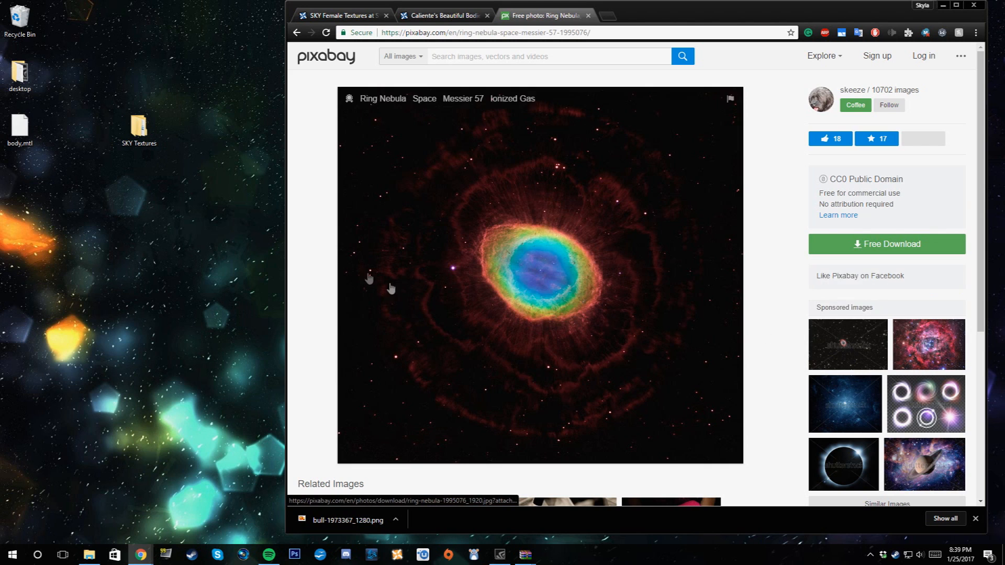
{"action": "left_click", "coordinate": [599, 323]}
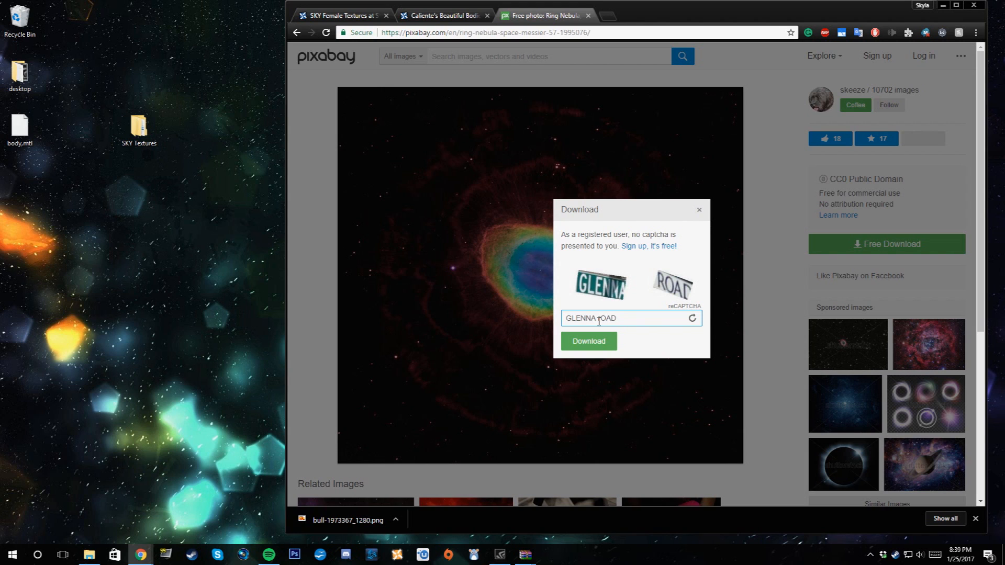
{"action": "key", "text": "Return"}
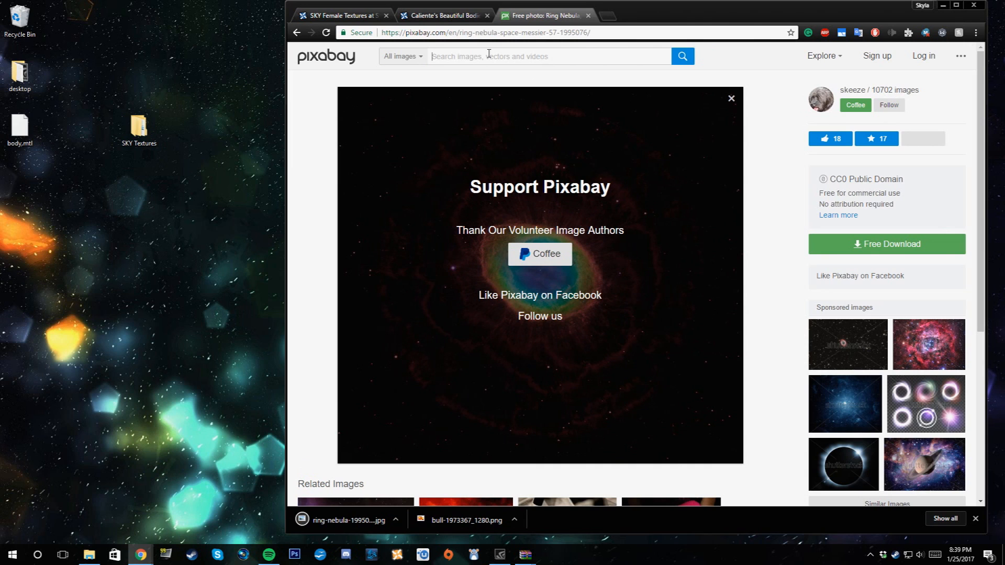
- Return to the Pixabay home page, then search Google Images for "TATTOO SLEEVES" in a new tab and preview the black-and-grey floral sleeve
{"action": "left_click", "coordinate": [312, 60]}
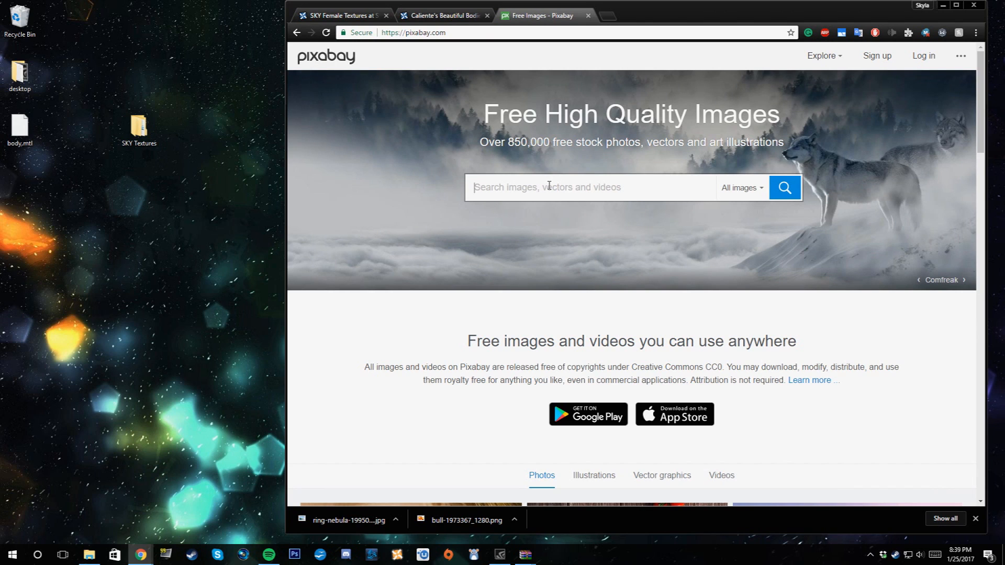
{"action": "left_click", "coordinate": [606, 16]}
{"action": "type", "text": "TATTOO"}
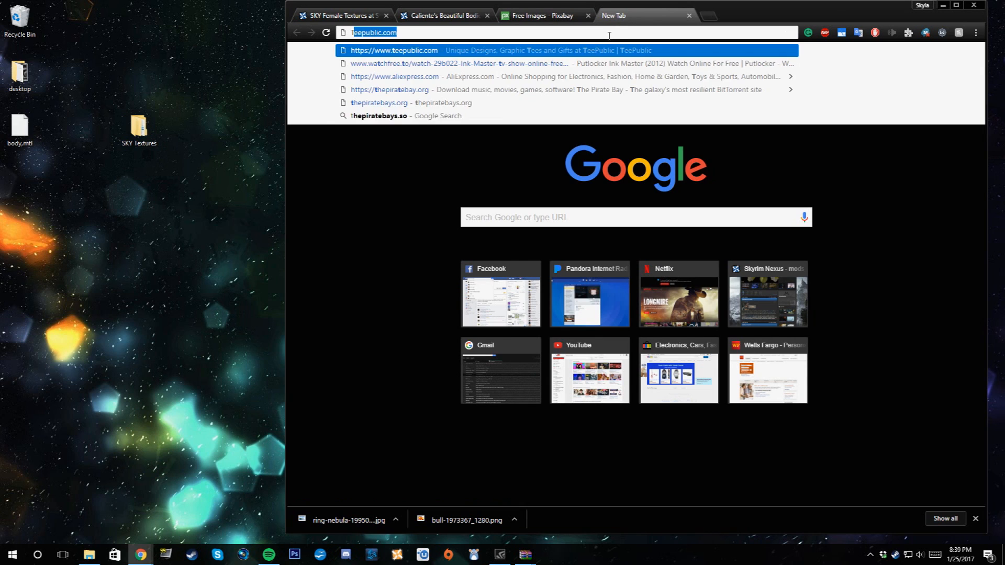
{"action": "type", "text": " SLEEVES"}
{"action": "key", "text": "Return"}
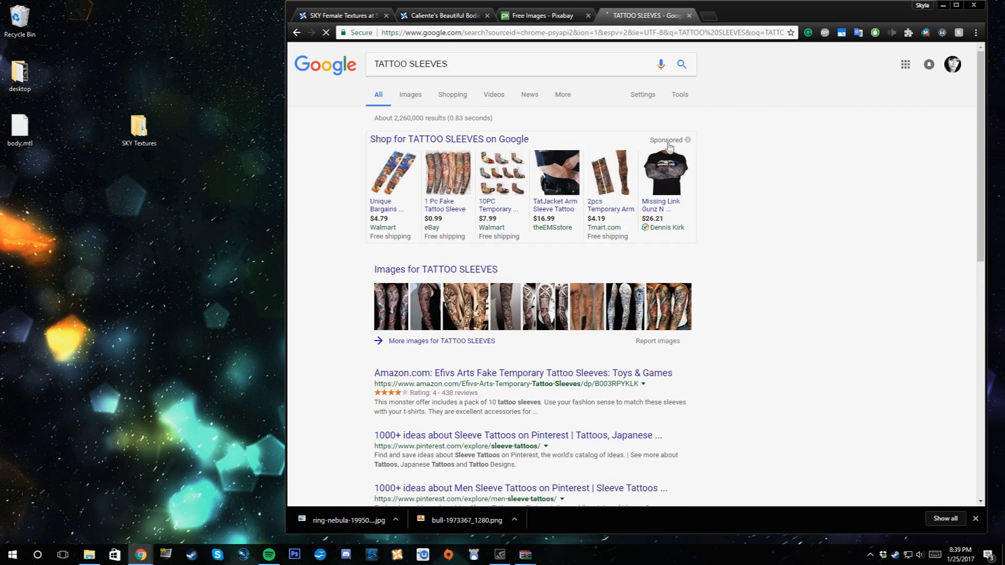
{"action": "left_click", "coordinate": [402, 96]}
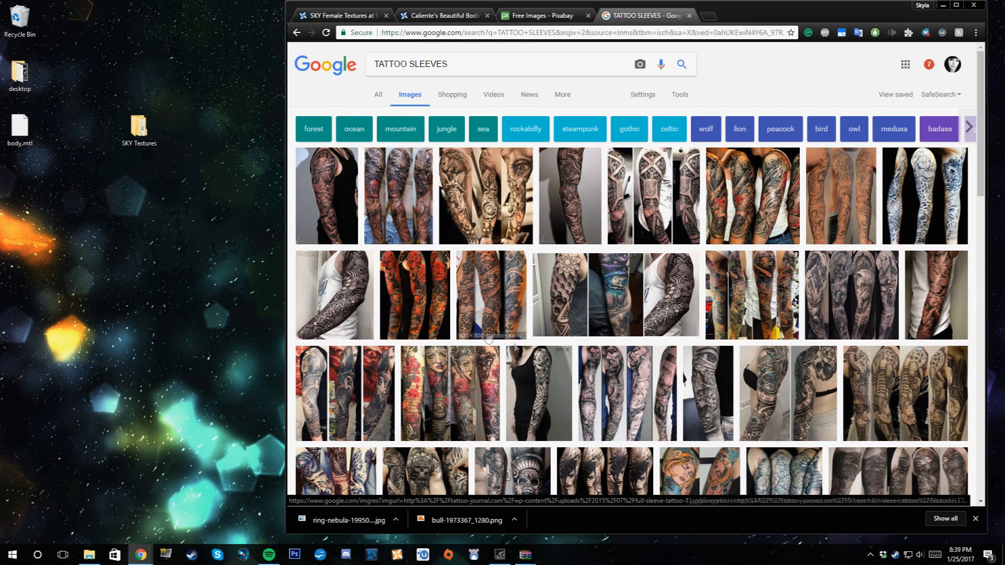
{"action": "left_click", "coordinate": [560, 384]}
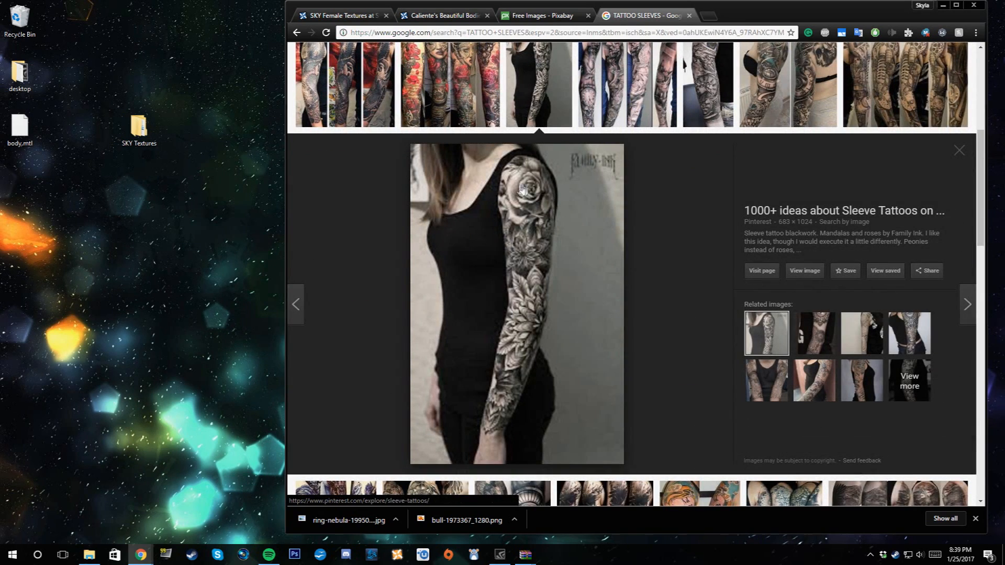
{"action": "scroll", "coordinate": [605, 303], "scroll_direction": "up", "scroll_amount": 6}
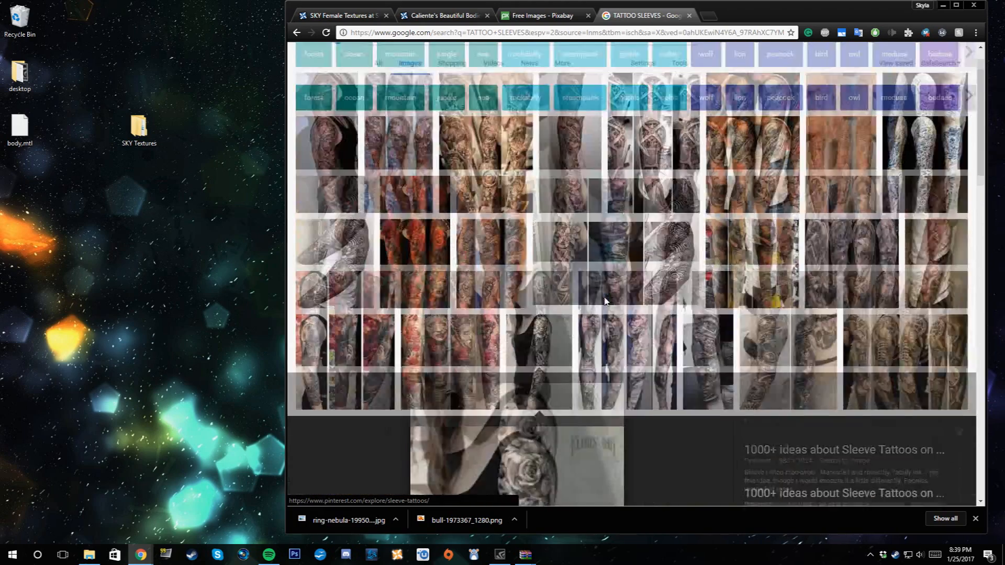
- Search Pixabay for "flower" and browse the photo results for usable tattoo artwork
{"action": "left_click", "coordinate": [554, 15]}
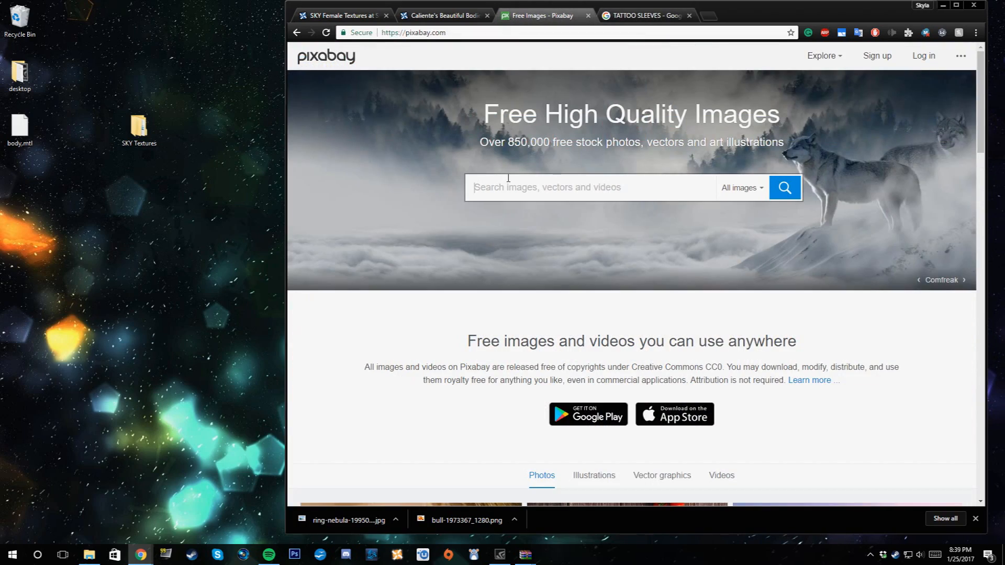
{"action": "type", "text": "flower"}
{"action": "key", "text": "Return"}
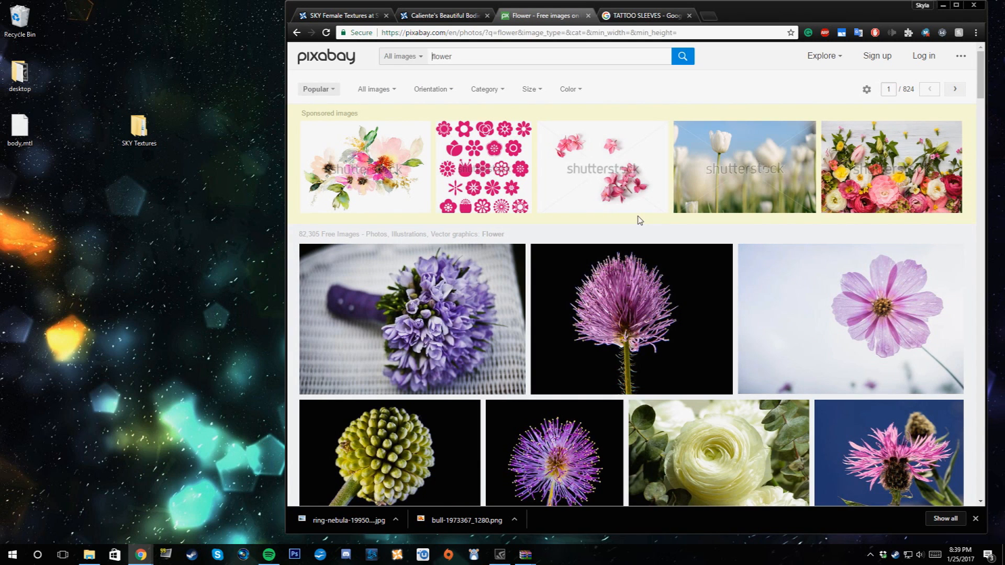
{"action": "scroll", "coordinate": [762, 281], "scroll_direction": "down", "scroll_amount": 8}
{"action": "scroll", "coordinate": [763, 283], "scroll_direction": "down", "scroll_amount": 9}
{"action": "scroll", "coordinate": [763, 283], "scroll_direction": "down", "scroll_amount": 14}
{"action": "scroll", "coordinate": [763, 282], "scroll_direction": "down", "scroll_amount": 10}
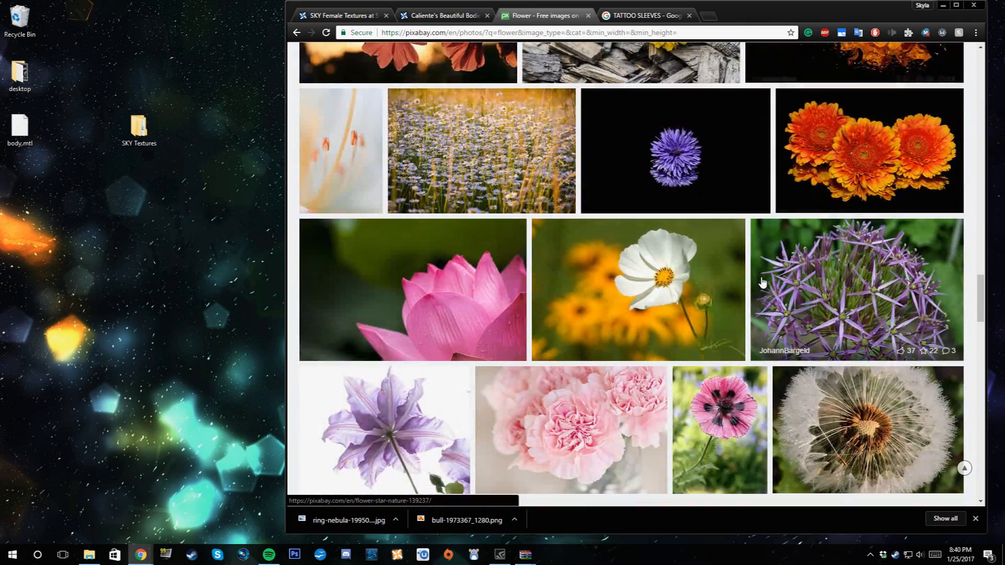
{"action": "scroll", "coordinate": [763, 282], "scroll_direction": "down", "scroll_amount": 4}
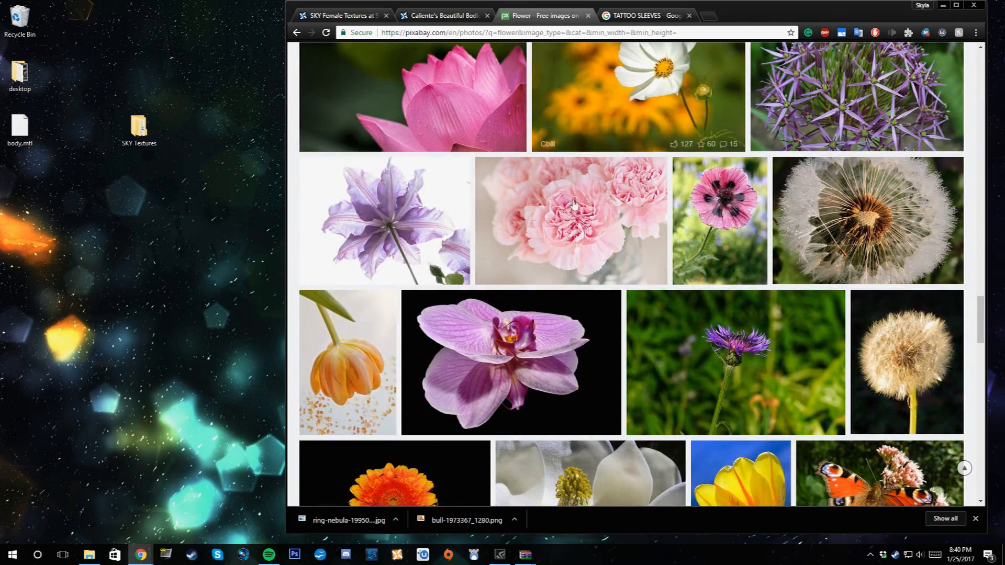
{"action": "scroll", "coordinate": [573, 204], "scroll_direction": "down", "scroll_amount": 9}
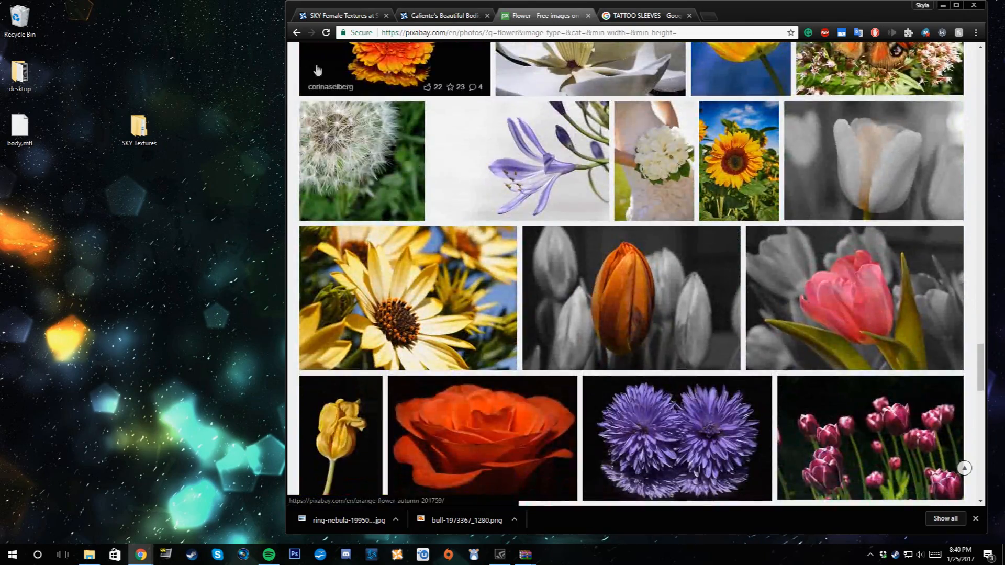
{"action": "left_click_drag", "start_coordinate": [981, 356], "coordinate": [980, 58]}
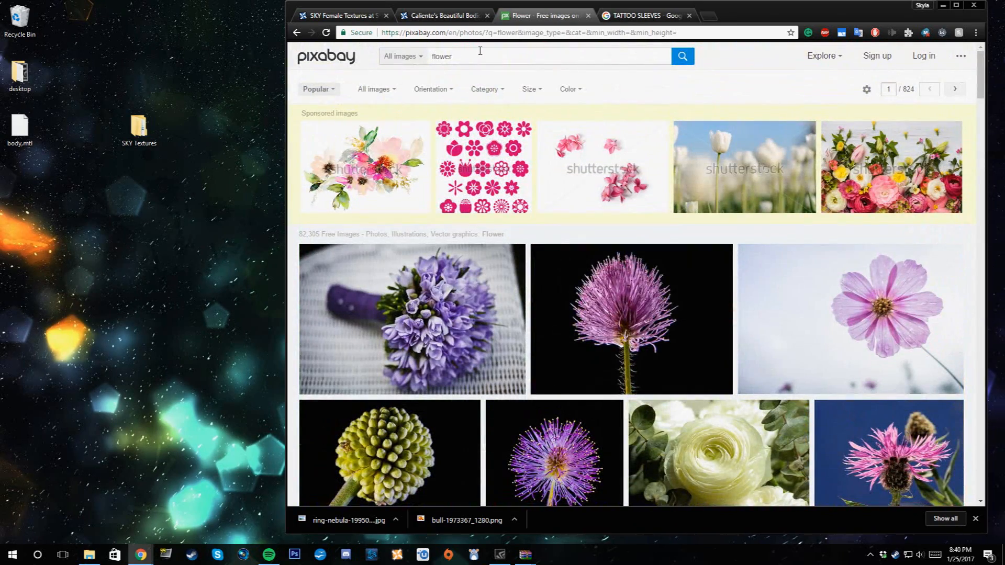
- Replace the Google Images search for tattoo sleeves with "flower cartoon"
{"action": "left_click", "coordinate": [642, 16]}
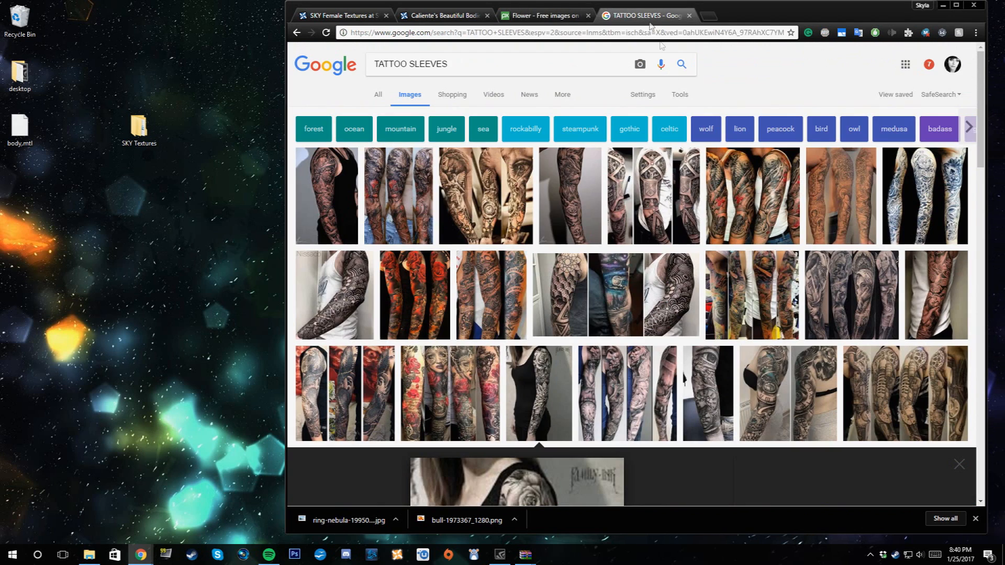
{"action": "left_click_drag", "start_coordinate": [450, 64], "coordinate": [365, 71]}
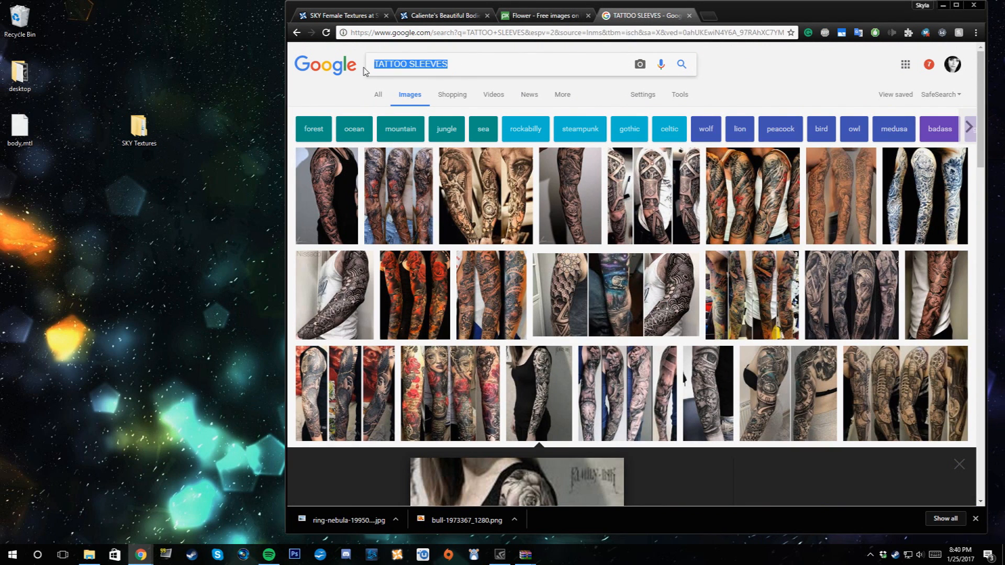
{"action": "type", "text": "flower cartoon"}
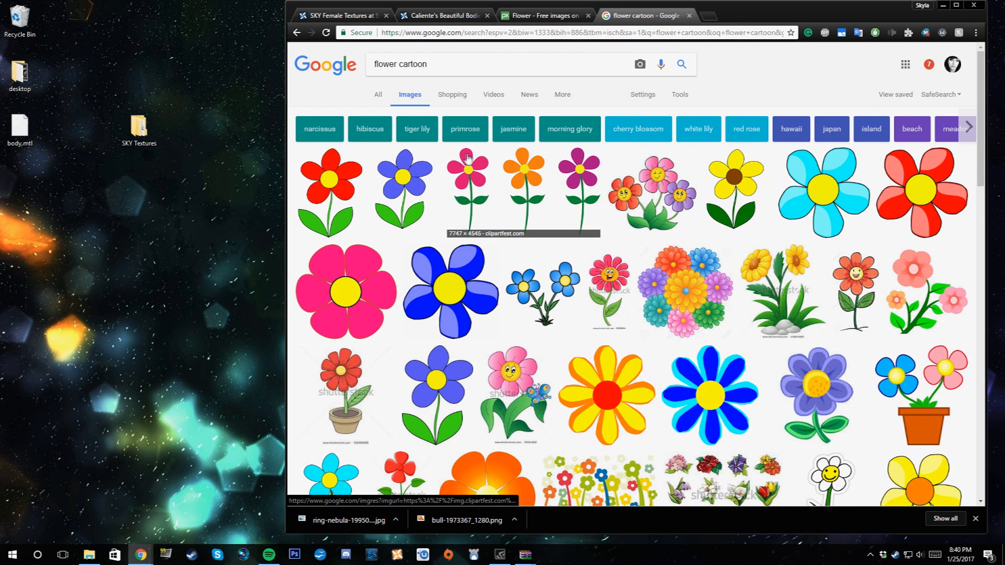
- Open the preview of the yellow cartoon flower with the brown centre and save the image to Downloads as an SVG document
{"action": "left_click", "coordinate": [743, 187]}
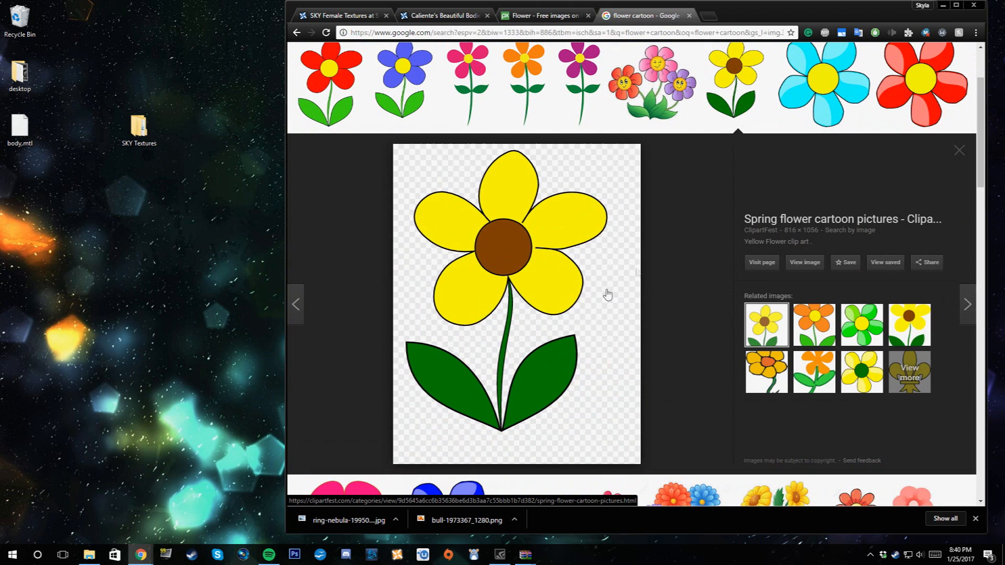
{"action": "right_click", "coordinate": [576, 288]}
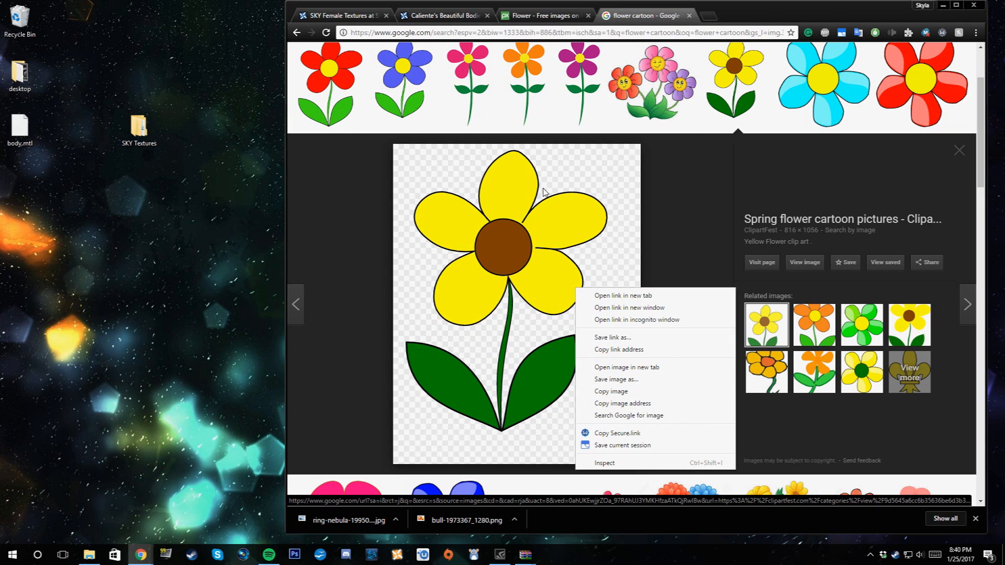
{"action": "left_click", "coordinate": [662, 380]}
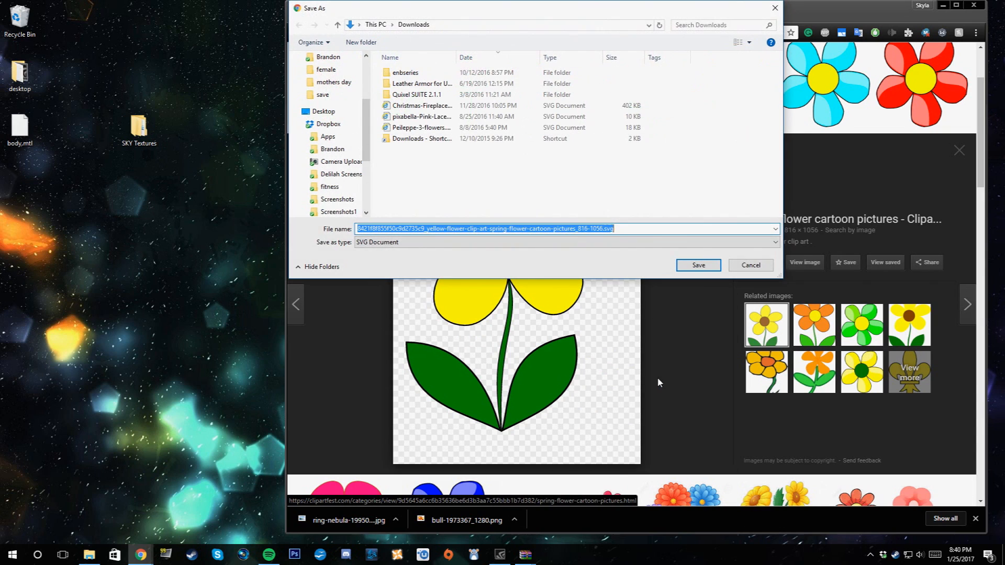
{"action": "left_click", "coordinate": [513, 242]}
{"action": "left_click", "coordinate": [487, 252]}
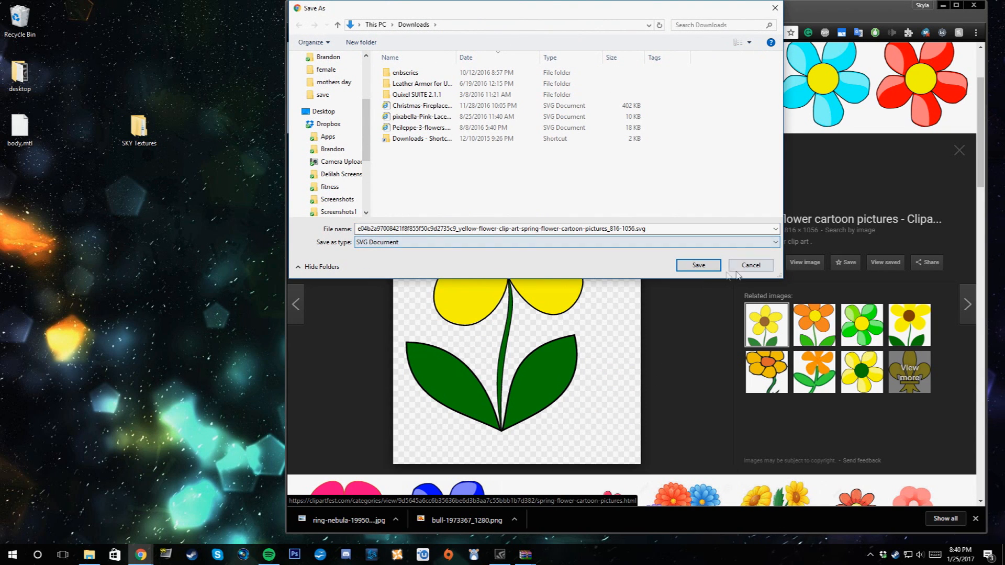
{"action": "left_click", "coordinate": [700, 266]}
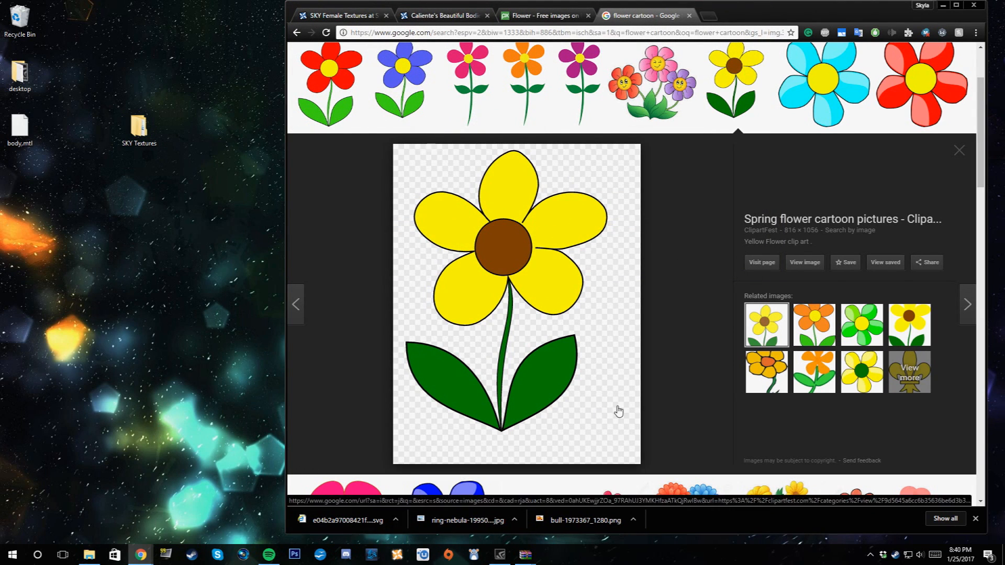
- Compare the previews of other cartoon flowers, including the red ones, the blue daisy and the purple flower
{"action": "left_click", "coordinate": [390, 88]}
{"action": "left_click", "coordinate": [329, 84]}
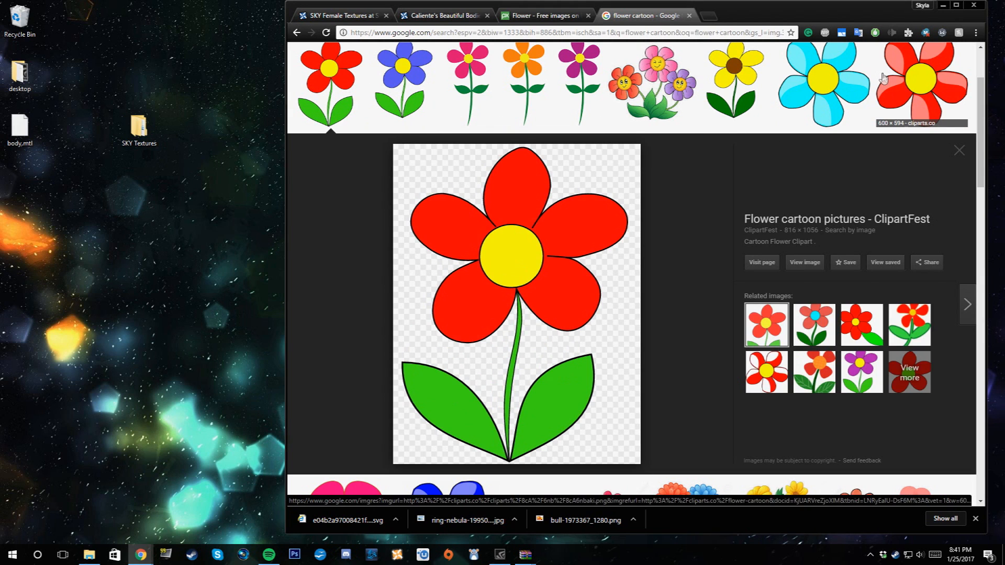
{"action": "left_click", "coordinate": [883, 77]}
{"action": "scroll", "coordinate": [802, 266], "scroll_direction": "down", "scroll_amount": 4}
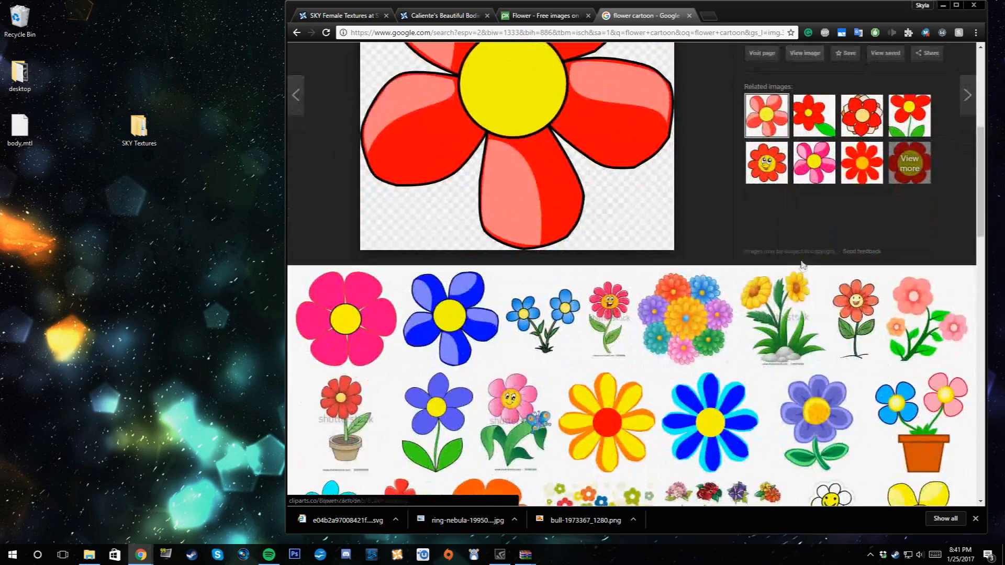
{"action": "scroll", "coordinate": [803, 266], "scroll_direction": "down", "scroll_amount": 2}
{"action": "left_click", "coordinate": [706, 298]}
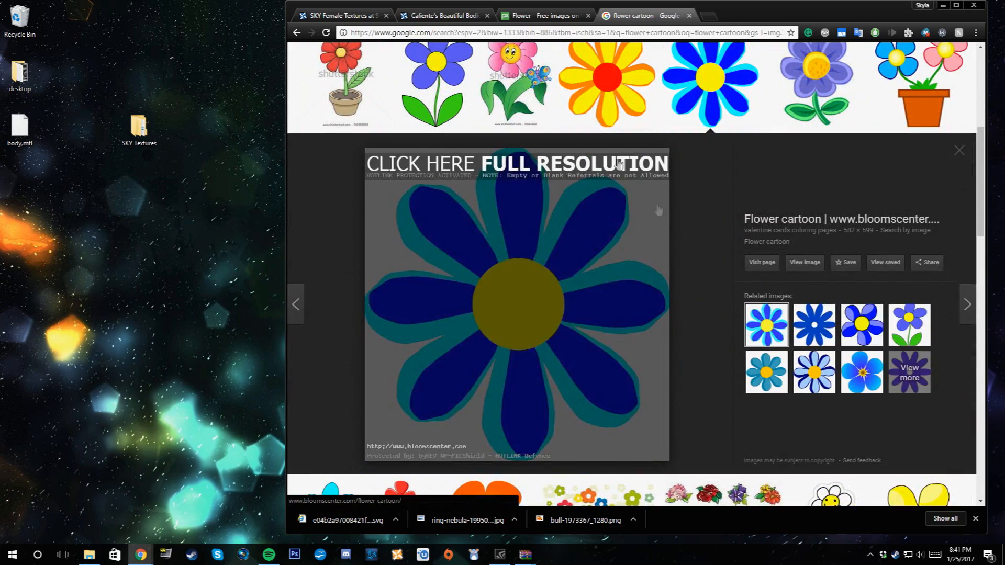
{"action": "left_click", "coordinate": [607, 79]}
{"action": "left_click", "coordinate": [844, 70]}
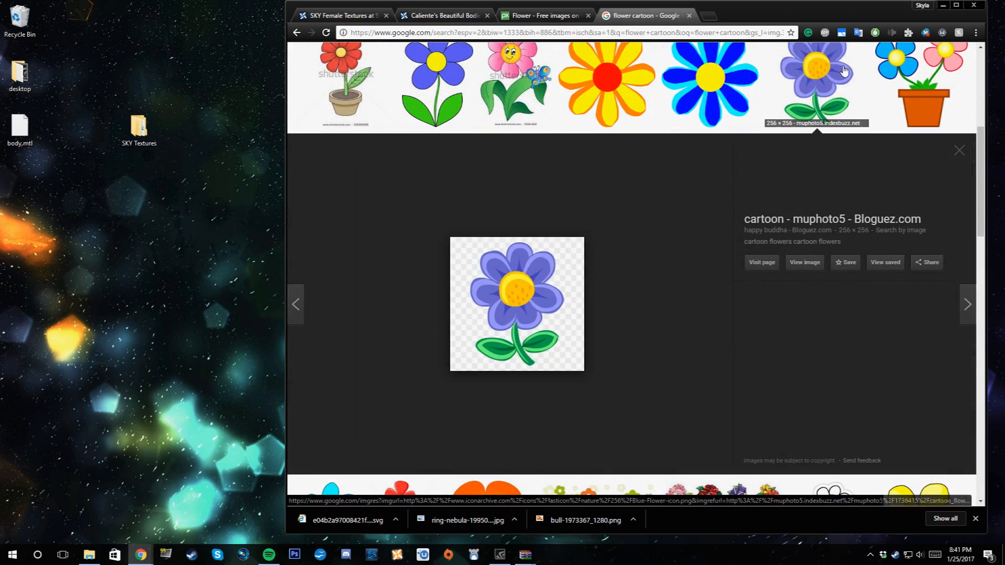
- Preview the ClipArt Best blue flower with the yellow centre and save the image as 4ncE4RiAd.jpeg
{"action": "left_click", "coordinate": [471, 89]}
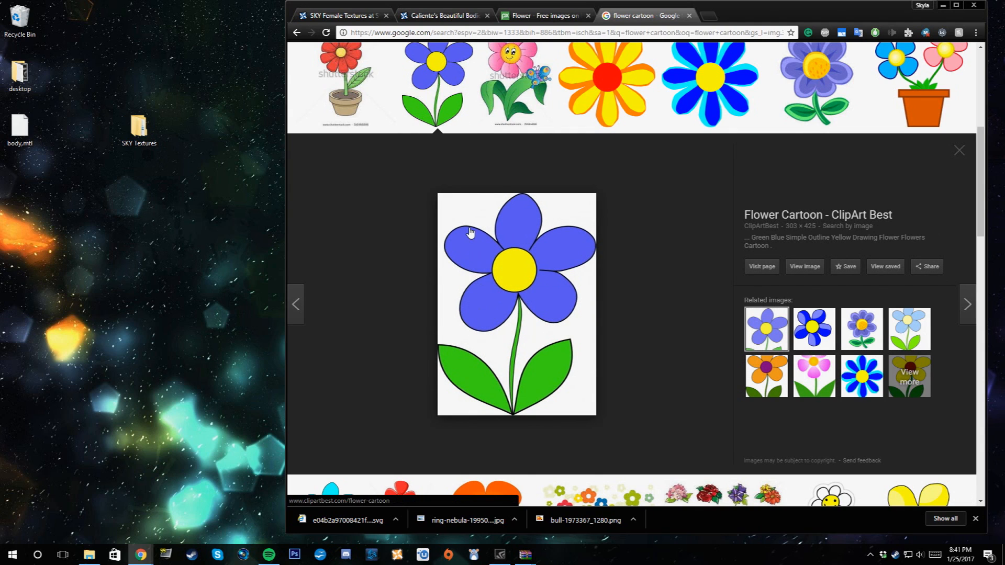
{"action": "right_click", "coordinate": [526, 272]}
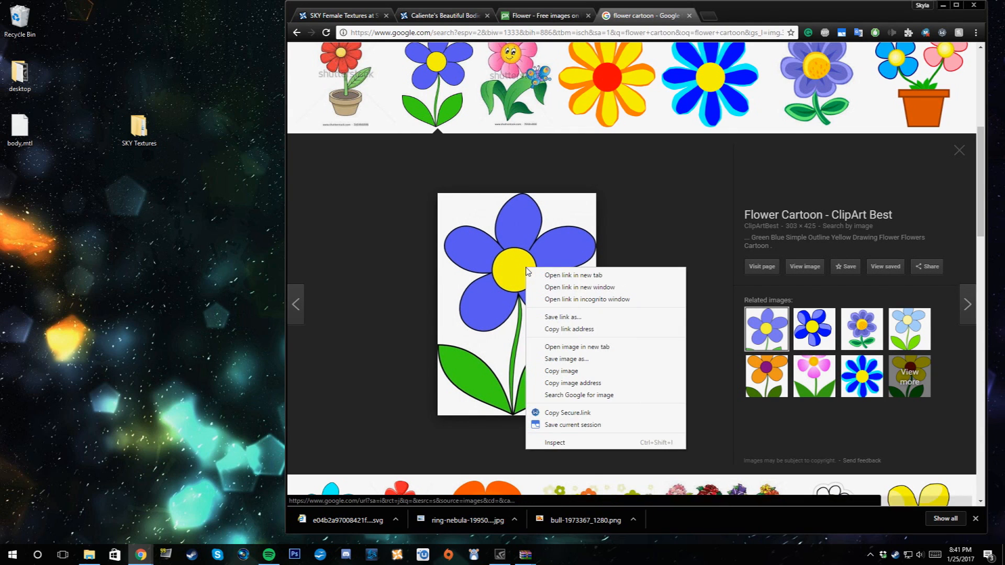
{"action": "left_click", "coordinate": [564, 362]}
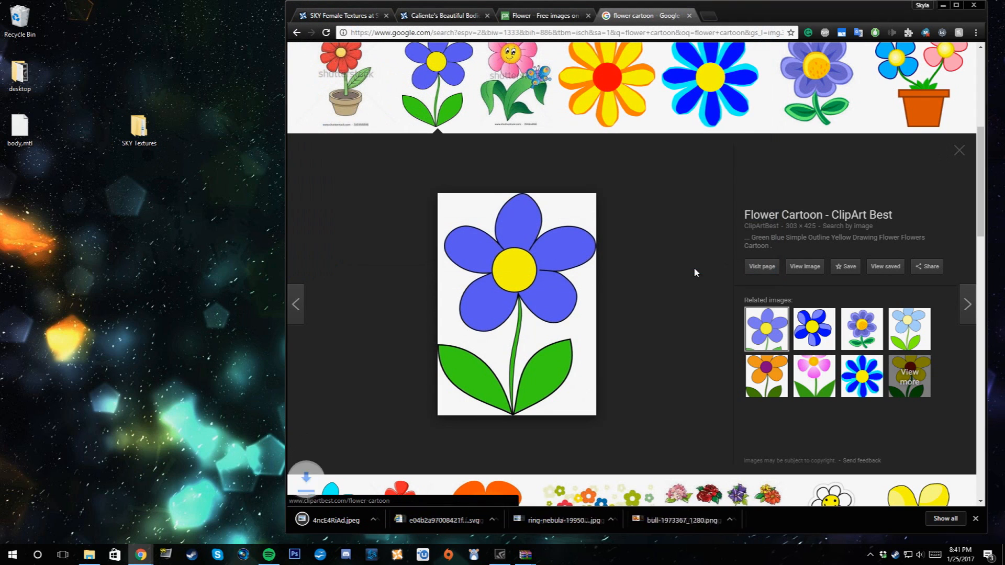
- Launch Photoshop and open the downloaded 4ncE4RiAd.jpeg in it
{"action": "left_click", "coordinate": [301, 554]}
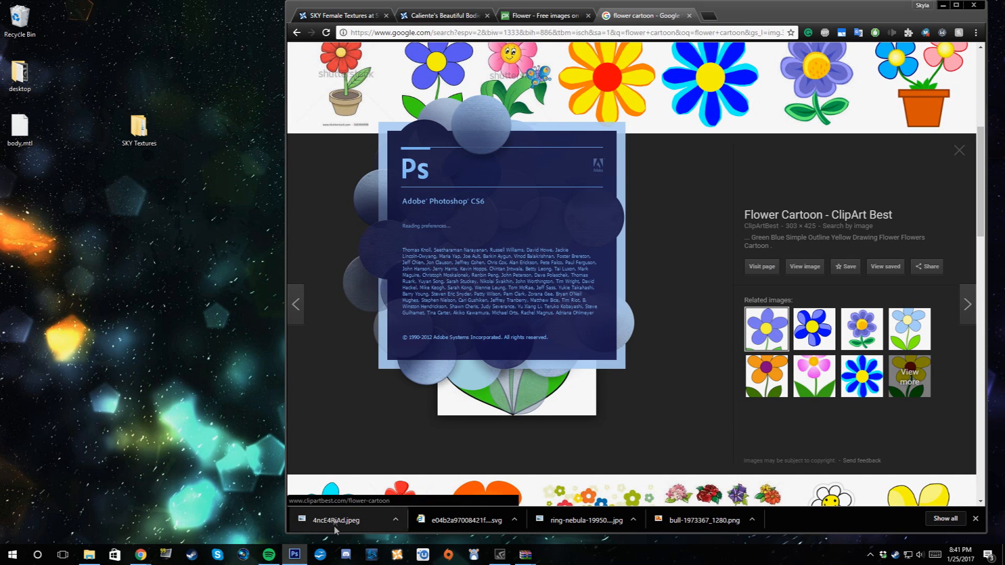
{"action": "left_click", "coordinate": [780, 9]}
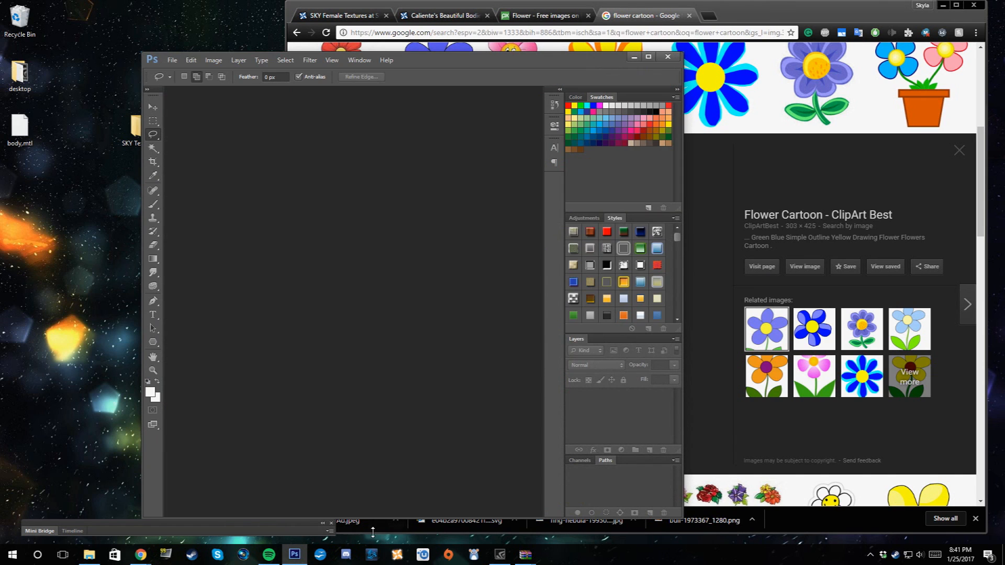
{"action": "left_click", "coordinate": [368, 526]}
{"action": "left_click", "coordinate": [367, 523]}
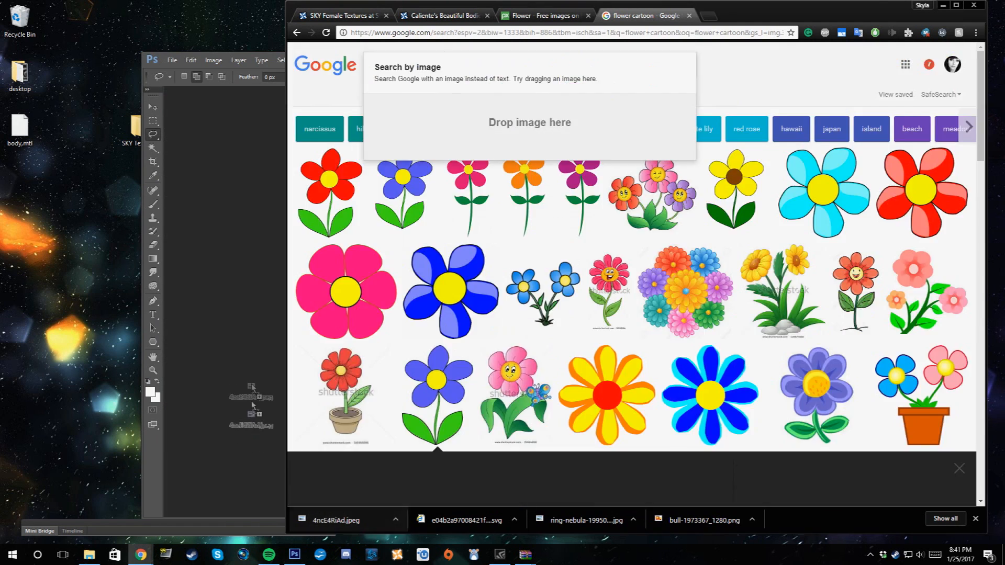
- Convert the Background into a regular layer and delete the white area left of the flower using the Magic Wand
{"action": "left_click", "coordinate": [154, 149]}
{"action": "left_click", "coordinate": [299, 210]}
{"action": "right_click", "coordinate": [623, 392]}
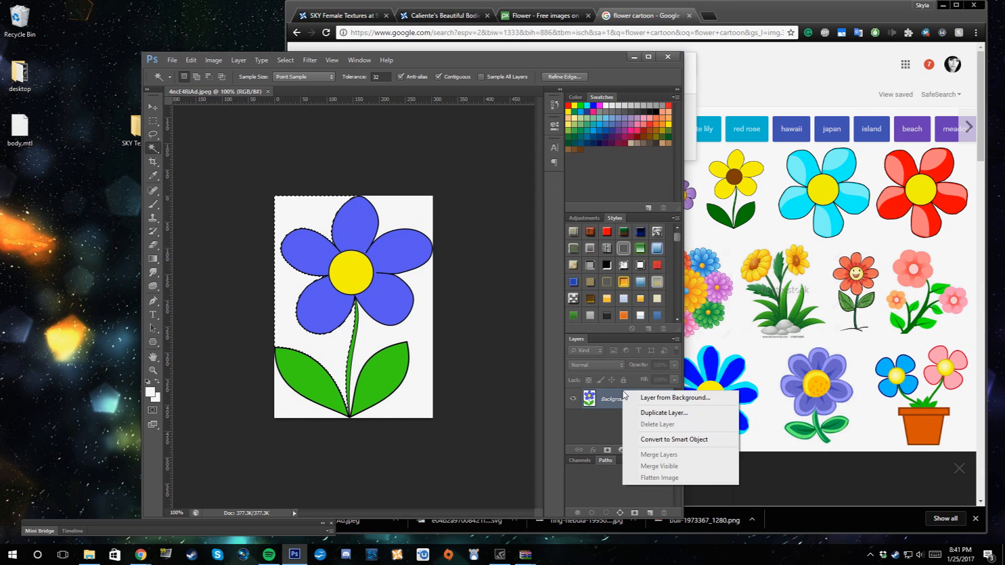
{"action": "left_click", "coordinate": [659, 398]}
{"action": "left_click", "coordinate": [589, 175]}
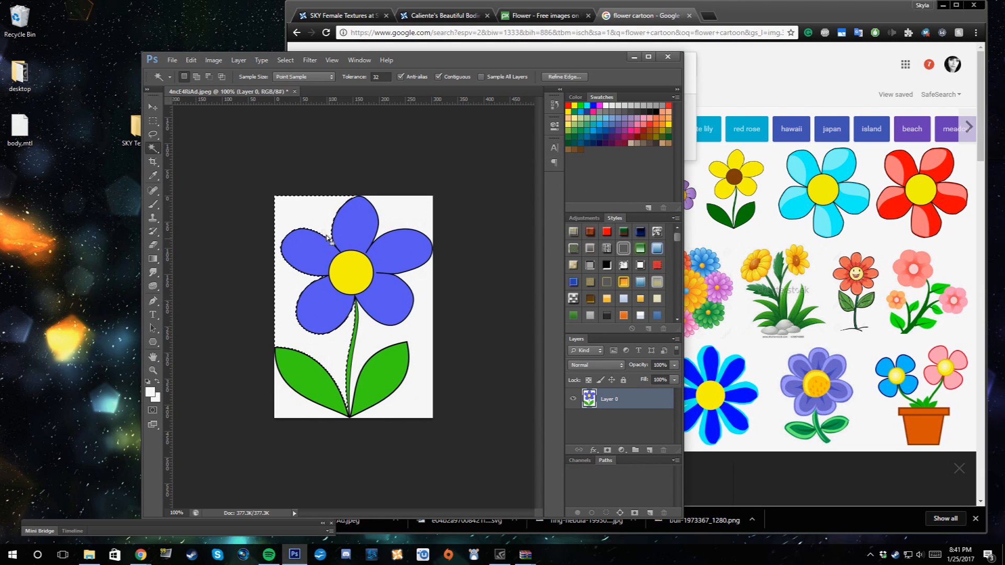
{"action": "key", "text": "Delete"}
- Delete the remaining white areas above the right petal, right of the stem and below the left leaf using the Magic Wand
{"action": "left_click", "coordinate": [397, 216]}
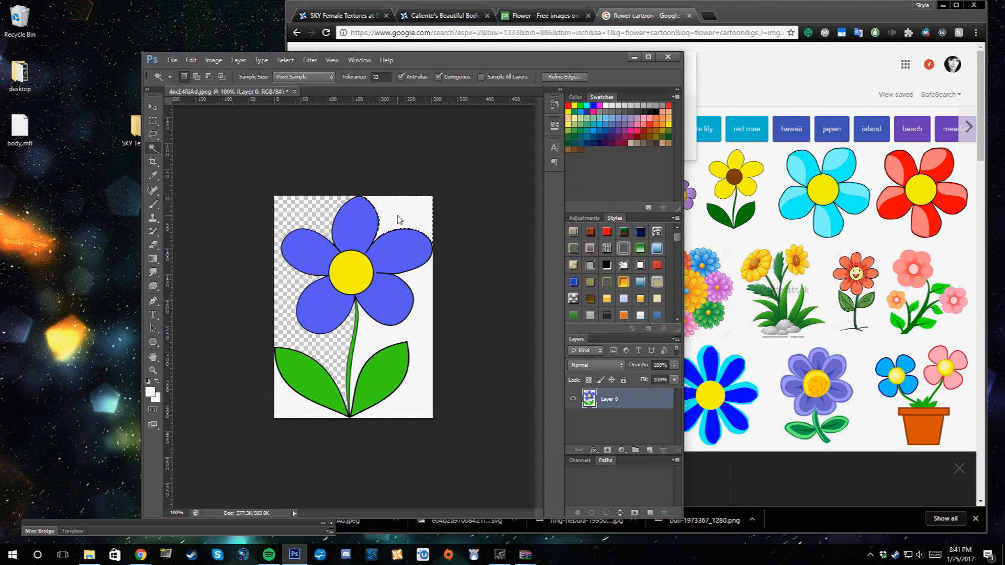
{"action": "key", "text": "Delete"}
{"action": "left_click", "coordinate": [420, 286]}
{"action": "key", "text": "Delete"}
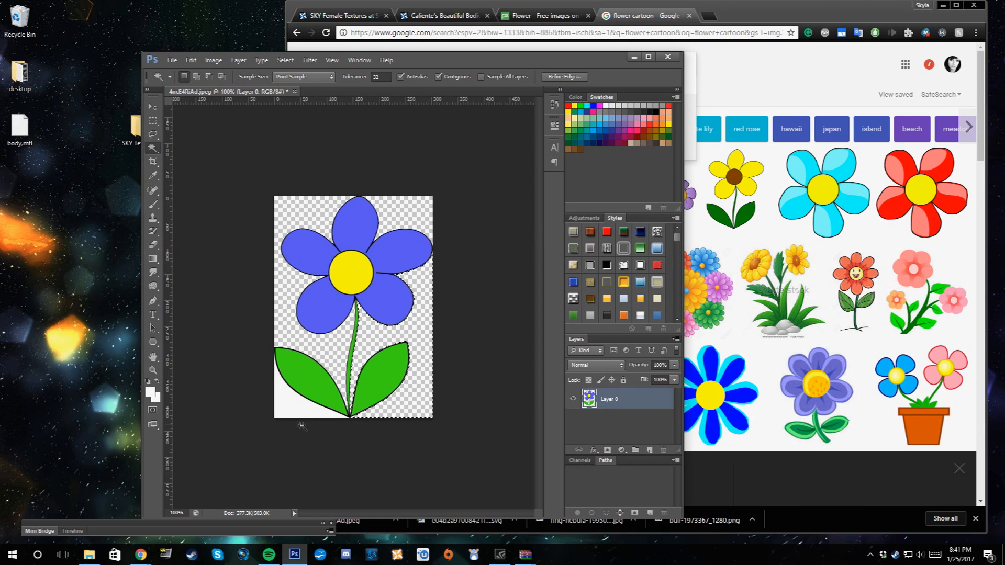
{"action": "left_click", "coordinate": [293, 416]}
{"action": "key", "text": "Delete"}
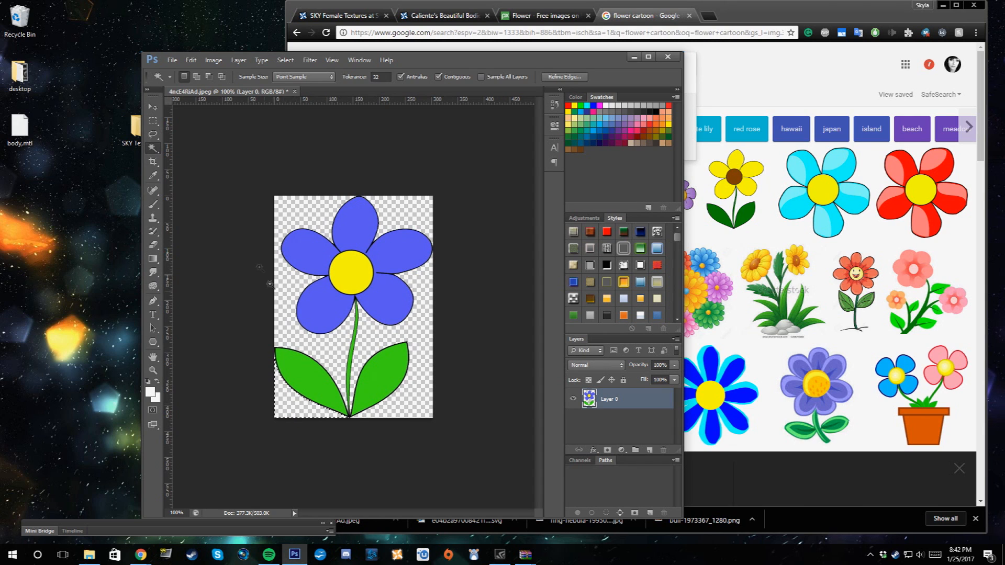
- Save the cut-out flower as the PNG copy 4ncE4RiAd.png in Downloads with smallest/slow compression and no interlacing
{"action": "left_click", "coordinate": [172, 59]}
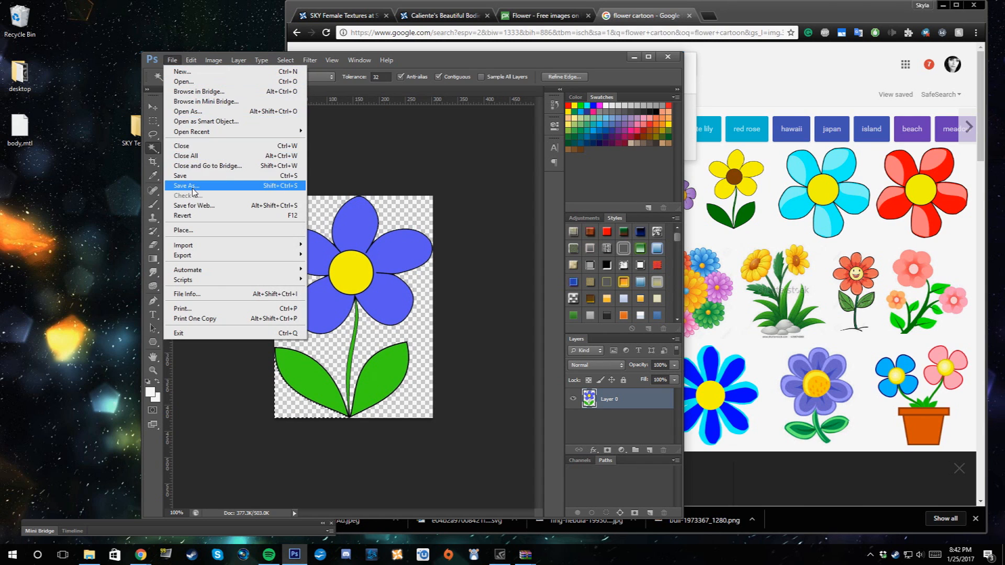
{"action": "left_click", "coordinate": [193, 188]}
{"action": "left_click", "coordinate": [680, 317]}
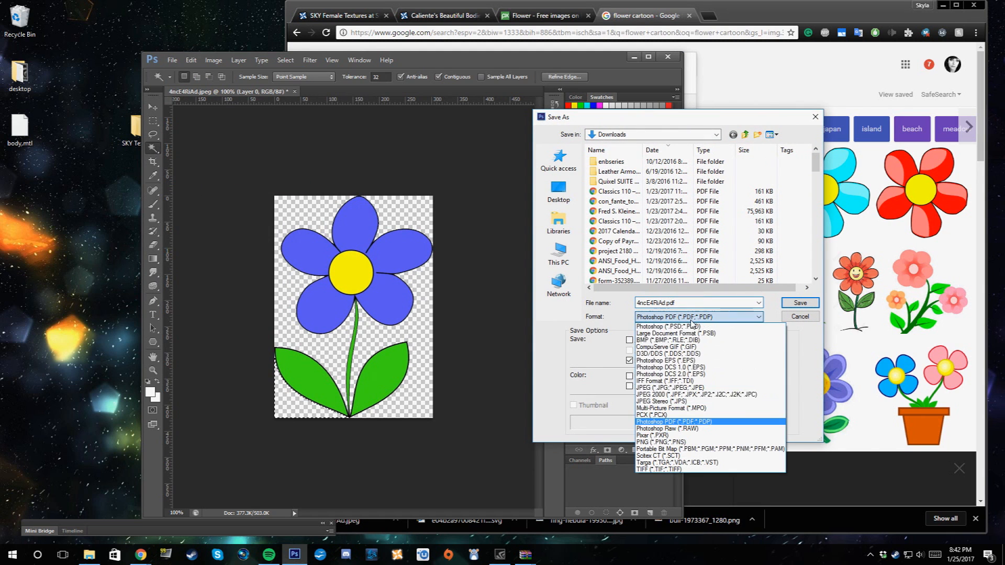
{"action": "left_click", "coordinate": [660, 443]}
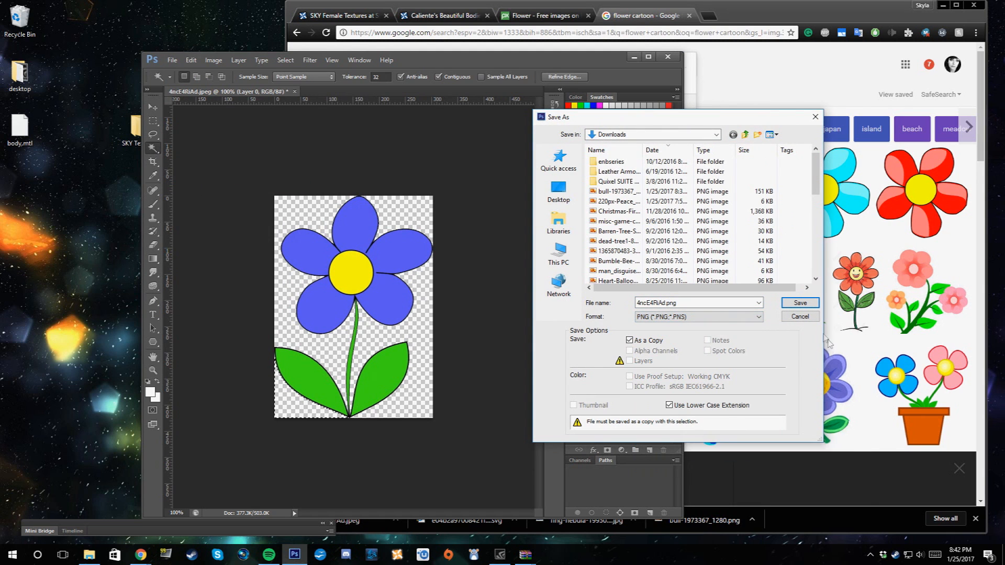
{"action": "left_click", "coordinate": [798, 303]}
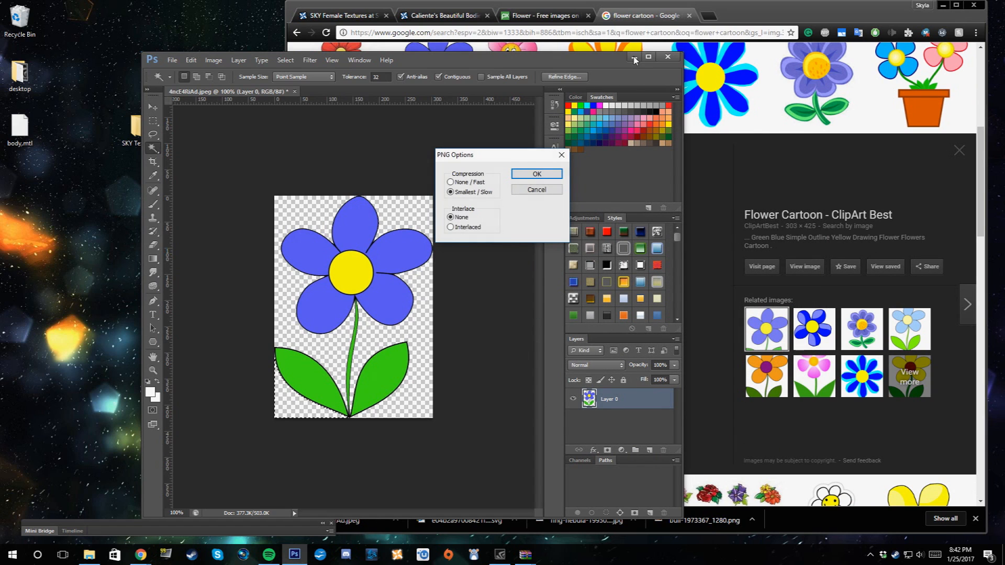
{"action": "left_click", "coordinate": [531, 171]}
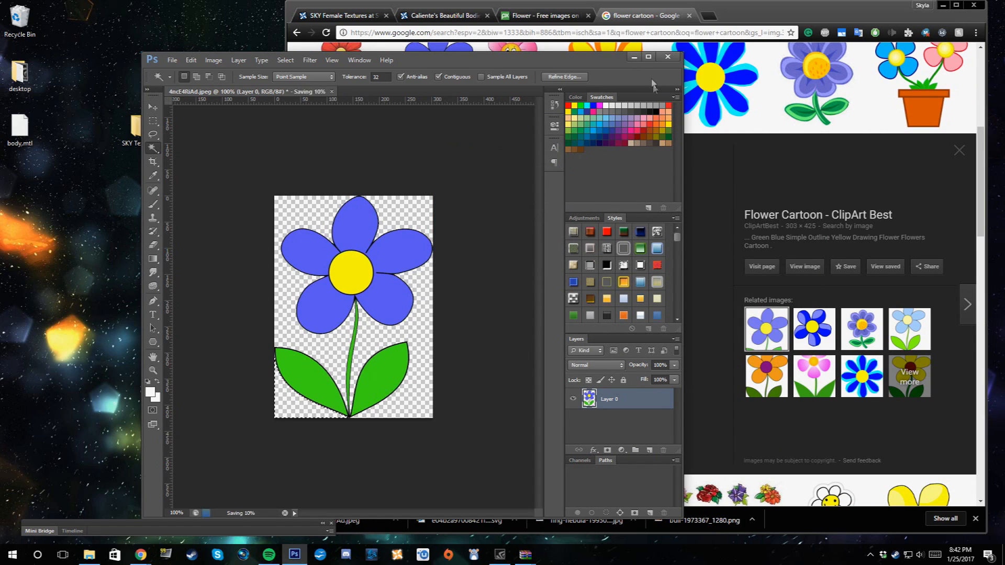
- Switch to Mudbox 2016 by launching it from the desktop, and dismiss its startup notices, turning off the licence notice and new-feature highlighting
{"action": "left_click", "coordinate": [633, 57]}
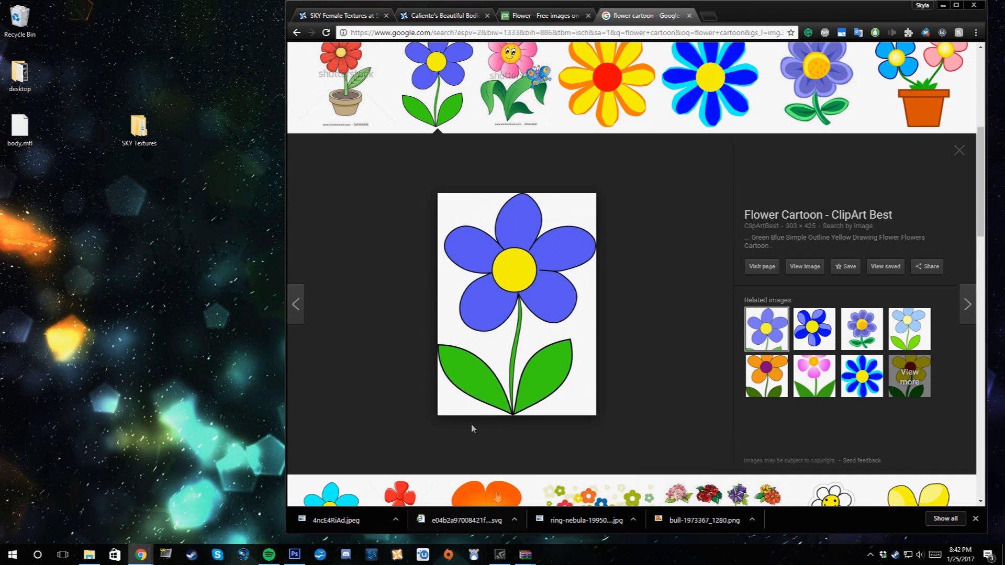
{"action": "left_click", "coordinate": [942, 5]}
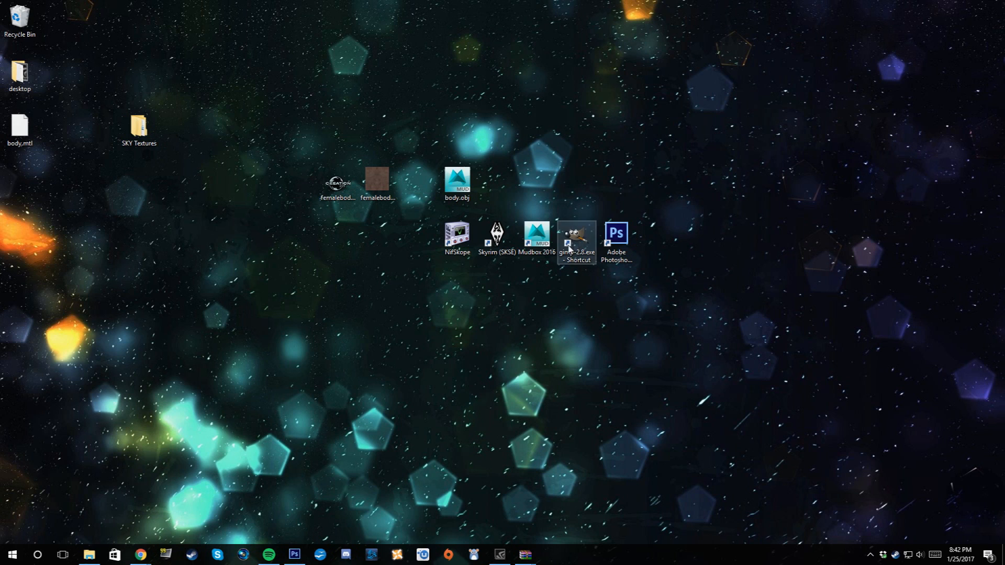
{"action": "left_click", "coordinate": [532, 244]}
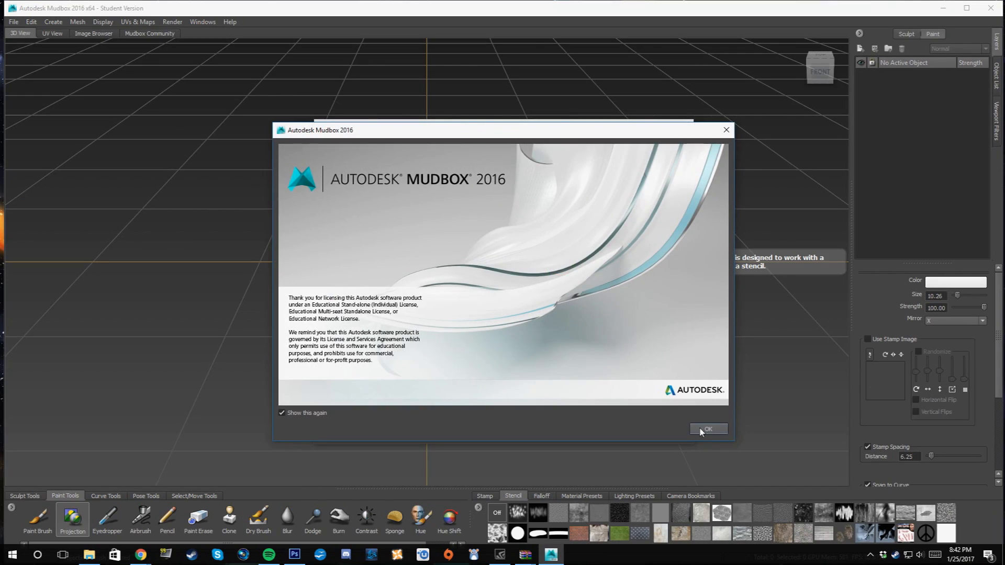
{"action": "left_click", "coordinate": [282, 413]}
{"action": "left_click", "coordinate": [707, 432]}
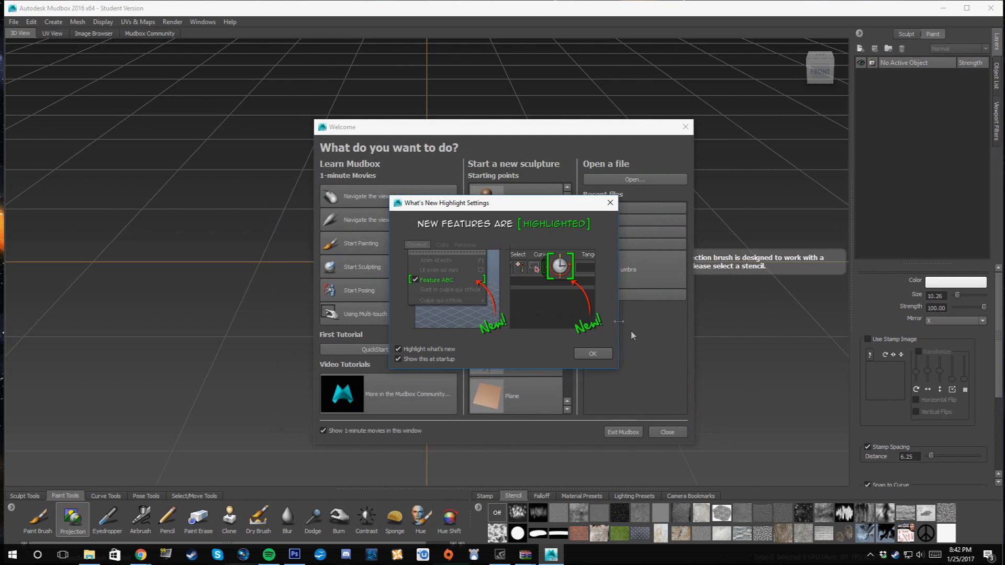
{"action": "left_click", "coordinate": [425, 349]}
{"action": "left_click", "coordinate": [580, 356]}
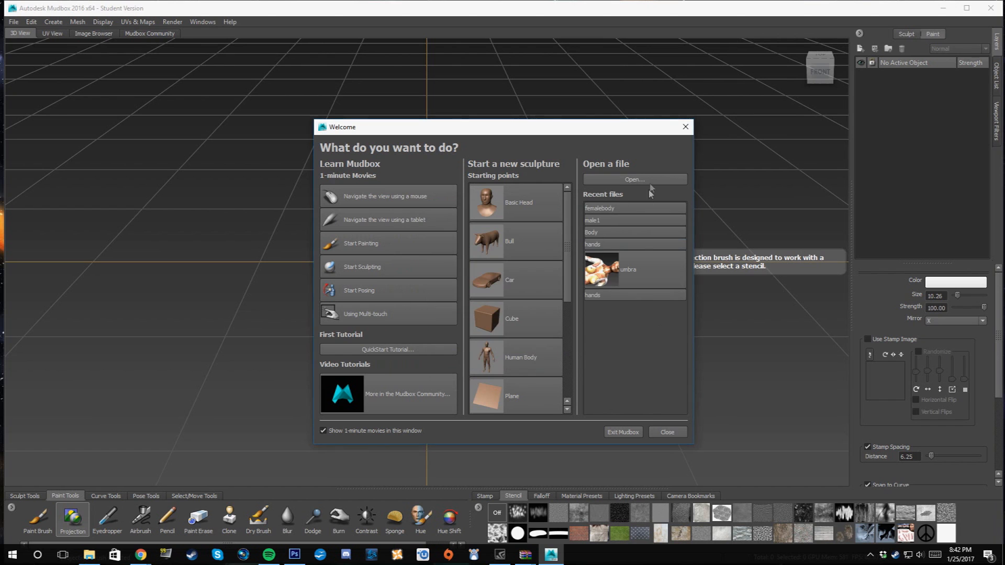
- Open the body.obj model from the Desktop folder
{"action": "left_click", "coordinate": [631, 181]}
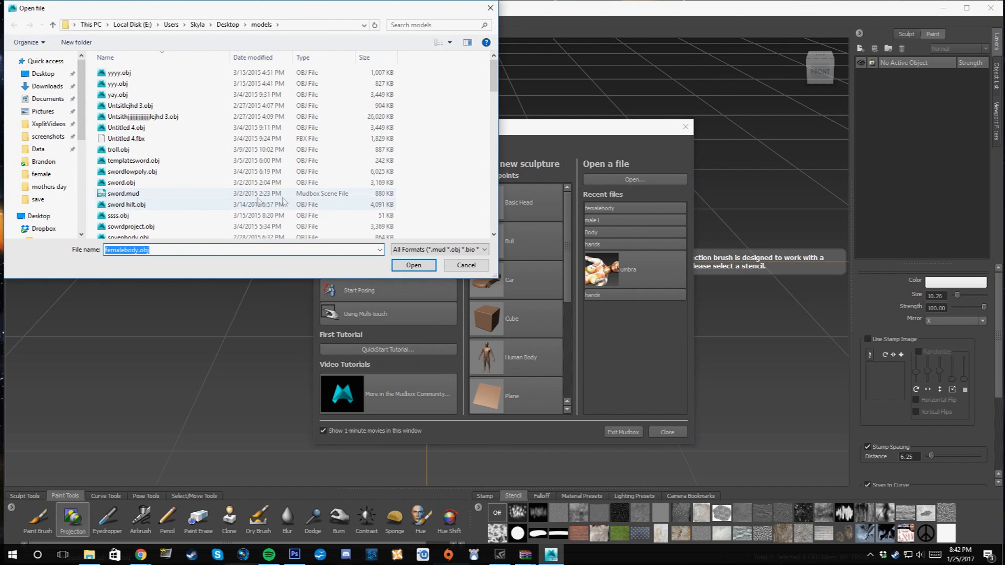
{"action": "left_click", "coordinate": [42, 74]}
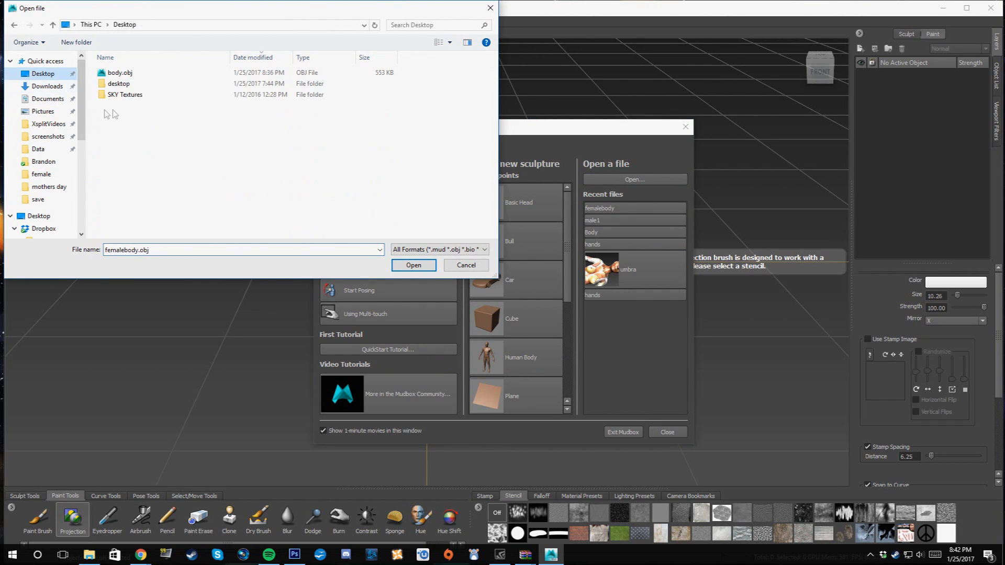
{"action": "left_click", "coordinate": [131, 76]}
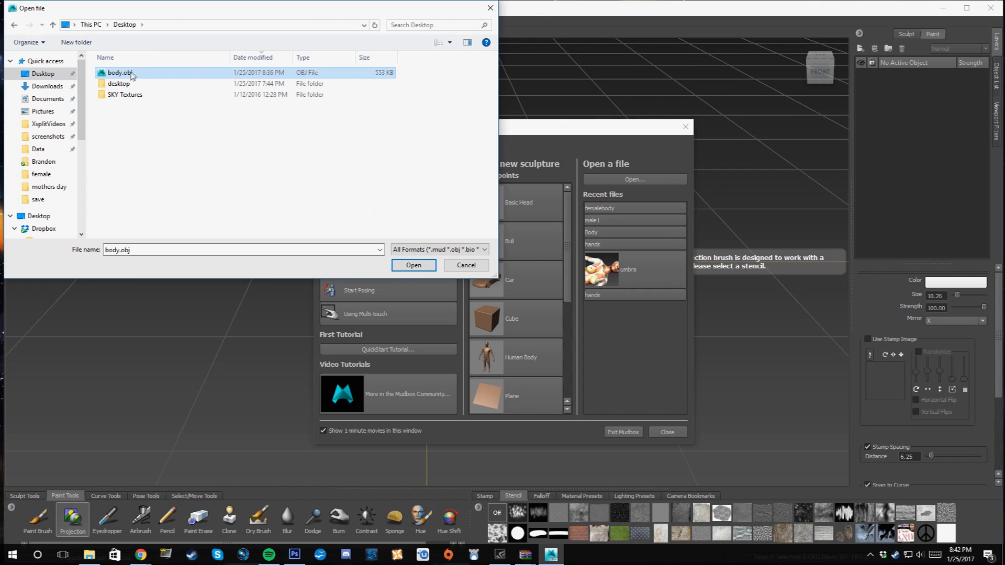
{"action": "left_click", "coordinate": [414, 265]}
- Examine the body model from several sides and frame its upper back upright from behind
{"action": "left_click_drag", "start_coordinate": [561, 200], "coordinate": [589, 213], "text": "alt"}
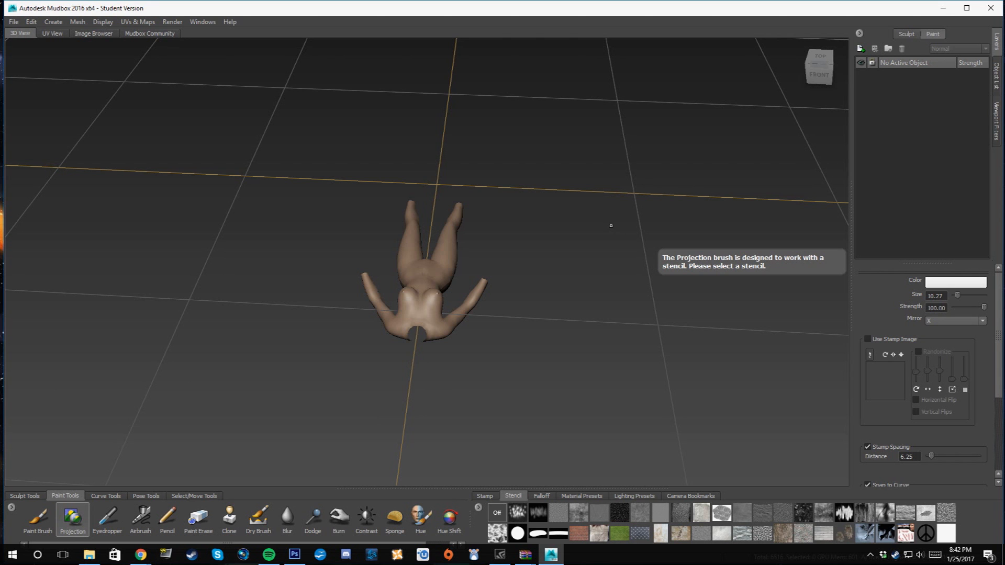
{"action": "left_click_drag", "start_coordinate": [579, 227], "coordinate": [558, 438], "text": "alt"}
{"action": "scroll", "coordinate": [462, 375], "scroll_direction": "up", "scroll_amount": 7}
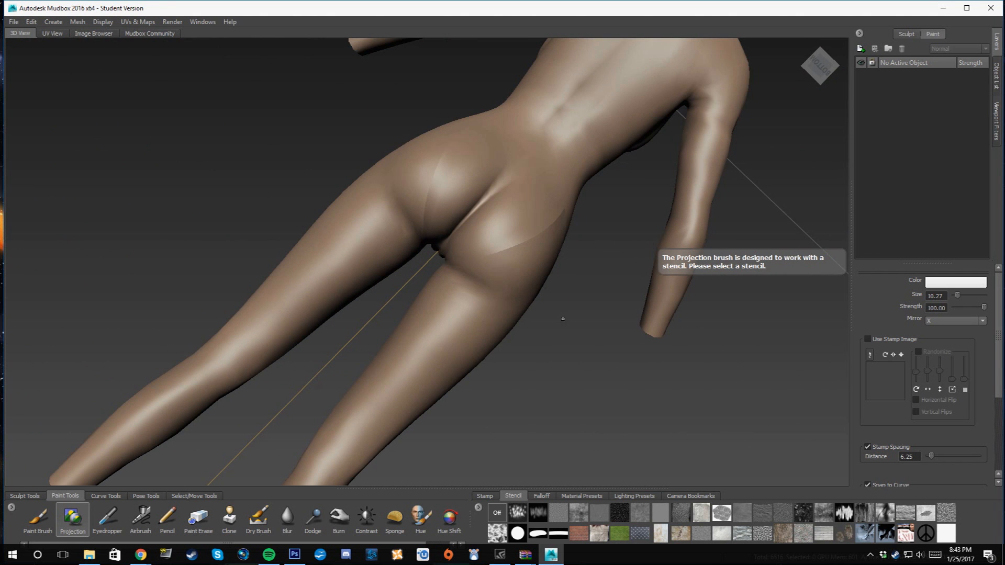
{"action": "left_click_drag", "start_coordinate": [585, 250], "coordinate": [469, 244], "text": "alt"}
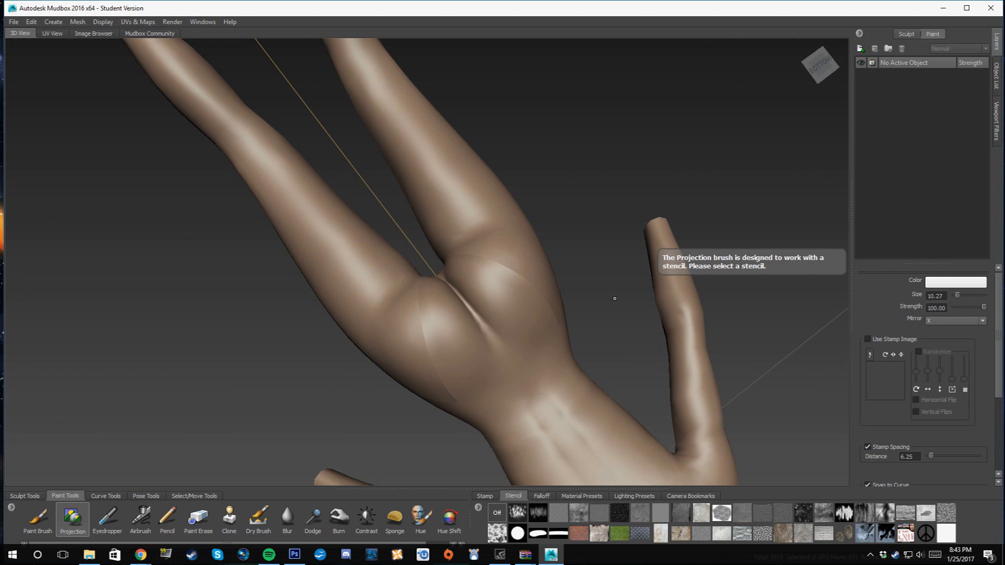
{"action": "middle_click_drag", "start_coordinate": [601, 326], "coordinate": [510, 143], "text": "alt"}
{"action": "left_click_drag", "start_coordinate": [665, 377], "coordinate": [583, 298], "text": "alt"}
{"action": "middle_click_drag", "start_coordinate": [358, 217], "coordinate": [398, 243], "text": "alt"}
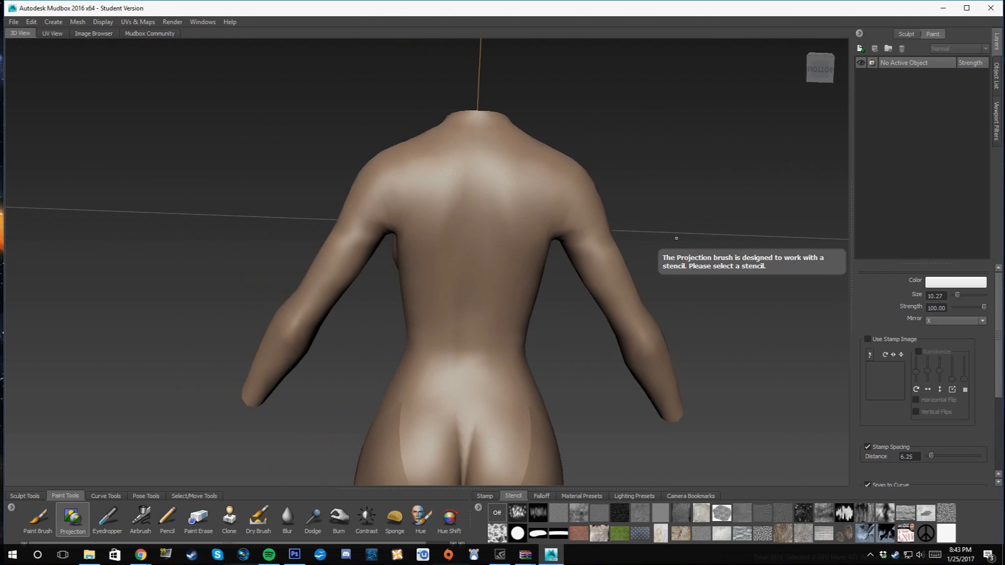
{"action": "right_click_drag", "start_coordinate": [675, 235], "coordinate": [575, 472], "text": "alt"}
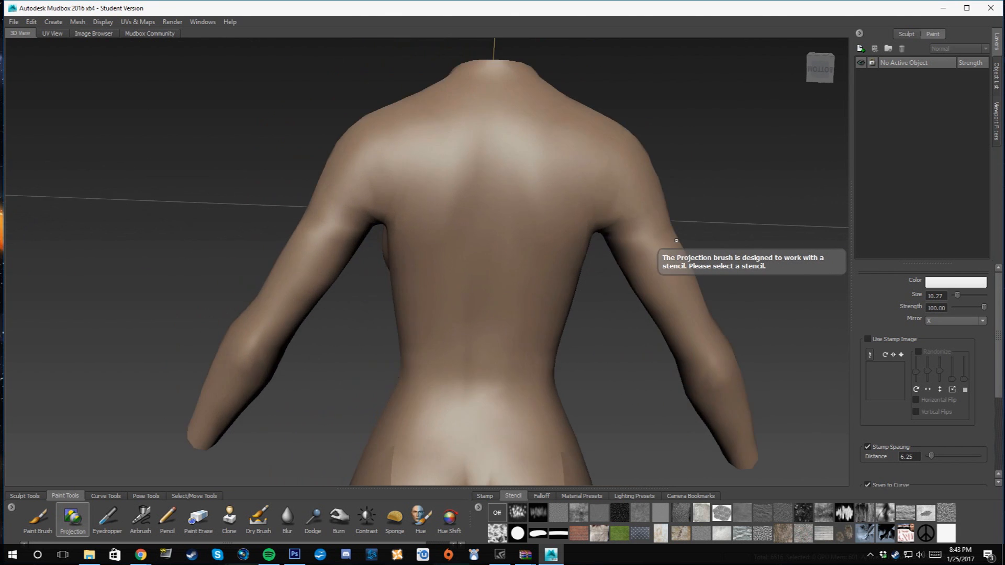
- Add bull-1973367_1280.png from Downloads as a stamp and create Paint Layer 1 with size 4096, TIFF [8 bit, RGBA] and the Diffuse channel
{"action": "left_click", "coordinate": [490, 498]}
{"action": "left_click", "coordinate": [482, 508]}
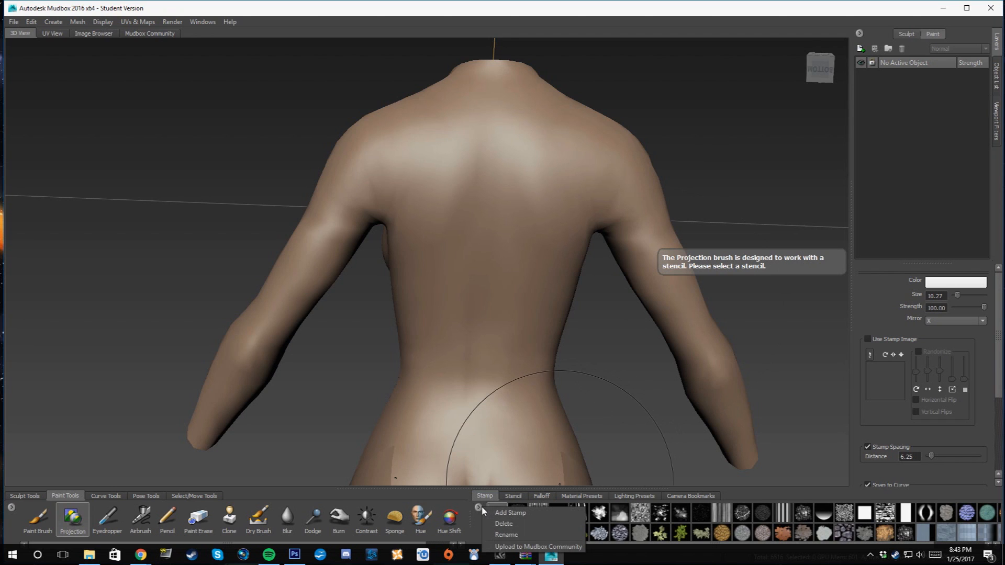
{"action": "left_click", "coordinate": [518, 513]}
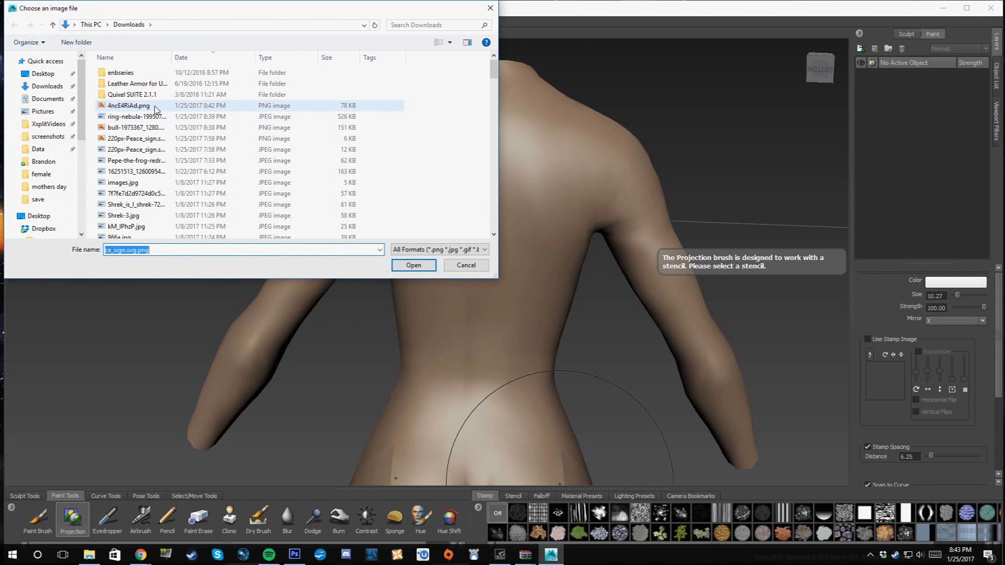
{"action": "left_click", "coordinate": [134, 127]}
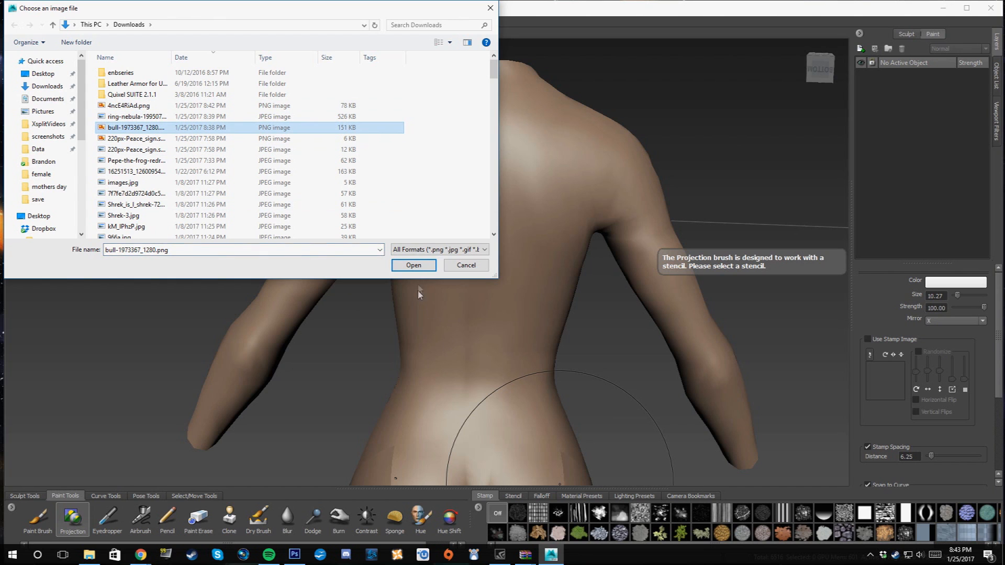
{"action": "left_click", "coordinate": [413, 265]}
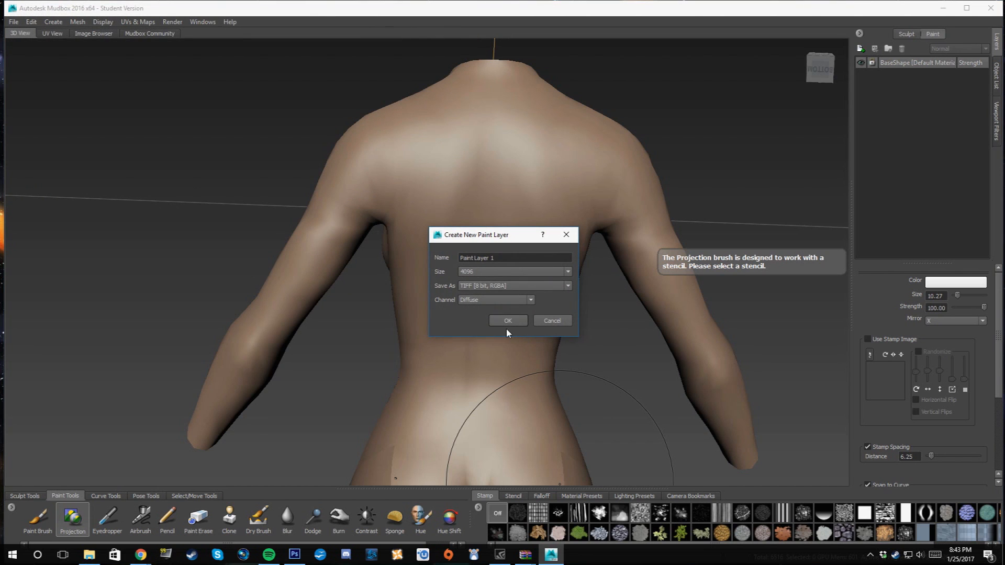
{"action": "left_click", "coordinate": [506, 325]}
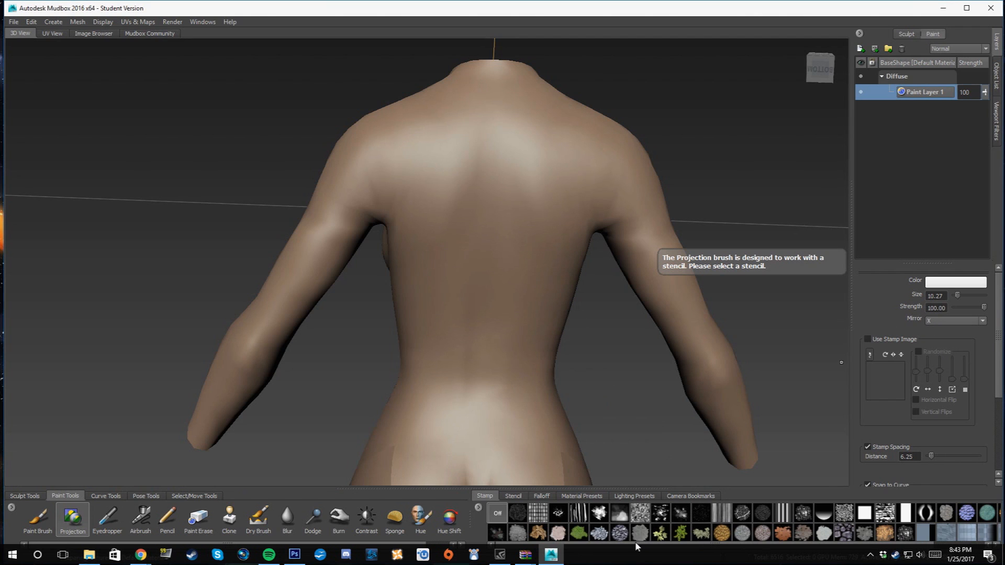
- Set up the Paint Brush with the bull image as its stamp and mirroring set to Off
{"action": "left_click_drag", "start_coordinate": [636, 544], "coordinate": [836, 548]}
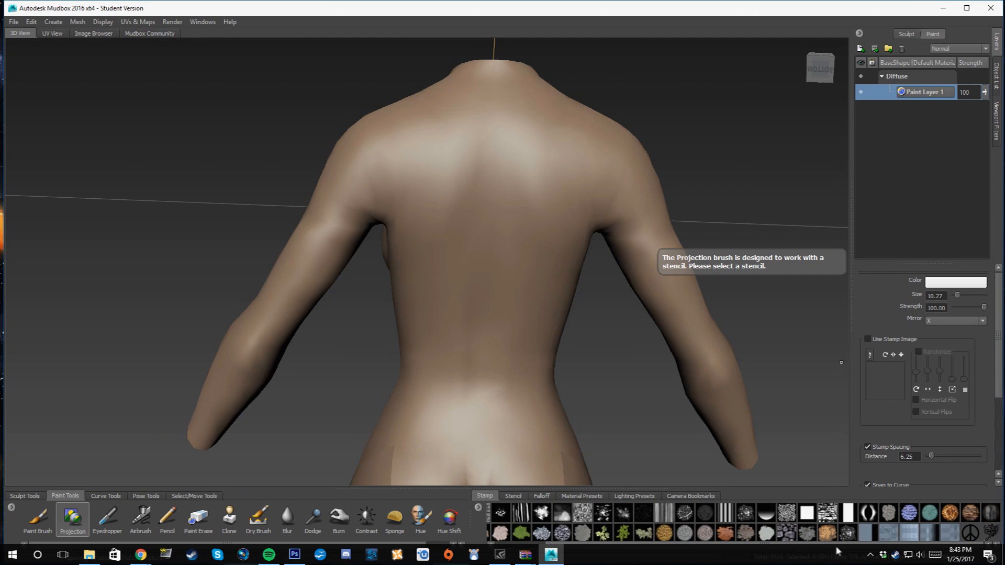
{"action": "left_click", "coordinate": [991, 533]}
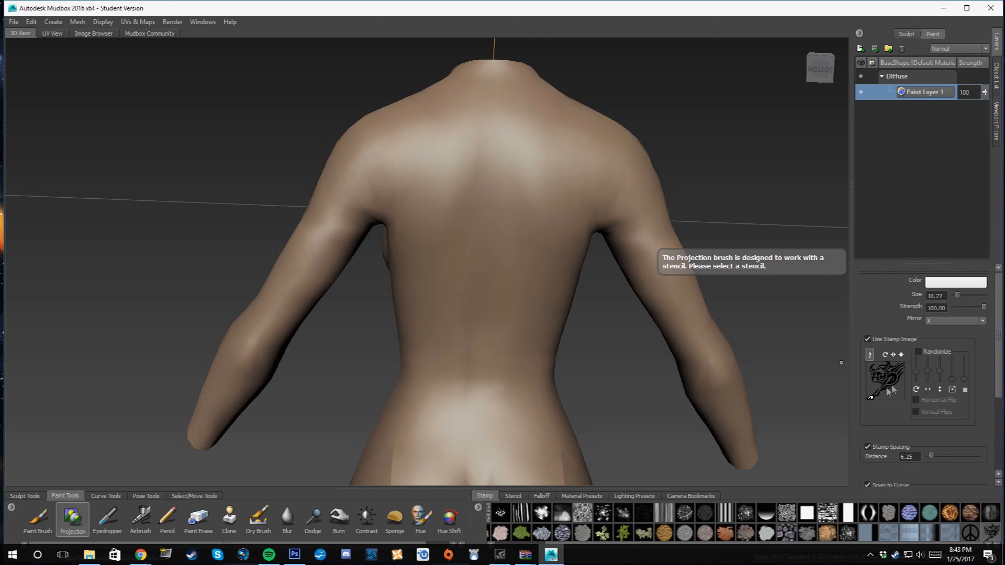
{"action": "left_click", "coordinate": [37, 518]}
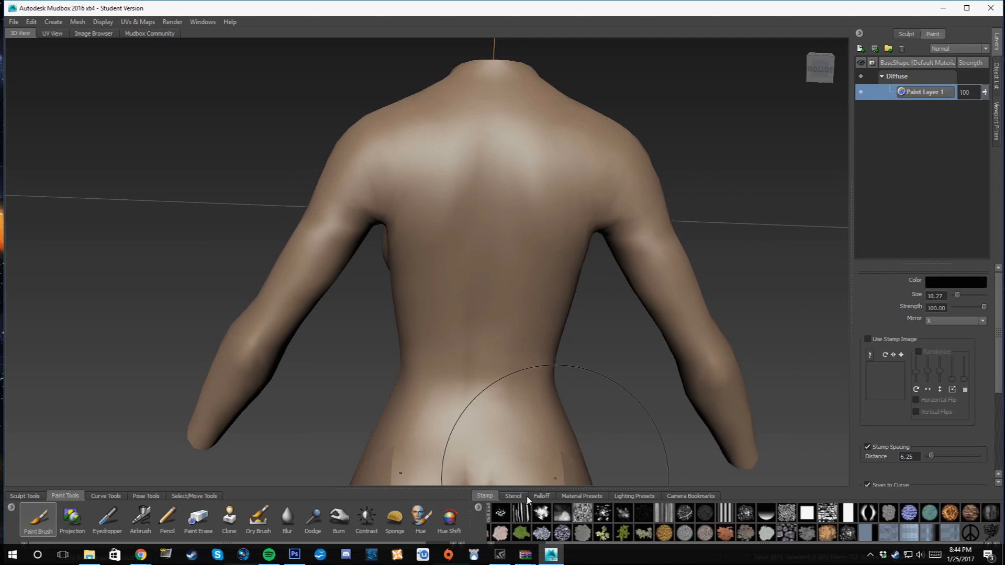
{"action": "left_click", "coordinate": [990, 533]}
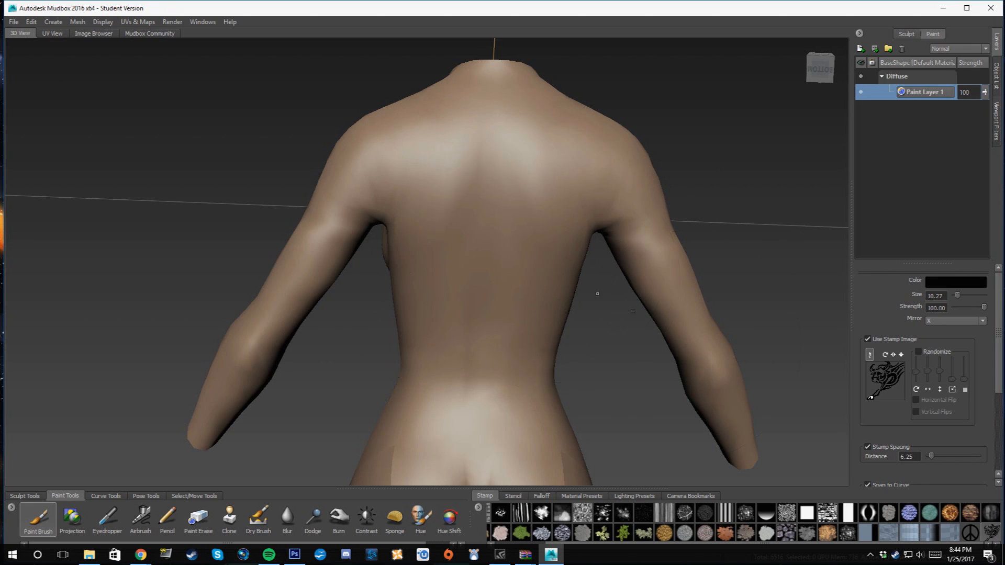
{"action": "left_click", "coordinate": [939, 321]}
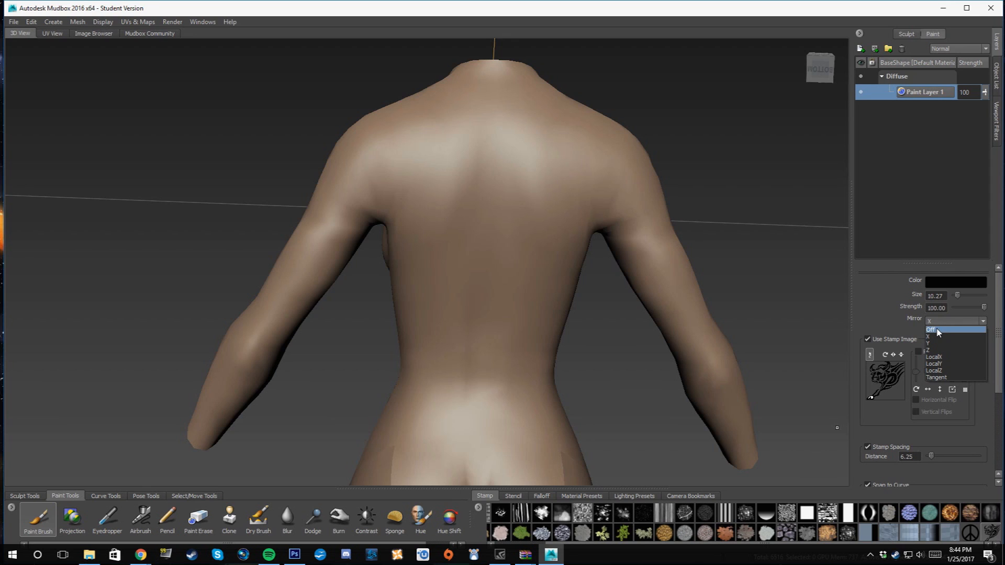
{"action": "left_click", "coordinate": [937, 330]}
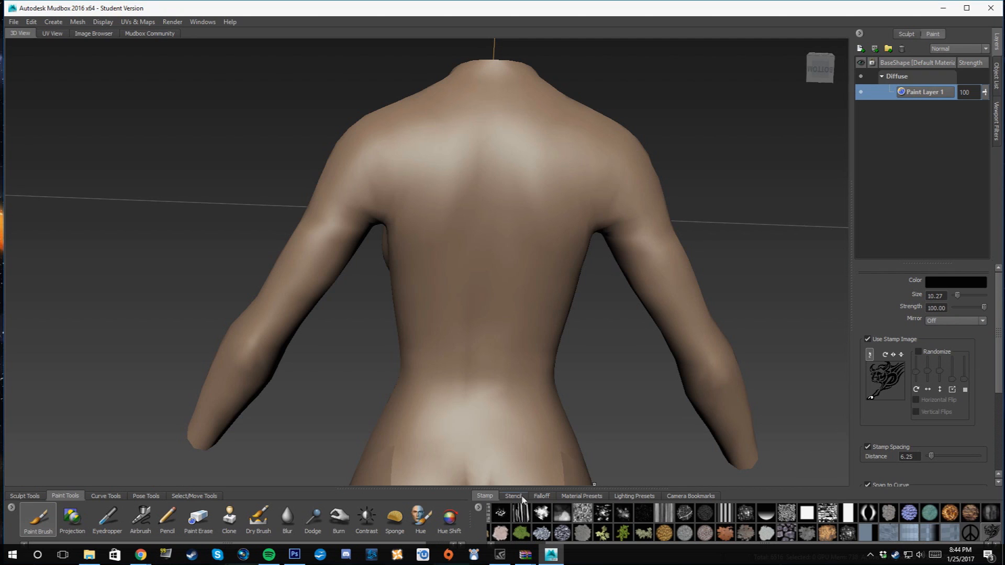
- Add the flower image 4ncE4RiAd.png from Downloads as a stencil
{"action": "left_click", "coordinate": [518, 496]}
{"action": "left_click", "coordinate": [485, 497]}
{"action": "right_click", "coordinate": [479, 507]}
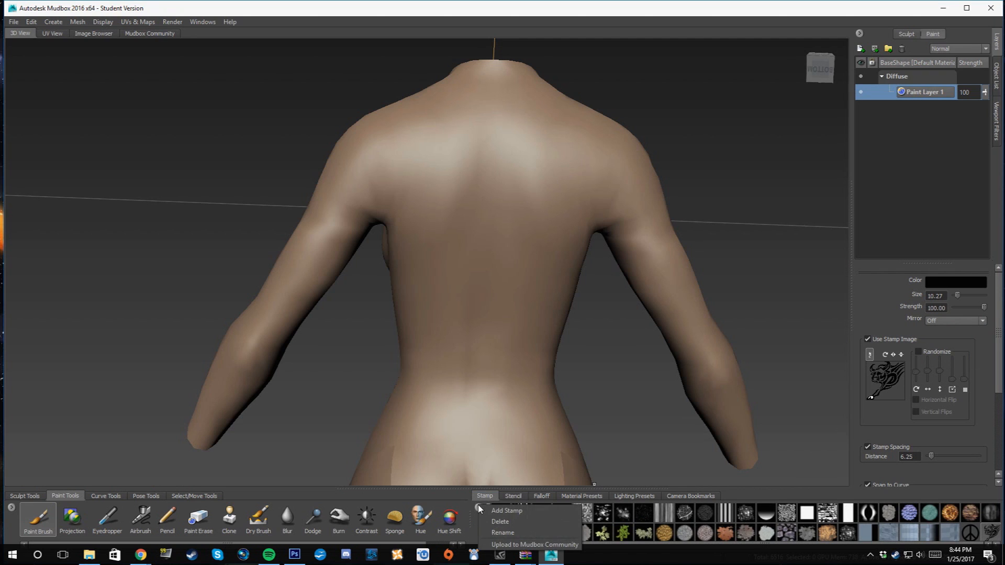
{"action": "left_click", "coordinate": [514, 496]}
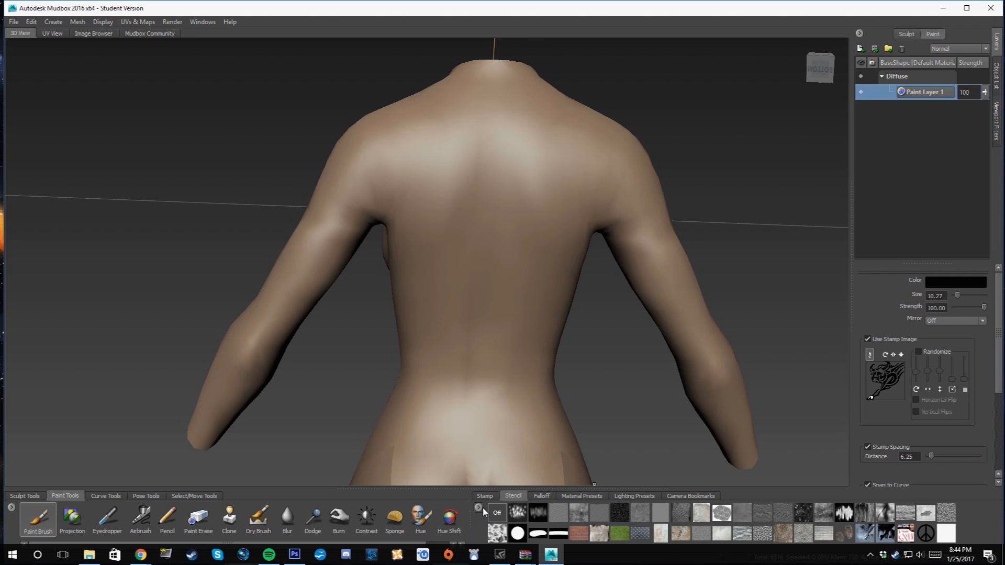
{"action": "right_click", "coordinate": [482, 508]}
{"action": "left_click", "coordinate": [505, 515]}
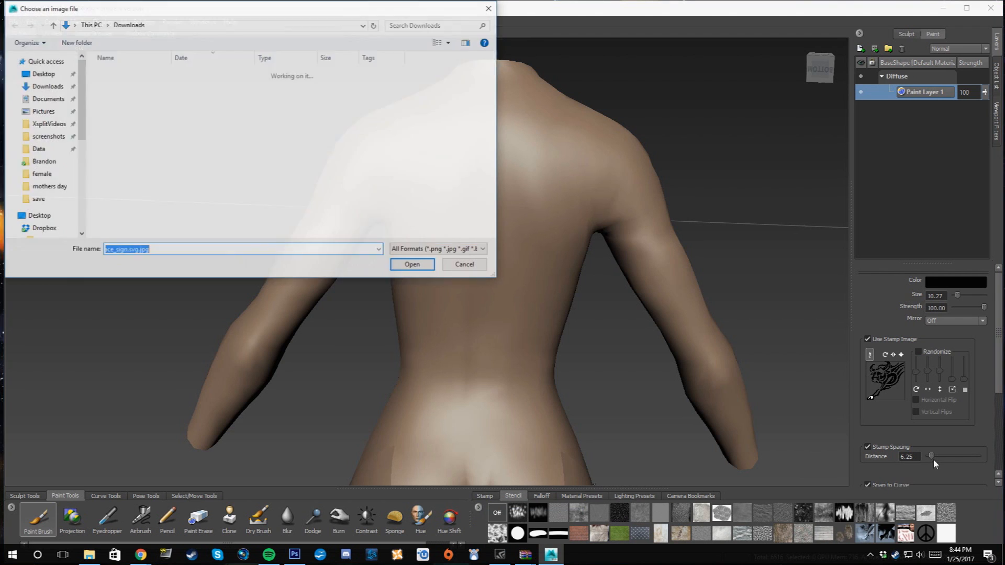
{"action": "left_click", "coordinate": [137, 106]}
{"action": "left_click", "coordinate": [413, 265]}
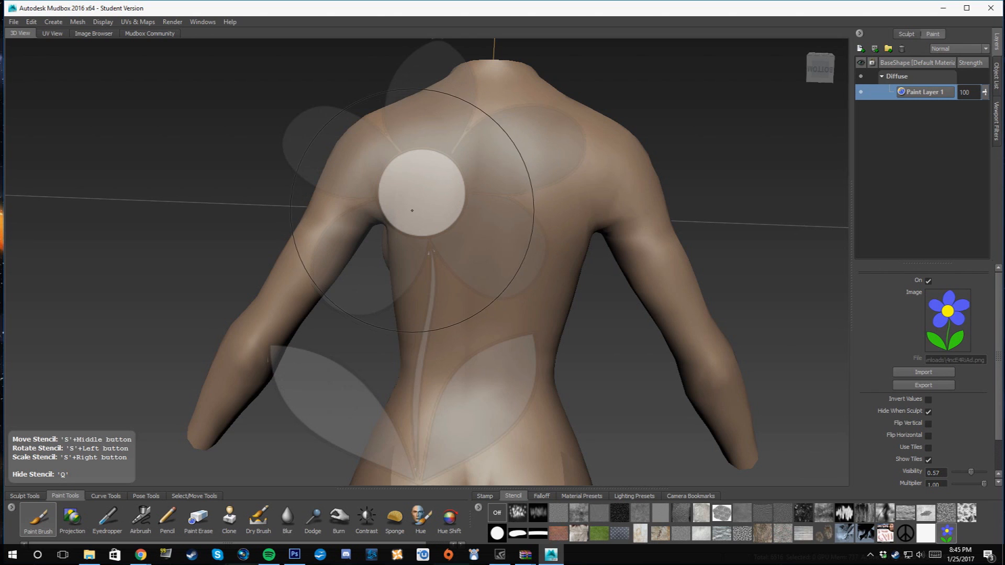
- Scale down the flower stencil and move it to the middle of the model's upper back
{"action": "right_click_drag", "start_coordinate": [462, 249], "coordinate": [413, 242]}
{"action": "middle_click_drag", "start_coordinate": [427, 223], "coordinate": [492, 173]}
{"action": "right_click_drag", "start_coordinate": [491, 174], "coordinate": [420, 178]}
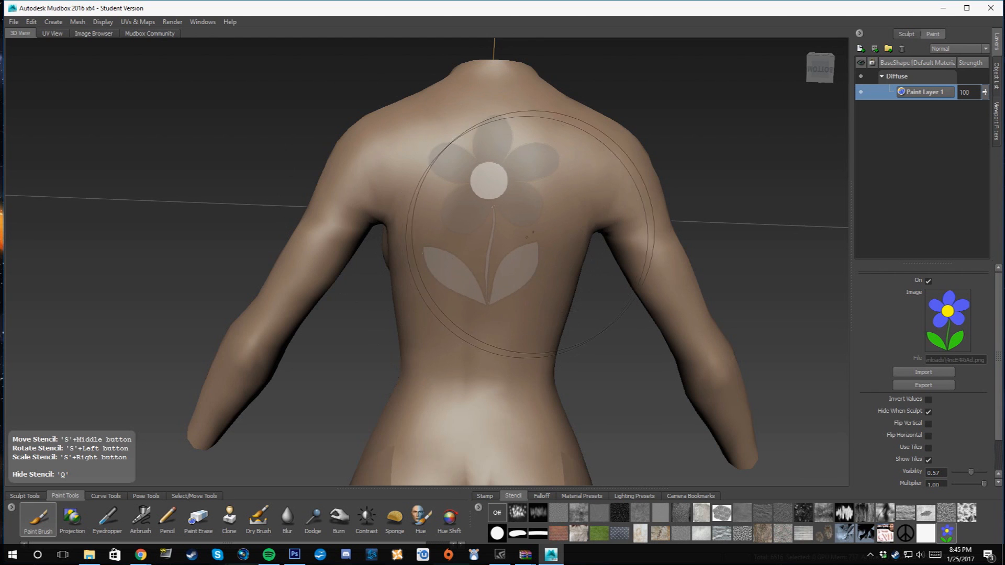
{"action": "right_click_drag", "start_coordinate": [492, 183], "coordinate": [426, 187]}
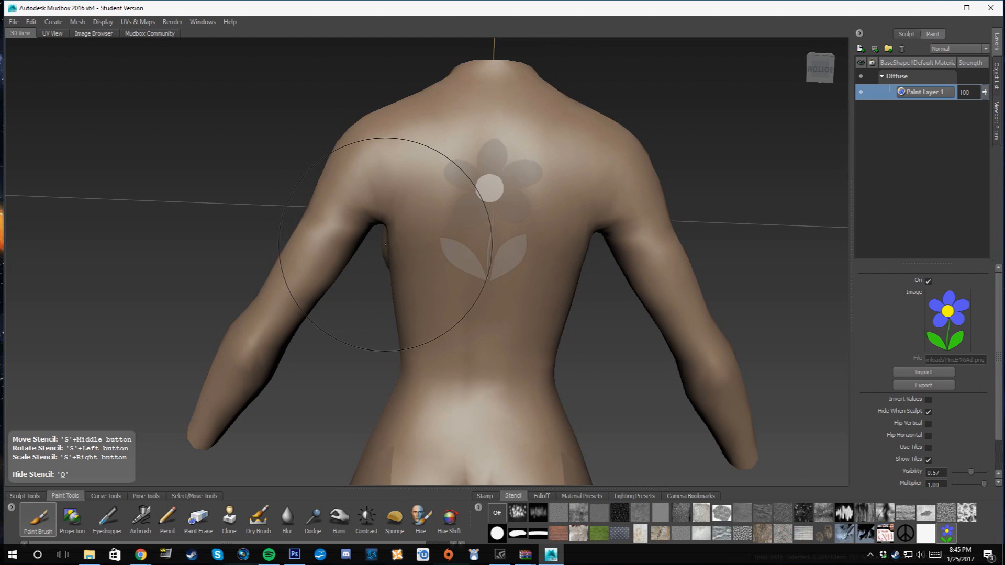
- Rotate the flower stencil so its stem follows the arm and place it over the model's left upper arm
{"action": "left_click_drag", "start_coordinate": [350, 270], "coordinate": [450, 231], "text": "alt"}
{"action": "left_click_drag", "start_coordinate": [530, 393], "coordinate": [570, 384], "text": "alt"}
{"action": "middle_click_drag", "start_coordinate": [570, 384], "coordinate": [523, 296], "text": "alt"}
{"action": "left_click_drag", "start_coordinate": [523, 295], "coordinate": [551, 267], "text": "alt"}
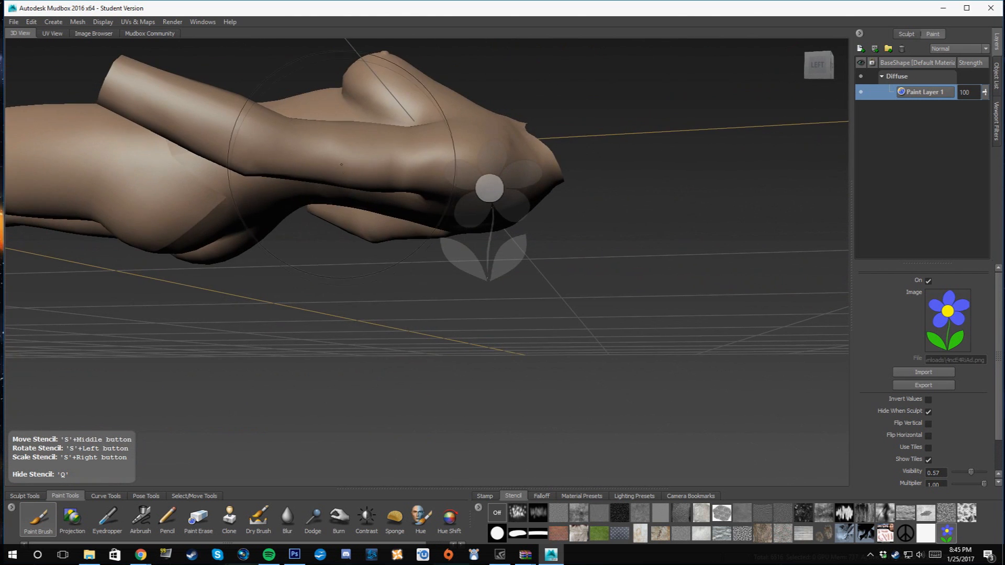
{"action": "middle_click_drag", "start_coordinate": [367, 79], "coordinate": [414, 230], "text": "alt"}
{"action": "left_click_drag", "start_coordinate": [414, 231], "coordinate": [383, 218], "text": "alt"}
{"action": "mouse_move", "coordinate": [635, 360]}
{"action": "left_mouse_down", "text": "alt"}
{"action": "mouse_move", "coordinate": [568, 306]}
{"action": "mouse_move", "coordinate": [516, 283]}
{"action": "left_mouse_up", "text": "alt"}
{"action": "scroll", "coordinate": [485, 265], "scroll_direction": "up", "scroll_amount": 3}
{"action": "left_click_drag", "start_coordinate": [607, 329], "coordinate": [816, 291], "text": "alt"}
{"action": "mouse_move", "coordinate": [536, 268]}
{"action": "left_mouse_down"}
{"action": "mouse_move", "coordinate": [620, 186]}
{"action": "mouse_move", "coordinate": [562, 277]}
{"action": "left_mouse_up"}
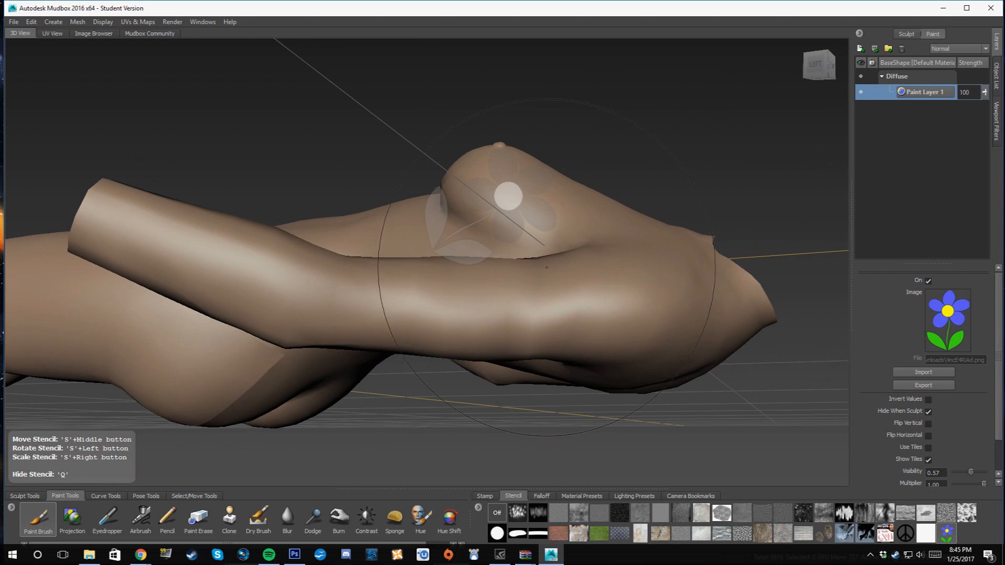
{"action": "mouse_move", "coordinate": [503, 216]}
{"action": "middle_mouse_down"}
{"action": "mouse_move", "coordinate": [517, 319]}
{"action": "mouse_move", "coordinate": [560, 293]}
{"action": "middle_mouse_up"}
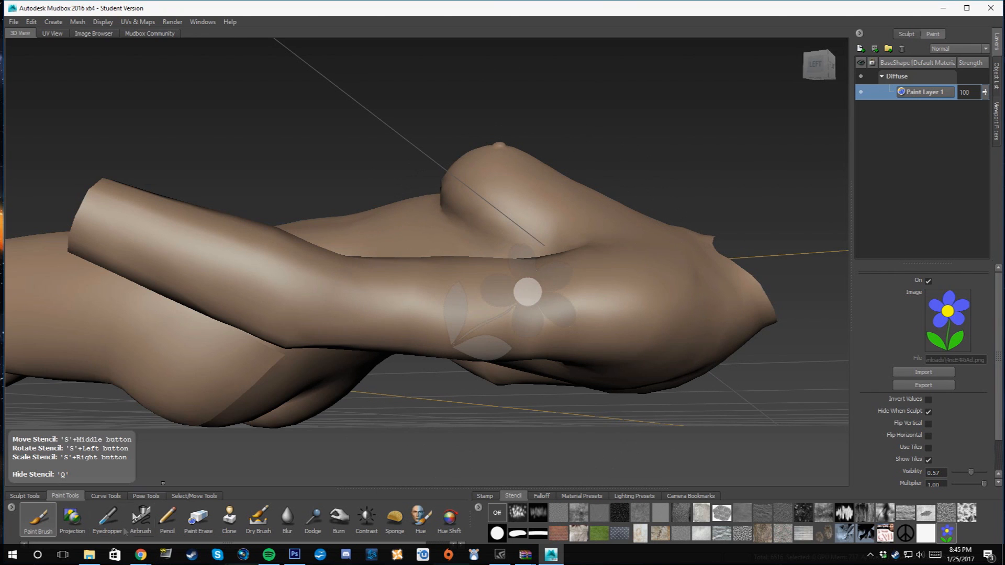
- Try painting black through the flower stencil on the left upper arm with the Paint Brush, and undo the stroke
{"action": "left_click", "coordinate": [74, 521]}
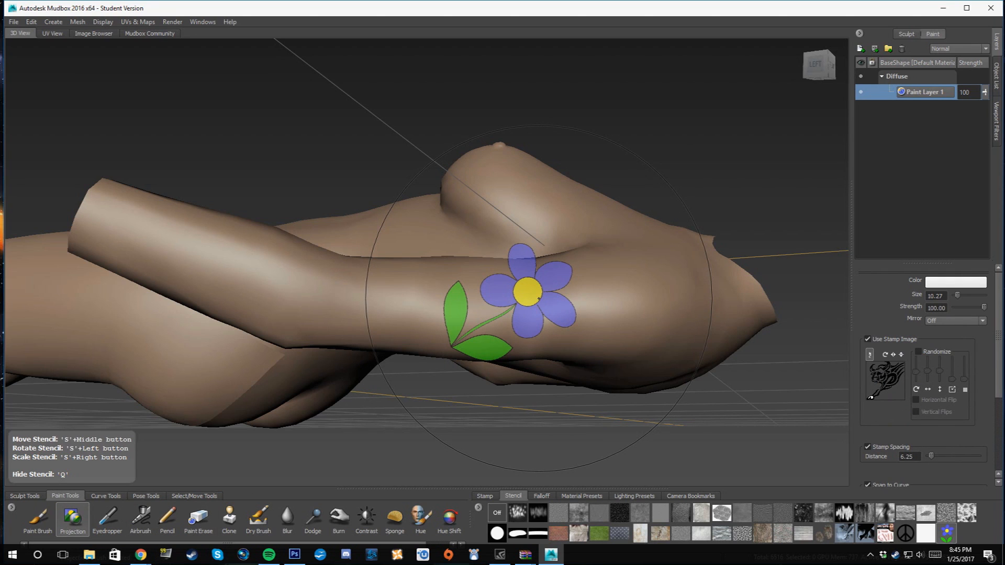
{"action": "left_click", "coordinate": [30, 521]}
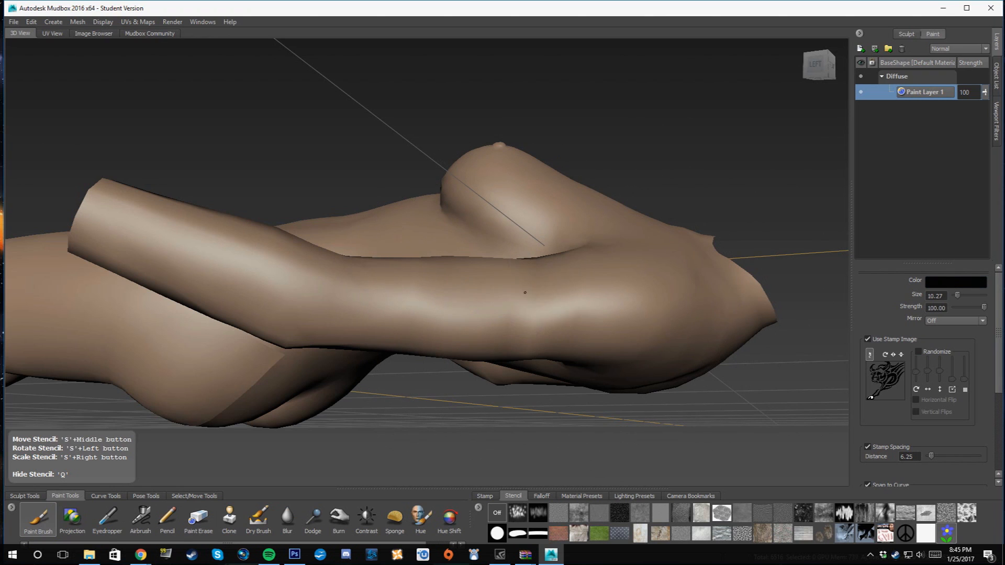
{"action": "left_click_drag", "start_coordinate": [544, 282], "coordinate": [495, 303]}
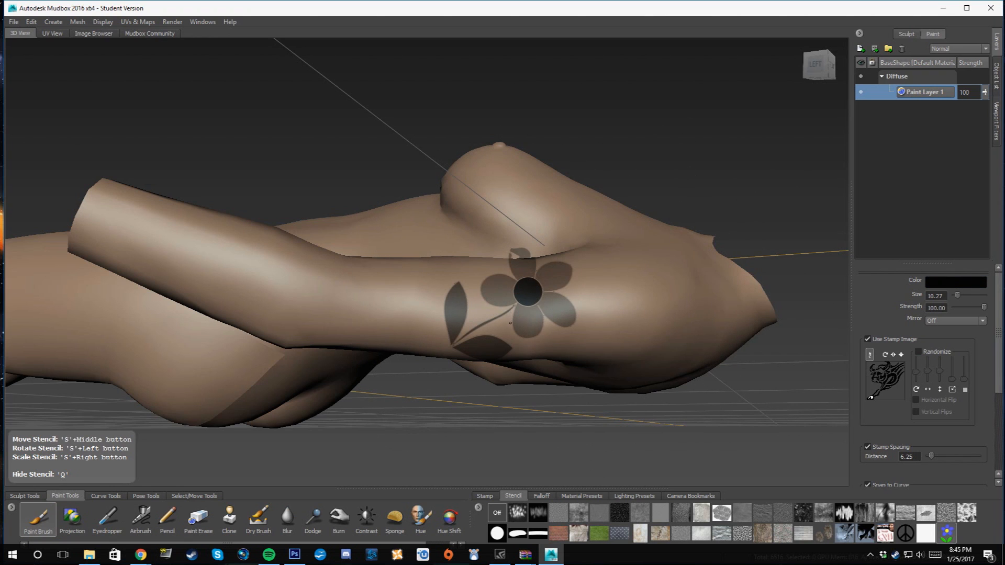
{"action": "key", "text": "ctrl+z"}
{"action": "left_click", "coordinate": [31, 22]}
{"action": "left_click", "coordinate": [40, 30]}
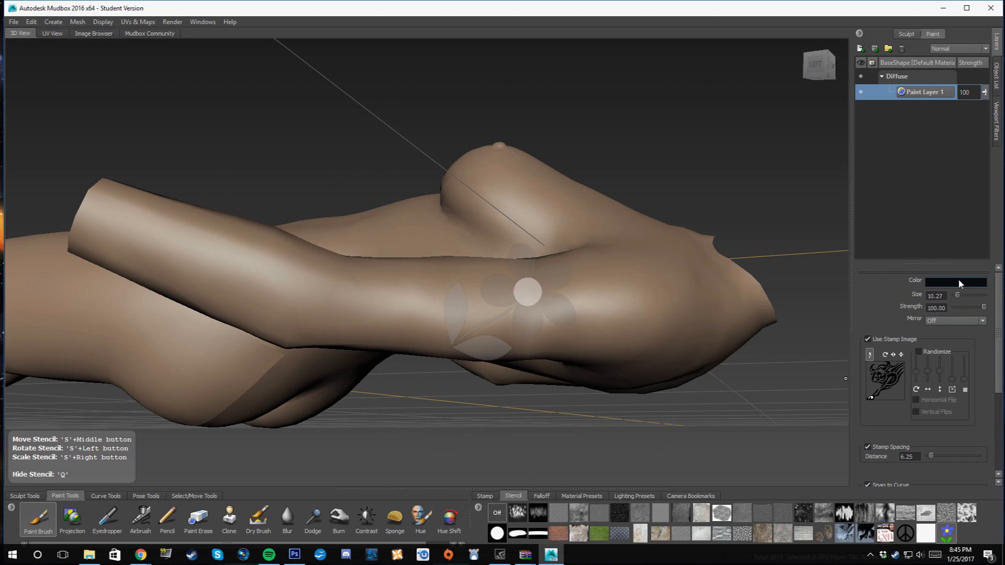
- Project the coloured flower onto the left upper arm with the Projection brush and switch the stencil off
{"action": "left_click", "coordinate": [71, 528]}
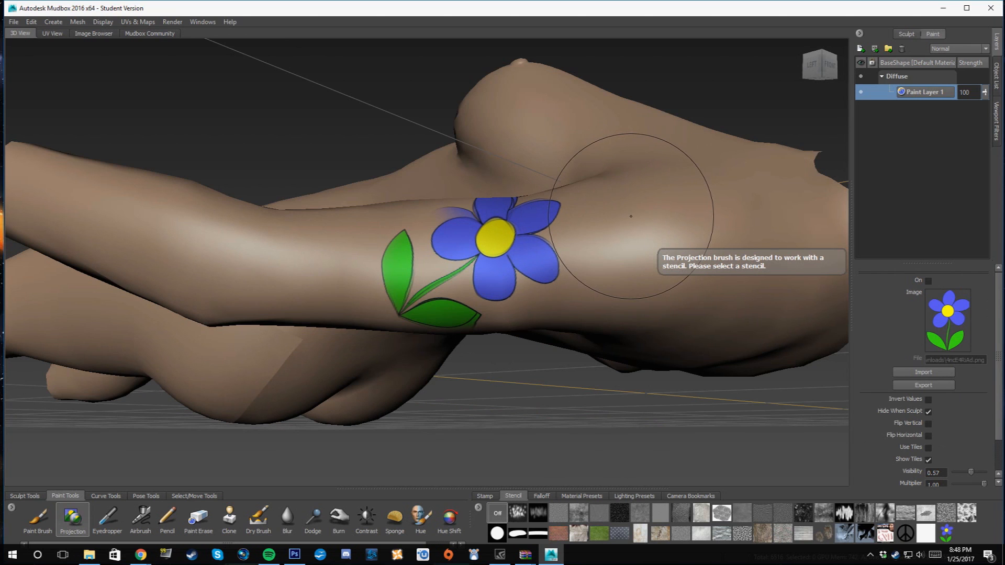
- Turn the flower stencil back on and position it over the outer side of the model's right upper arm
{"action": "mouse_move", "coordinate": [617, 246]}
{"action": "left_mouse_down", "text": "alt"}
{"action": "mouse_move", "coordinate": [688, 242]}
{"action": "mouse_move", "coordinate": [416, 284]}
{"action": "mouse_move", "coordinate": [454, 325]}
{"action": "mouse_move", "coordinate": [505, 320]}
{"action": "left_mouse_up", "text": "alt"}
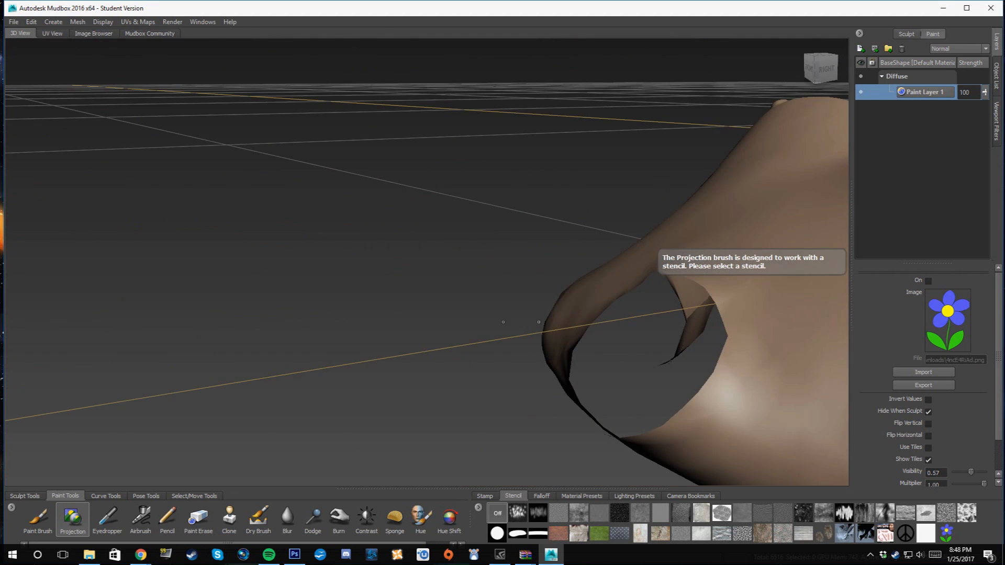
{"action": "mouse_move", "coordinate": [728, 339]}
{"action": "left_mouse_down", "text": "alt"}
{"action": "mouse_move", "coordinate": [363, 253]}
{"action": "mouse_move", "coordinate": [551, 271]}
{"action": "mouse_move", "coordinate": [607, 298]}
{"action": "left_mouse_up", "text": "alt"}
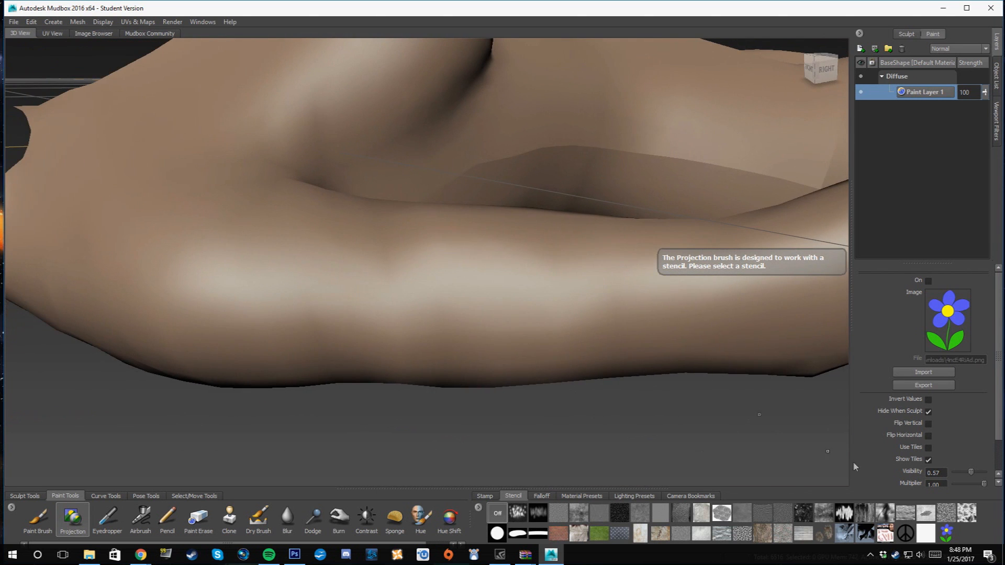
{"action": "left_click", "coordinate": [947, 532]}
{"action": "mouse_move", "coordinate": [578, 273]}
{"action": "left_mouse_down", "text": "alt"}
{"action": "mouse_move", "coordinate": [594, 230]}
{"action": "mouse_move", "coordinate": [617, 233]}
{"action": "mouse_move", "coordinate": [363, 61]}
{"action": "mouse_move", "coordinate": [318, 65]}
{"action": "left_mouse_up", "text": "alt"}
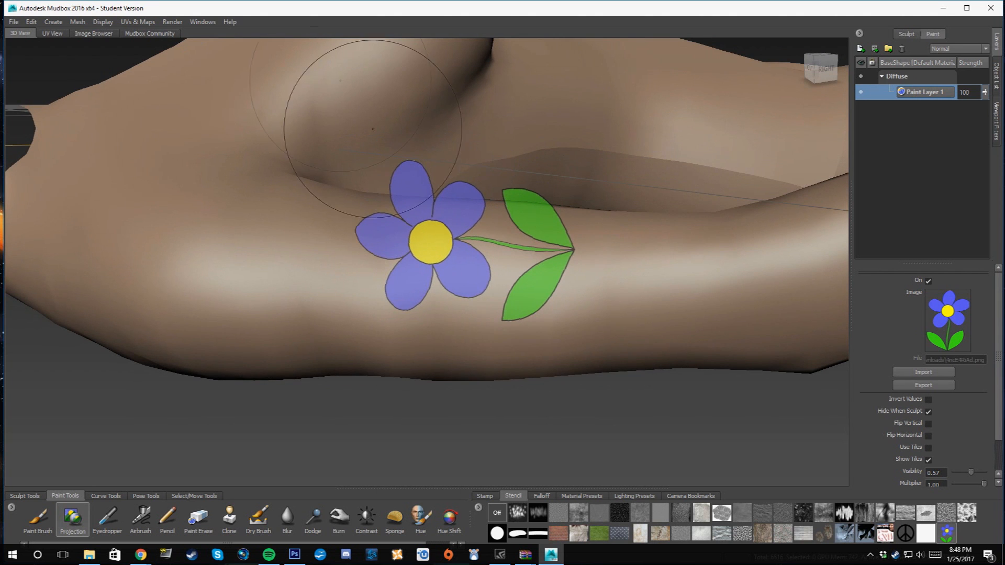
{"action": "middle_click_drag", "start_coordinate": [471, 248], "coordinate": [429, 292]}
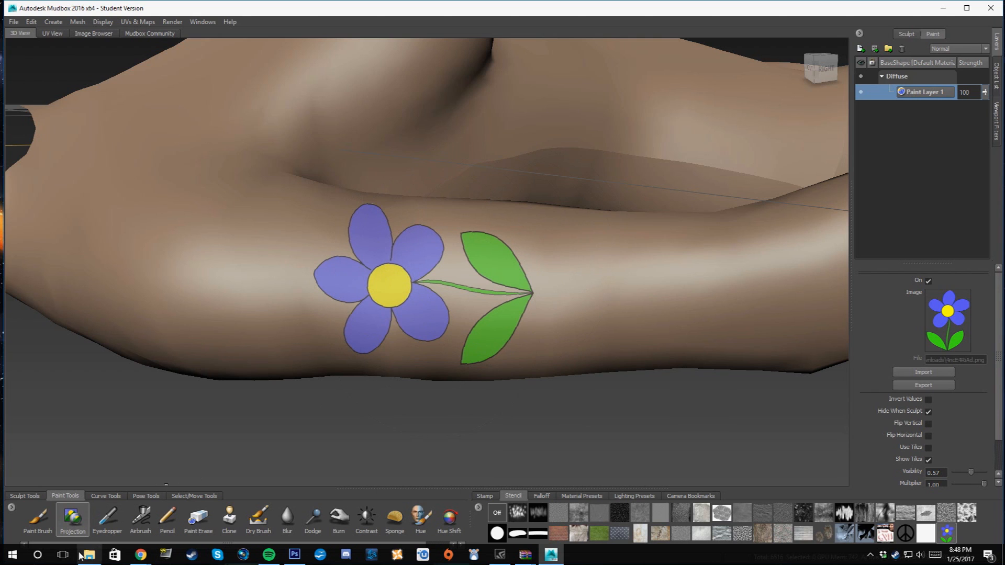
- Project the flower onto the right upper arm with the Projection brush and switch the stencil off
{"action": "left_click", "coordinate": [38, 524]}
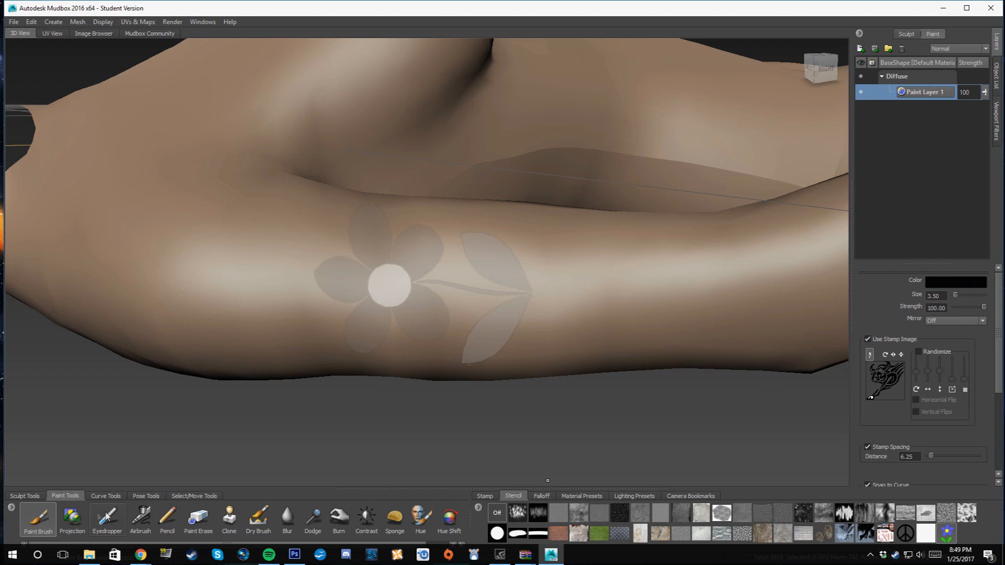
{"action": "left_click", "coordinate": [72, 517]}
{"action": "left_click_drag", "start_coordinate": [443, 286], "coordinate": [373, 341]}
{"action": "left_click_drag", "start_coordinate": [549, 229], "coordinate": [323, 326], "text": "alt"}
{"action": "left_click", "coordinate": [491, 510]}
- Erase the outer part of the stretched petal on the right upper arm using Paint Erase at size 1.80
{"action": "scroll", "coordinate": [323, 326], "scroll_direction": "up", "scroll_amount": 6}
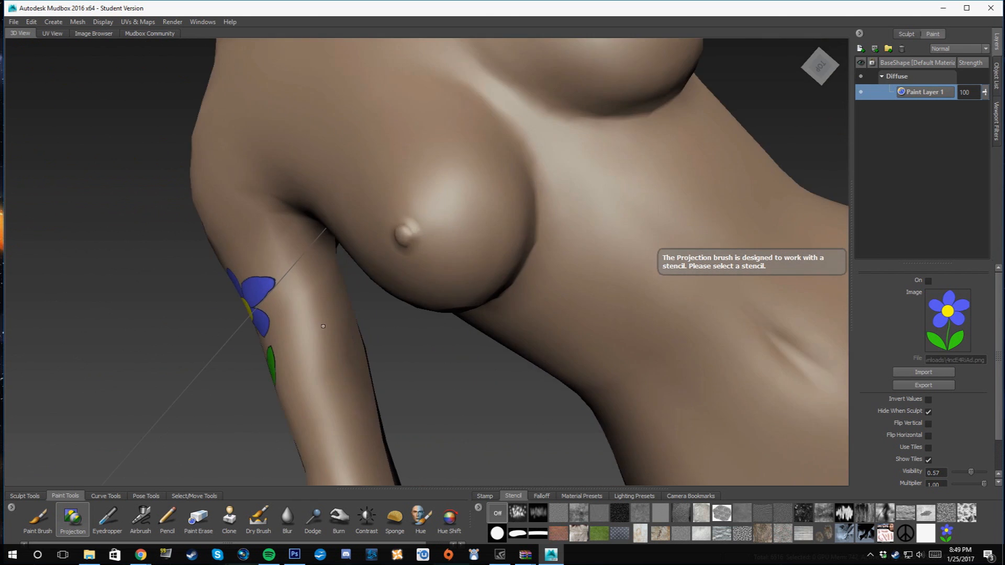
{"action": "scroll", "coordinate": [323, 326], "scroll_direction": "up", "scroll_amount": 3}
{"action": "left_click_drag", "start_coordinate": [323, 288], "coordinate": [356, 262], "text": "alt"}
{"action": "middle_click_drag", "start_coordinate": [355, 261], "coordinate": [448, 231], "text": "alt"}
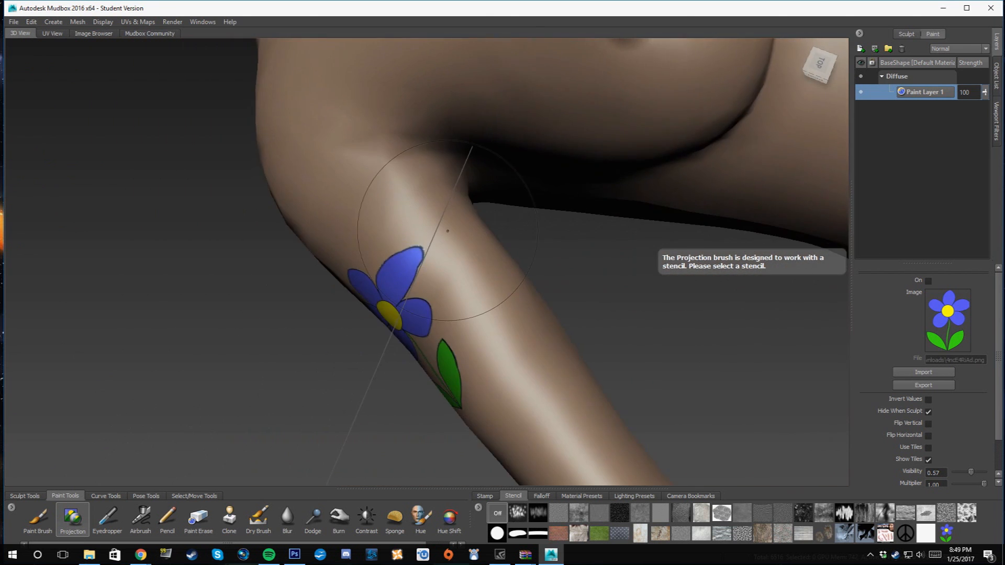
{"action": "left_click_drag", "start_coordinate": [448, 231], "coordinate": [554, 213], "text": "alt"}
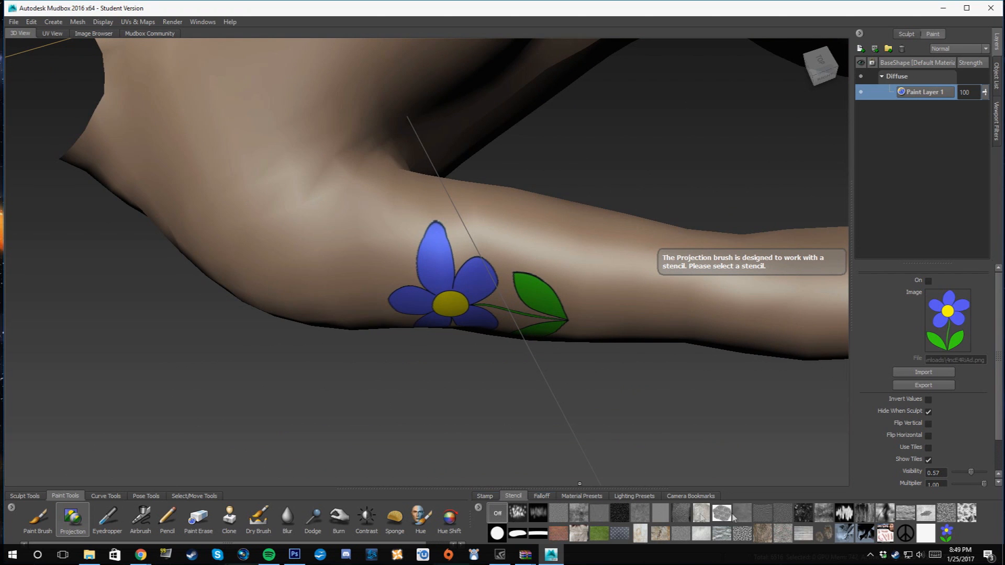
{"action": "left_click", "coordinate": [198, 519]}
{"action": "scroll", "coordinate": [532, 183], "scroll_direction": "up", "scroll_amount": 5}
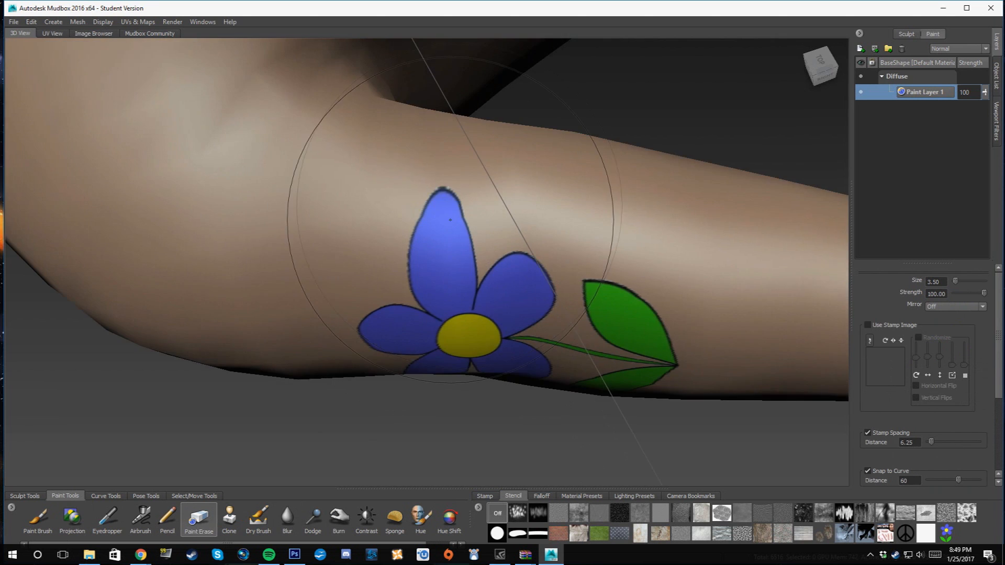
{"action": "scroll", "coordinate": [535, 193], "scroll_direction": "down", "scroll_amount": 5}
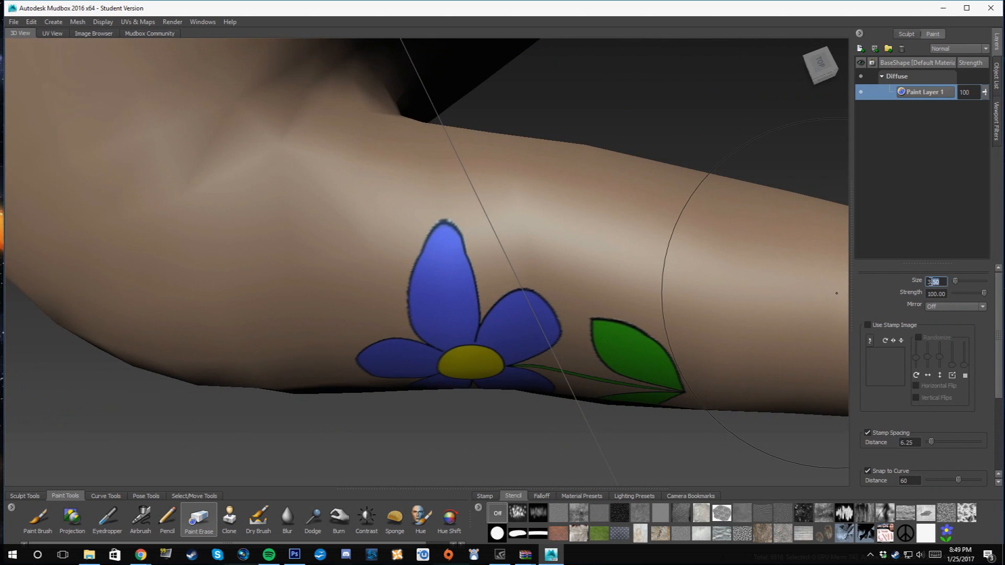
{"action": "type", "text": "1.80"}
{"action": "left_click_drag", "start_coordinate": [480, 204], "coordinate": [423, 221]}
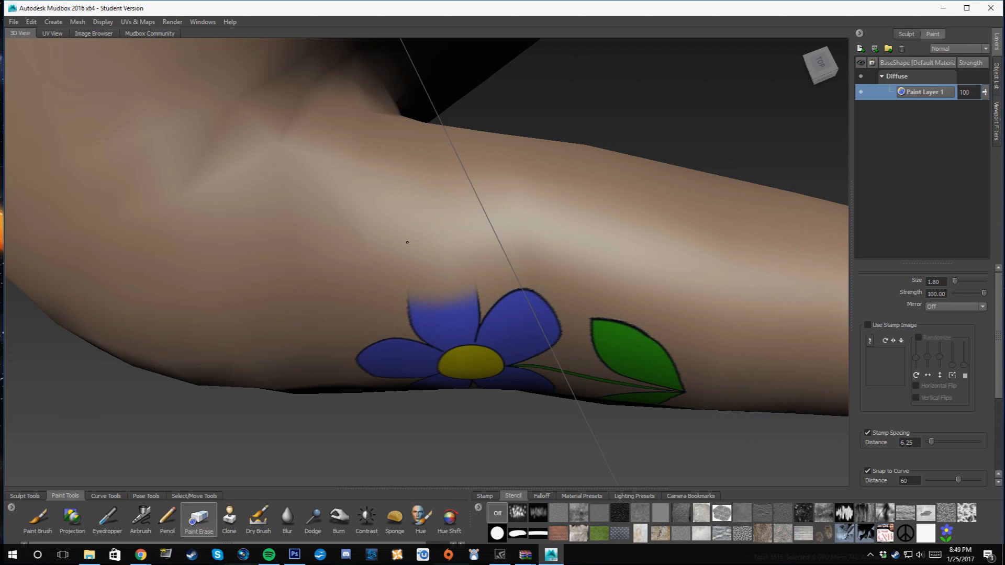
- Reactivate the flower stencil for the Projection brush, enlarge it and align it with the partly erased flower on the arm
{"action": "left_click_drag", "start_coordinate": [619, 204], "coordinate": [600, 245], "text": "alt"}
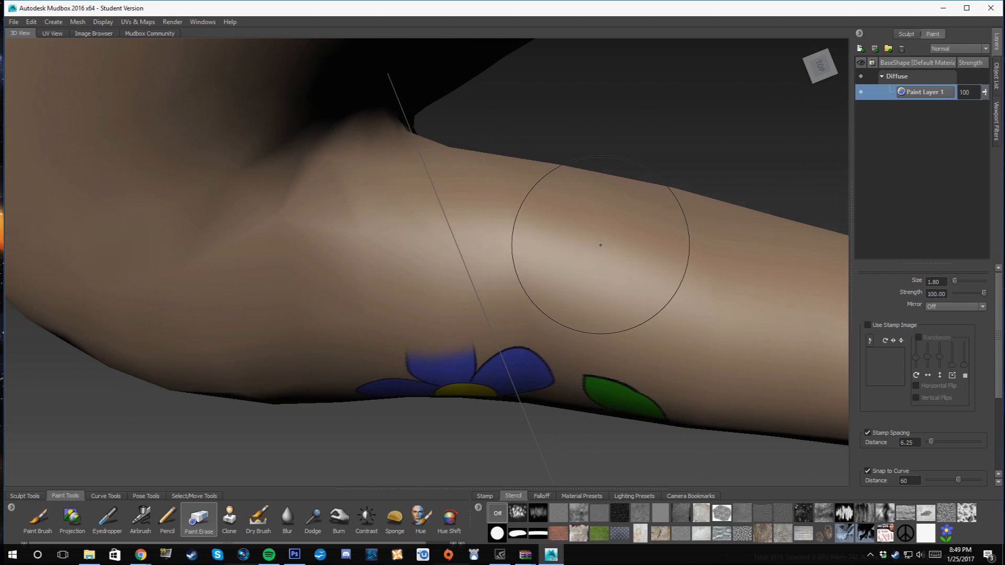
{"action": "middle_click_drag", "start_coordinate": [601, 245], "coordinate": [617, 209], "text": "alt"}
{"action": "left_click_drag", "start_coordinate": [618, 209], "coordinate": [617, 193], "text": "alt"}
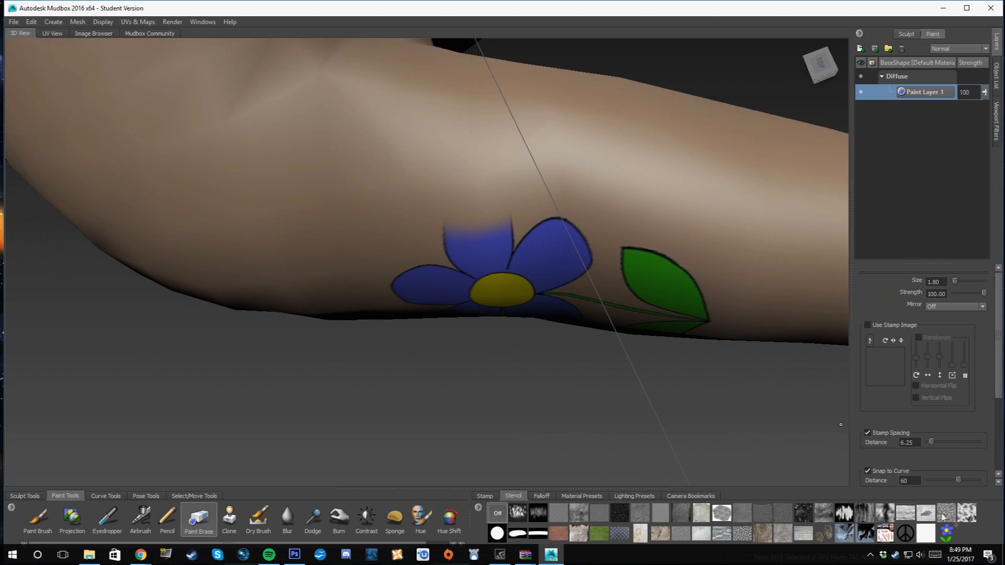
{"action": "left_click", "coordinate": [947, 533]}
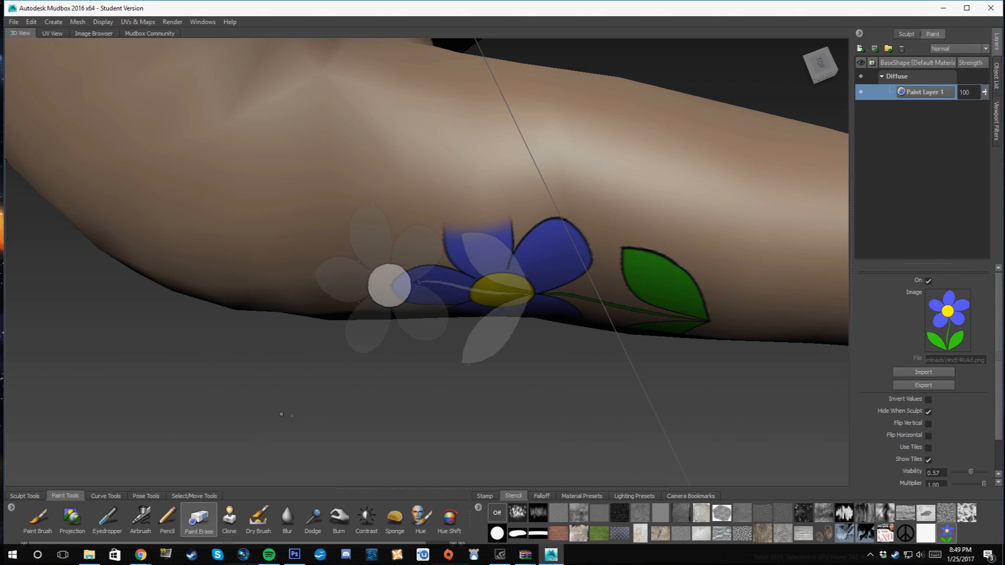
{"action": "left_click", "coordinate": [72, 518]}
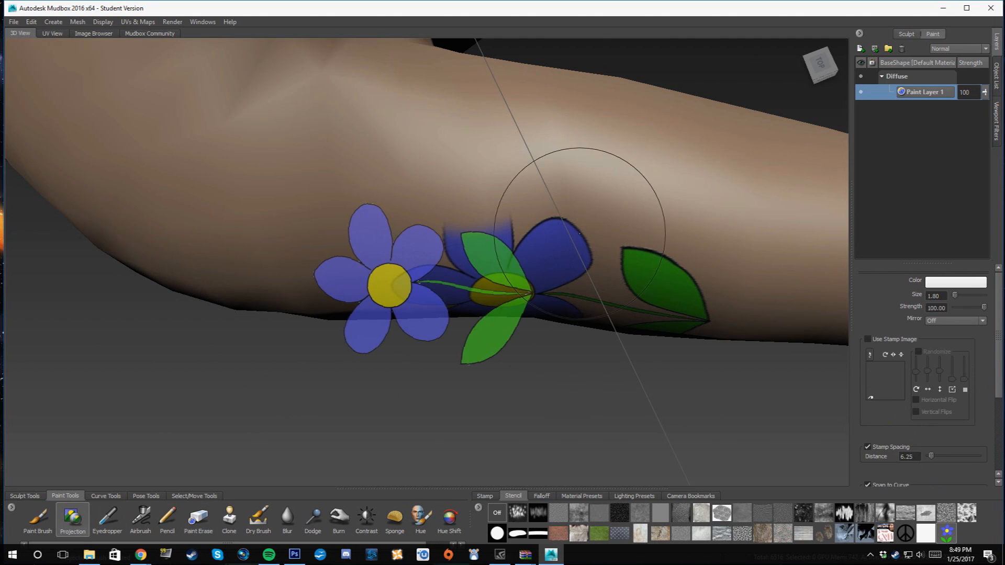
{"action": "middle_click_drag", "start_coordinate": [490, 268], "coordinate": [589, 272]}
{"action": "right_click_drag", "start_coordinate": [581, 272], "coordinate": [832, 236]}
{"action": "middle_click_drag", "start_coordinate": [511, 224], "coordinate": [556, 248]}
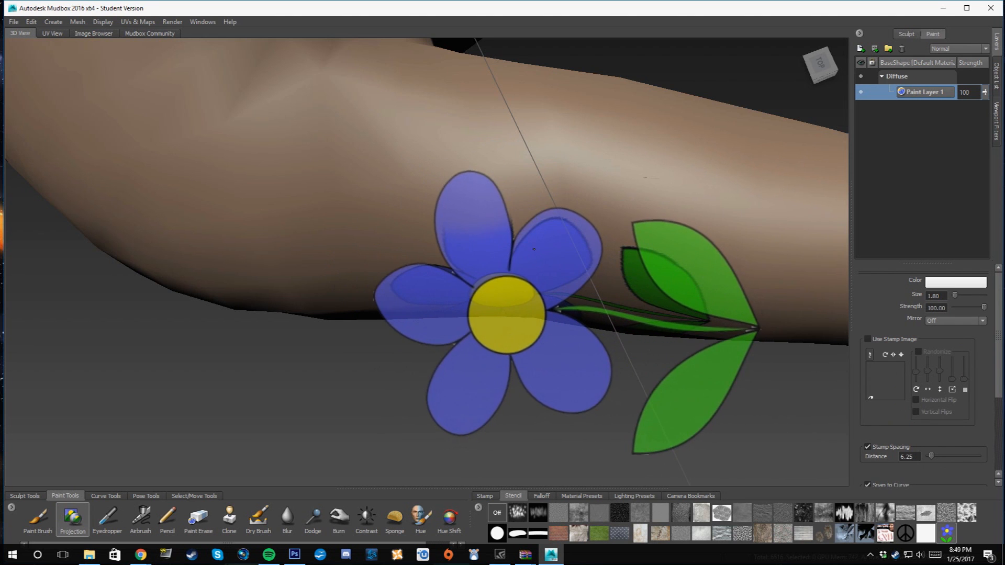
{"action": "right_click_drag", "start_coordinate": [570, 249], "coordinate": [512, 264]}
{"action": "middle_click_drag", "start_coordinate": [510, 265], "coordinate": [503, 256]}
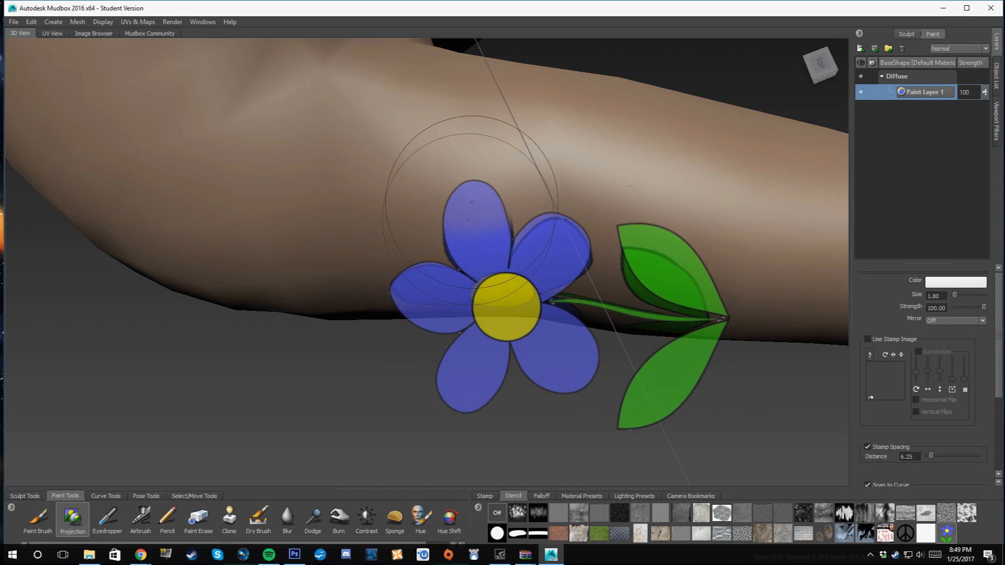
- Try re-projecting the erased petal with the Projection brush at size 1.80, and undo the stroke
{"action": "mouse_move", "coordinate": [472, 212]}
{"action": "left_mouse_down"}
{"action": "mouse_move", "coordinate": [469, 220]}
{"action": "mouse_move", "coordinate": [475, 212]}
{"action": "left_mouse_up"}
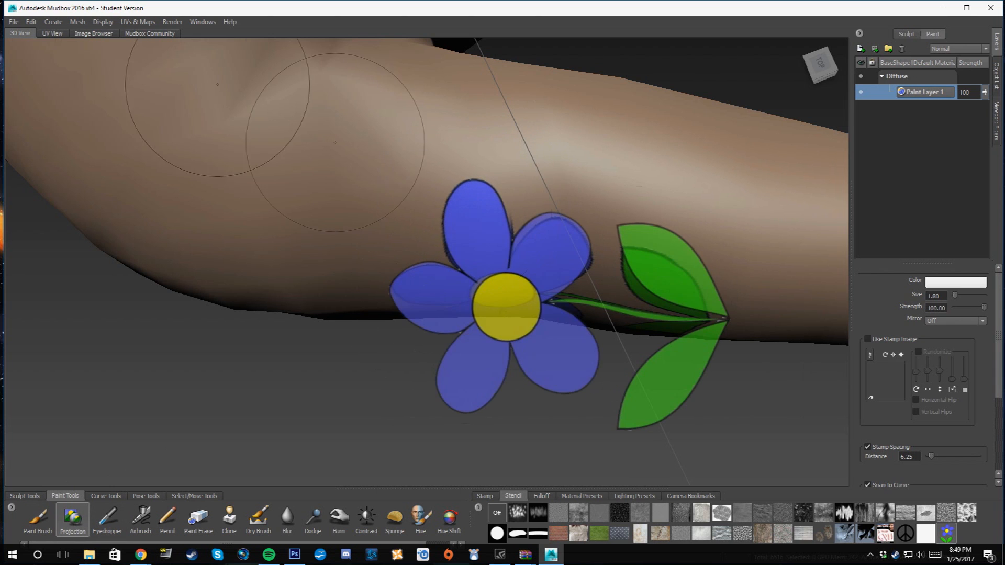
{"action": "left_click", "coordinate": [32, 24]}
{"action": "left_click", "coordinate": [44, 33]}
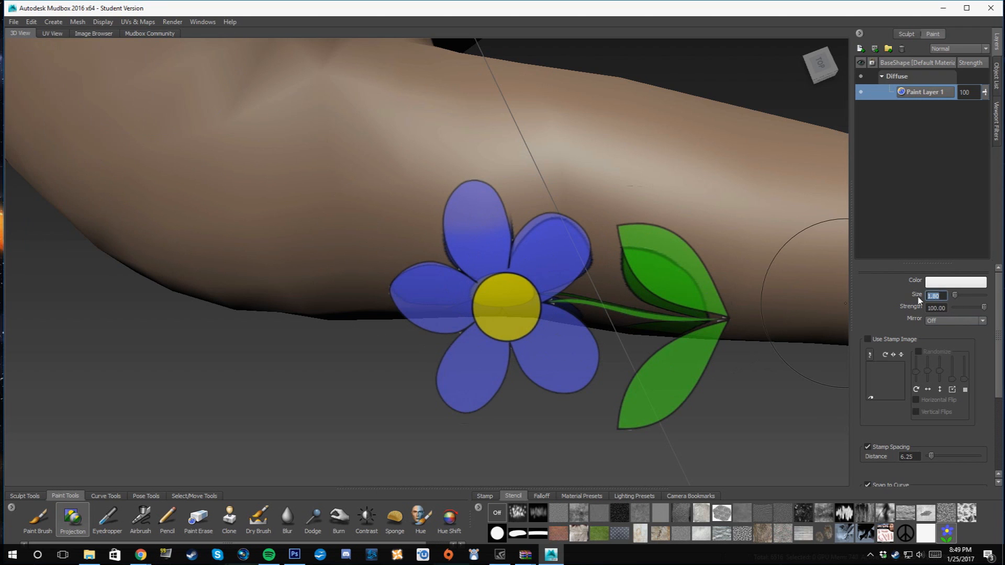
- Re-project the erased petal with the Projection brush at size 1.00 and switch the stencil off
{"action": "key", "text": "Return"}
{"action": "left_click_drag", "start_coordinate": [465, 208], "coordinate": [468, 217]}
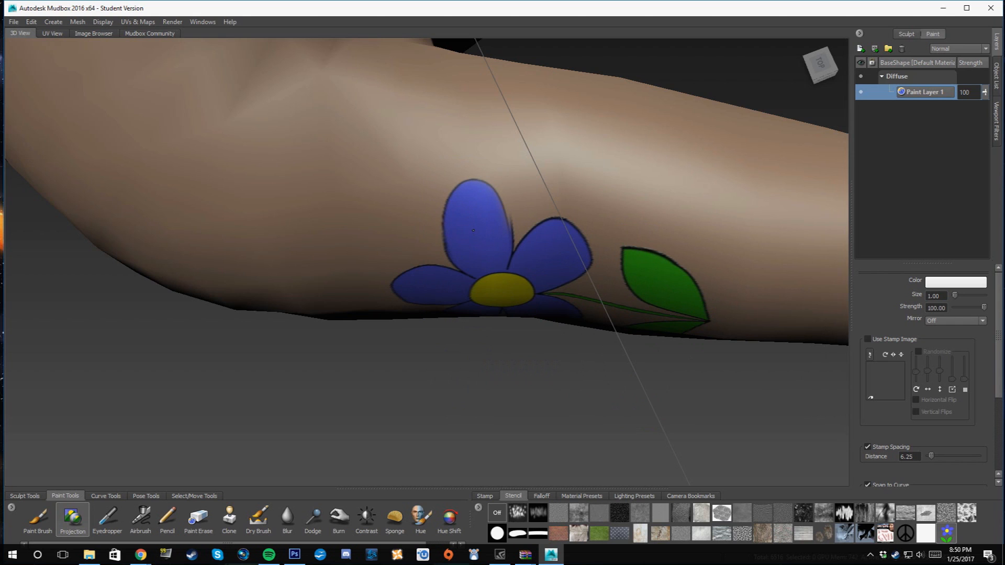
{"action": "left_click_drag", "start_coordinate": [474, 243], "coordinate": [476, 243]}
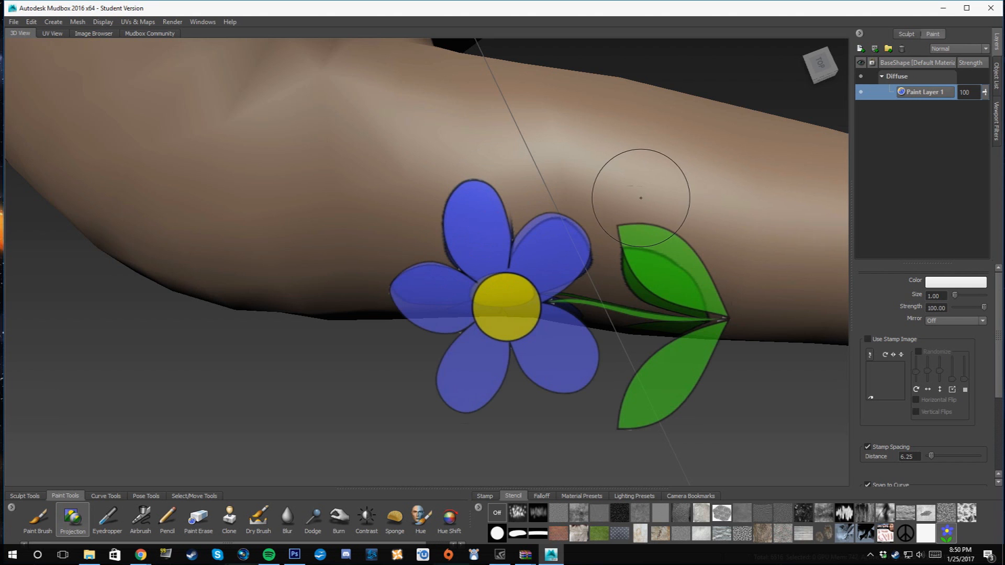
{"action": "left_click", "coordinate": [500, 516]}
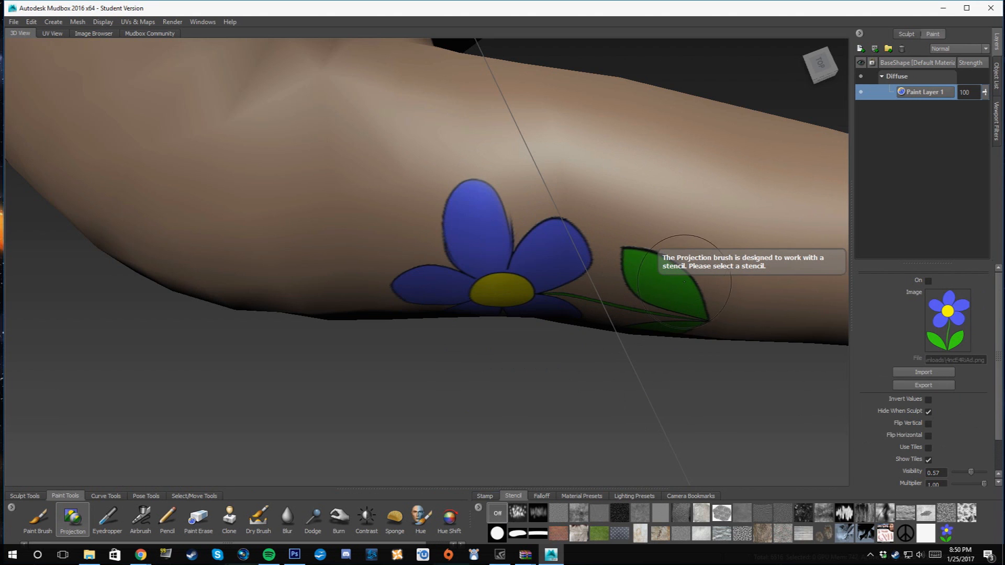
- Try erasing the dark smear beside the re-projected petal with Paint Erase at size 0.20
{"action": "right_click_drag", "start_coordinate": [470, 186], "coordinate": [568, 197], "text": "alt"}
{"action": "middle_click_drag", "start_coordinate": [523, 180], "coordinate": [368, 217], "text": "alt"}
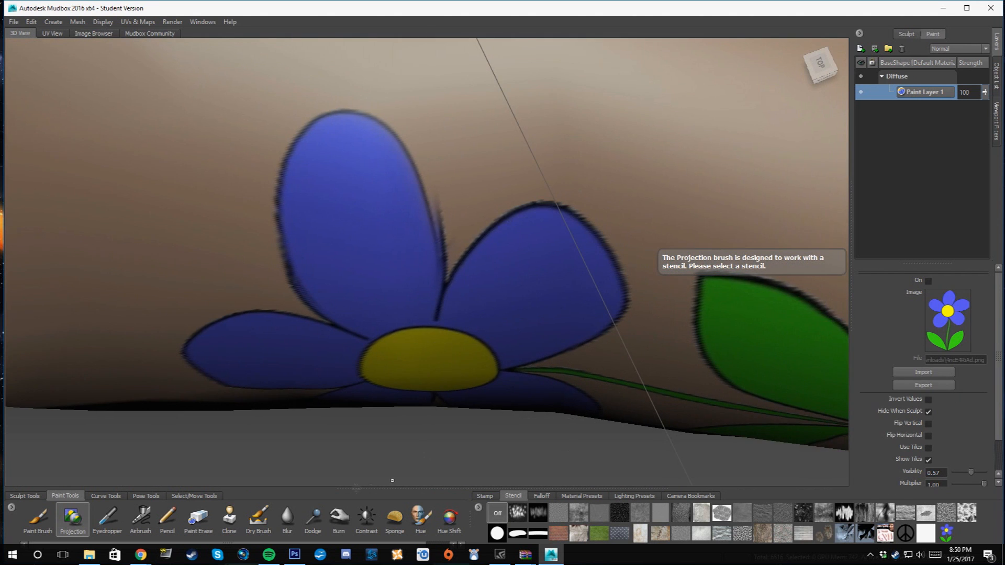
{"action": "left_click", "coordinate": [202, 533]}
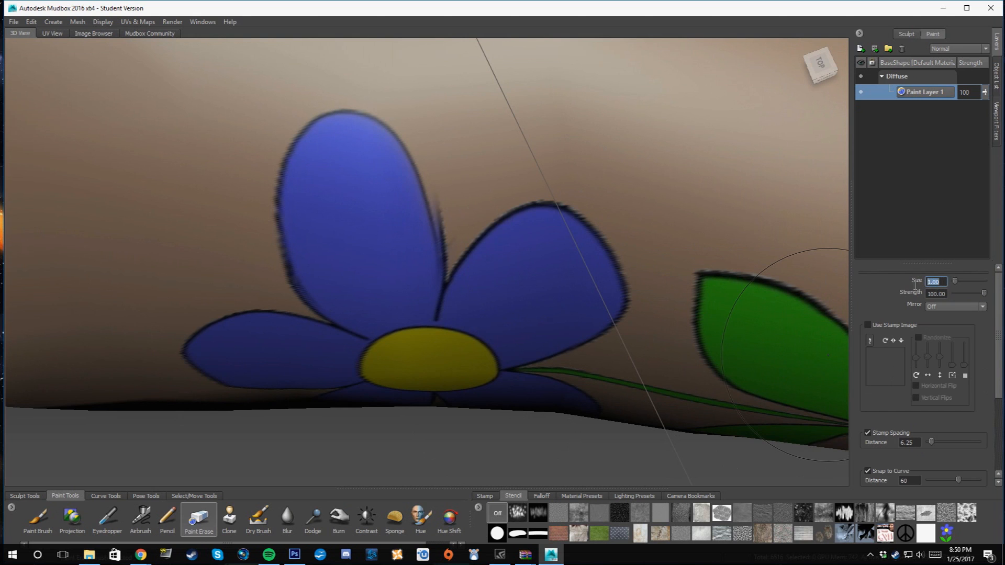
{"action": "type", "text": ".2"}
{"action": "key", "text": "Return"}
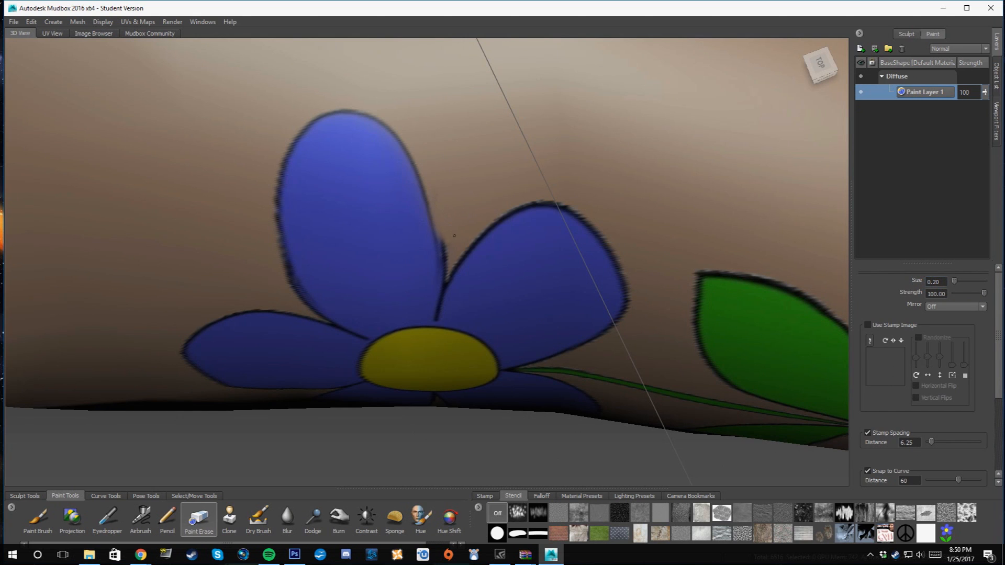
- Undo the last eraser strokes and clean up the petal's edge with Paint Erase at size 0.05
{"action": "left_click", "coordinate": [35, 22]}
{"action": "left_click", "coordinate": [43, 33]}
{"action": "left_click", "coordinate": [32, 22]}
{"action": "left_click", "coordinate": [47, 31]}
- Turn the model around to view its whole back
{"action": "scroll", "coordinate": [472, 193], "scroll_direction": "down", "scroll_amount": 5}
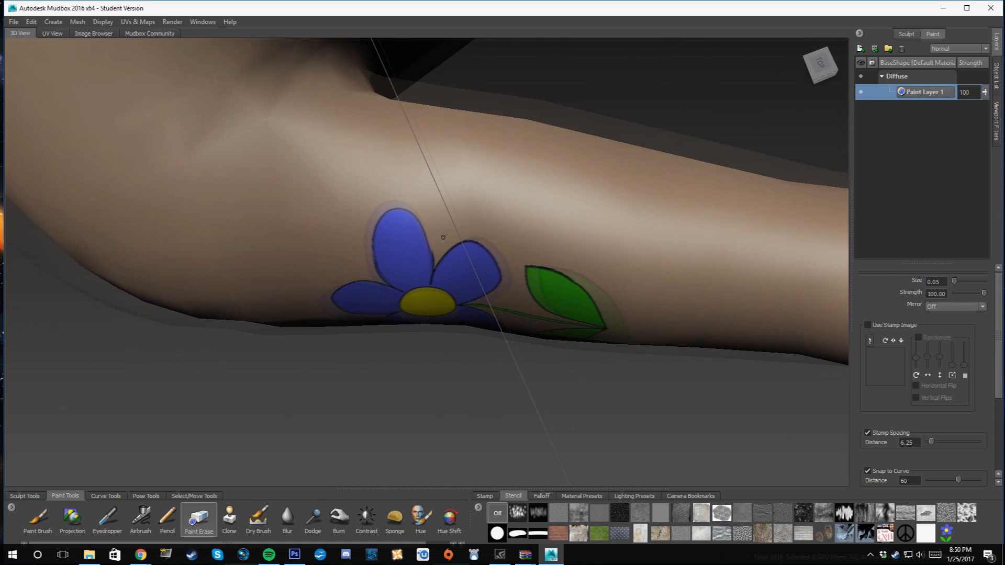
{"action": "left_click_drag", "start_coordinate": [472, 355], "coordinate": [473, 37], "text": "alt"}
{"action": "scroll", "coordinate": [514, 222], "scroll_direction": "down", "scroll_amount": 6}
{"action": "scroll", "coordinate": [514, 222], "scroll_direction": "down", "scroll_amount": 2}
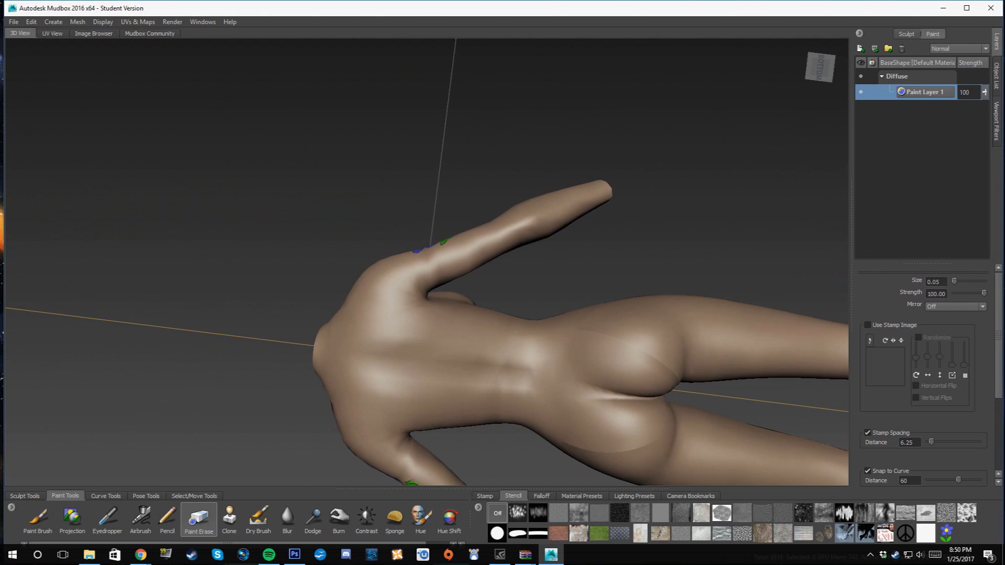
- Import ring-nebula-1995076_1920.jpg from Downloads as a stencil and activate it over the model's upper back
{"action": "left_click_drag", "start_coordinate": [560, 147], "coordinate": [177, 146], "text": "alt"}
{"action": "left_click_drag", "start_coordinate": [358, 235], "coordinate": [654, 144], "text": "alt"}
{"action": "middle_click_drag", "start_coordinate": [654, 144], "coordinate": [578, 171], "text": "alt"}
{"action": "scroll", "coordinate": [576, 171], "scroll_direction": "up", "scroll_amount": 4}
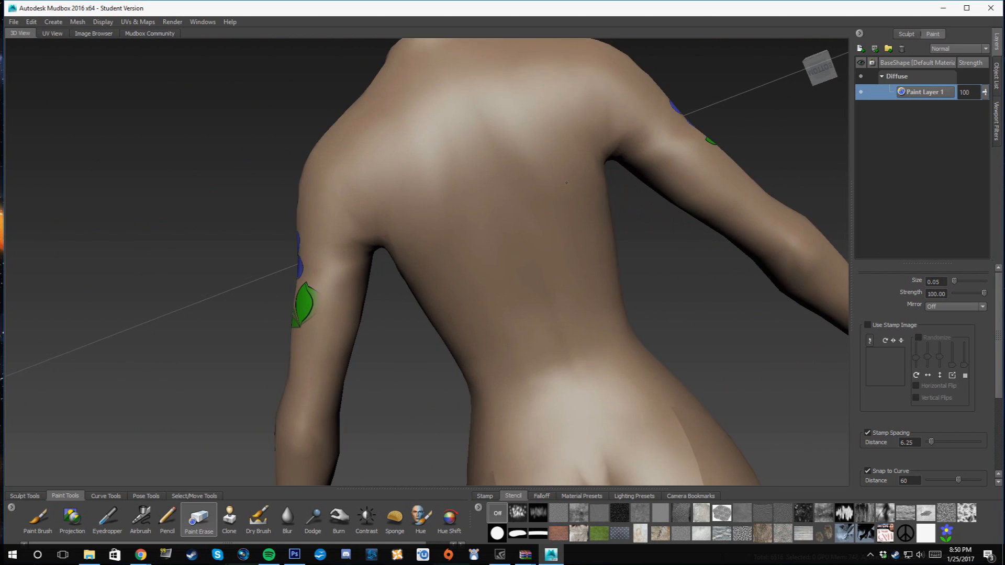
{"action": "scroll", "coordinate": [578, 170], "scroll_direction": "down", "scroll_amount": 3}
{"action": "middle_click_drag", "start_coordinate": [617, 141], "coordinate": [589, 214], "text": "alt"}
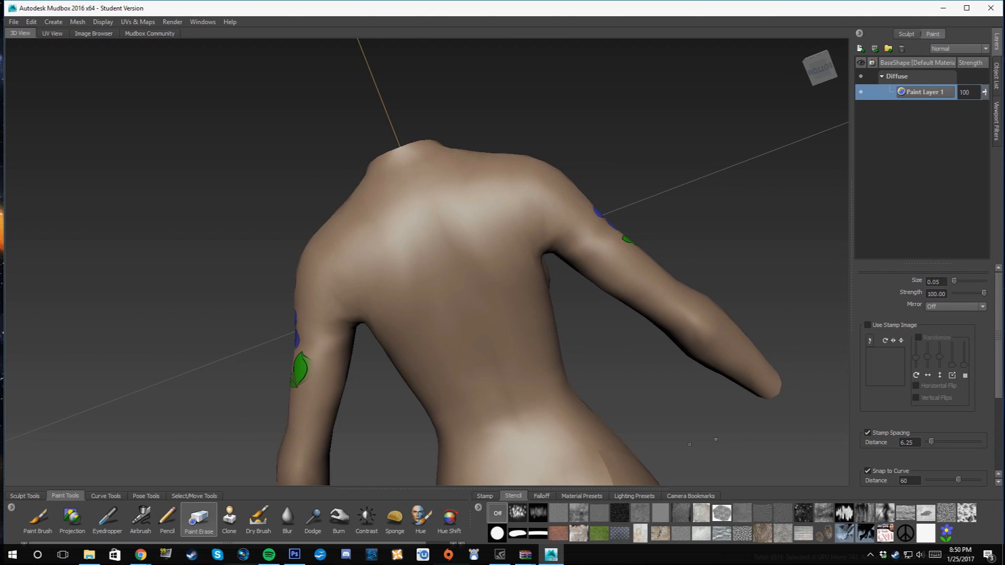
{"action": "left_click", "coordinate": [479, 512]}
{"action": "left_click", "coordinate": [492, 515]}
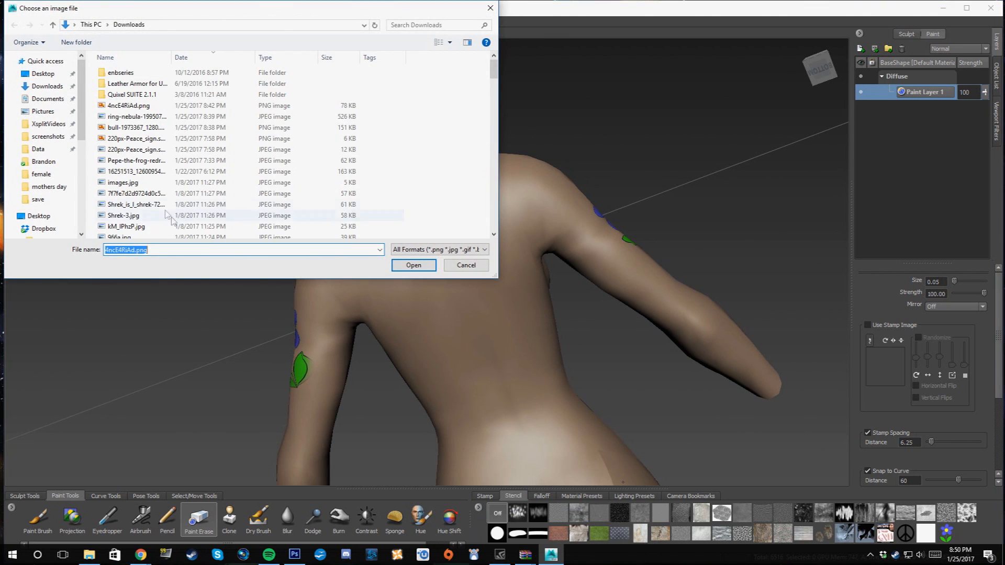
{"action": "left_click", "coordinate": [157, 117]}
{"action": "left_click", "coordinate": [409, 266]}
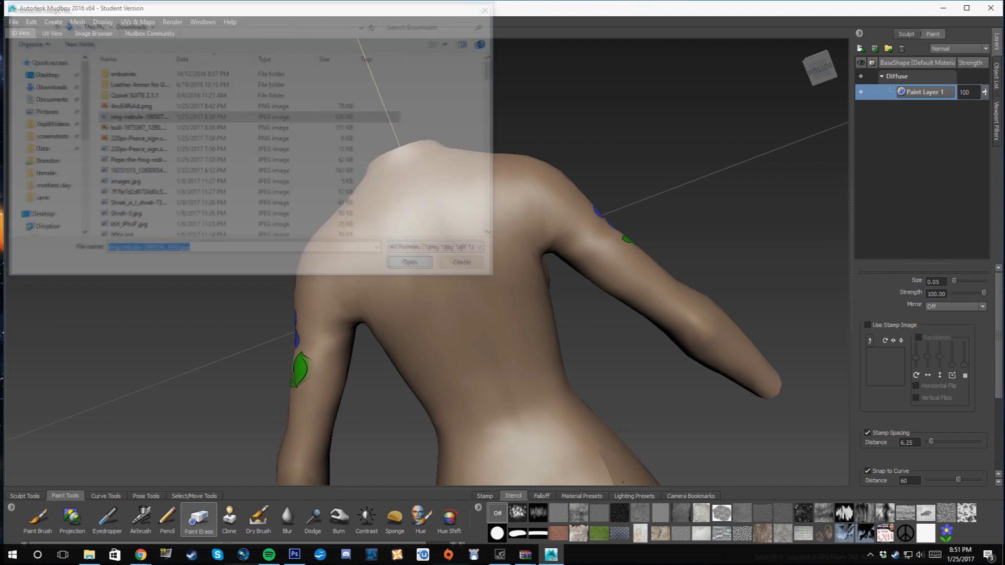
{"action": "left_click", "coordinate": [966, 534]}
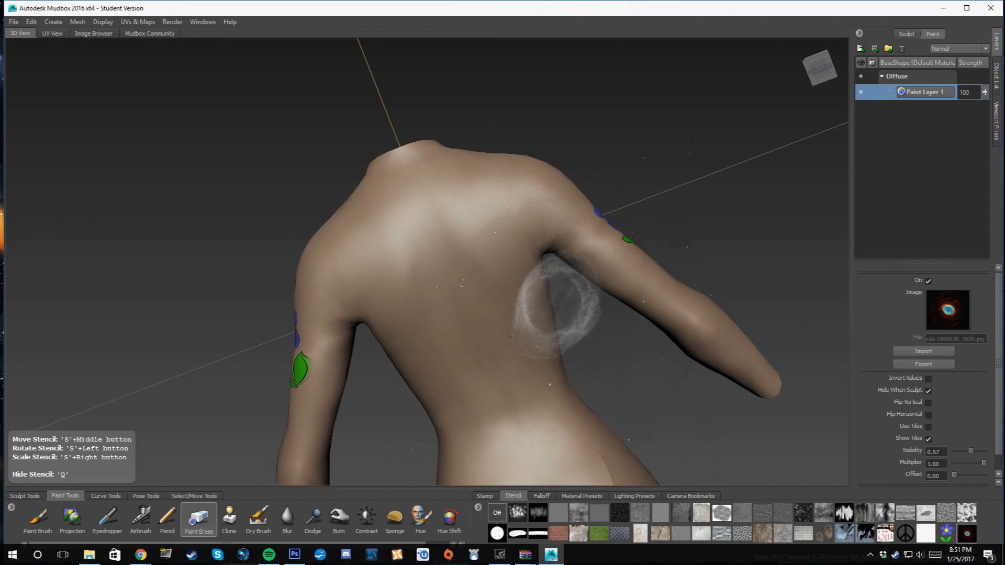
- Scale down the nebula stencil and position it over the middle of the upper back
{"action": "left_click_drag", "start_coordinate": [408, 314], "coordinate": [483, 316], "text": "alt"}
{"action": "left_click_drag", "start_coordinate": [591, 324], "coordinate": [617, 326], "text": "alt"}
{"action": "right_click_drag", "start_coordinate": [575, 314], "coordinate": [529, 314]}
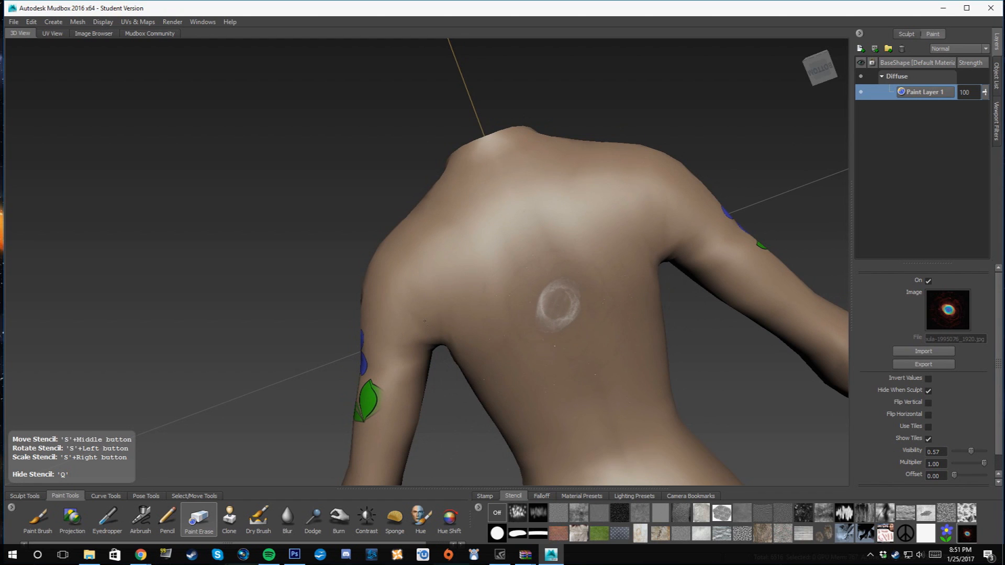
{"action": "middle_click_drag", "start_coordinate": [543, 310], "coordinate": [531, 270]}
- Try painting through the nebula stencil with the black Paint Brush at size 2.00, and undo the stroke
{"action": "left_click", "coordinate": [72, 517]}
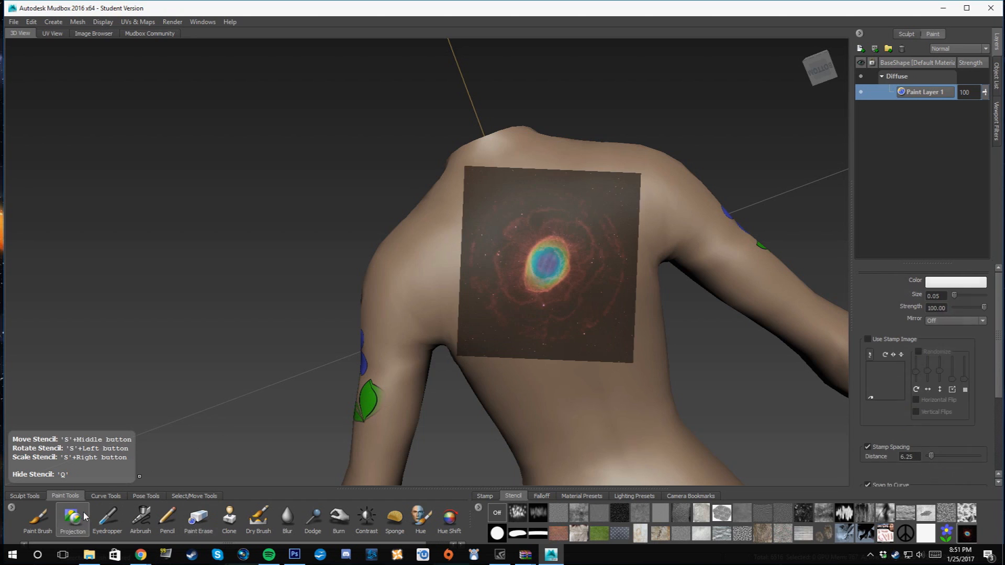
{"action": "left_click", "coordinate": [35, 518]}
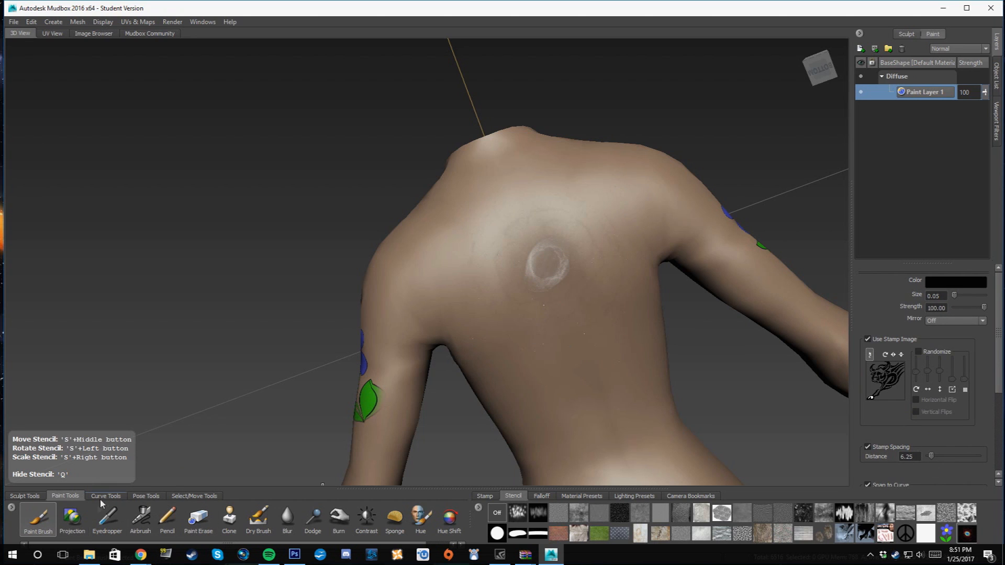
{"action": "left_click", "coordinate": [72, 517]}
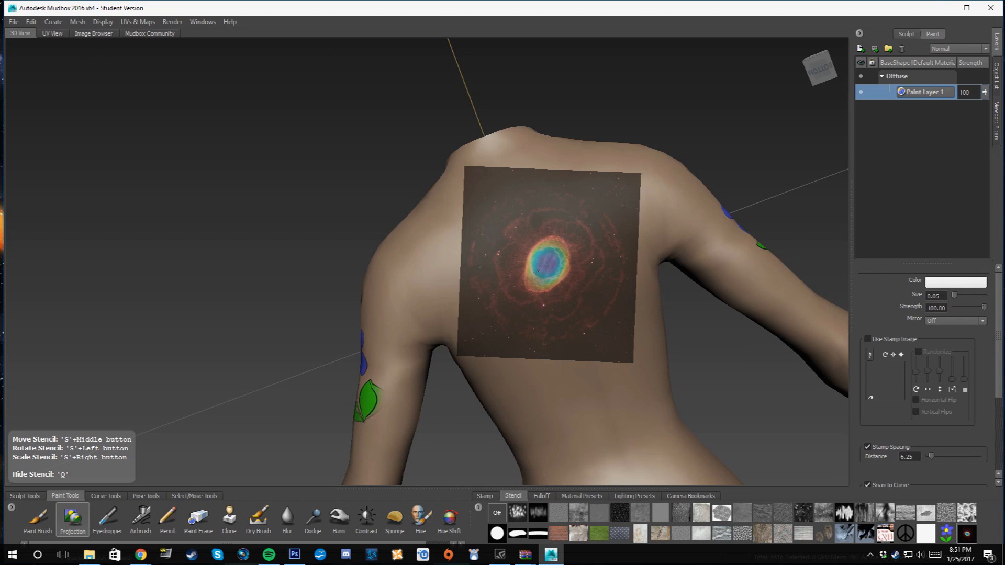
{"action": "left_click", "coordinate": [36, 519]}
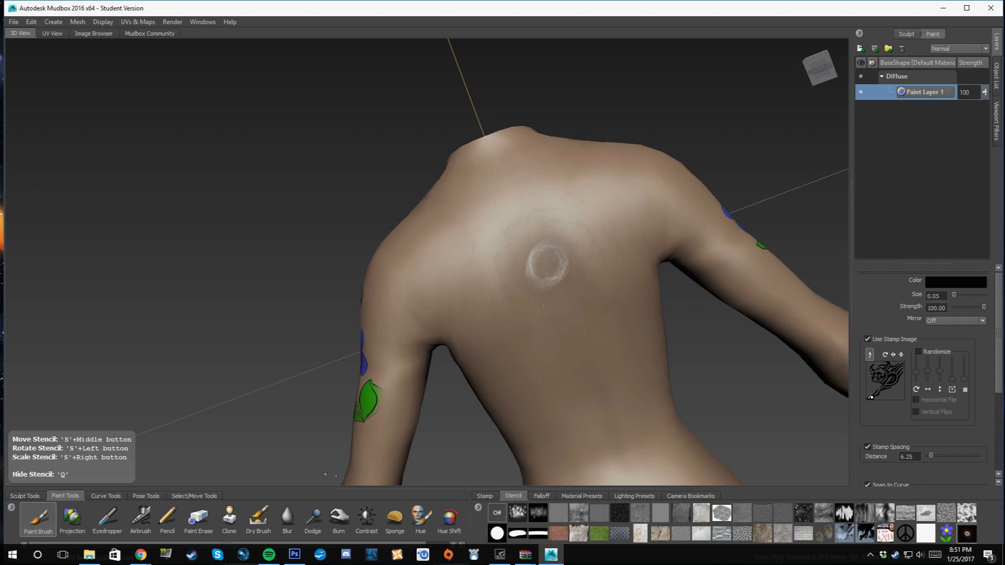
{"action": "left_click", "coordinate": [936, 296]}
{"action": "type", "text": "2"}
{"action": "key", "text": "Return"}
{"action": "left_click_drag", "start_coordinate": [547, 265], "coordinate": [545, 260]}
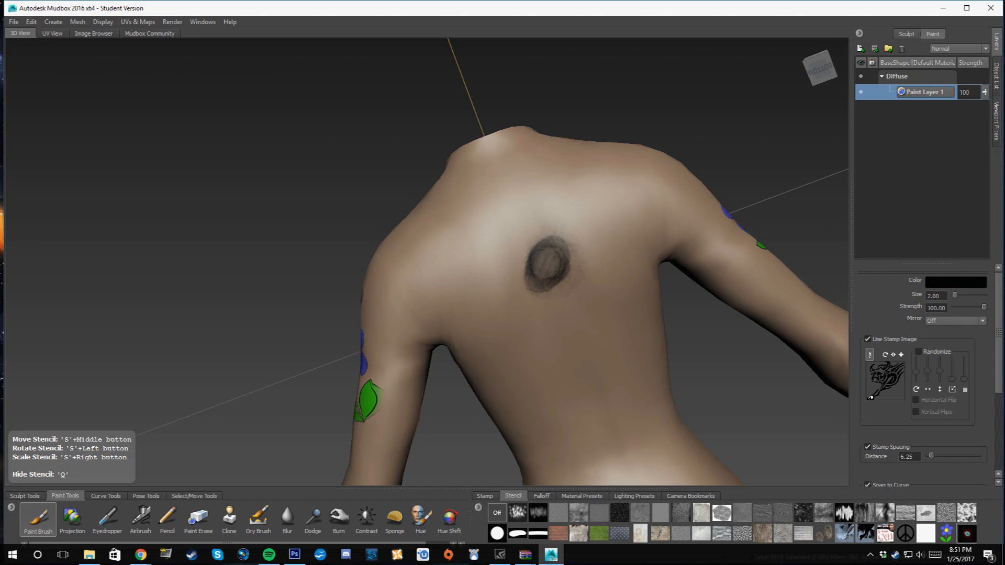
{"action": "left_click", "coordinate": [32, 23]}
{"action": "left_click", "coordinate": [72, 34]}
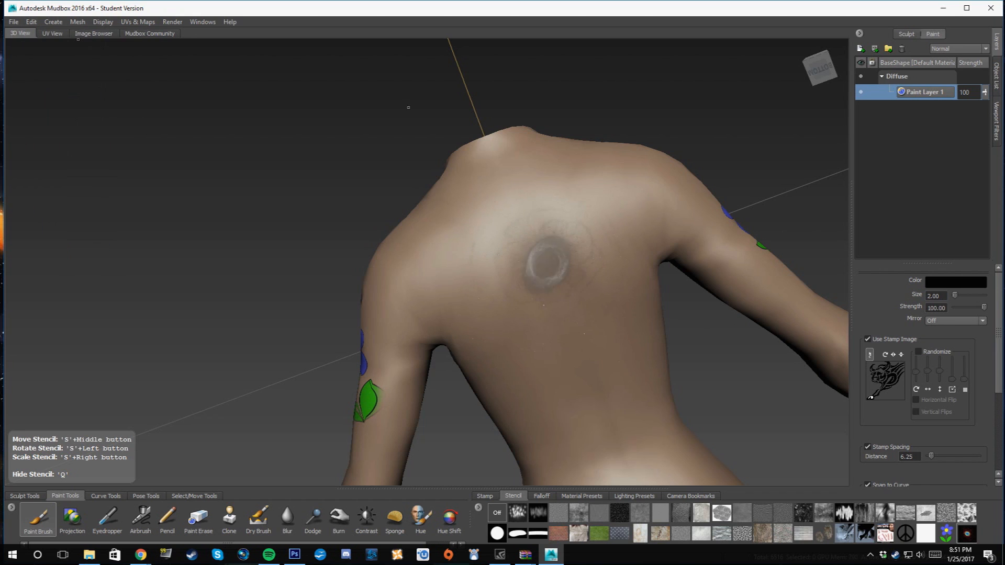
- Add a new 4096 paint layer in the Diffuse channel, saved as TIFF [8 bit, RGBA]
{"action": "right_click", "coordinate": [888, 136]}
{"action": "left_click", "coordinate": [924, 138]}
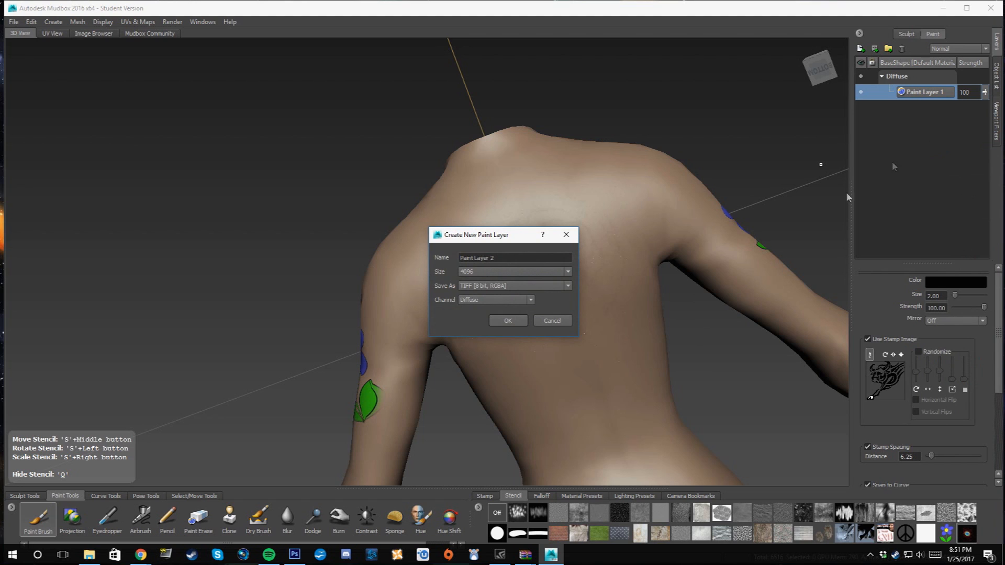
{"action": "left_click", "coordinate": [508, 321]}
- Paint the nebula stencil in black onto the upper back with the Paint Brush at size 5.00
{"action": "left_click_drag", "start_coordinate": [545, 265], "coordinate": [559, 279]}
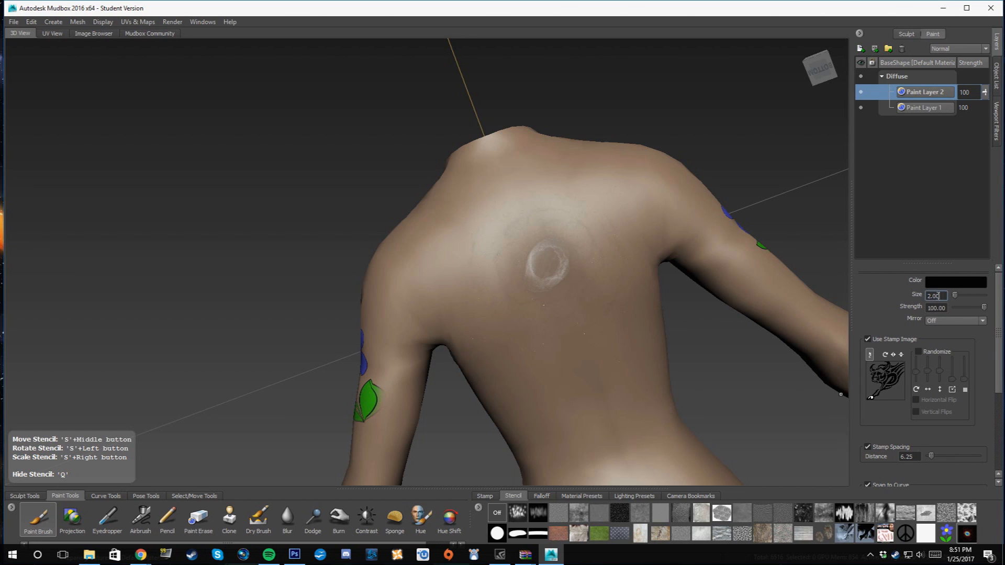
{"action": "type", "text": "5"}
{"action": "key", "text": "Return"}
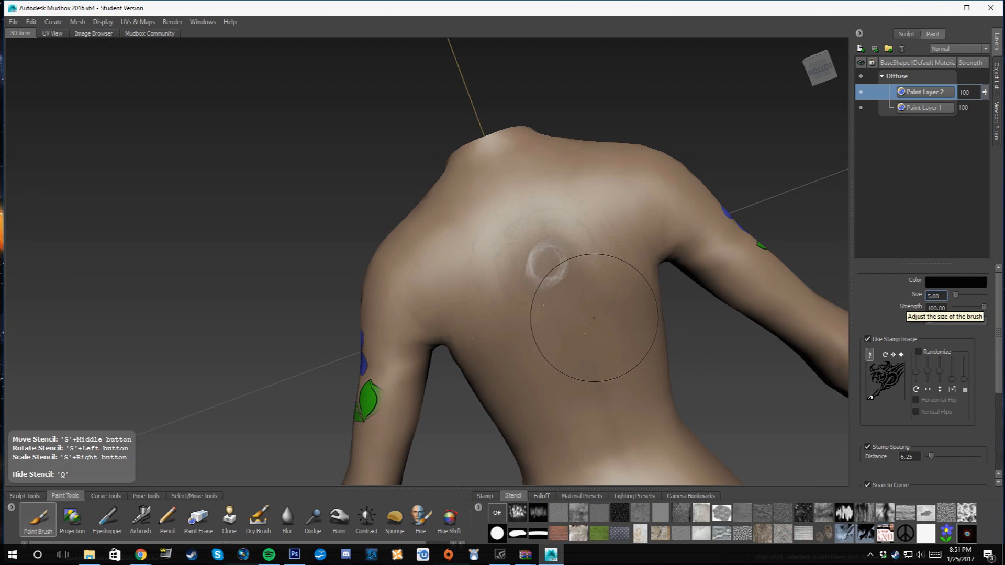
{"action": "left_click", "coordinate": [544, 265]}
{"action": "left_click", "coordinate": [550, 250]}
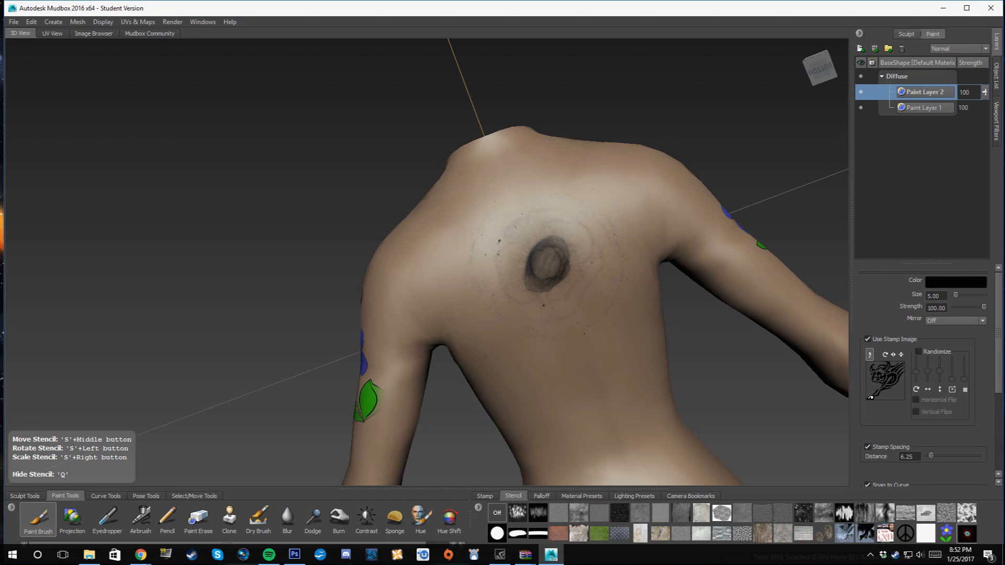
{"action": "left_click_drag", "start_coordinate": [570, 292], "coordinate": [570, 292]}
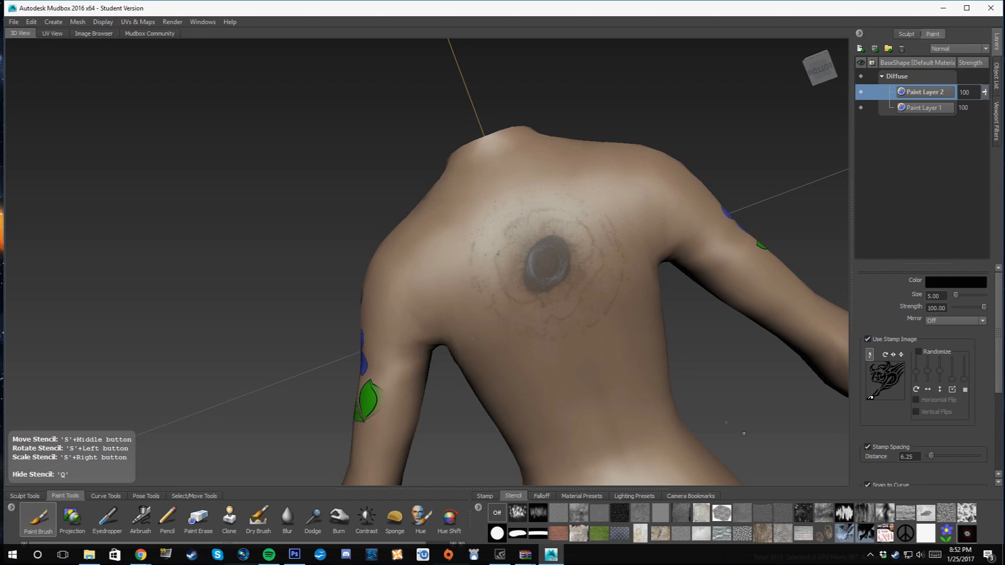
{"action": "left_click_drag", "start_coordinate": [734, 378], "coordinate": [813, 356], "text": "alt"}
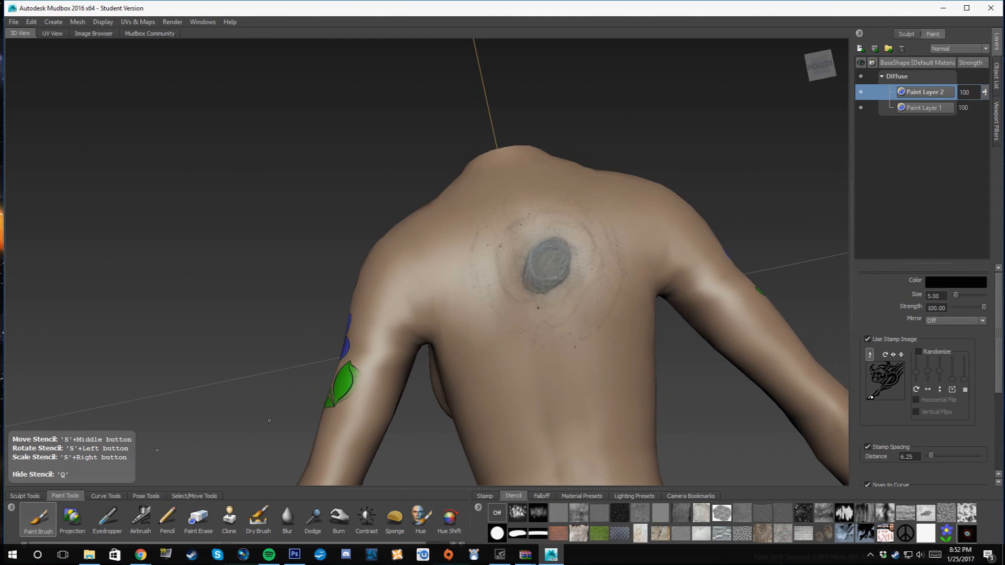
- Project the coloured nebula onto the upper back with the Projection brush at strength 33.30 and switch the stencil off
{"action": "left_click", "coordinate": [72, 518]}
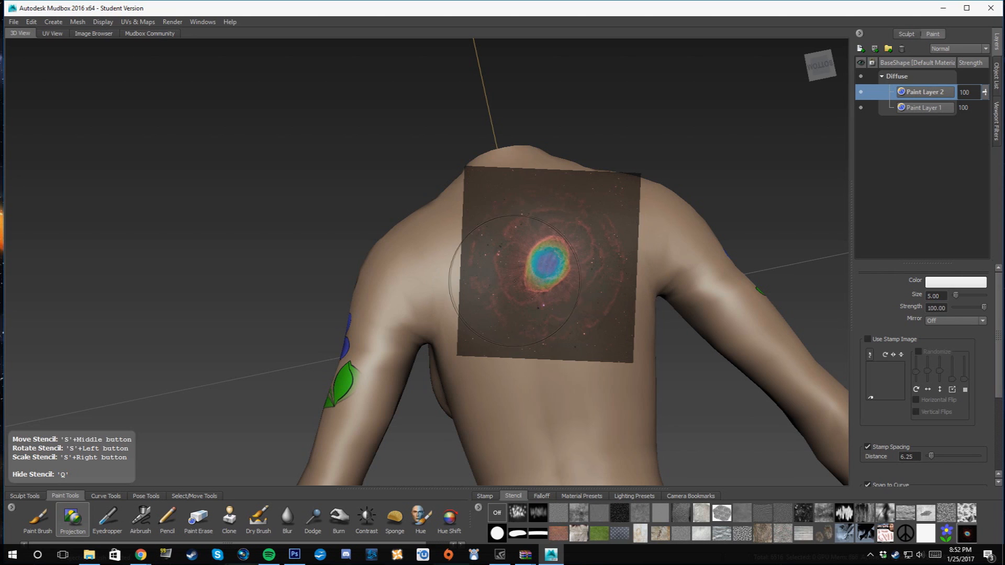
{"action": "left_click_drag", "start_coordinate": [984, 308], "coordinate": [965, 312]}
{"action": "mouse_move", "coordinate": [556, 265]}
{"action": "left_mouse_down"}
{"action": "mouse_move", "coordinate": [539, 266]}
{"action": "mouse_move", "coordinate": [549, 280]}
{"action": "mouse_move", "coordinate": [535, 291]}
{"action": "mouse_move", "coordinate": [589, 288]}
{"action": "mouse_move", "coordinate": [565, 220]}
{"action": "mouse_move", "coordinate": [484, 238]}
{"action": "mouse_move", "coordinate": [540, 330]}
{"action": "mouse_move", "coordinate": [607, 248]}
{"action": "mouse_move", "coordinate": [584, 214]}
{"action": "mouse_move", "coordinate": [529, 204]}
{"action": "mouse_move", "coordinate": [490, 235]}
{"action": "mouse_move", "coordinate": [473, 272]}
{"action": "left_mouse_up"}
{"action": "left_click_drag", "start_coordinate": [562, 285], "coordinate": [576, 272]}
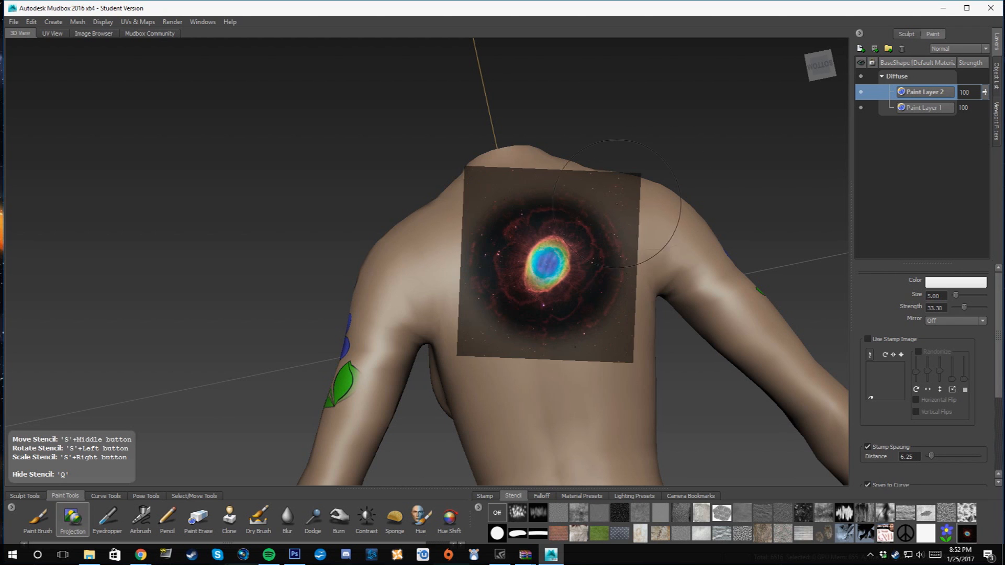
{"action": "left_click", "coordinate": [513, 497]}
{"action": "left_click", "coordinate": [497, 513]}
{"action": "mouse_move", "coordinate": [705, 393]}
{"action": "left_mouse_down", "text": "alt"}
{"action": "mouse_move", "coordinate": [586, 358]}
{"action": "mouse_move", "coordinate": [594, 377]}
{"action": "mouse_move", "coordinate": [486, 411]}
{"action": "mouse_move", "coordinate": [464, 399]}
{"action": "left_mouse_up", "text": "alt"}
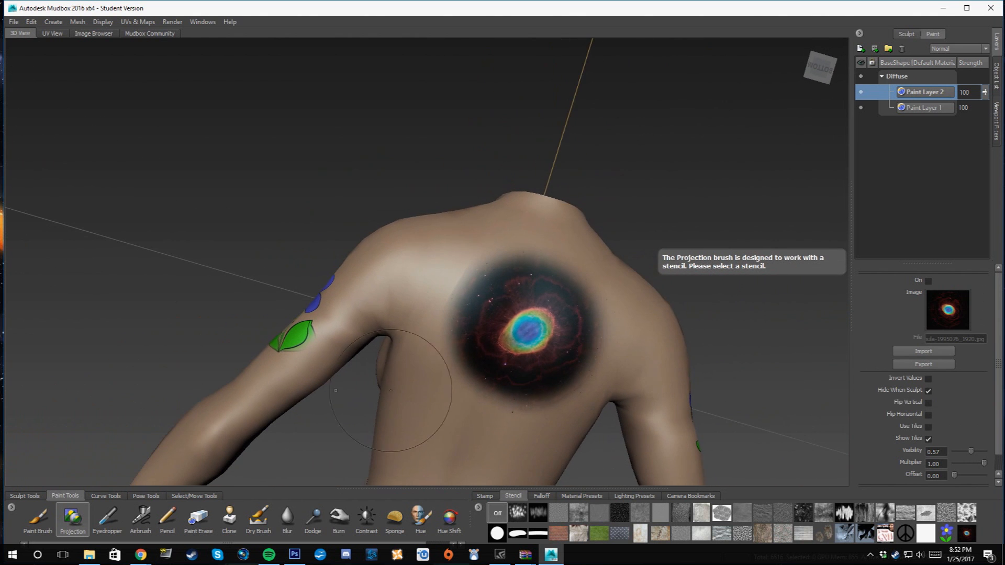
- Soften the nebula tattoo's outer edge with Paint Erase at size 2.00 and strength 5.30
{"action": "left_click", "coordinate": [199, 518]}
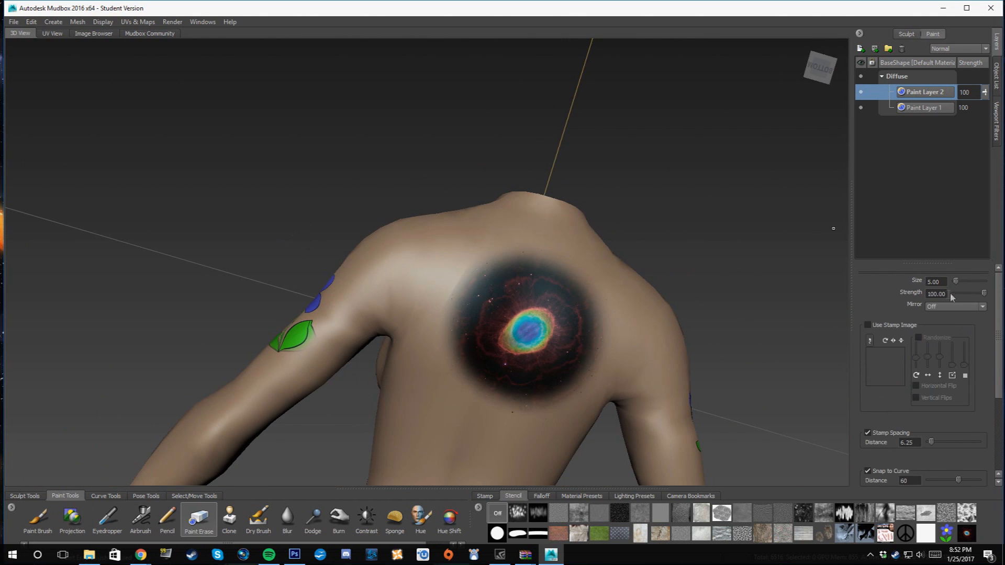
{"action": "left_click_drag", "start_coordinate": [984, 294], "coordinate": [962, 300]}
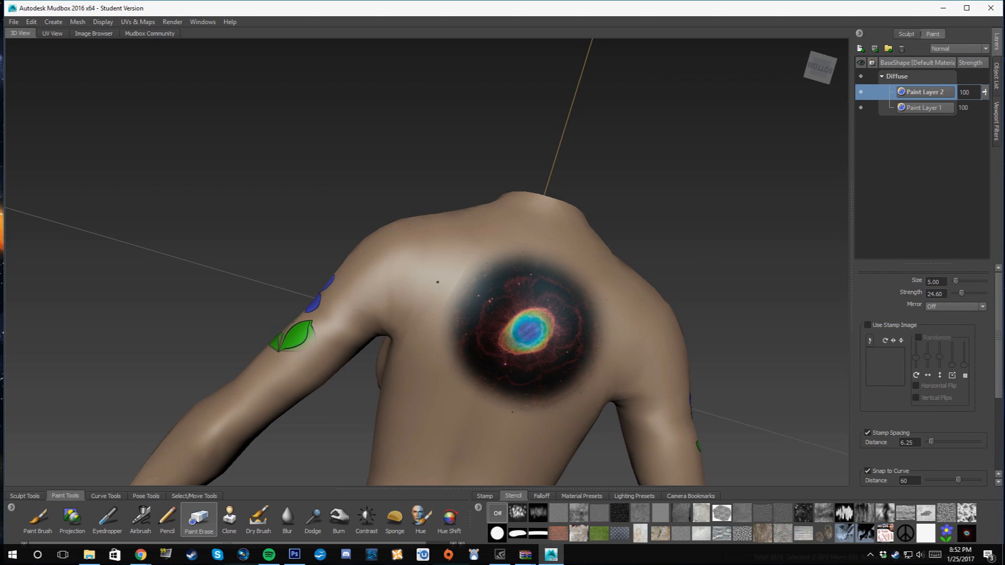
{"action": "left_click", "coordinate": [32, 22]}
{"action": "left_click", "coordinate": [32, 22]}
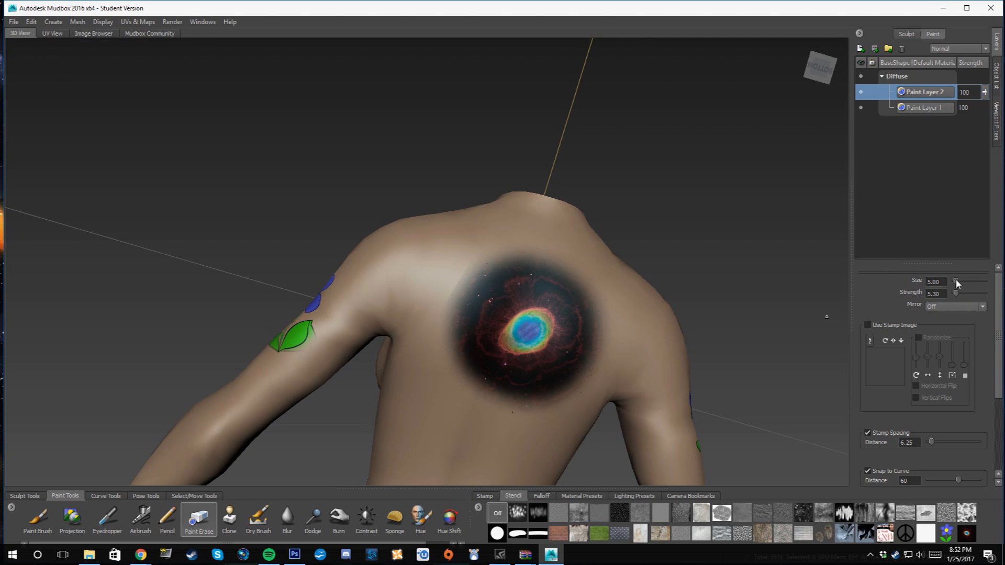
{"action": "left_click_drag", "start_coordinate": [940, 283], "coordinate": [919, 285]}
{"action": "left_click", "coordinate": [439, 277]}
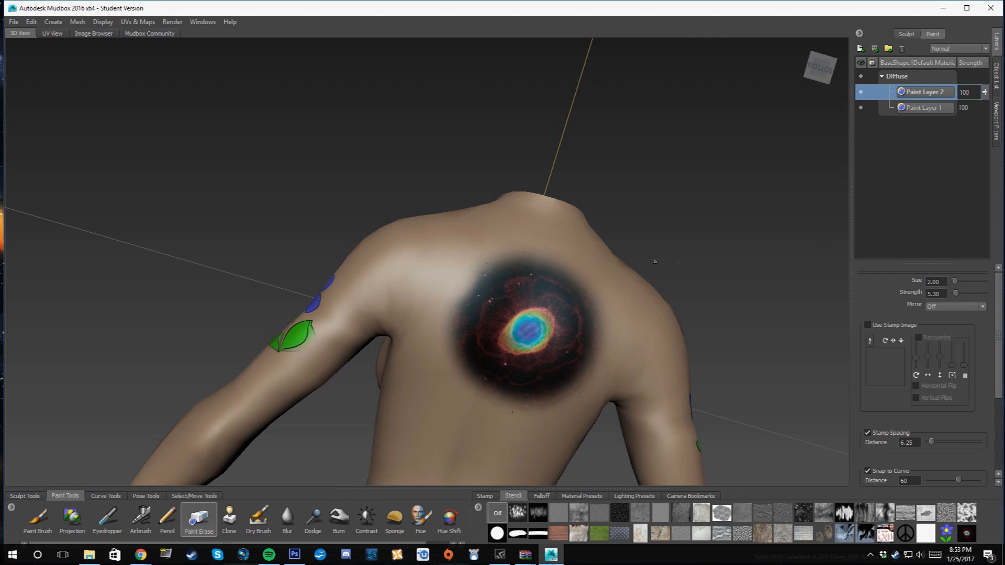
- Import bull-1973367_1280.png from Downloads as a stencil and activate it over the front of the model's waist
{"action": "left_click_drag", "start_coordinate": [691, 265], "coordinate": [666, 279], "text": "alt"}
{"action": "right_click_drag", "start_coordinate": [666, 279], "coordinate": [643, 331], "text": "alt"}
{"action": "left_click_drag", "start_coordinate": [644, 331], "coordinate": [651, 367], "text": "alt"}
{"action": "right_click_drag", "start_coordinate": [652, 361], "coordinate": [801, 246], "text": "alt"}
{"action": "middle_click_drag", "start_coordinate": [714, 319], "coordinate": [546, 222], "text": "alt"}
{"action": "left_click_drag", "start_coordinate": [458, 103], "coordinate": [631, 102], "text": "alt"}
{"action": "middle_click_drag", "start_coordinate": [550, 262], "coordinate": [550, 228], "text": "alt"}
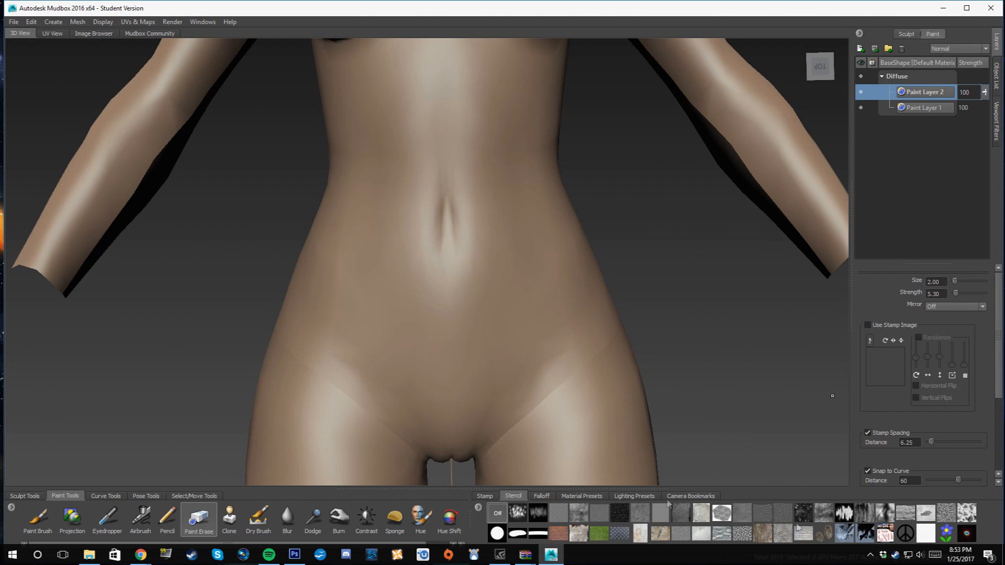
{"action": "left_click", "coordinate": [479, 507]}
{"action": "left_click", "coordinate": [515, 511]}
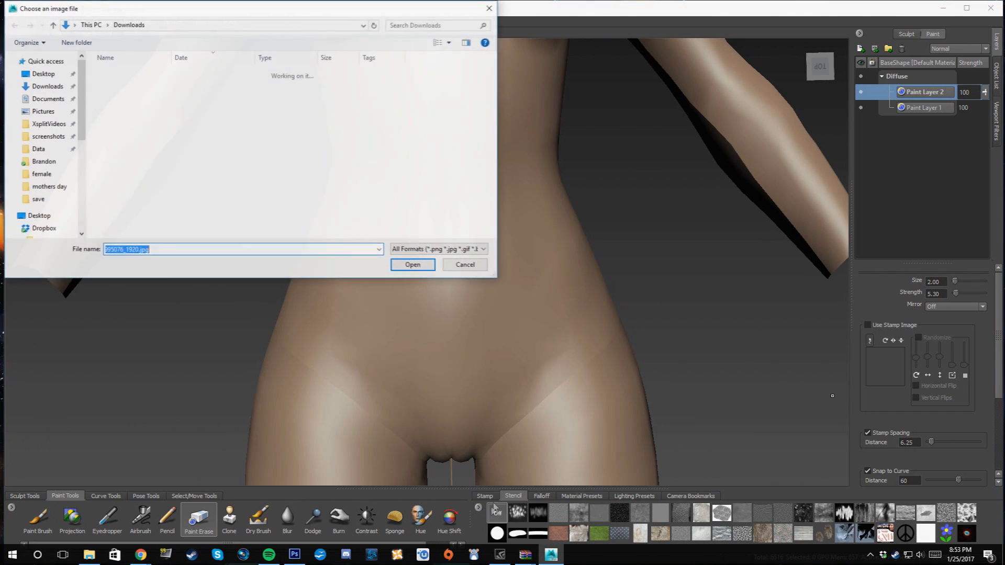
{"action": "left_click", "coordinate": [133, 116]}
{"action": "left_click", "coordinate": [133, 127]}
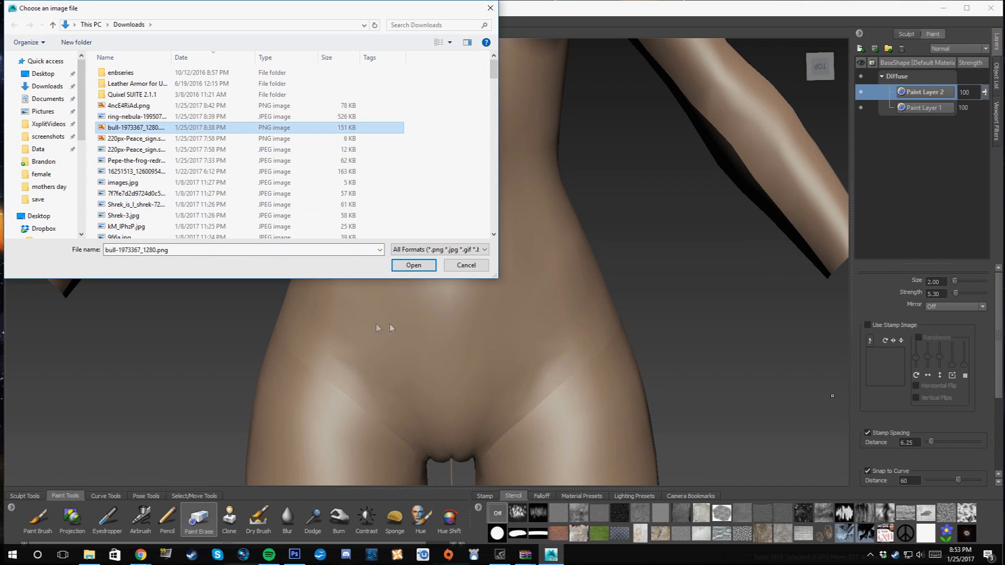
{"action": "left_click", "coordinate": [414, 265]}
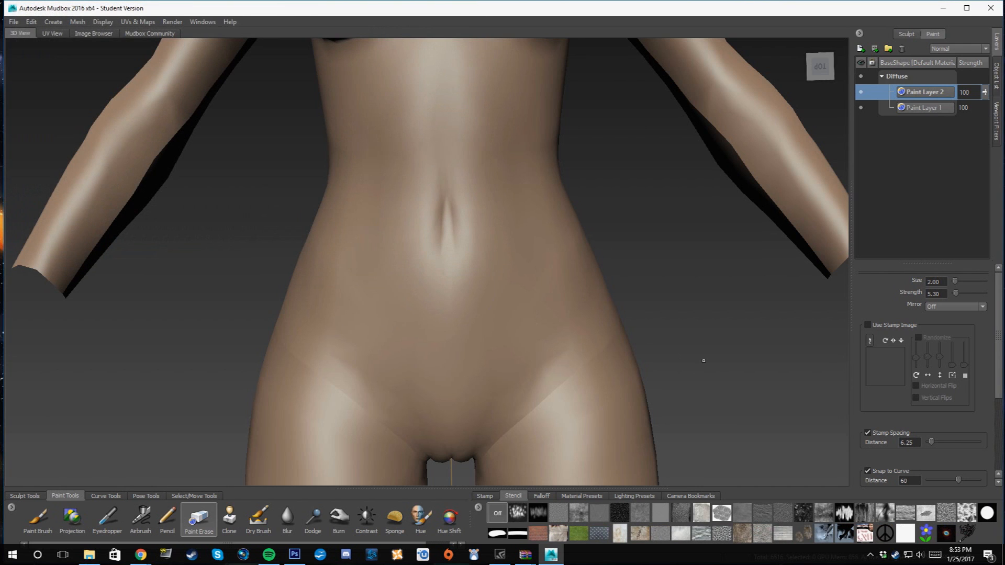
{"action": "left_click", "coordinate": [968, 533]}
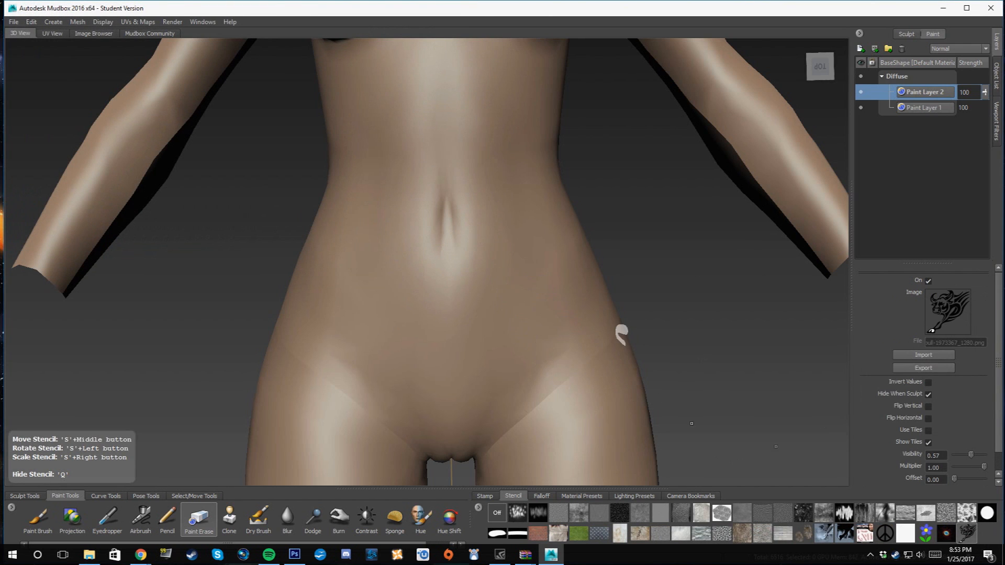
- Choose the Projection brush and rotate, shrink and position the bull stencil on the front of the model's left hip
{"action": "left_click", "coordinate": [70, 526]}
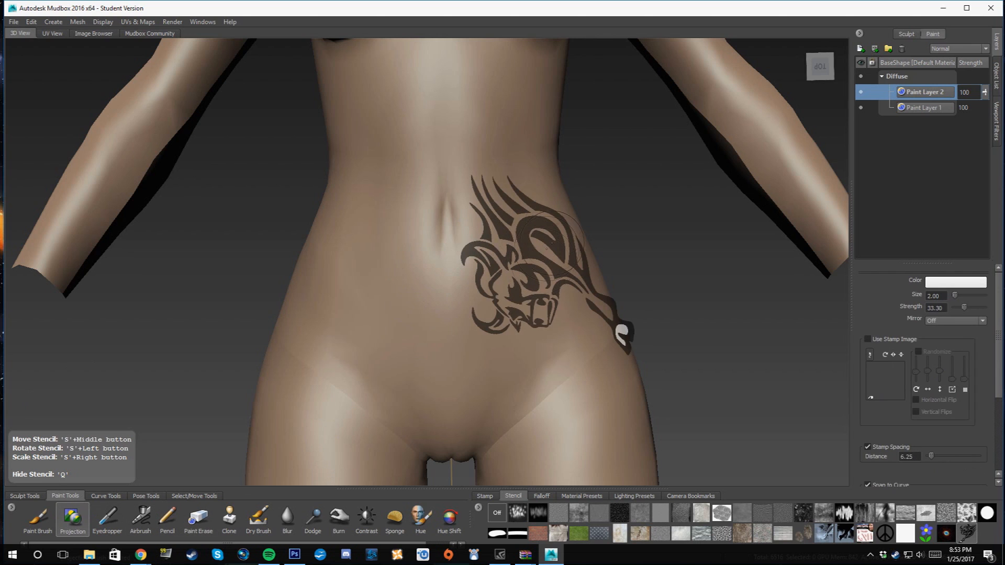
{"action": "left_click", "coordinate": [37, 518]}
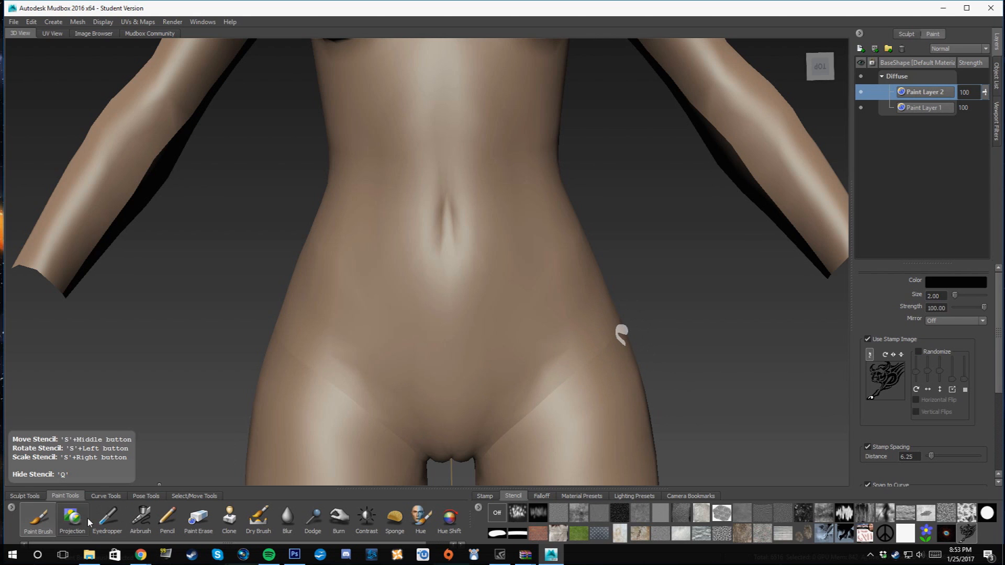
{"action": "left_click", "coordinate": [72, 518]}
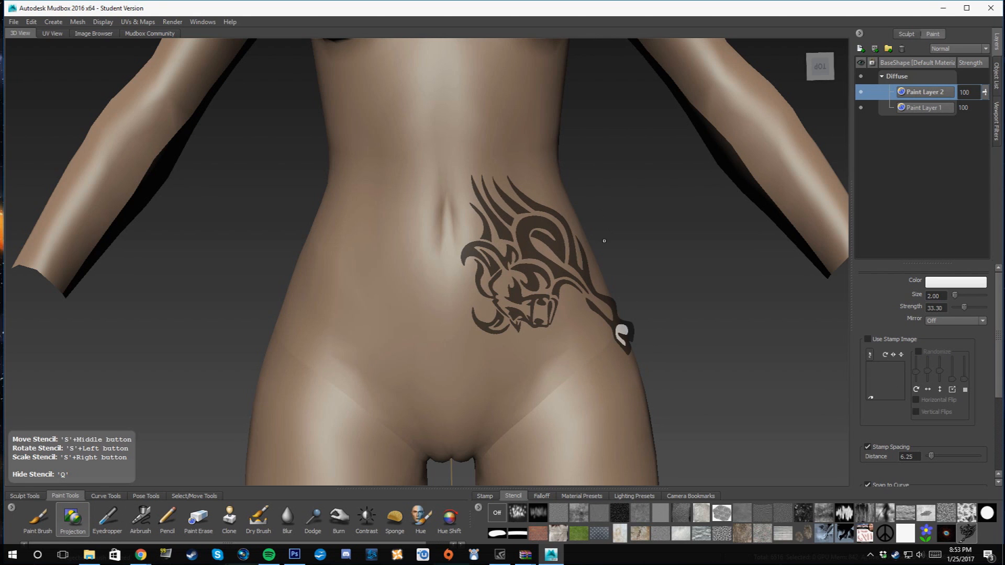
{"action": "left_click_drag", "start_coordinate": [564, 220], "coordinate": [543, 346]}
{"action": "left_click_drag", "start_coordinate": [302, 335], "coordinate": [255, 345], "text": "alt"}
{"action": "left_click_drag", "start_coordinate": [615, 282], "coordinate": [675, 195]}
{"action": "right_click_drag", "start_coordinate": [675, 195], "coordinate": [663, 118]}
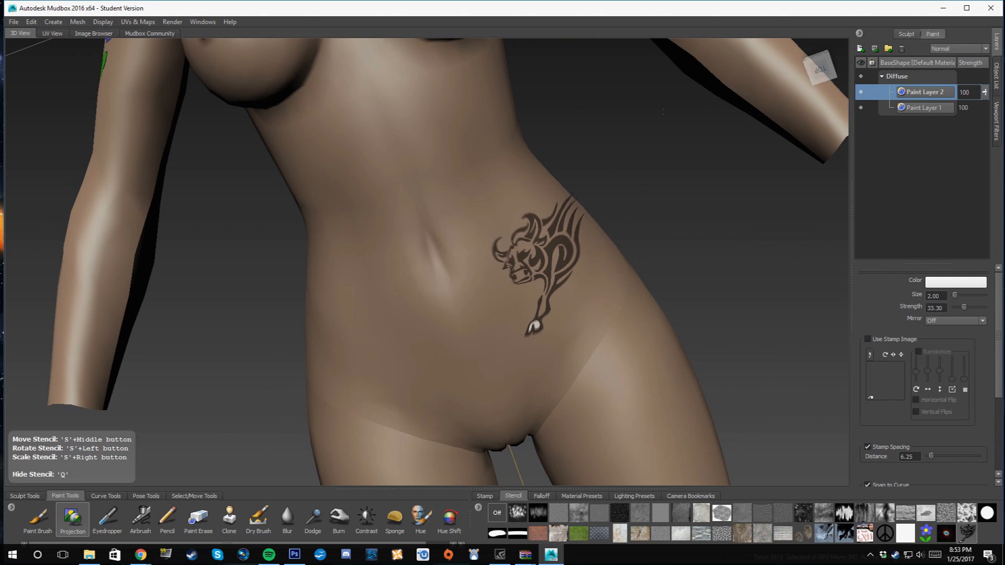
{"action": "left_click_drag", "start_coordinate": [671, 227], "coordinate": [682, 209], "text": "alt"}
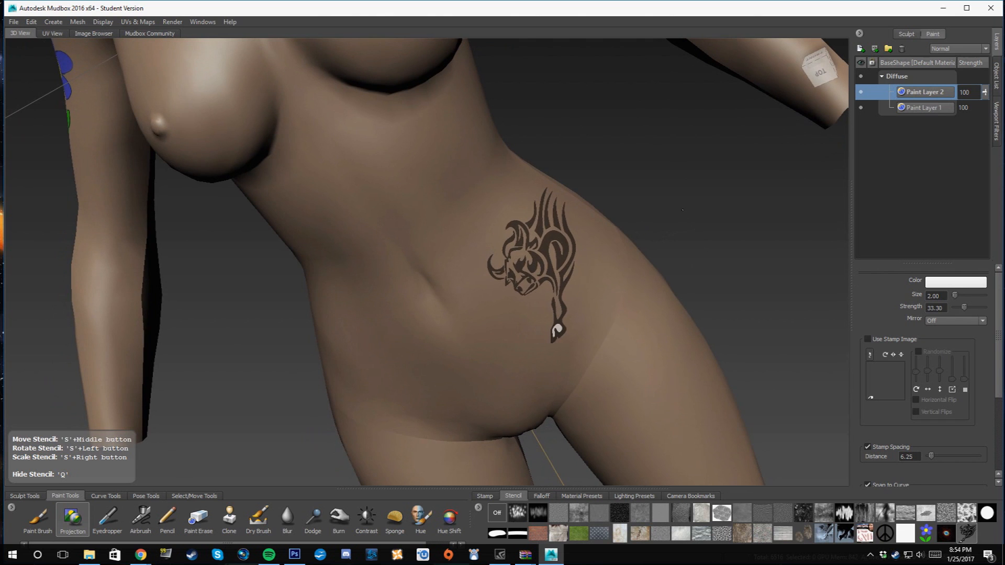
- Project the bull onto the front of the left hip with brush size 5.00 and strength 100.00, and switch the stencil off
{"action": "middle_click_drag", "start_coordinate": [548, 260], "coordinate": [561, 267]}
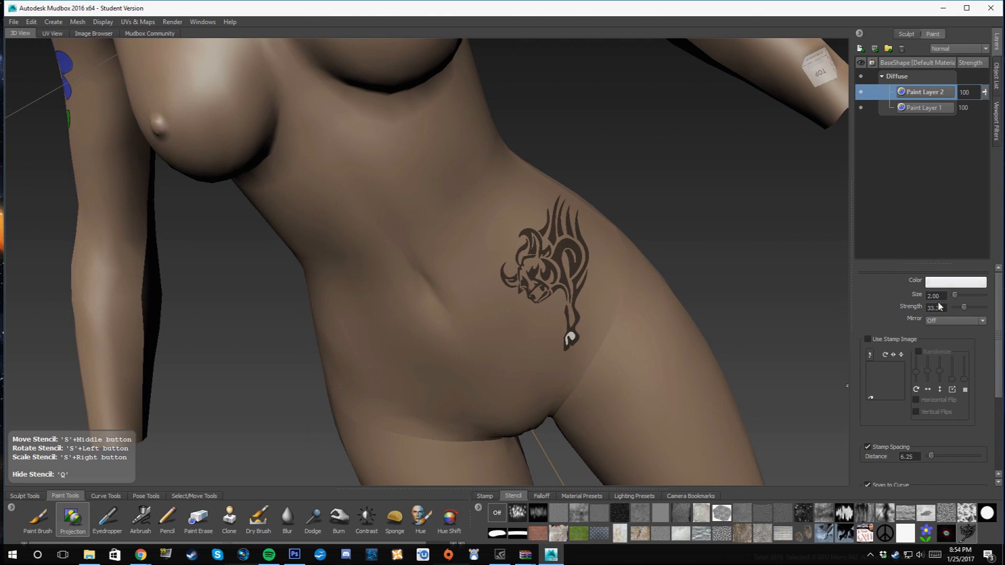
{"action": "left_click_drag", "start_coordinate": [964, 308], "coordinate": [923, 299]}
{"action": "key", "text": "Return"}
{"action": "mouse_move", "coordinate": [539, 277]}
{"action": "left_mouse_down"}
{"action": "mouse_move", "coordinate": [556, 267]}
{"action": "mouse_move", "coordinate": [539, 213]}
{"action": "mouse_move", "coordinate": [553, 337]}
{"action": "left_mouse_up"}
{"action": "mouse_move", "coordinate": [639, 224]}
{"action": "left_mouse_down", "text": "alt"}
{"action": "mouse_move", "coordinate": [639, 170]}
{"action": "mouse_move", "coordinate": [638, 191]}
{"action": "left_mouse_up", "text": "alt"}
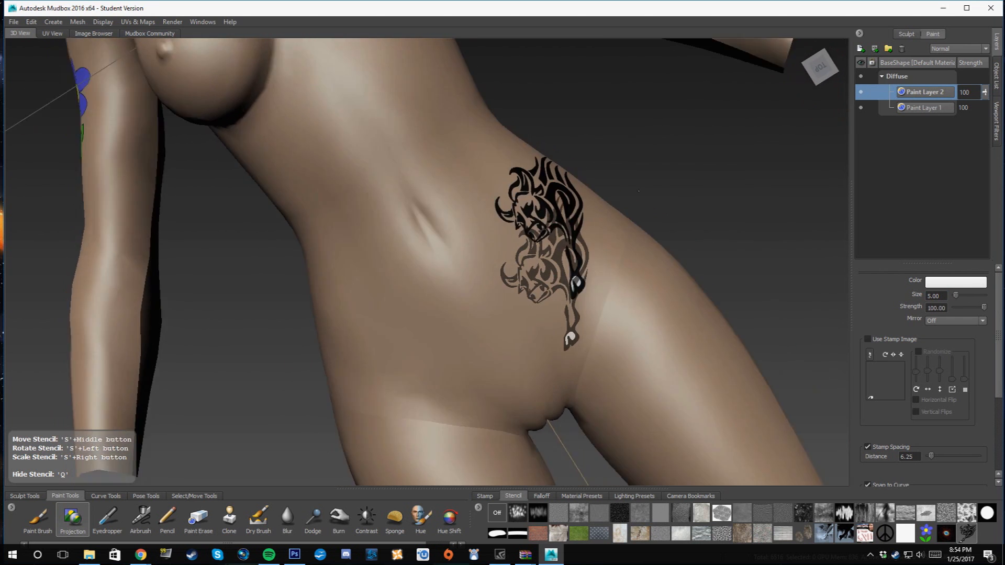
{"action": "left_click", "coordinate": [495, 515]}
- Create a new diffuse paint layer at size 4096 in TIFF [8 bit, RGBA] format
{"action": "left_click_drag", "start_coordinate": [568, 210], "coordinate": [513, 241], "text": "alt"}
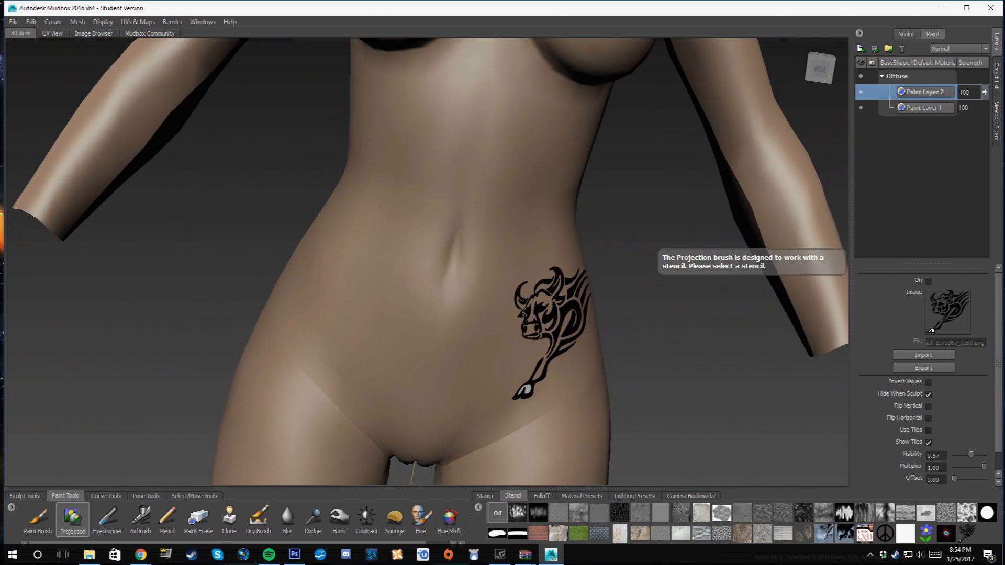
{"action": "left_click_drag", "start_coordinate": [450, 301], "coordinate": [426, 291], "text": "alt"}
{"action": "middle_click_drag", "start_coordinate": [680, 311], "coordinate": [419, 305], "text": "alt"}
{"action": "left_click_drag", "start_coordinate": [419, 305], "coordinate": [346, 319], "text": "alt"}
{"action": "middle_click_drag", "start_coordinate": [224, 337], "coordinate": [488, 359], "text": "alt"}
{"action": "scroll", "coordinate": [614, 225], "scroll_direction": "down", "scroll_amount": 5}
{"action": "left_click_drag", "start_coordinate": [602, 198], "coordinate": [576, 234], "text": "alt"}
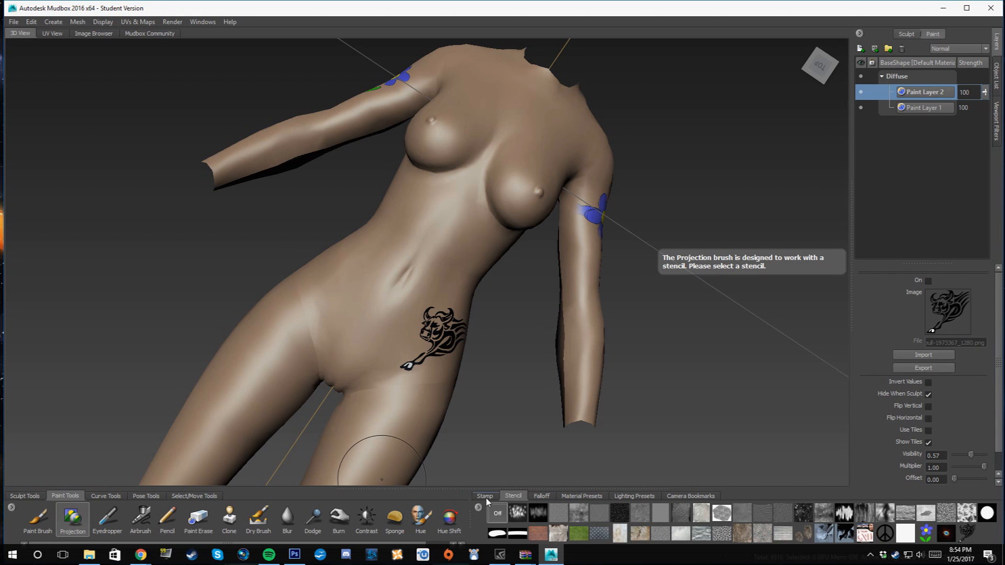
{"action": "right_click", "coordinate": [929, 175]}
{"action": "left_click", "coordinate": [924, 184]}
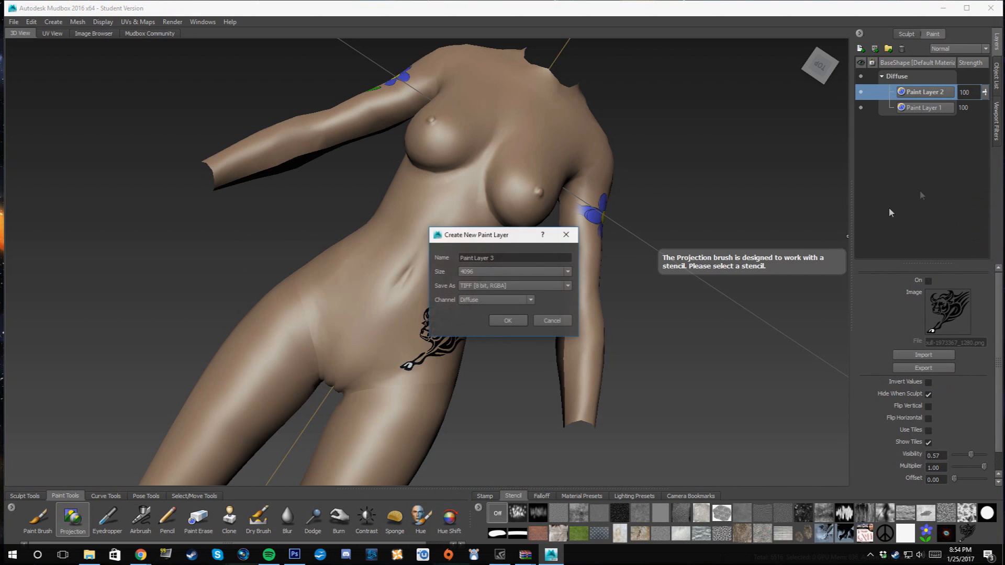
{"action": "left_click", "coordinate": [492, 321]}
{"action": "left_click", "coordinate": [484, 496]}
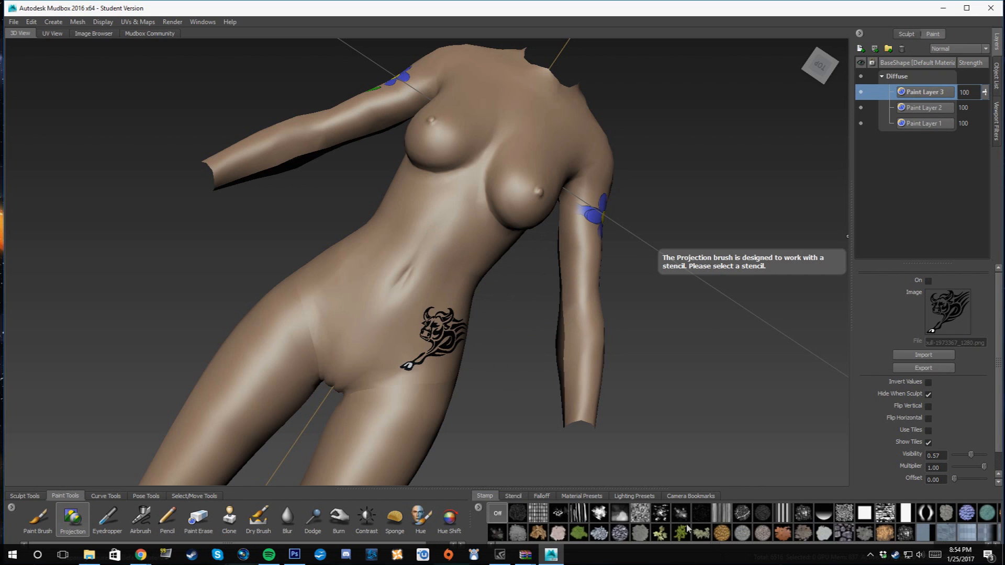
{"action": "left_click", "coordinate": [702, 533]}
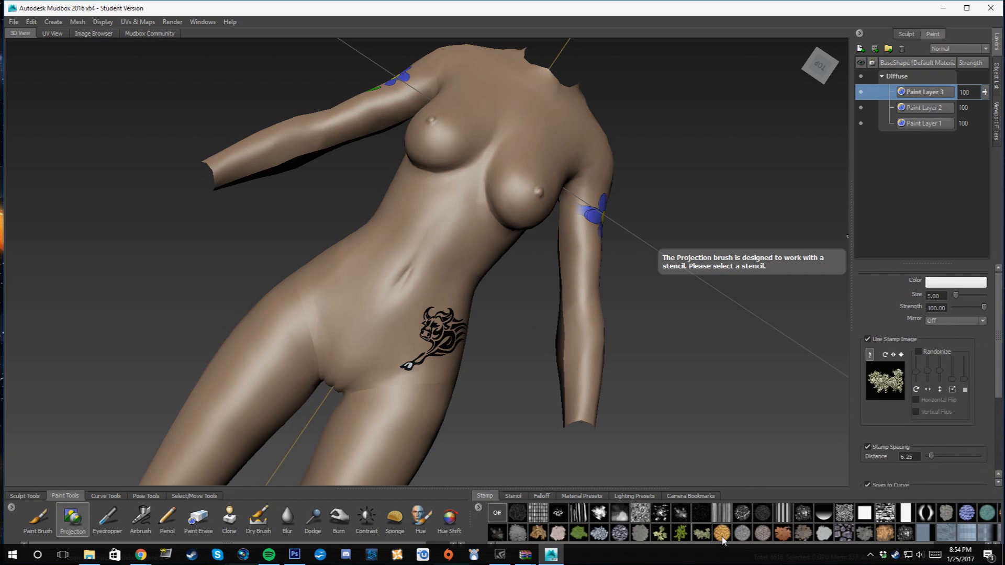
{"action": "left_click", "coordinate": [722, 534]}
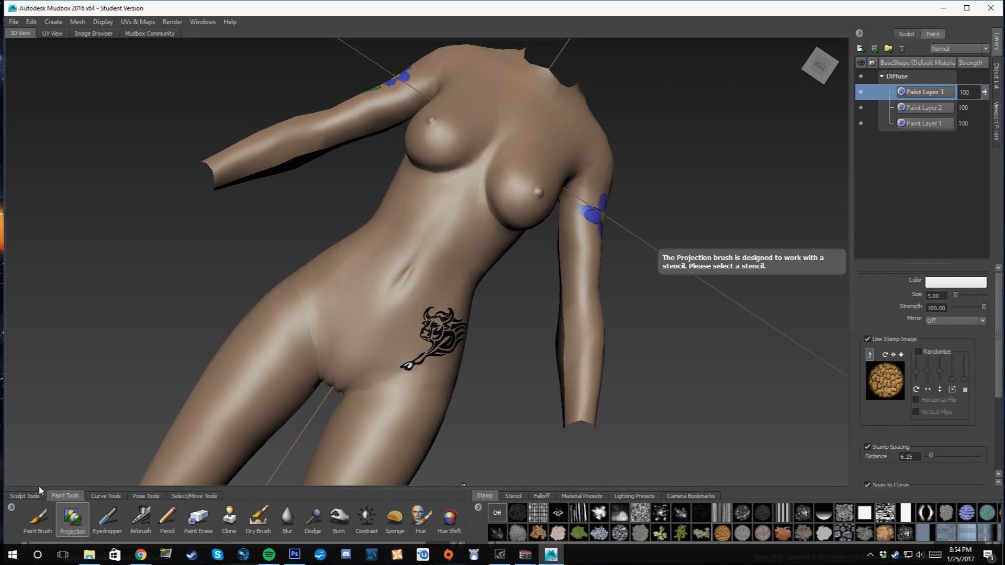
{"action": "left_click", "coordinate": [498, 515]}
- Activate the rgb_fur.jpg stencil, choose the Paint Brush and place the stencil over the model's lower back
{"action": "left_click", "coordinate": [517, 498]}
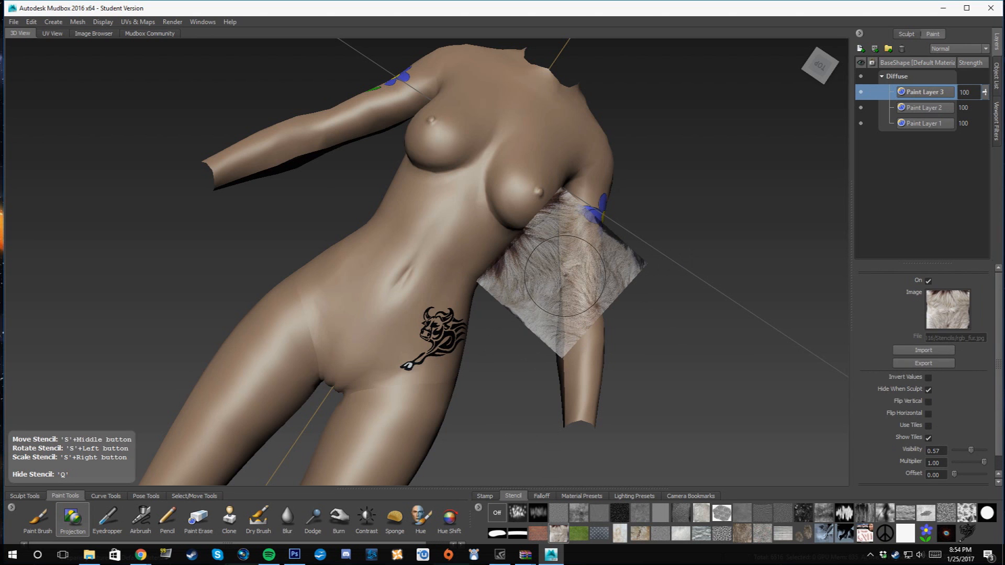
{"action": "mouse_move", "coordinate": [567, 273]}
{"action": "left_mouse_down", "text": "alt"}
{"action": "mouse_move", "coordinate": [601, 299]}
{"action": "mouse_move", "coordinate": [618, 353]}
{"action": "mouse_move", "coordinate": [621, 274]}
{"action": "mouse_move", "coordinate": [527, 139]}
{"action": "left_mouse_up", "text": "alt"}
{"action": "left_click_drag", "start_coordinate": [421, 155], "coordinate": [472, 251], "text": "alt"}
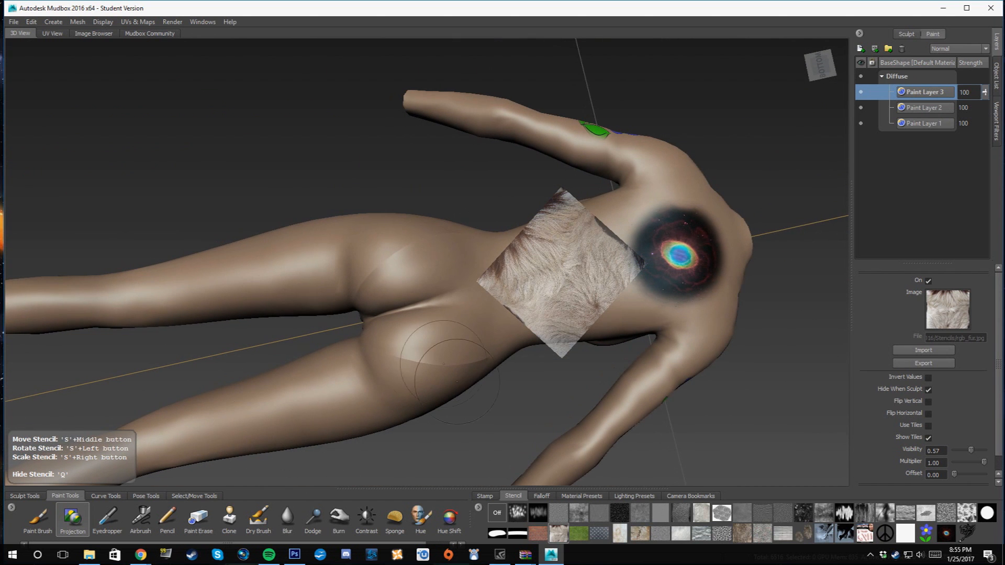
{"action": "left_click", "coordinate": [38, 519]}
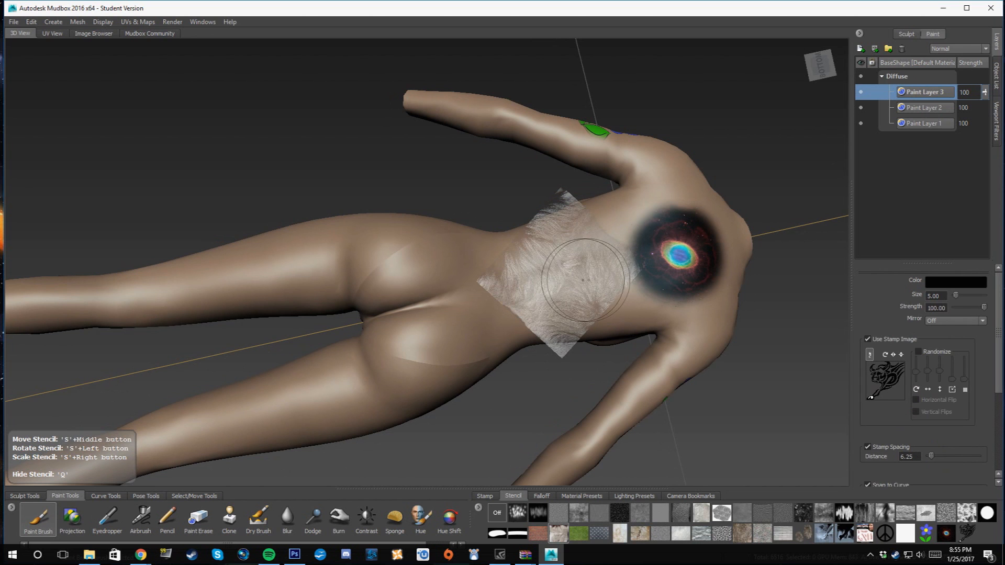
{"action": "scroll", "coordinate": [659, 288], "scroll_direction": "up", "scroll_amount": 2}
{"action": "right_click_drag", "start_coordinate": [659, 287], "coordinate": [694, 292], "text": "alt"}
{"action": "right_click_drag", "start_coordinate": [604, 284], "coordinate": [817, 297], "text": "alt"}
{"action": "middle_click_drag", "start_coordinate": [625, 300], "coordinate": [689, 325]}
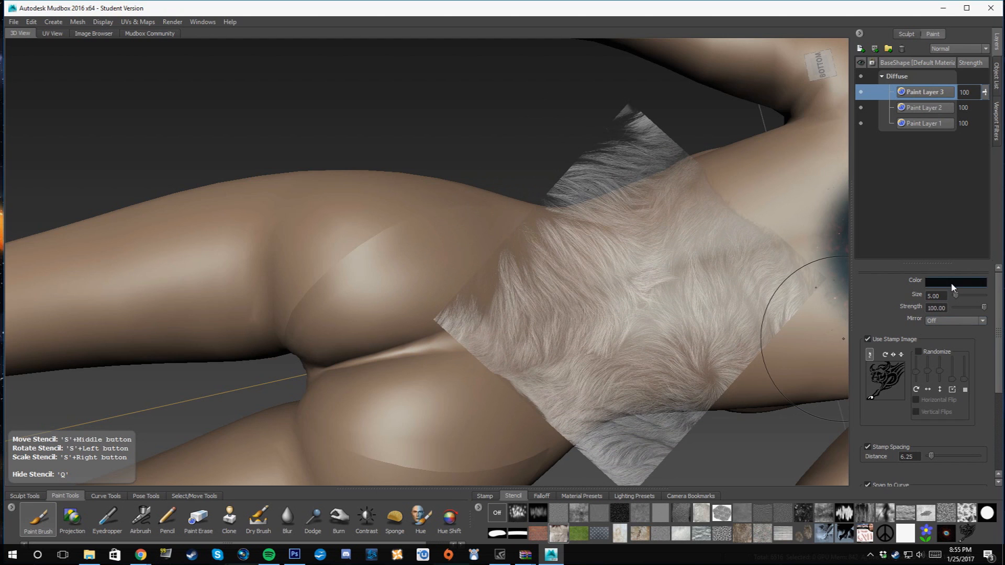
{"action": "left_click_drag", "start_coordinate": [648, 319], "coordinate": [628, 308]}
{"action": "left_click", "coordinate": [31, 21]}
{"action": "left_click", "coordinate": [42, 29]}
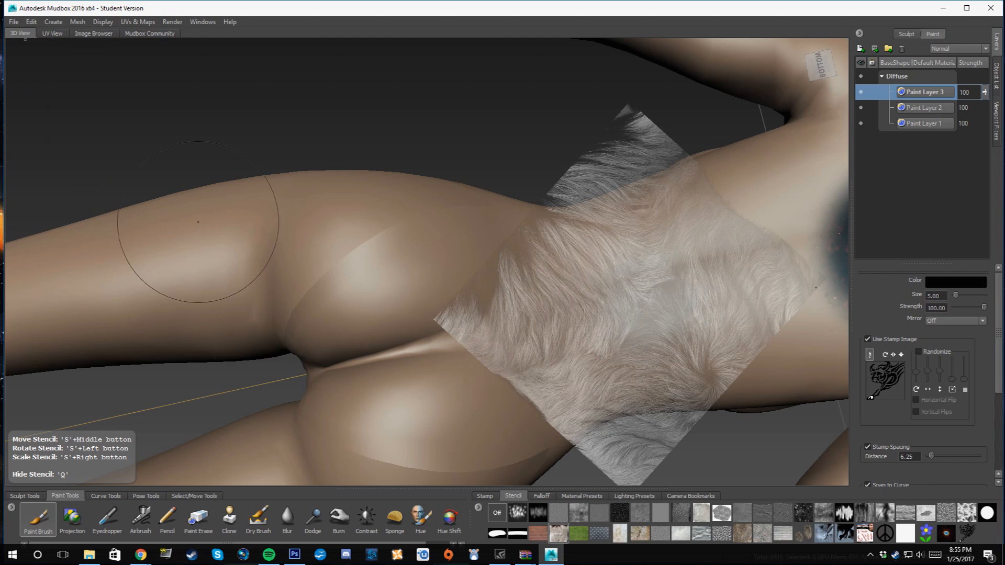
- Switch off the stamp image and paint black fur through the stencil onto the lower back
{"action": "left_click", "coordinate": [485, 496]}
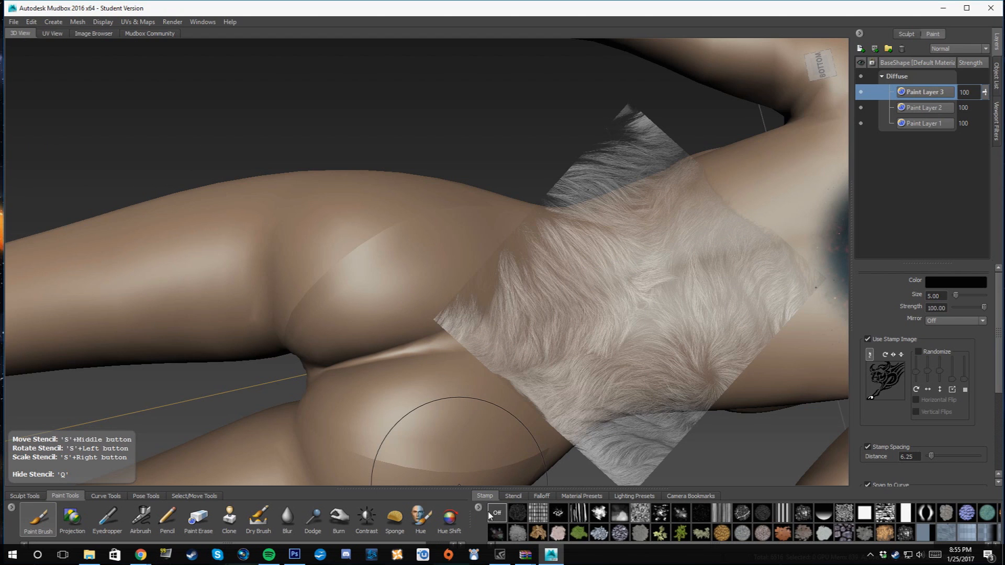
{"action": "left_click", "coordinate": [491, 516]}
{"action": "left_click", "coordinate": [513, 496]}
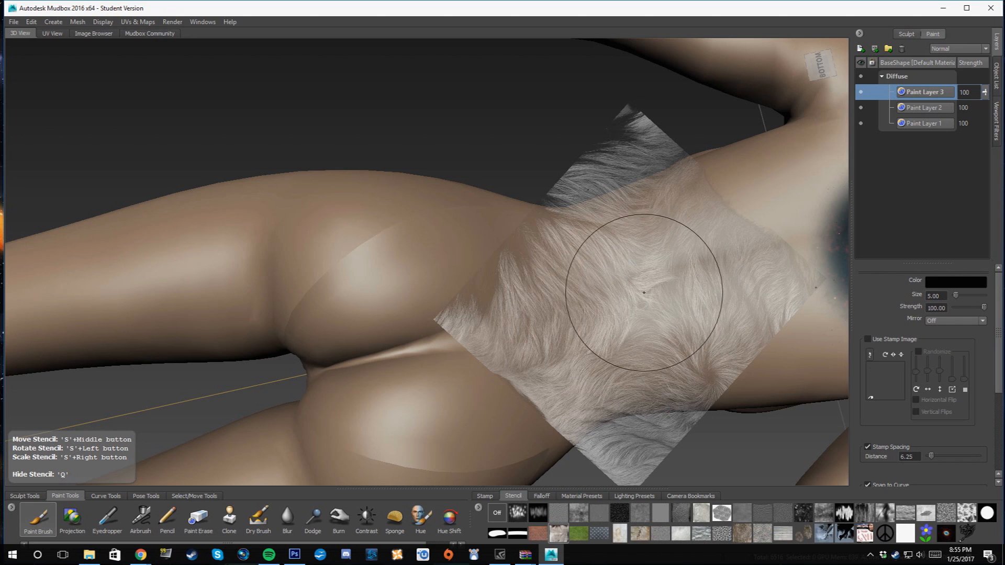
{"action": "mouse_move", "coordinate": [643, 293]}
{"action": "left_mouse_down"}
{"action": "mouse_move", "coordinate": [644, 272]}
{"action": "mouse_move", "coordinate": [568, 293]}
{"action": "mouse_move", "coordinate": [570, 332]}
{"action": "mouse_move", "coordinate": [701, 329]}
{"action": "mouse_move", "coordinate": [700, 276]}
{"action": "mouse_move", "coordinate": [654, 230]}
{"action": "mouse_move", "coordinate": [581, 262]}
{"action": "mouse_move", "coordinate": [555, 335]}
{"action": "mouse_move", "coordinate": [616, 310]}
{"action": "left_mouse_up"}
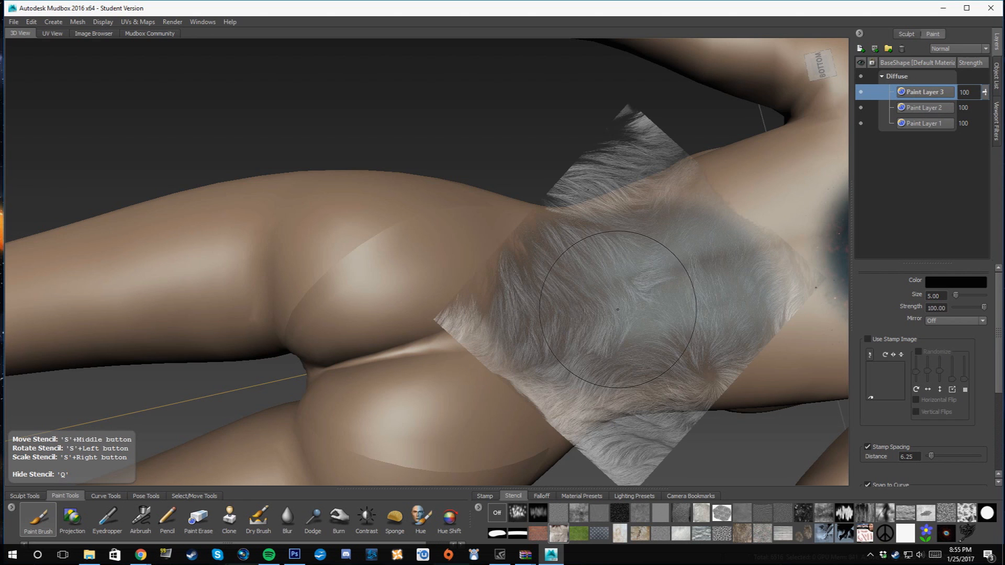
- Reposition the fur stencil and extend the black fur over the hips, the middle of the back and the left buttock
{"action": "middle_click_drag", "start_coordinate": [616, 310], "coordinate": [489, 321]}
{"action": "mouse_move", "coordinate": [489, 321]}
{"action": "left_mouse_down"}
{"action": "mouse_move", "coordinate": [471, 335]}
{"action": "mouse_move", "coordinate": [450, 267]}
{"action": "mouse_move", "coordinate": [471, 241]}
{"action": "mouse_move", "coordinate": [510, 236]}
{"action": "mouse_move", "coordinate": [461, 408]}
{"action": "mouse_move", "coordinate": [539, 416]}
{"action": "mouse_move", "coordinate": [548, 400]}
{"action": "left_mouse_up"}
{"action": "middle_click_drag", "start_coordinate": [495, 306], "coordinate": [792, 211]}
{"action": "left_click_drag", "start_coordinate": [792, 211], "coordinate": [663, 212]}
{"action": "left_click_drag", "start_coordinate": [834, 241], "coordinate": [788, 250]}
{"action": "mouse_move", "coordinate": [788, 251]}
{"action": "middle_mouse_down"}
{"action": "mouse_move", "coordinate": [696, 238]}
{"action": "mouse_move", "coordinate": [424, 272]}
{"action": "mouse_move", "coordinate": [404, 265]}
{"action": "middle_mouse_up"}
{"action": "mouse_move", "coordinate": [405, 265]}
{"action": "left_mouse_down"}
{"action": "mouse_move", "coordinate": [378, 256]}
{"action": "mouse_move", "coordinate": [366, 293]}
{"action": "mouse_move", "coordinate": [433, 180]}
{"action": "left_mouse_up"}
{"action": "left_click_drag", "start_coordinate": [496, 185], "coordinate": [508, 225]}
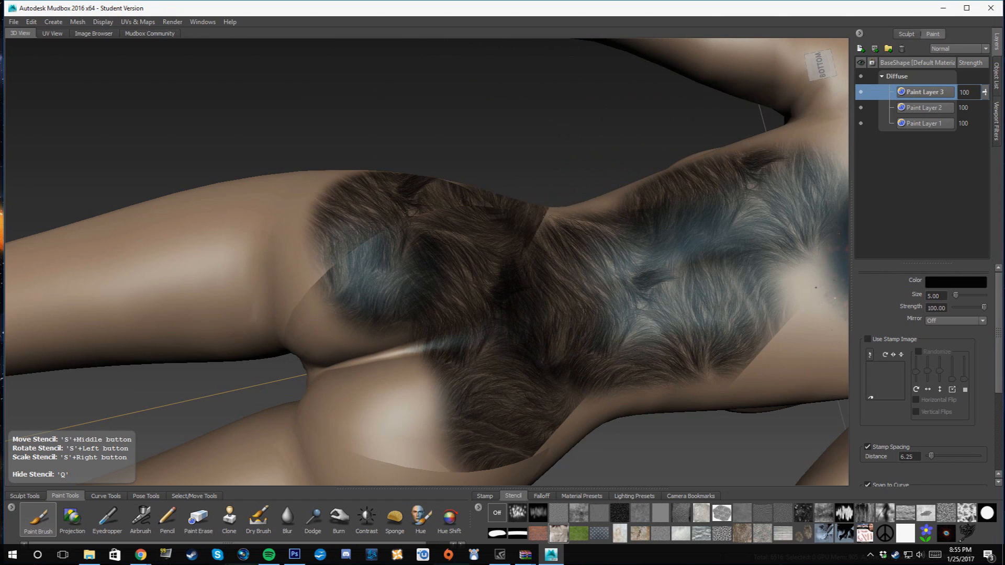
- Switch to the bw_skin04.jpg stencil and place it over the back of the right thigh
{"action": "mouse_move", "coordinate": [680, 262]}
{"action": "left_mouse_down", "text": "alt"}
{"action": "mouse_move", "coordinate": [683, 327]}
{"action": "mouse_move", "coordinate": [733, 340]}
{"action": "mouse_move", "coordinate": [691, 298]}
{"action": "mouse_move", "coordinate": [675, 261]}
{"action": "mouse_move", "coordinate": [743, 318]}
{"action": "mouse_move", "coordinate": [804, 396]}
{"action": "left_mouse_up", "text": "alt"}
{"action": "middle_click_drag", "start_coordinate": [583, 281], "coordinate": [612, 318]}
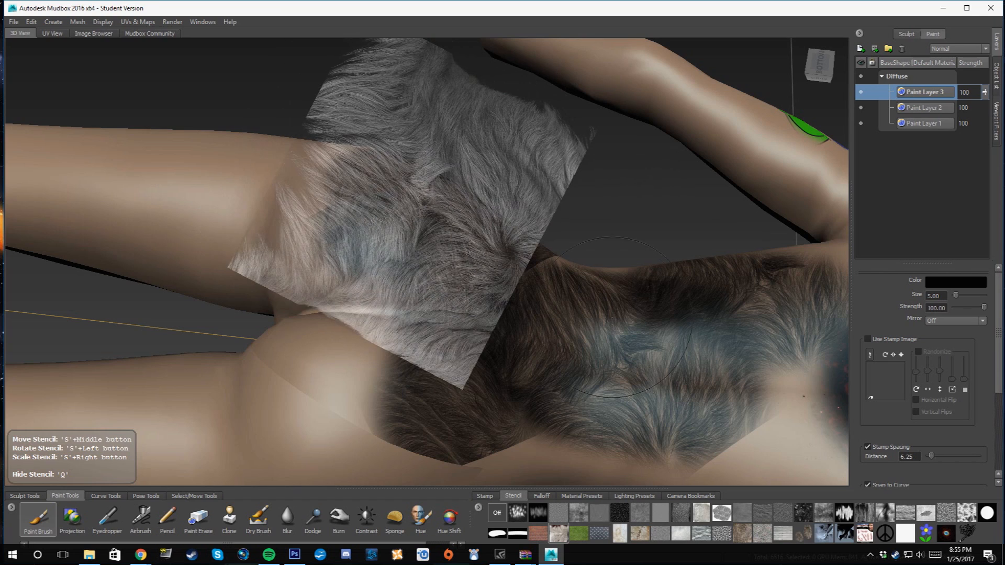
{"action": "left_click", "coordinate": [578, 534]}
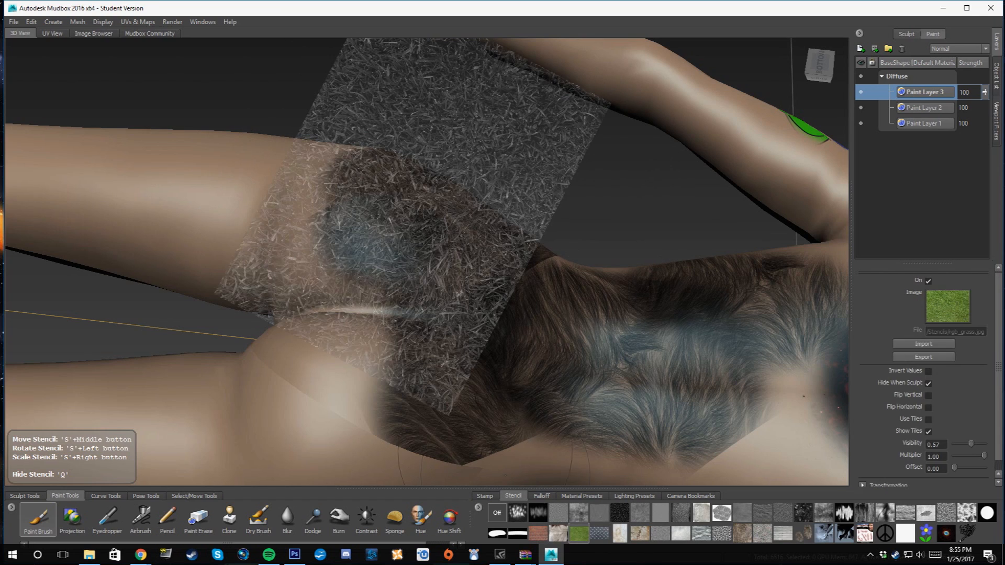
{"action": "left_click_drag", "start_coordinate": [243, 213], "coordinate": [489, 230], "text": "alt"}
{"action": "left_click", "coordinate": [689, 512]}
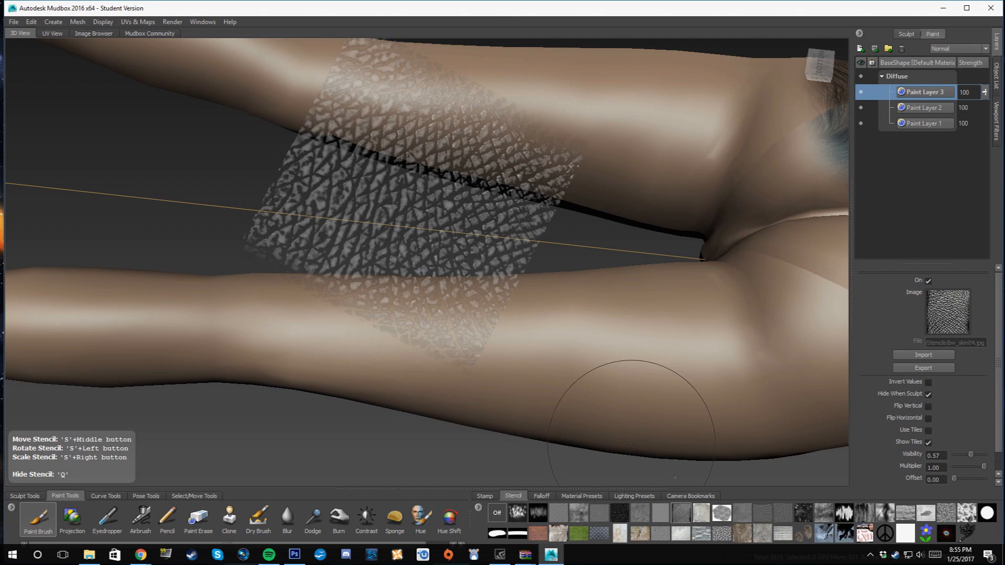
{"action": "mouse_move", "coordinate": [426, 302]}
{"action": "middle_mouse_down"}
{"action": "mouse_move", "coordinate": [588, 380]}
{"action": "mouse_move", "coordinate": [588, 352]}
{"action": "middle_mouse_up"}
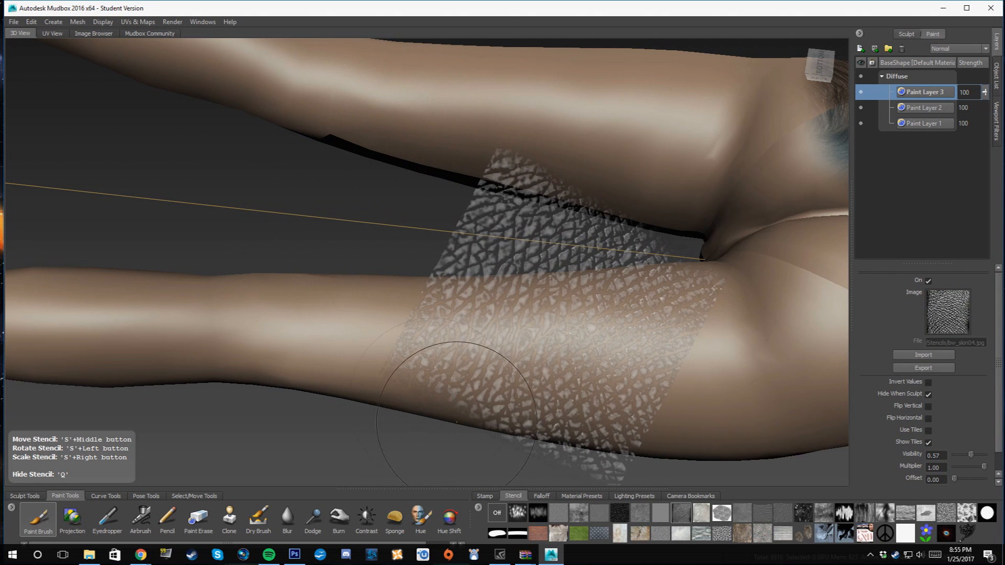
{"action": "mouse_move", "coordinate": [728, 349]}
{"action": "left_mouse_down", "text": "alt"}
{"action": "mouse_move", "coordinate": [708, 397]}
{"action": "mouse_move", "coordinate": [669, 353]}
{"action": "left_mouse_up", "text": "alt"}
- Paint the skin pattern in black along the back of the right thigh and over the right buttock, repositioning the stencil between strokes
{"action": "mouse_move", "coordinate": [526, 311]}
{"action": "left_mouse_down"}
{"action": "mouse_move", "coordinate": [528, 299]}
{"action": "mouse_move", "coordinate": [455, 296]}
{"action": "mouse_move", "coordinate": [462, 303]}
{"action": "left_mouse_up"}
{"action": "mouse_move", "coordinate": [462, 304]}
{"action": "middle_mouse_down"}
{"action": "mouse_move", "coordinate": [369, 290]}
{"action": "mouse_move", "coordinate": [314, 269]}
{"action": "middle_mouse_up"}
{"action": "mouse_move", "coordinate": [366, 256]}
{"action": "left_mouse_down"}
{"action": "mouse_move", "coordinate": [435, 262]}
{"action": "mouse_move", "coordinate": [422, 212]}
{"action": "left_mouse_up"}
{"action": "left_click_drag", "start_coordinate": [370, 244], "coordinate": [313, 246]}
{"action": "mouse_move", "coordinate": [366, 255]}
{"action": "middle_mouse_down"}
{"action": "mouse_move", "coordinate": [634, 341]}
{"action": "mouse_move", "coordinate": [650, 365]}
{"action": "middle_mouse_up"}
{"action": "mouse_move", "coordinate": [651, 356]}
{"action": "left_mouse_down"}
{"action": "mouse_move", "coordinate": [637, 311]}
{"action": "mouse_move", "coordinate": [601, 292]}
{"action": "mouse_move", "coordinate": [731, 387]}
{"action": "mouse_move", "coordinate": [594, 393]}
{"action": "mouse_move", "coordinate": [636, 300]}
{"action": "left_mouse_up"}
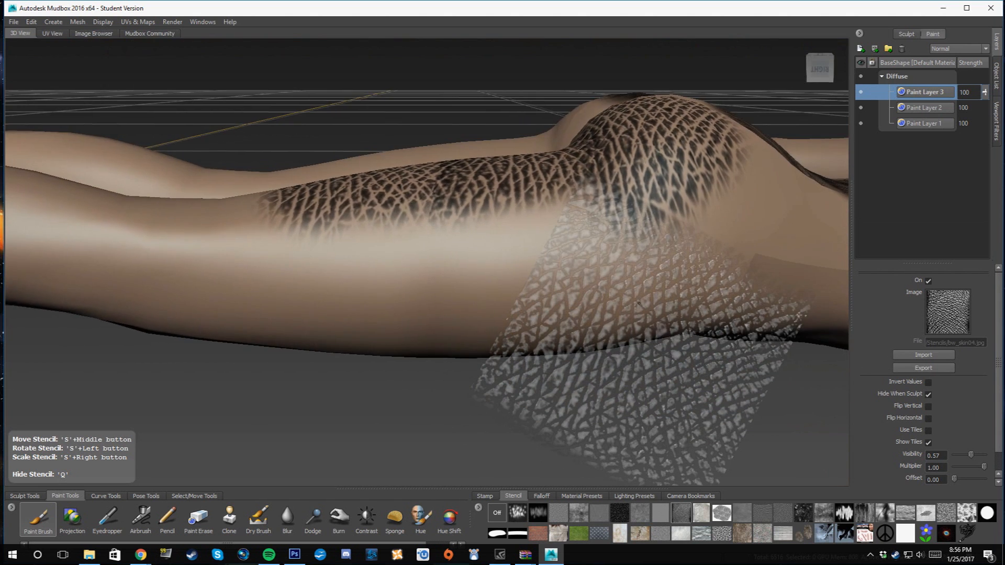
- Set the Paint Brush colour to pale pink and paint the skin pattern over the outer side of the right thigh
{"action": "middle_click_drag", "start_coordinate": [636, 301], "coordinate": [538, 230]}
{"action": "left_click", "coordinate": [39, 525]}
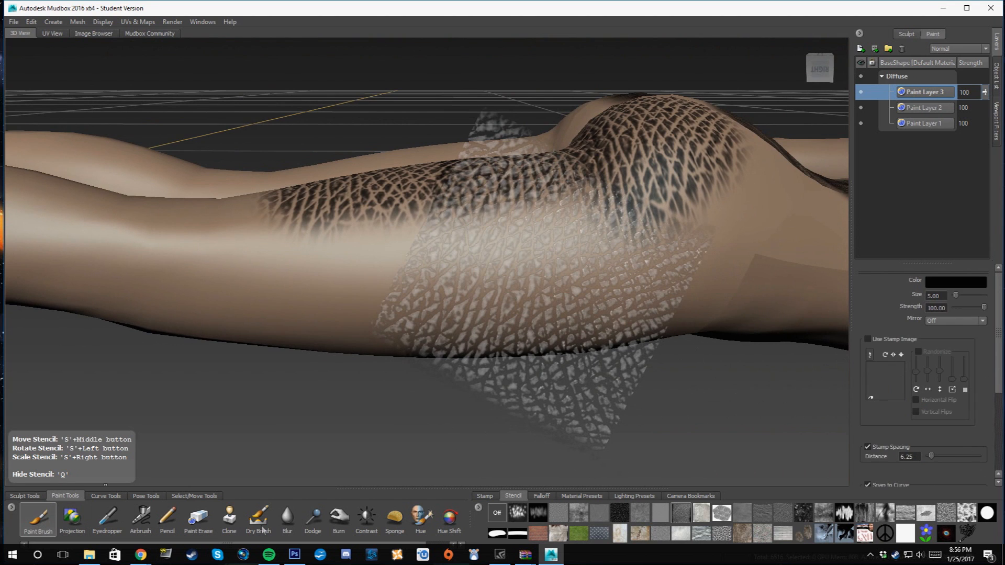
{"action": "left_click", "coordinate": [942, 283]}
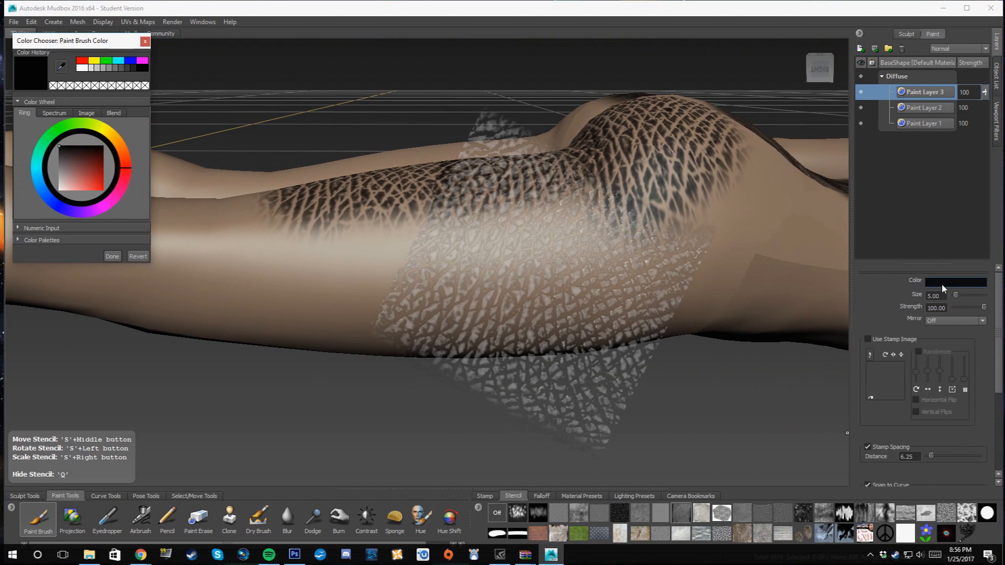
{"action": "left_click", "coordinate": [66, 187]}
{"action": "left_click", "coordinate": [112, 253]}
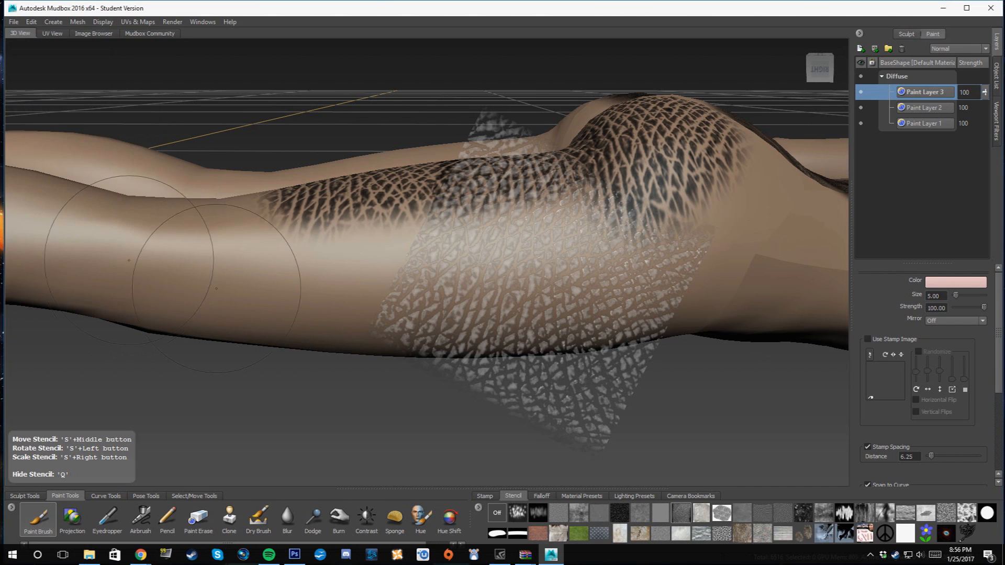
{"action": "left_click_drag", "start_coordinate": [536, 287], "coordinate": [541, 260]}
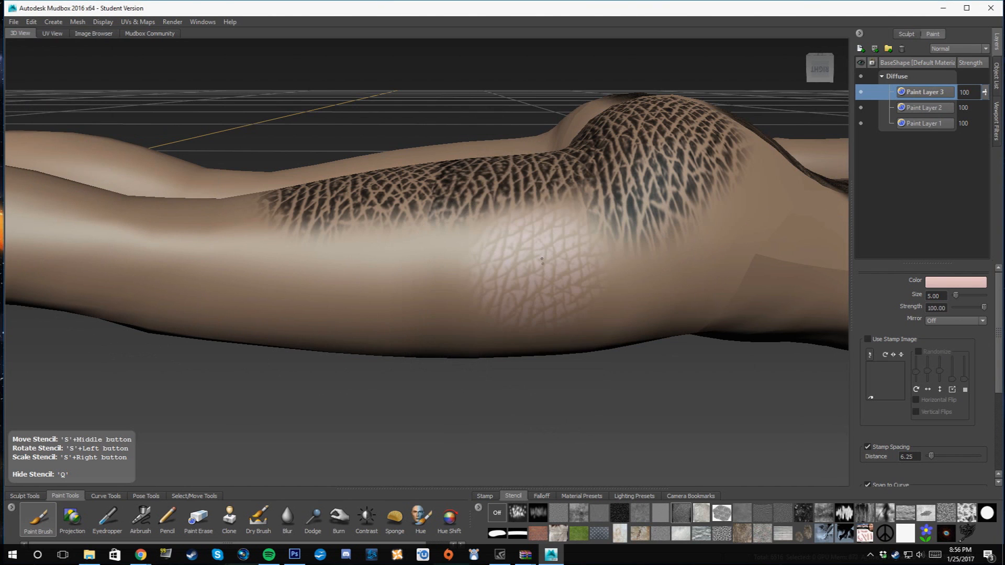
{"action": "left_click_drag", "start_coordinate": [506, 289], "coordinate": [437, 284]}
{"action": "left_click_drag", "start_coordinate": [577, 300], "coordinate": [617, 272]}
{"action": "mouse_move", "coordinate": [673, 253]}
{"action": "left_mouse_down"}
{"action": "mouse_move", "coordinate": [617, 254]}
{"action": "mouse_move", "coordinate": [707, 246]}
{"action": "left_mouse_up"}
- Overlay the pale pink skin pattern on the black pattern of the right thigh and buttock, and switch the stencil off
{"action": "left_click_drag", "start_coordinate": [775, 230], "coordinate": [720, 308], "text": "alt"}
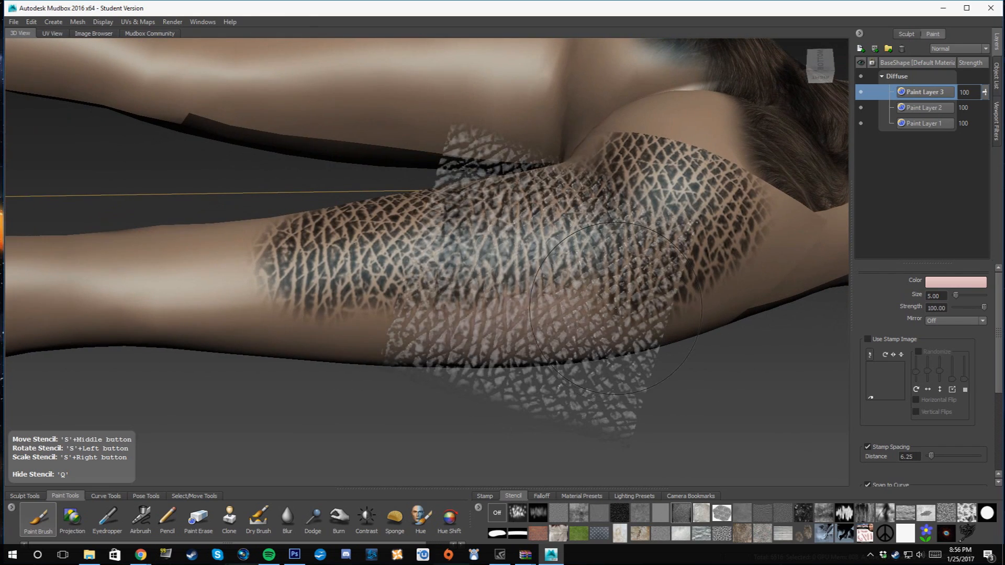
{"action": "middle_click_drag", "start_coordinate": [577, 280], "coordinate": [567, 247]}
{"action": "mouse_move", "coordinate": [567, 247]}
{"action": "left_mouse_down"}
{"action": "mouse_move", "coordinate": [531, 251]}
{"action": "mouse_move", "coordinate": [504, 290]}
{"action": "mouse_move", "coordinate": [641, 267]}
{"action": "mouse_move", "coordinate": [482, 197]}
{"action": "mouse_move", "coordinate": [443, 261]}
{"action": "left_mouse_up"}
{"action": "mouse_move", "coordinate": [516, 235]}
{"action": "left_mouse_down", "text": "alt"}
{"action": "mouse_move", "coordinate": [528, 320]}
{"action": "mouse_move", "coordinate": [542, 293]}
{"action": "mouse_move", "coordinate": [607, 285]}
{"action": "left_mouse_up", "text": "alt"}
{"action": "middle_click_drag", "start_coordinate": [589, 293], "coordinate": [686, 352]}
{"action": "mouse_move", "coordinate": [685, 352]}
{"action": "left_mouse_down"}
{"action": "mouse_move", "coordinate": [639, 248]}
{"action": "mouse_move", "coordinate": [623, 238]}
{"action": "left_mouse_up"}
{"action": "left_click_drag", "start_coordinate": [696, 440], "coordinate": [738, 362], "text": "alt"}
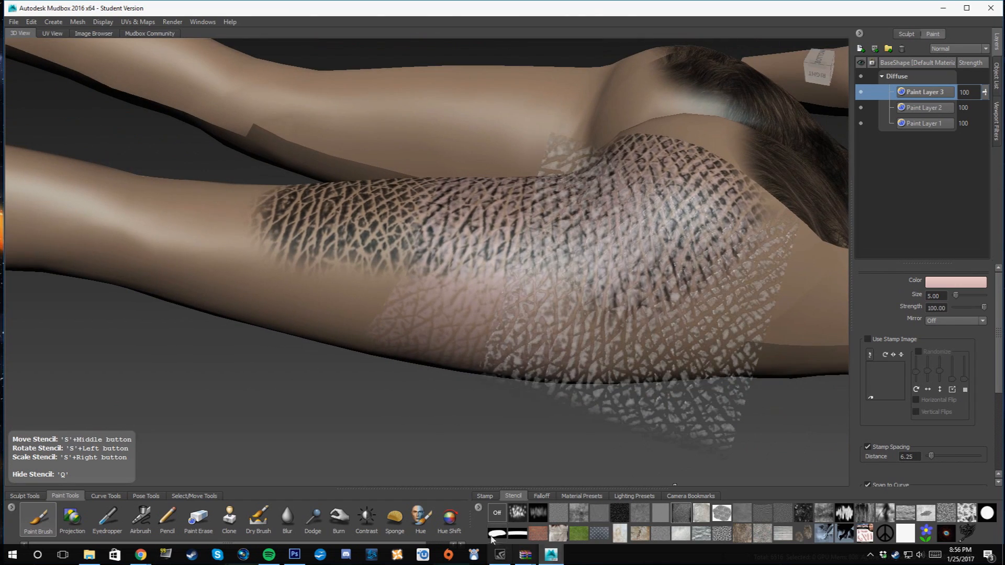
{"action": "left_click", "coordinate": [498, 513]}
{"action": "mouse_move", "coordinate": [566, 362]}
{"action": "left_mouse_down", "text": "alt"}
{"action": "mouse_move", "coordinate": [649, 366]}
{"action": "mouse_move", "coordinate": [800, 430]}
{"action": "mouse_move", "coordinate": [647, 408]}
{"action": "mouse_move", "coordinate": [642, 426]}
{"action": "left_mouse_up", "text": "alt"}
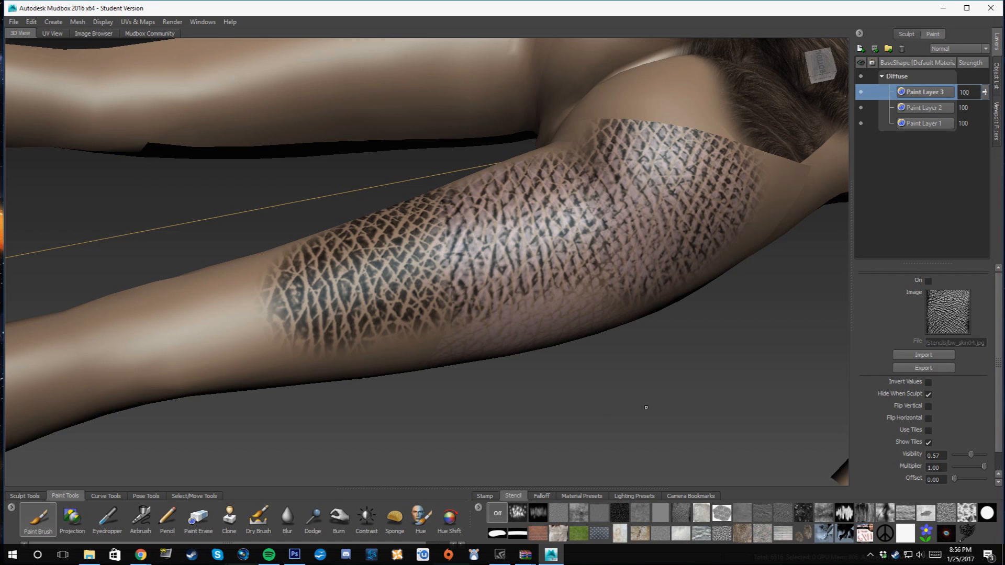
- Preview the bw_skin09.jpg and bw_skin08.jpg stencils and activate bw_splattered.png over the back of the left thigh
{"action": "left_click_drag", "start_coordinate": [633, 380], "coordinate": [615, 315], "text": "alt"}
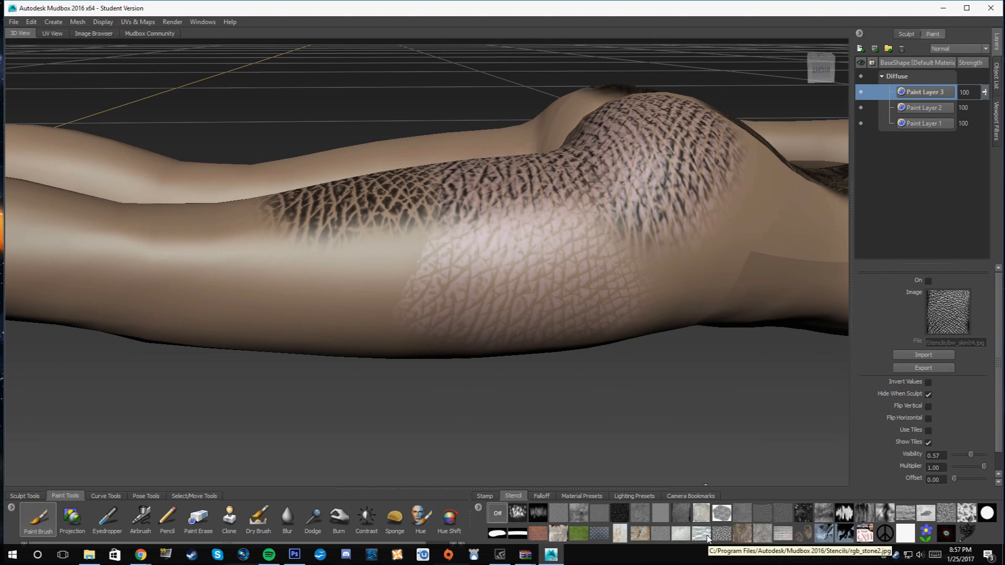
{"action": "left_click", "coordinate": [783, 513]}
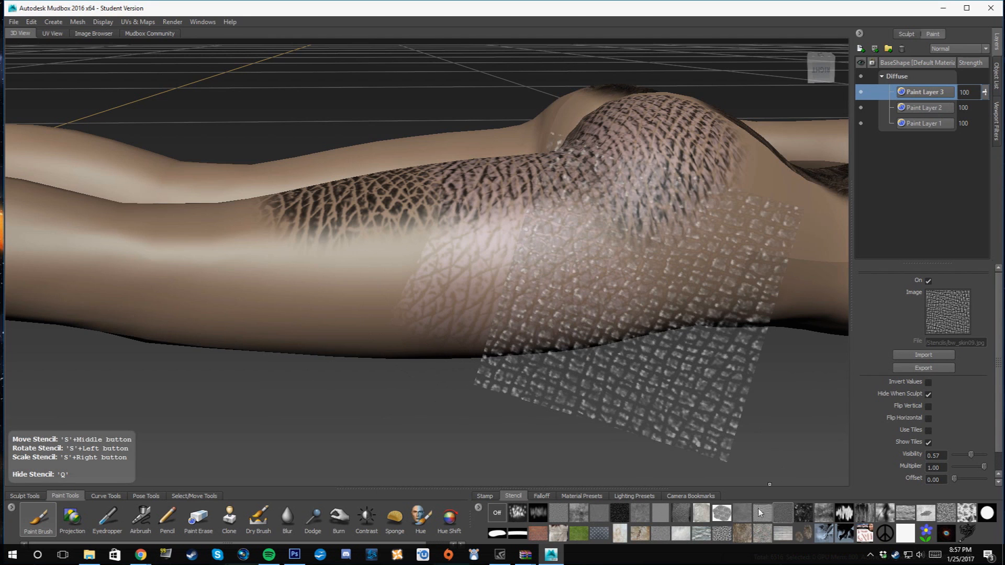
{"action": "left_click", "coordinate": [758, 514]}
{"action": "middle_click_drag", "start_coordinate": [643, 293], "coordinate": [359, 276]}
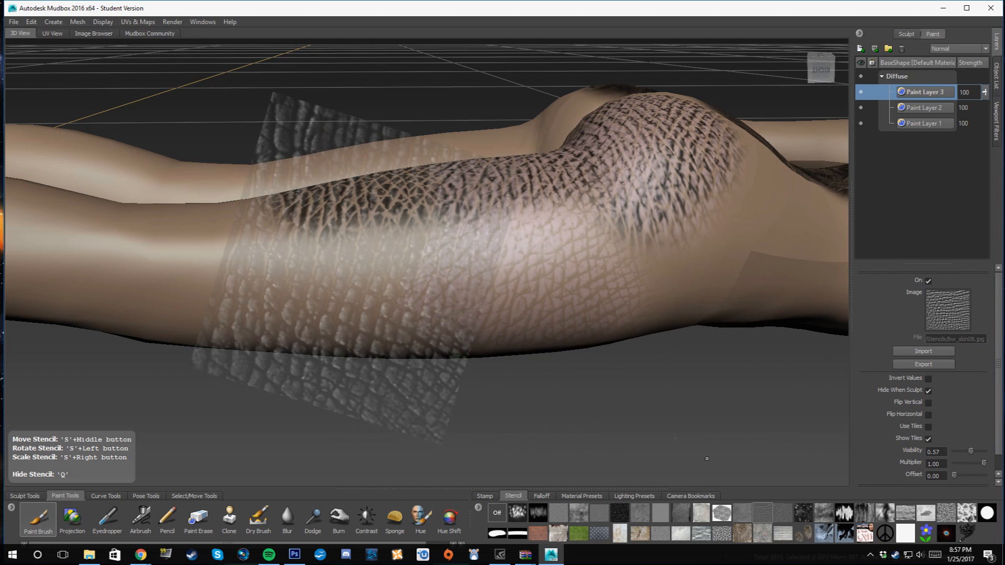
{"action": "left_click", "coordinate": [790, 518]}
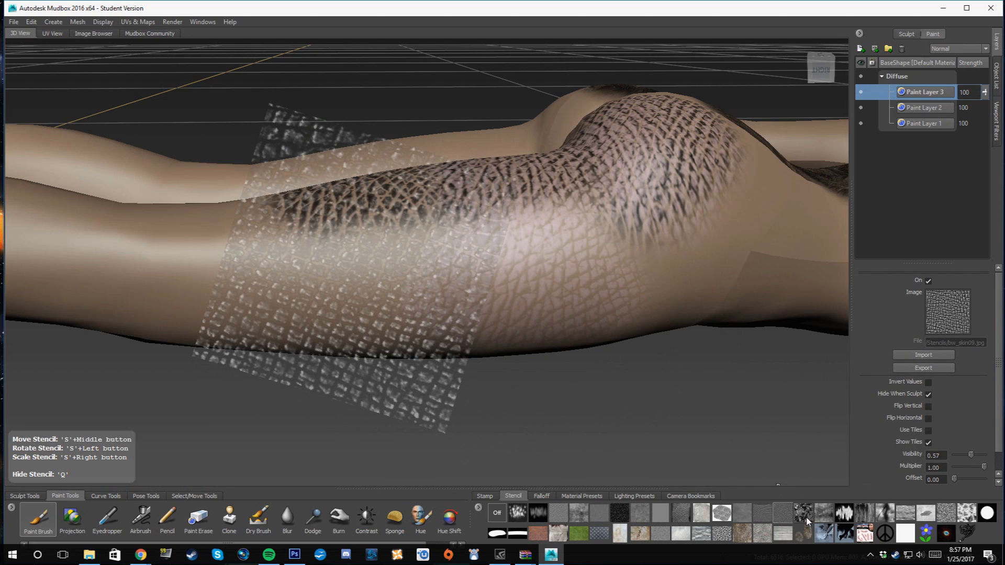
{"action": "left_click", "coordinate": [830, 515]}
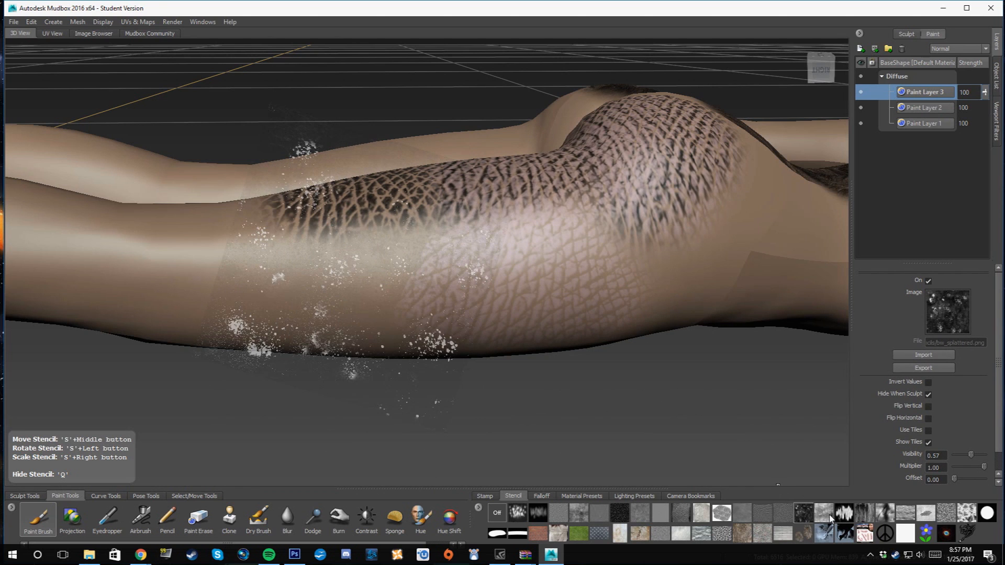
{"action": "left_click_drag", "start_coordinate": [611, 386], "coordinate": [688, 463], "text": "alt"}
{"action": "middle_click_drag", "start_coordinate": [562, 342], "coordinate": [556, 295]}
{"action": "middle_click_drag", "start_coordinate": [361, 171], "coordinate": [534, 290], "text": "alt"}
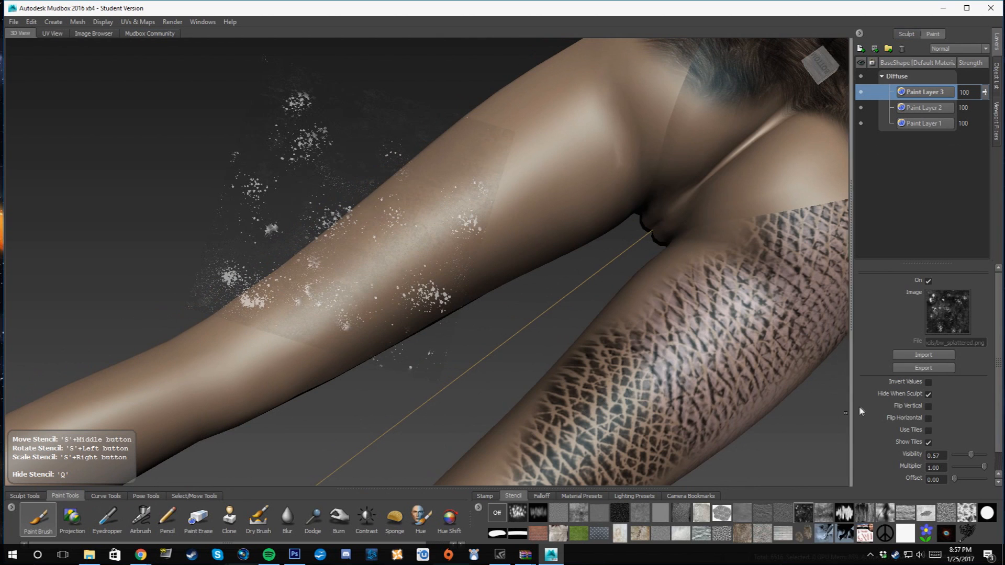
- Set the Paint Brush colour to dark red and paint the splatter pattern over the back of the left thigh, repositioning the stencil between strokes
{"action": "left_click", "coordinate": [37, 518]}
{"action": "left_click", "coordinate": [944, 283]}
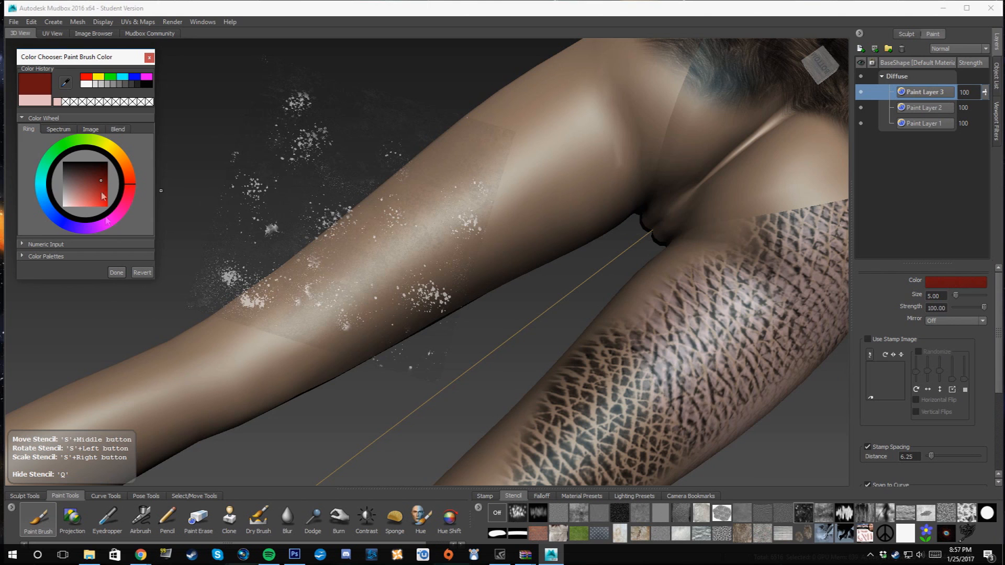
{"action": "left_click", "coordinate": [114, 277]}
{"action": "mouse_move", "coordinate": [408, 286]}
{"action": "left_mouse_down"}
{"action": "mouse_move", "coordinate": [385, 272]}
{"action": "mouse_move", "coordinate": [416, 220]}
{"action": "mouse_move", "coordinate": [428, 222]}
{"action": "left_mouse_up"}
{"action": "mouse_move", "coordinate": [431, 233]}
{"action": "middle_mouse_down"}
{"action": "mouse_move", "coordinate": [560, 178]}
{"action": "mouse_move", "coordinate": [584, 186]}
{"action": "middle_mouse_up"}
{"action": "left_click_drag", "start_coordinate": [485, 207], "coordinate": [518, 190]}
- Continue the dark red splatter around the outer side and lower back of the left thigh
{"action": "middle_click_drag", "start_coordinate": [467, 202], "coordinate": [455, 248], "text": "alt"}
{"action": "mouse_move", "coordinate": [318, 264]}
{"action": "left_mouse_down"}
{"action": "mouse_move", "coordinate": [289, 173]}
{"action": "mouse_move", "coordinate": [314, 283]}
{"action": "left_mouse_up"}
{"action": "left_click_drag", "start_coordinate": [304, 330], "coordinate": [314, 408], "text": "alt"}
{"action": "middle_click_drag", "start_coordinate": [525, 213], "coordinate": [524, 242]}
{"action": "left_click_drag", "start_coordinate": [506, 219], "coordinate": [483, 248]}
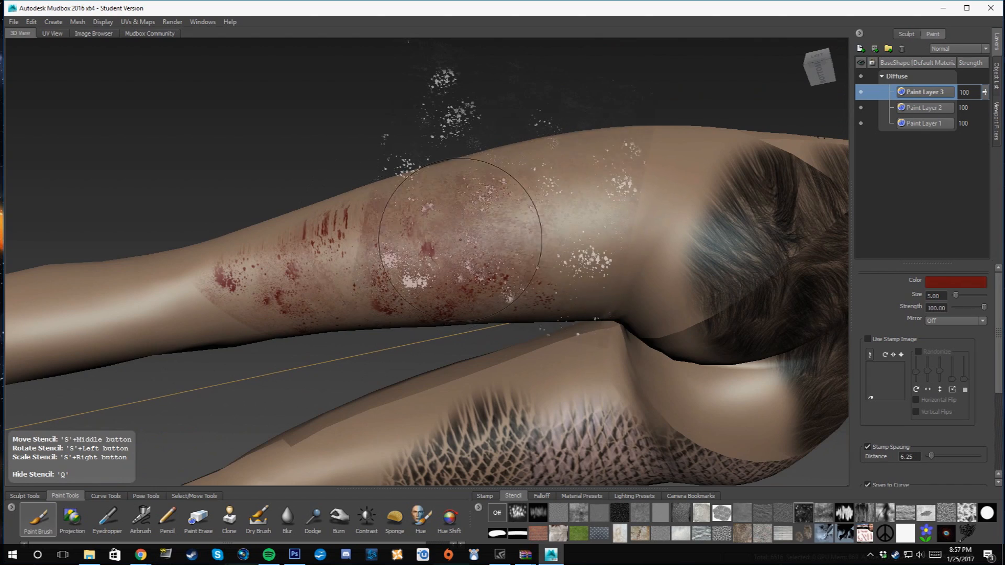
{"action": "mouse_move", "coordinate": [458, 220]}
{"action": "left_mouse_down", "text": "alt"}
{"action": "mouse_move", "coordinate": [455, 183]}
{"action": "mouse_move", "coordinate": [335, 136]}
{"action": "mouse_move", "coordinate": [622, 219]}
{"action": "left_mouse_up", "text": "alt"}
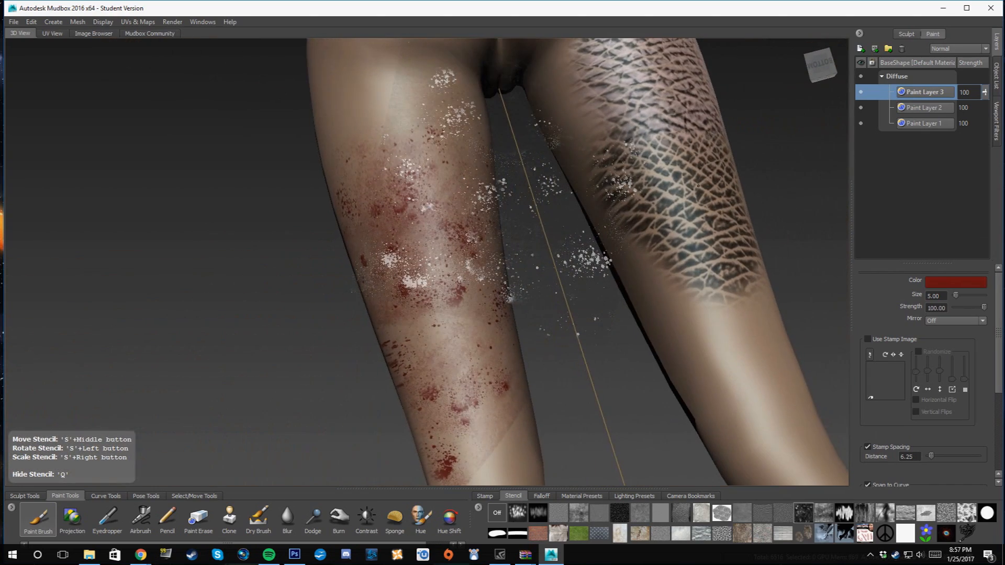
{"action": "left_click_drag", "start_coordinate": [567, 199], "coordinate": [658, 317], "text": "alt"}
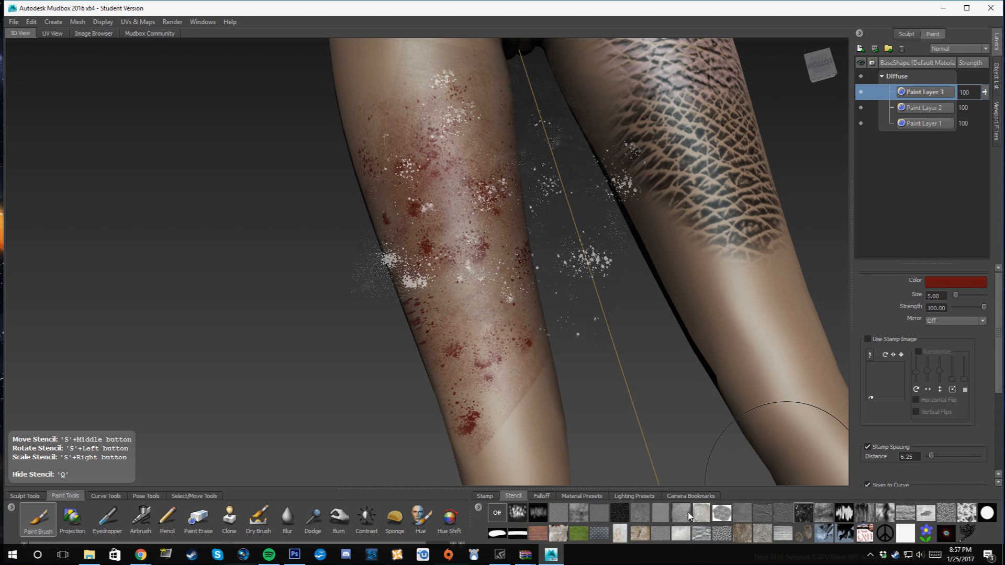
- Preview the streak and brick wall stencils, activate bw_wrinkles01.jpg over the back of the left shoulder, and undo the red trial stroke there
{"action": "left_click", "coordinate": [865, 517]}
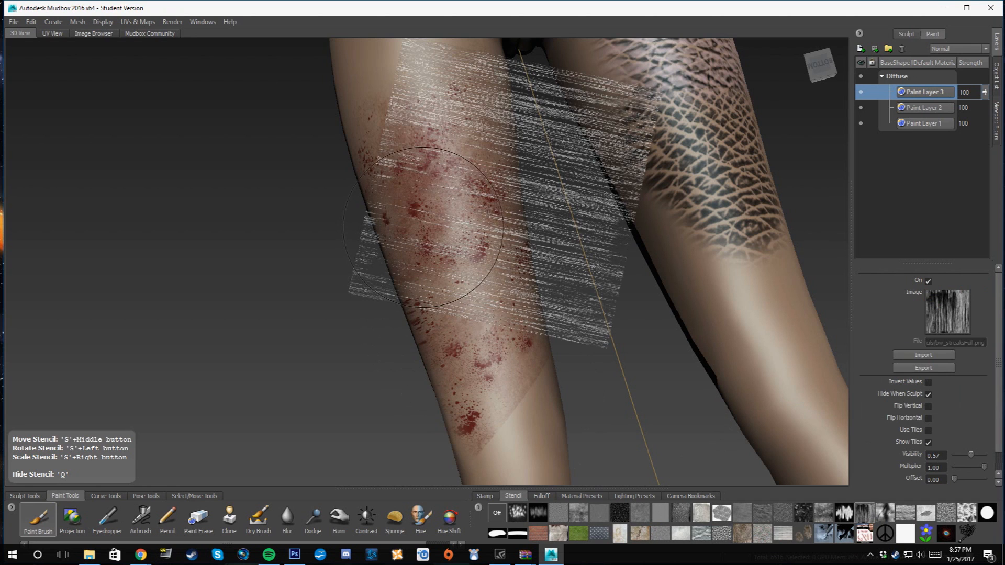
{"action": "left_click", "coordinate": [906, 513]}
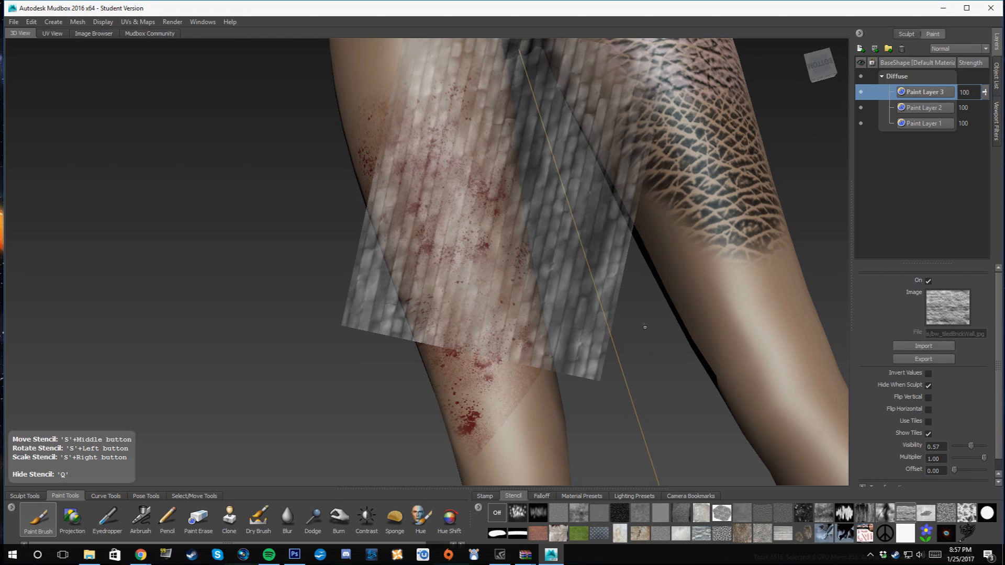
{"action": "left_click", "coordinate": [967, 513]}
{"action": "middle_click_drag", "start_coordinate": [539, 212], "coordinate": [484, 185]}
{"action": "left_click_drag", "start_coordinate": [484, 185], "coordinate": [565, 193], "text": "alt"}
{"action": "left_click_drag", "start_coordinate": [607, 298], "coordinate": [596, 419], "text": "alt"}
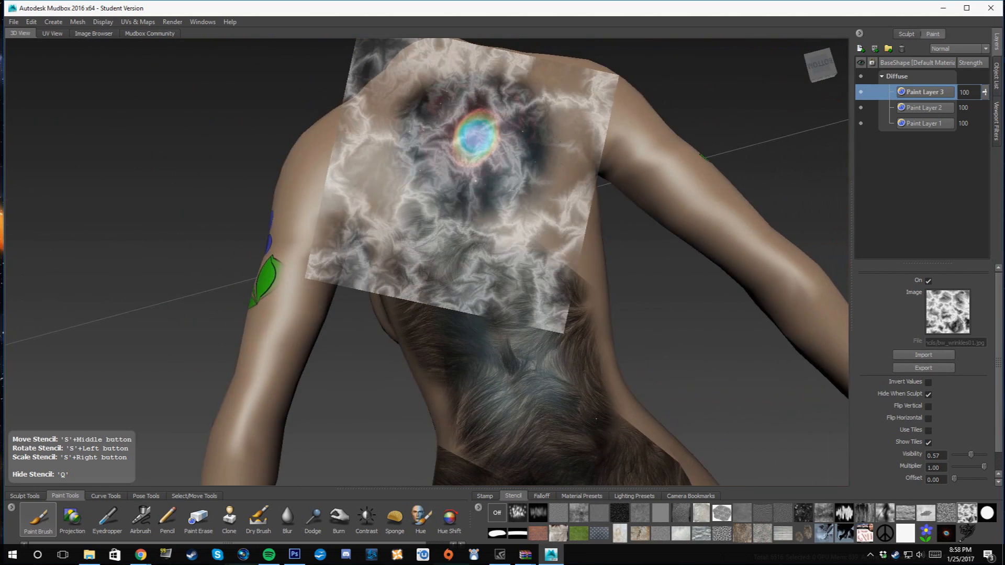
{"action": "mouse_move", "coordinate": [585, 271]}
{"action": "left_mouse_down", "text": "alt"}
{"action": "mouse_move", "coordinate": [513, 351]}
{"action": "mouse_move", "coordinate": [471, 199]}
{"action": "mouse_move", "coordinate": [435, 209]}
{"action": "mouse_move", "coordinate": [440, 157]}
{"action": "mouse_move", "coordinate": [471, 126]}
{"action": "left_mouse_up", "text": "alt"}
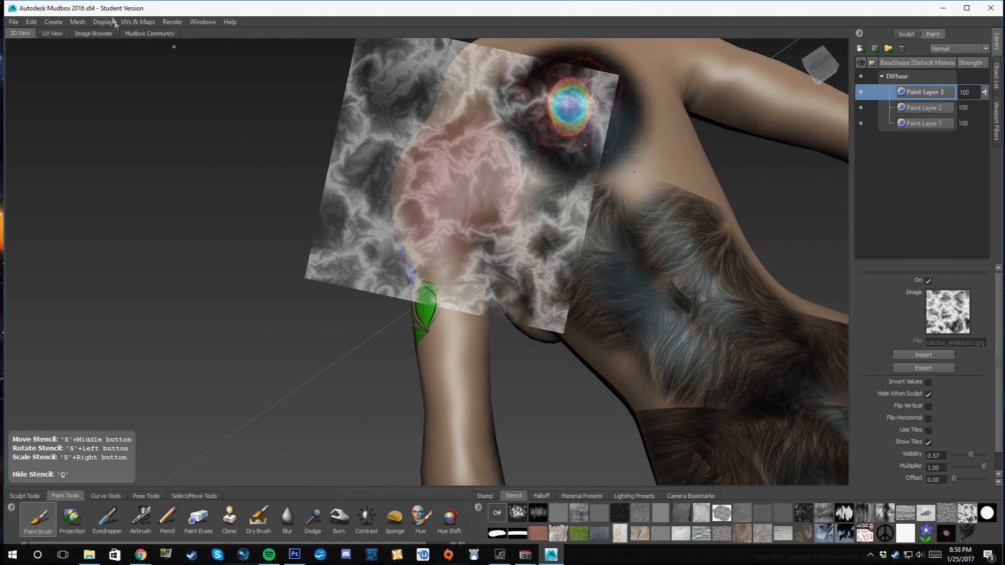
{"action": "left_click", "coordinate": [24, 23]}
{"action": "left_click", "coordinate": [41, 34]}
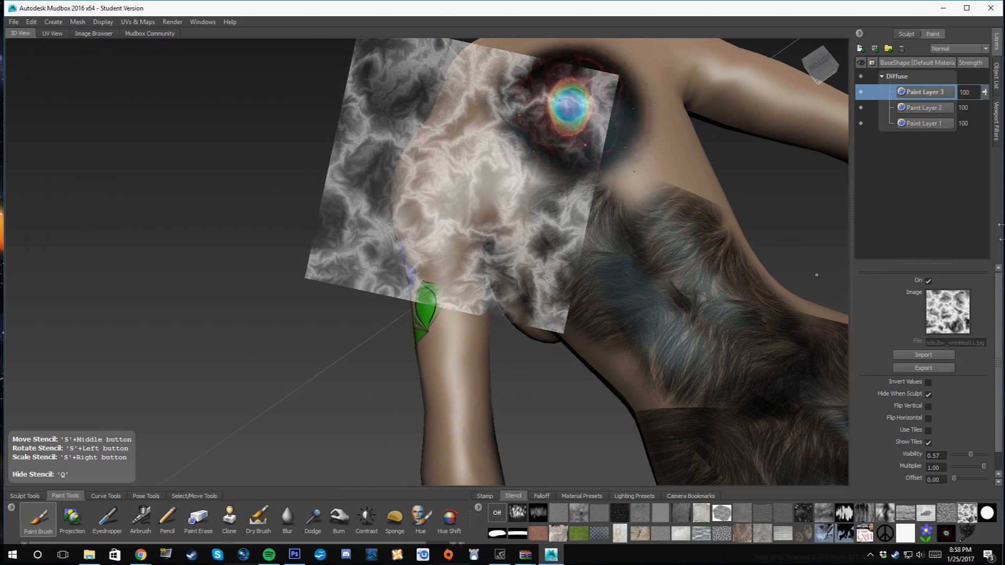
- Set the Paint Brush colour to black and paint the wrinkle pattern over the left shoulder blade and upper arm
{"action": "left_click", "coordinate": [38, 517]}
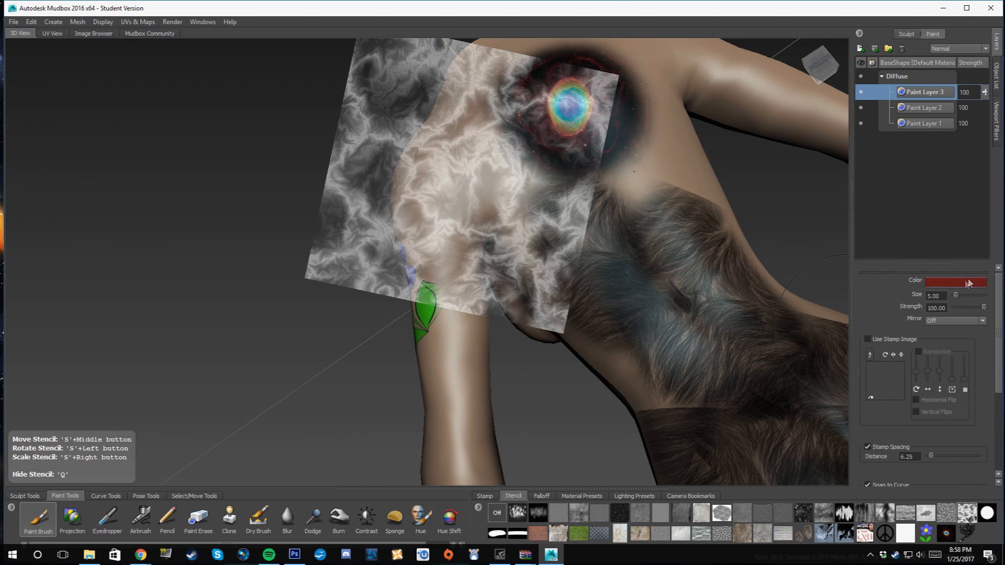
{"action": "left_click", "coordinate": [966, 284]}
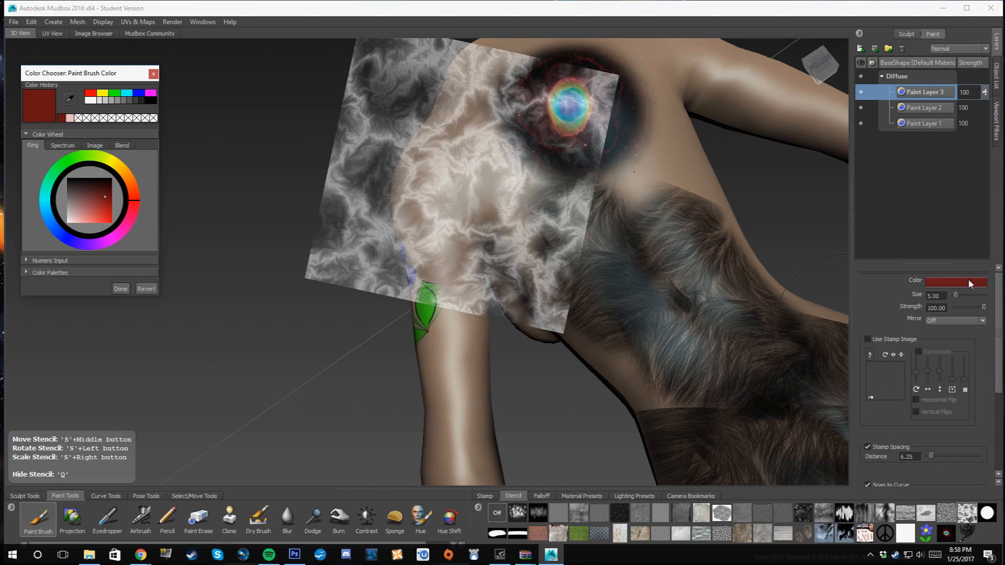
{"action": "left_click", "coordinate": [155, 102]}
{"action": "left_click", "coordinate": [124, 289]}
{"action": "mouse_move", "coordinate": [451, 172]}
{"action": "left_mouse_down"}
{"action": "mouse_move", "coordinate": [461, 186]}
{"action": "mouse_move", "coordinate": [426, 110]}
{"action": "mouse_move", "coordinate": [420, 260]}
{"action": "mouse_move", "coordinate": [509, 219]}
{"action": "left_mouse_up"}
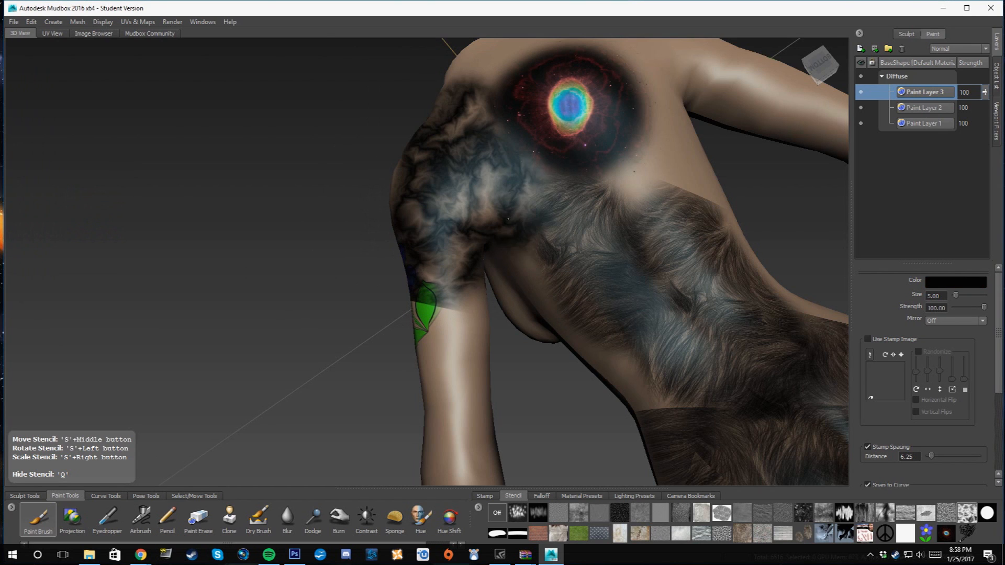
{"action": "mouse_move", "coordinate": [492, 172]}
{"action": "left_mouse_down"}
{"action": "mouse_move", "coordinate": [456, 68]}
{"action": "mouse_move", "coordinate": [489, 55]}
{"action": "left_mouse_up"}
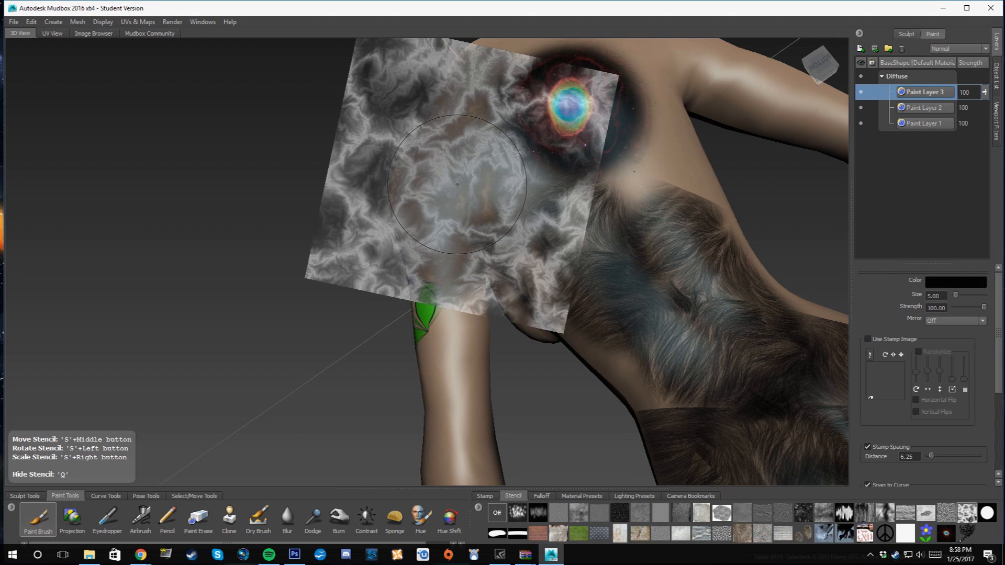
- Rotate and rescale the wrinkle stencil over the left shoulder and set the Paint Brush colour to cyan
{"action": "mouse_move", "coordinate": [479, 178]}
{"action": "left_mouse_down", "text": "alt"}
{"action": "mouse_move", "coordinate": [474, 131]}
{"action": "mouse_move", "coordinate": [474, 173]}
{"action": "left_mouse_up", "text": "alt"}
{"action": "mouse_move", "coordinate": [476, 178]}
{"action": "right_mouse_down"}
{"action": "mouse_move", "coordinate": [591, 180]}
{"action": "mouse_move", "coordinate": [473, 183]}
{"action": "right_mouse_up"}
{"action": "left_click_drag", "start_coordinate": [503, 316], "coordinate": [524, 309]}
{"action": "right_click_drag", "start_coordinate": [525, 309], "coordinate": [623, 304]}
{"action": "left_click", "coordinate": [954, 278]}
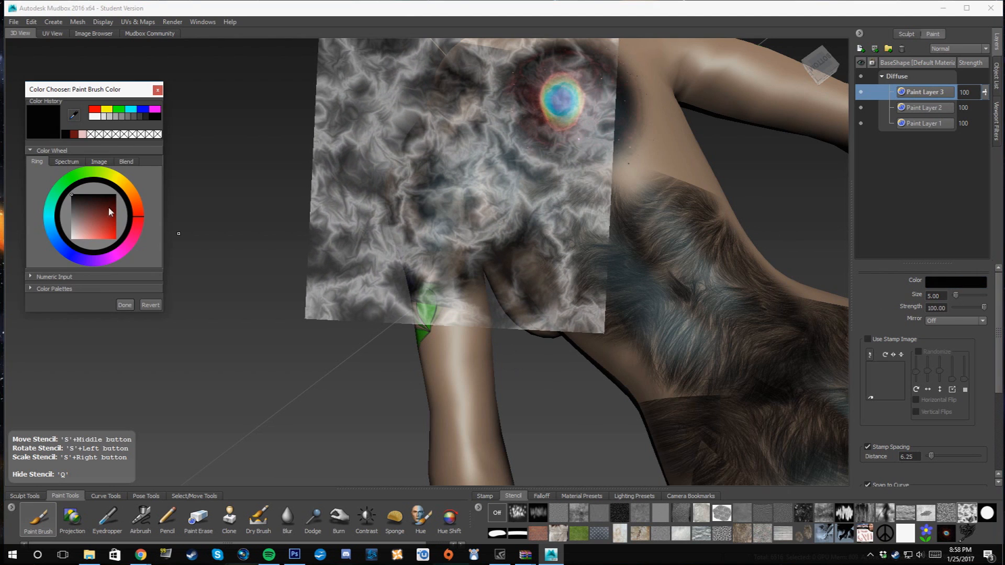
{"action": "left_click", "coordinate": [80, 228]}
{"action": "left_click", "coordinate": [131, 109]}
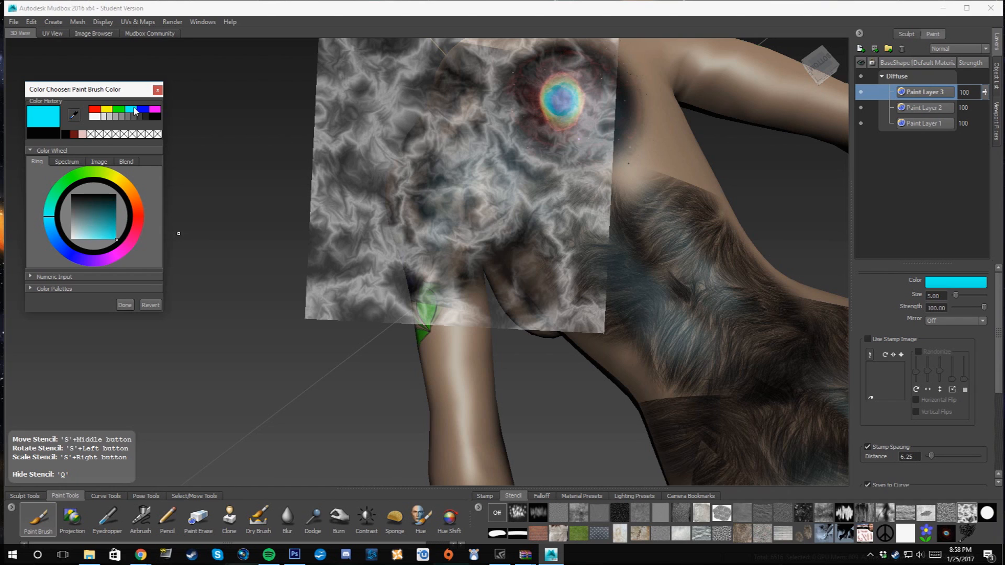
{"action": "left_click", "coordinate": [125, 305]}
- Try a cyan stroke over the left shoulder pattern at brush strength 22.80 and undo it
{"action": "left_click_drag", "start_coordinate": [976, 306], "coordinate": [974, 306]}
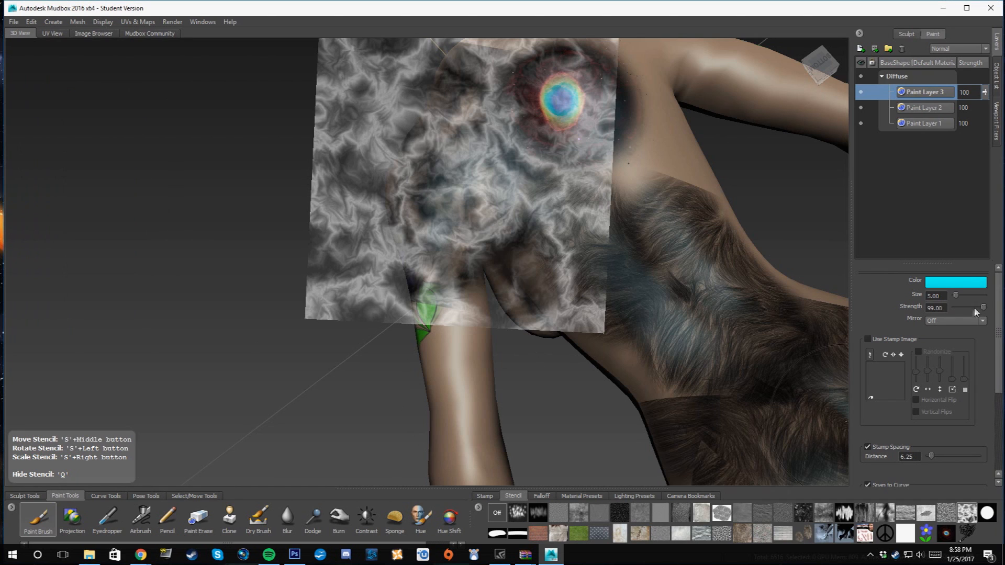
{"action": "left_click_drag", "start_coordinate": [984, 308], "coordinate": [981, 308]}
{"action": "mouse_move", "coordinate": [465, 197]}
{"action": "left_mouse_down"}
{"action": "mouse_move", "coordinate": [479, 193]}
{"action": "mouse_move", "coordinate": [466, 183]}
{"action": "left_mouse_up"}
{"action": "left_click", "coordinate": [28, 22]}
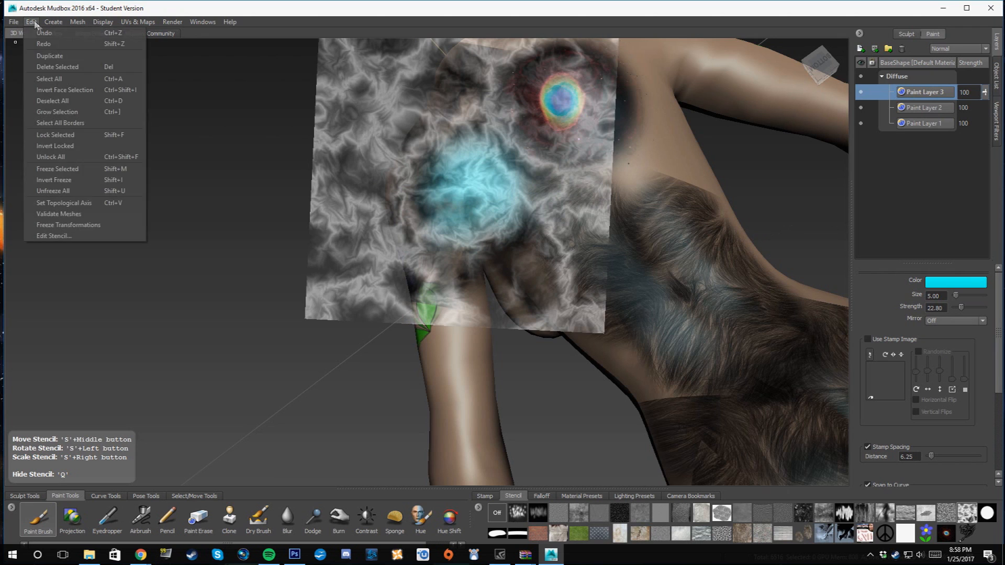
{"action": "left_click", "coordinate": [45, 31]}
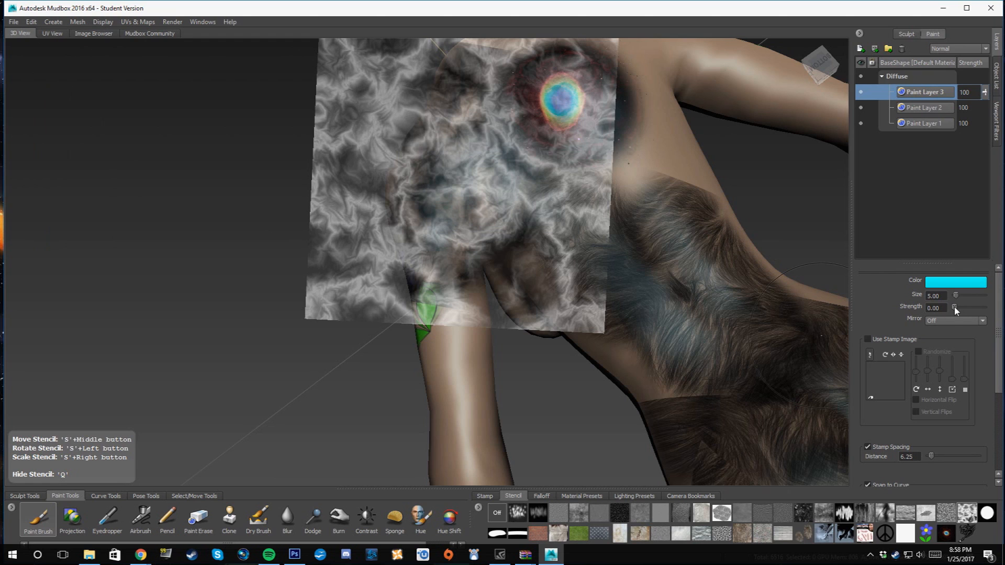
- Tint the left shoulder pattern with cyan at brush strength 1.80, comparing it without the stencil, and switch the stencil off
{"action": "key", "text": "q"}
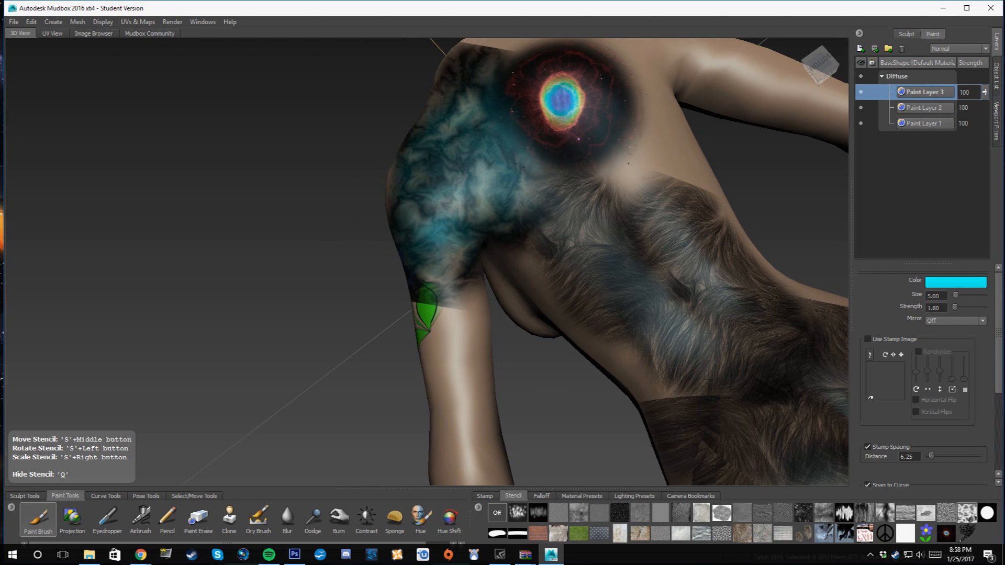
{"action": "key", "text": "q"}
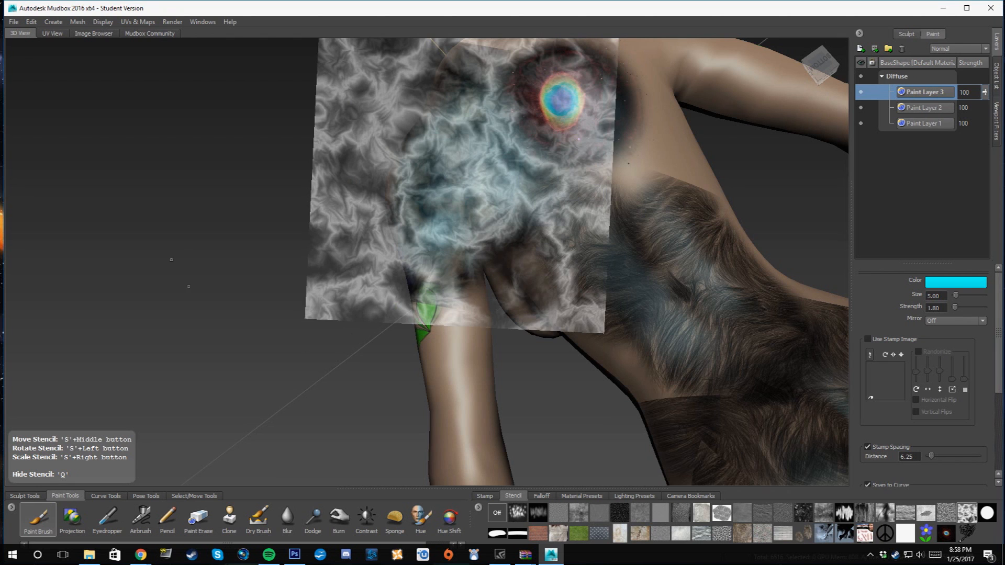
{"action": "left_click", "coordinate": [494, 520]}
- Examine the painted body from the back around to the front, from the thighs and belly up to the chest
{"action": "right_click_drag", "start_coordinate": [463, 183], "coordinate": [597, 158], "text": "alt"}
{"action": "middle_click_drag", "start_coordinate": [530, 131], "coordinate": [509, 218], "text": "alt"}
{"action": "left_click_drag", "start_coordinate": [509, 217], "coordinate": [754, 214], "text": "alt"}
{"action": "middle_click_drag", "start_coordinate": [537, 325], "coordinate": [594, 260], "text": "alt"}
{"action": "mouse_move", "coordinate": [593, 259]}
{"action": "left_mouse_down", "text": "alt"}
{"action": "mouse_move", "coordinate": [496, 138]}
{"action": "mouse_move", "coordinate": [621, 192]}
{"action": "left_mouse_up", "text": "alt"}
{"action": "right_click_drag", "start_coordinate": [686, 162], "coordinate": [617, 203], "text": "alt"}
{"action": "left_click_drag", "start_coordinate": [573, 170], "coordinate": [553, 235], "text": "alt"}
{"action": "middle_click_drag", "start_coordinate": [550, 110], "coordinate": [425, 298], "text": "alt"}
{"action": "left_click_drag", "start_coordinate": [427, 282], "coordinate": [471, 193], "text": "alt"}
{"action": "middle_click_drag", "start_coordinate": [586, 322], "coordinate": [416, 120], "text": "alt"}
{"action": "middle_click_drag", "start_coordinate": [463, 98], "coordinate": [614, 325], "text": "alt"}
{"action": "mouse_move", "coordinate": [508, 282]}
{"action": "middle_mouse_down", "text": "alt"}
{"action": "mouse_move", "coordinate": [529, 230]}
{"action": "mouse_move", "coordinate": [482, 183]}
{"action": "middle_mouse_up", "text": "alt"}
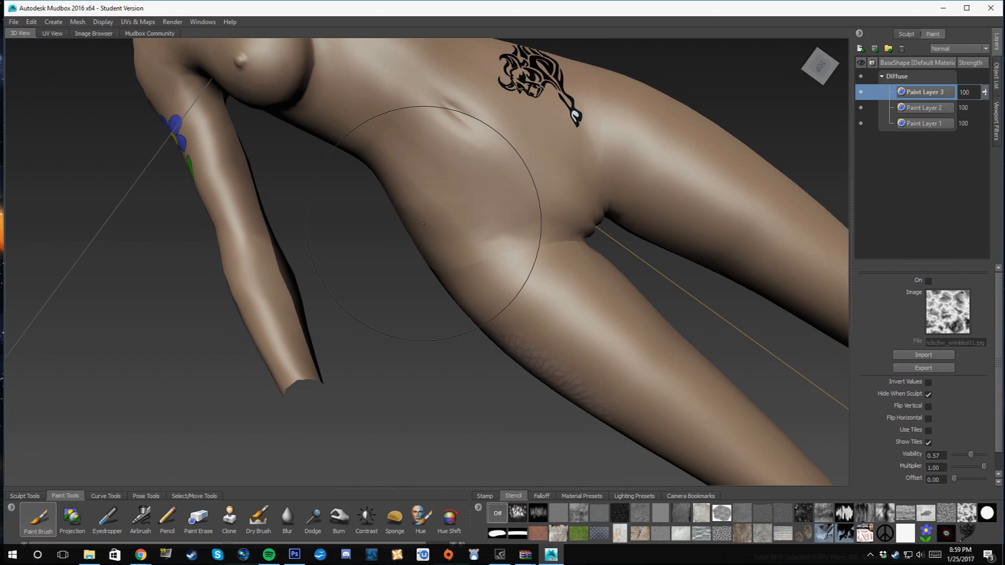
{"action": "middle_click_drag", "start_coordinate": [469, 113], "coordinate": [621, 369], "text": "alt"}
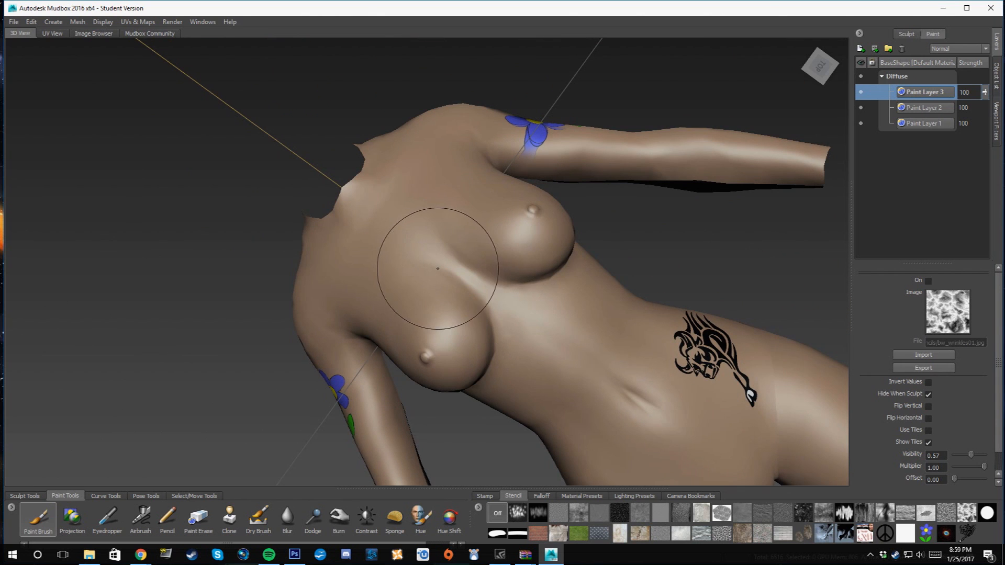
- Preview the rgb_fur.jpg and rgb_metalSkid.jpg stencils, and place bw_cellNoise.png diagonally over the upper chest
{"action": "left_click", "coordinate": [558, 534]}
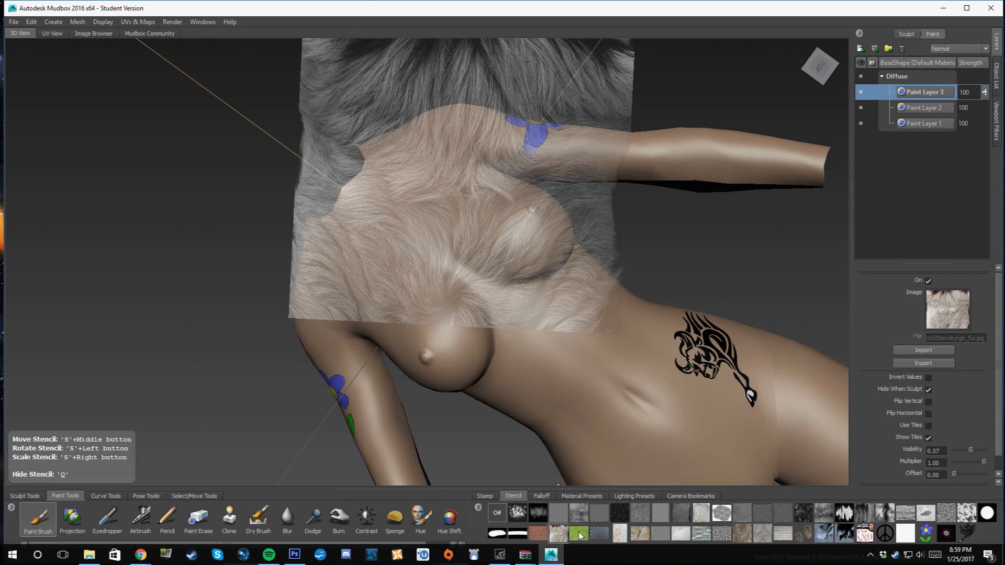
{"action": "left_click", "coordinate": [600, 534]}
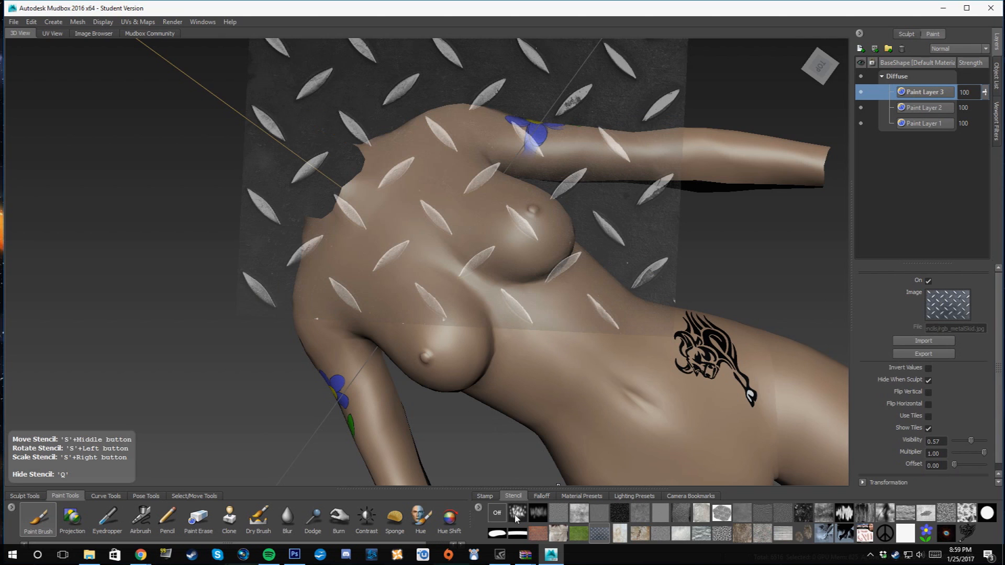
{"action": "left_click", "coordinate": [832, 541]}
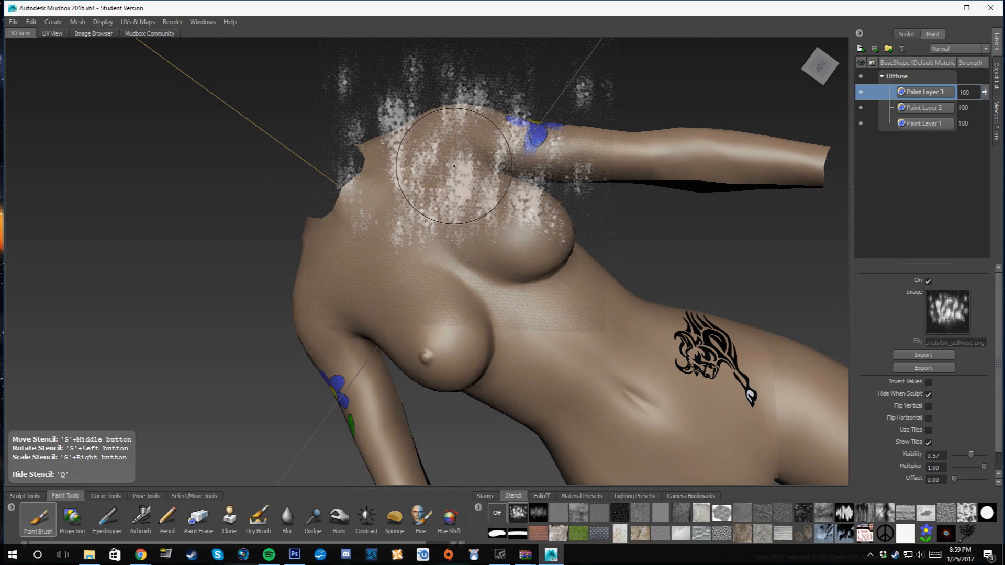
{"action": "middle_click_drag", "start_coordinate": [454, 166], "coordinate": [448, 246]}
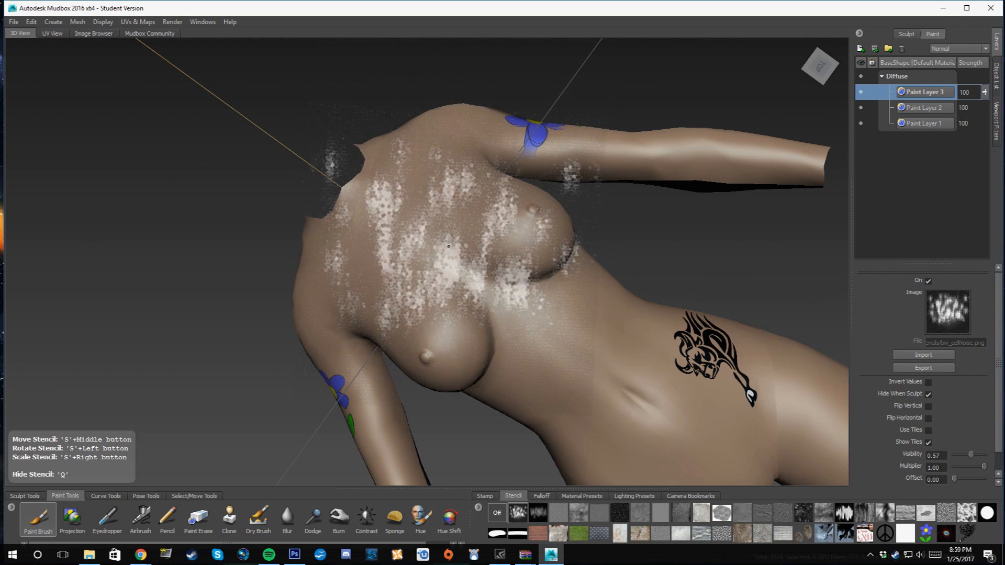
{"action": "mouse_move", "coordinate": [667, 245]}
{"action": "left_mouse_down", "text": "alt"}
{"action": "mouse_move", "coordinate": [664, 285]}
{"action": "mouse_move", "coordinate": [660, 249]}
{"action": "left_mouse_up", "text": "alt"}
{"action": "scroll", "coordinate": [494, 198], "scroll_direction": "up", "scroll_amount": 5}
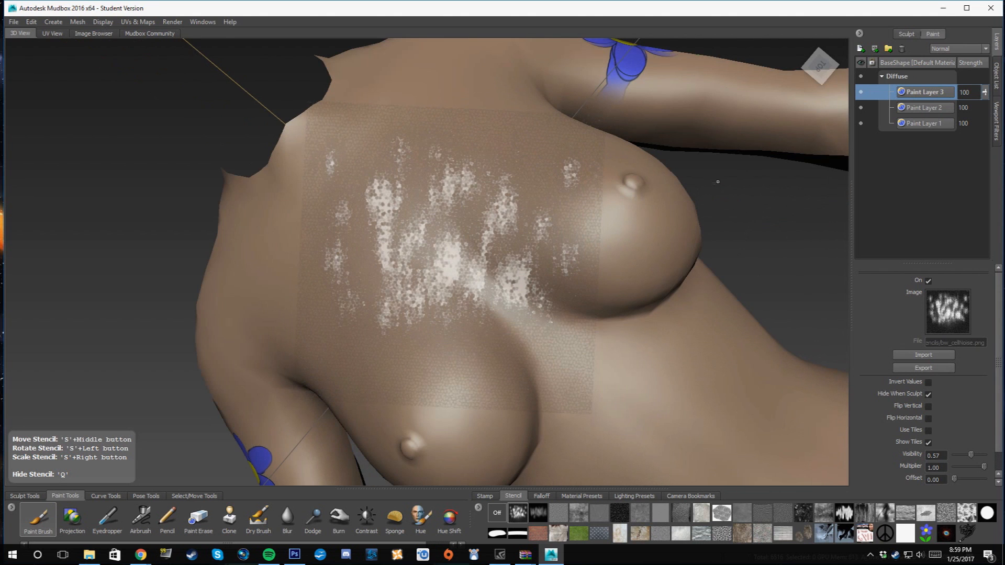
{"action": "mouse_move", "coordinate": [719, 187]}
{"action": "left_mouse_down"}
{"action": "mouse_move", "coordinate": [545, 146]}
{"action": "mouse_move", "coordinate": [738, 224]}
{"action": "left_mouse_up"}
{"action": "middle_click_drag", "start_coordinate": [738, 224], "coordinate": [763, 225], "text": "alt"}
{"action": "mouse_move", "coordinate": [500, 247]}
{"action": "middle_mouse_down"}
{"action": "mouse_move", "coordinate": [657, 292]}
{"action": "mouse_move", "coordinate": [668, 314]}
{"action": "middle_mouse_up"}
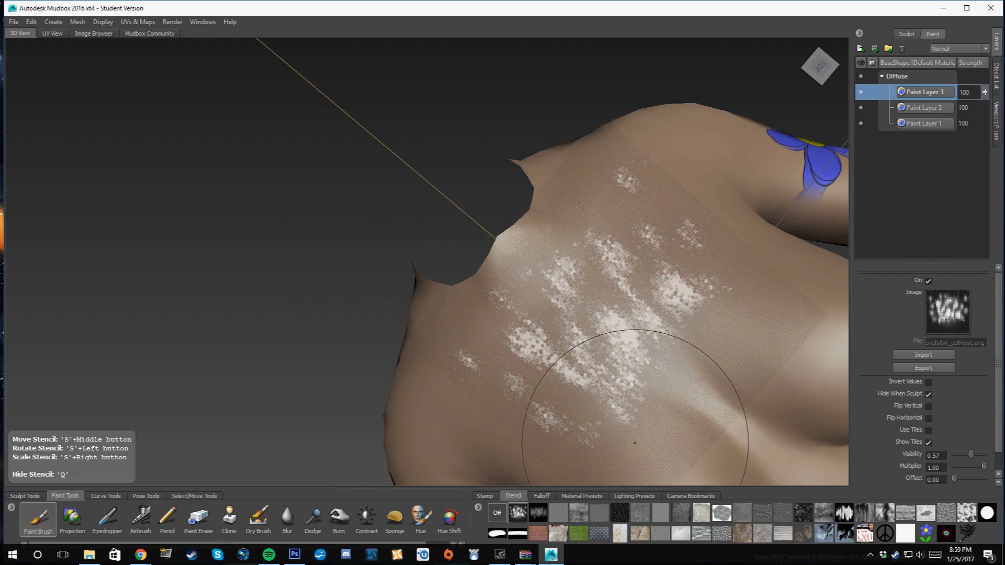
- Project the cell noise pattern across the upper chest with the Projection brush at strength 68.40, shifting the stencil between strokes
{"action": "left_click", "coordinate": [72, 517]}
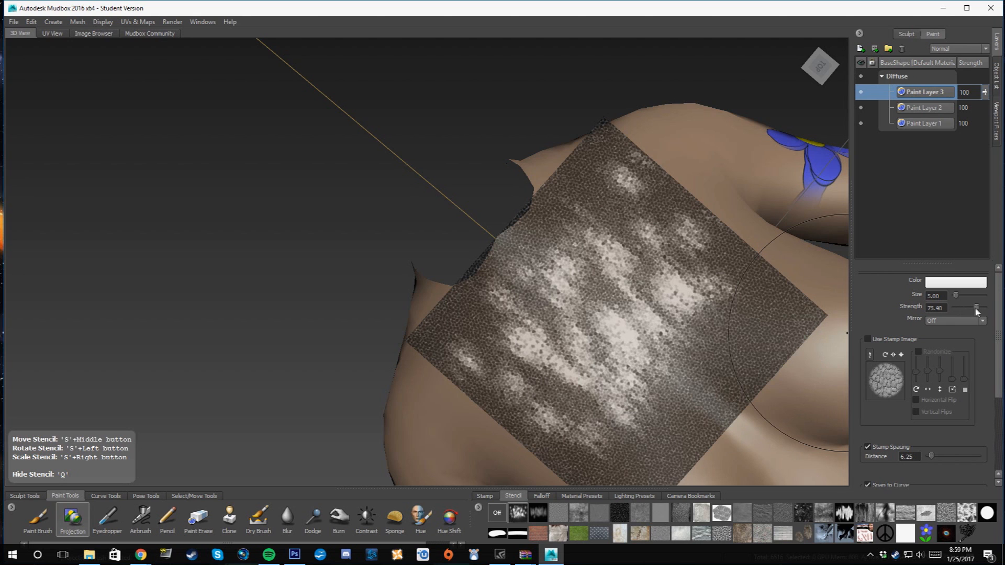
{"action": "mouse_move", "coordinate": [613, 316]}
{"action": "left_mouse_down"}
{"action": "mouse_move", "coordinate": [637, 300]}
{"action": "mouse_move", "coordinate": [602, 321]}
{"action": "mouse_move", "coordinate": [589, 309]}
{"action": "mouse_move", "coordinate": [600, 335]}
{"action": "mouse_move", "coordinate": [610, 289]}
{"action": "left_mouse_up"}
{"action": "middle_click_drag", "start_coordinate": [610, 289], "coordinate": [543, 341]}
{"action": "mouse_move", "coordinate": [516, 387]}
{"action": "left_mouse_down"}
{"action": "mouse_move", "coordinate": [491, 385]}
{"action": "mouse_move", "coordinate": [511, 341]}
{"action": "mouse_move", "coordinate": [575, 410]}
{"action": "mouse_move", "coordinate": [567, 417]}
{"action": "mouse_move", "coordinate": [583, 397]}
{"action": "left_mouse_up"}
{"action": "mouse_move", "coordinate": [568, 378]}
{"action": "middle_mouse_down"}
{"action": "mouse_move", "coordinate": [702, 257]}
{"action": "mouse_move", "coordinate": [687, 262]}
{"action": "middle_mouse_up"}
{"action": "left_click_drag", "start_coordinate": [699, 231], "coordinate": [584, 225]}
- Extend the projected cell noise pattern over the base of the neck, the left collarbone and the upper left breast
{"action": "middle_click_drag", "start_coordinate": [639, 259], "coordinate": [539, 243]}
{"action": "left_click_drag", "start_coordinate": [511, 244], "coordinate": [576, 233]}
{"action": "middle_click_drag", "start_coordinate": [579, 232], "coordinate": [633, 187]}
{"action": "left_click_drag", "start_coordinate": [640, 222], "coordinate": [605, 235]}
{"action": "mouse_move", "coordinate": [623, 273]}
{"action": "middle_mouse_down"}
{"action": "mouse_move", "coordinate": [608, 260]}
{"action": "mouse_move", "coordinate": [693, 367]}
{"action": "mouse_move", "coordinate": [731, 397]}
{"action": "middle_mouse_up"}
{"action": "mouse_move", "coordinate": [725, 363]}
{"action": "left_mouse_down"}
{"action": "mouse_move", "coordinate": [741, 387]}
{"action": "mouse_move", "coordinate": [745, 299]}
{"action": "left_mouse_up"}
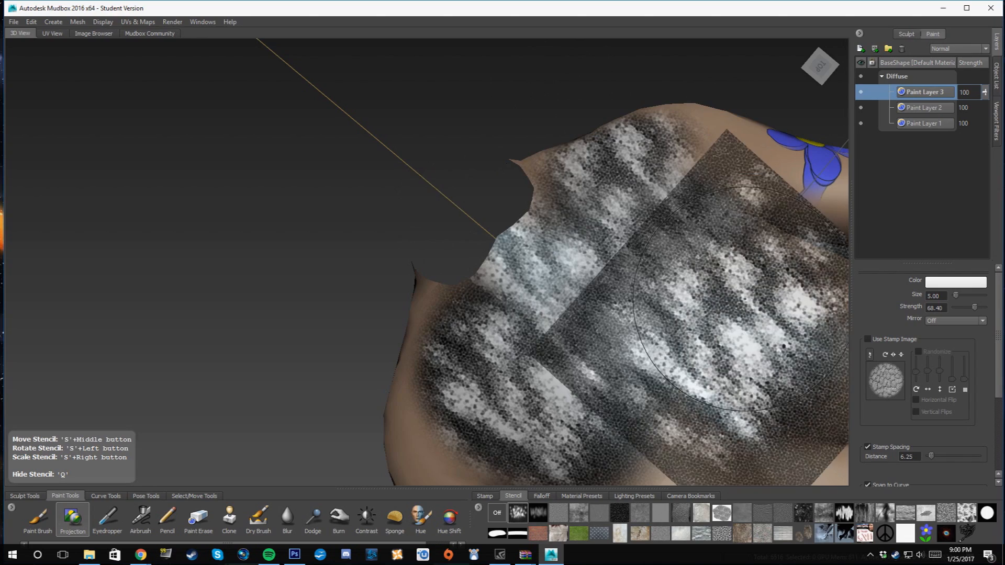
- Project the cell noise pattern onto the upper right breast and the front of the right shoulder
{"action": "middle_click_drag", "start_coordinate": [745, 299], "coordinate": [713, 172], "text": "alt"}
{"action": "mouse_move", "coordinate": [730, 266]}
{"action": "middle_mouse_down"}
{"action": "mouse_move", "coordinate": [678, 273]}
{"action": "mouse_move", "coordinate": [602, 246]}
{"action": "middle_mouse_up"}
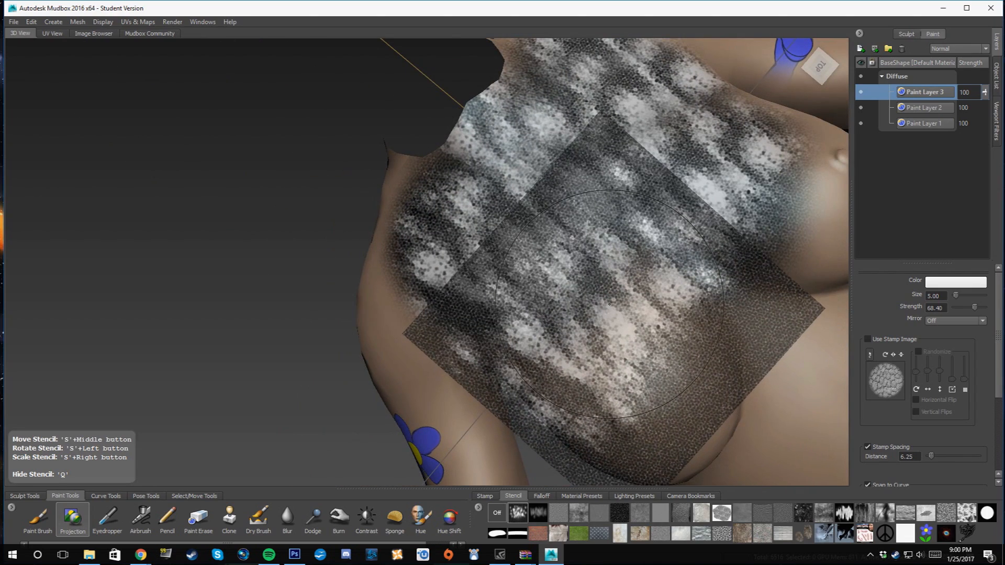
{"action": "left_click_drag", "start_coordinate": [609, 304], "coordinate": [590, 305]}
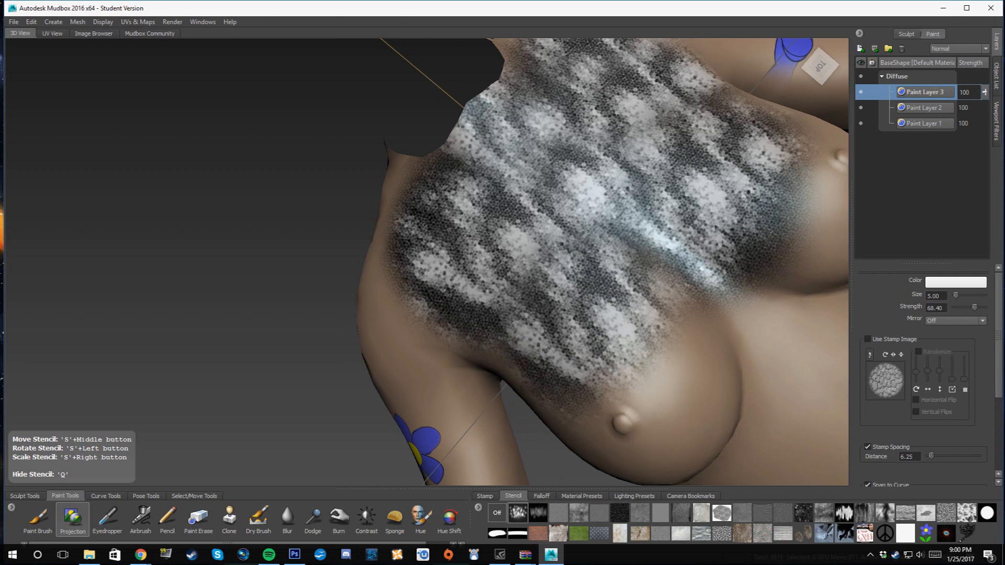
{"action": "left_click_drag", "start_coordinate": [543, 350], "coordinate": [543, 351]}
{"action": "mouse_move", "coordinate": [598, 324]}
{"action": "middle_mouse_down"}
{"action": "mouse_move", "coordinate": [485, 304]}
{"action": "mouse_move", "coordinate": [428, 226]}
{"action": "middle_mouse_up"}
{"action": "mouse_move", "coordinate": [428, 225]}
{"action": "left_mouse_down"}
{"action": "mouse_move", "coordinate": [418, 226]}
{"action": "mouse_move", "coordinate": [437, 173]}
{"action": "mouse_move", "coordinate": [398, 209]}
{"action": "left_mouse_up"}
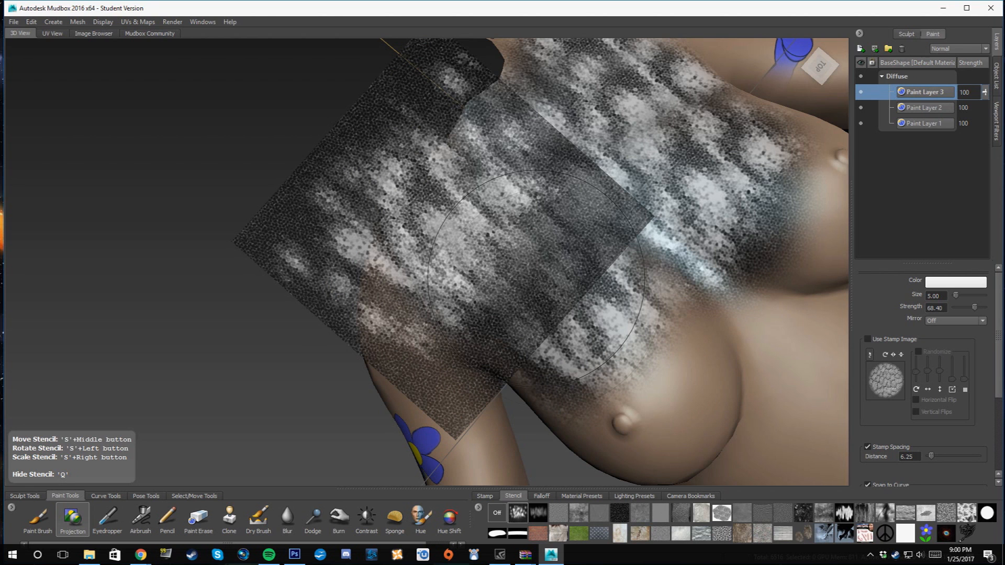
- Switch the stencil off and review the chest pattern on the whole front of the body
{"action": "left_click", "coordinate": [502, 520]}
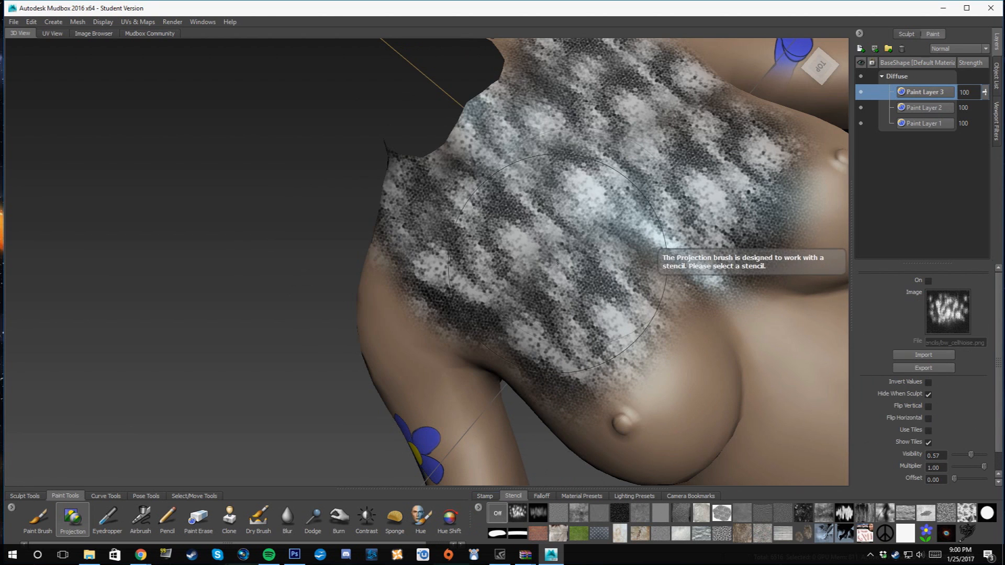
{"action": "scroll", "coordinate": [479, 250], "scroll_direction": "down", "scroll_amount": 5}
{"action": "left_click_drag", "start_coordinate": [597, 334], "coordinate": [619, 227], "text": "alt"}
{"action": "left_click_drag", "start_coordinate": [576, 298], "coordinate": [622, 53], "text": "alt"}
{"action": "middle_click_drag", "start_coordinate": [594, 352], "coordinate": [564, 268], "text": "alt"}
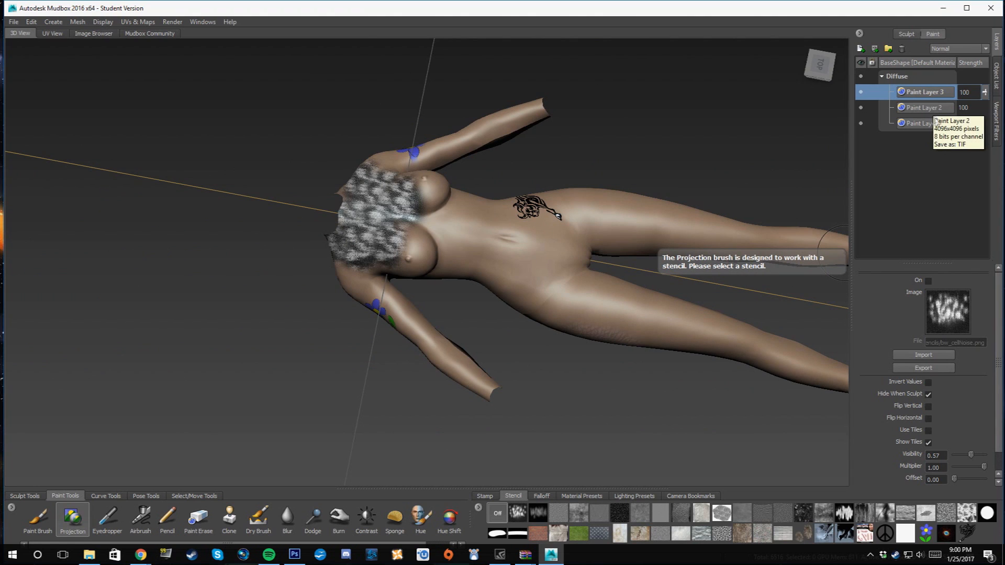
- Export the diffuse paint channel as tattoo.psd in the Monikopaint folder and switch to it in Photoshop in a maximized window
{"action": "right_click", "coordinate": [920, 169]}
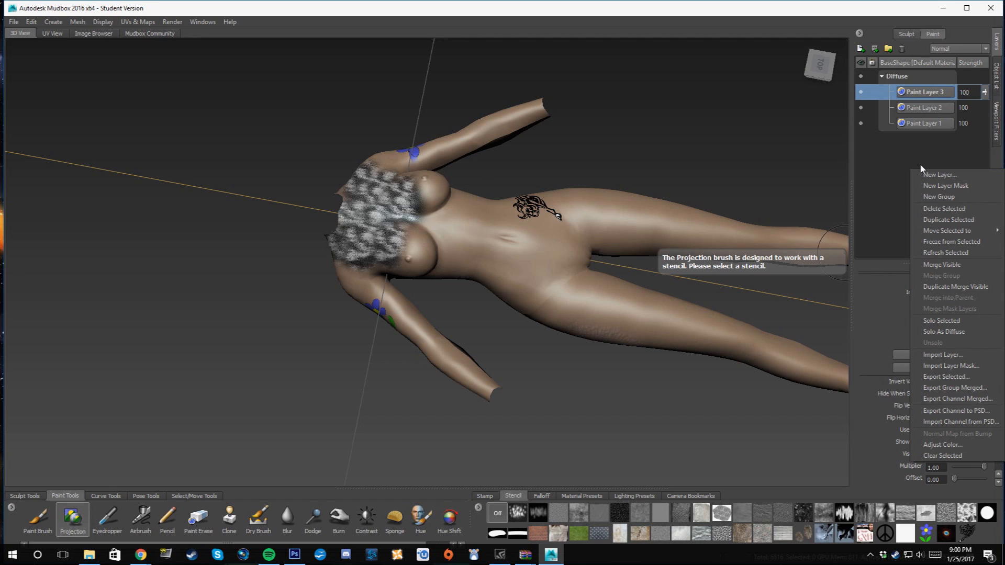
{"action": "left_click", "coordinate": [971, 409]}
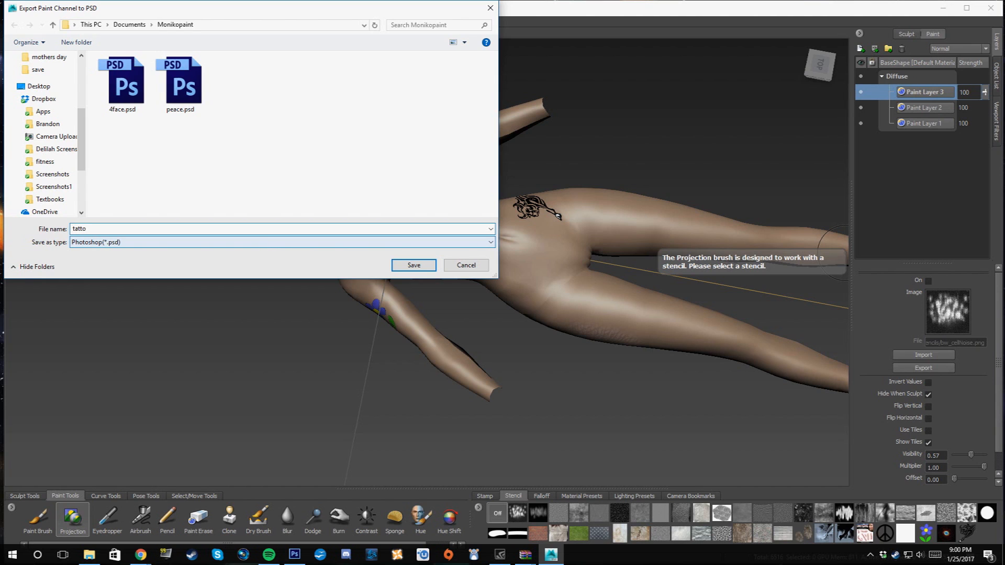
{"action": "key", "text": "Return"}
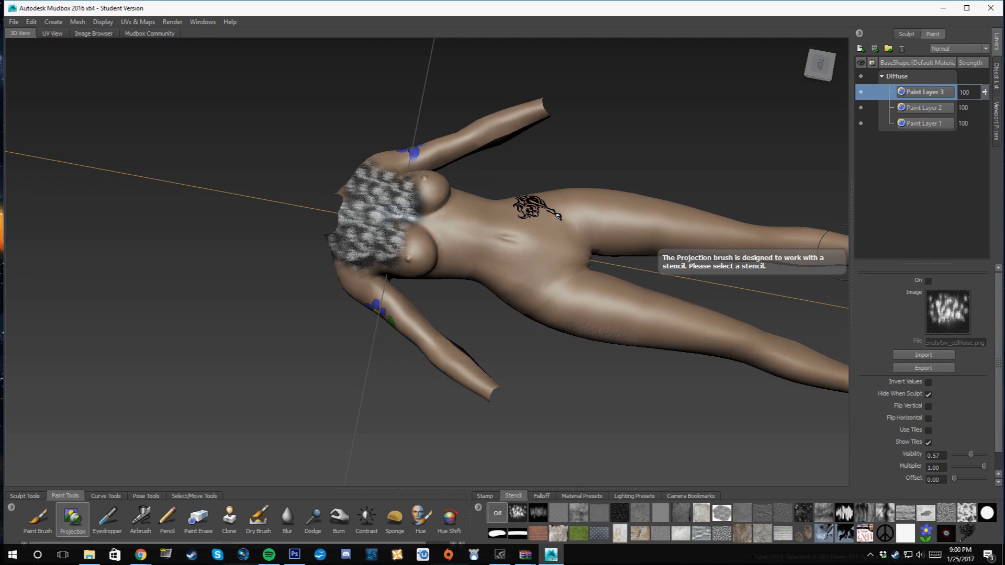
{"action": "key", "text": "alt+Tab"}
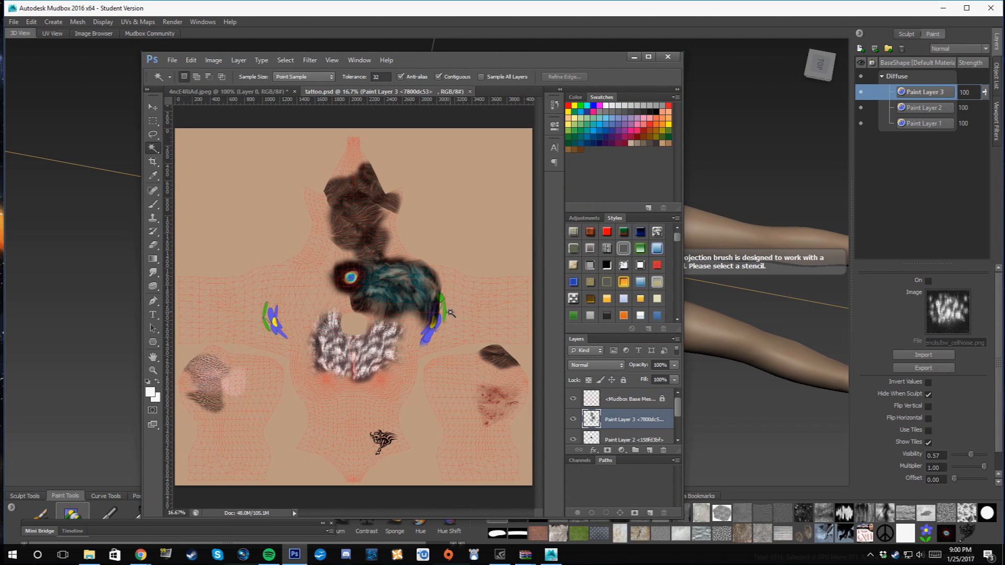
{"action": "left_click", "coordinate": [648, 61]}
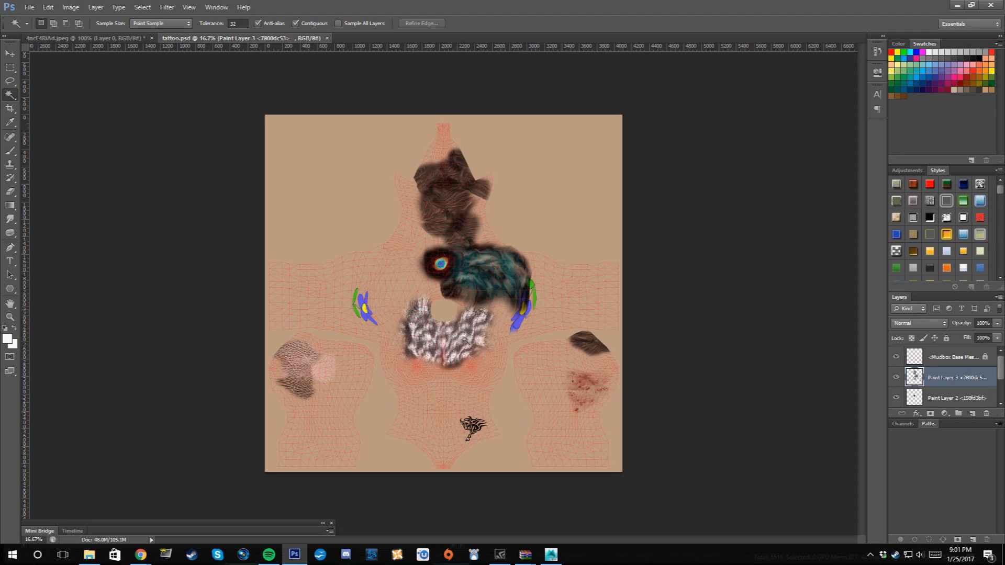
- Place femalebody_1.dds from the Desktop folder into tattoo.psd as a new layer
{"action": "left_click", "coordinate": [89, 554]}
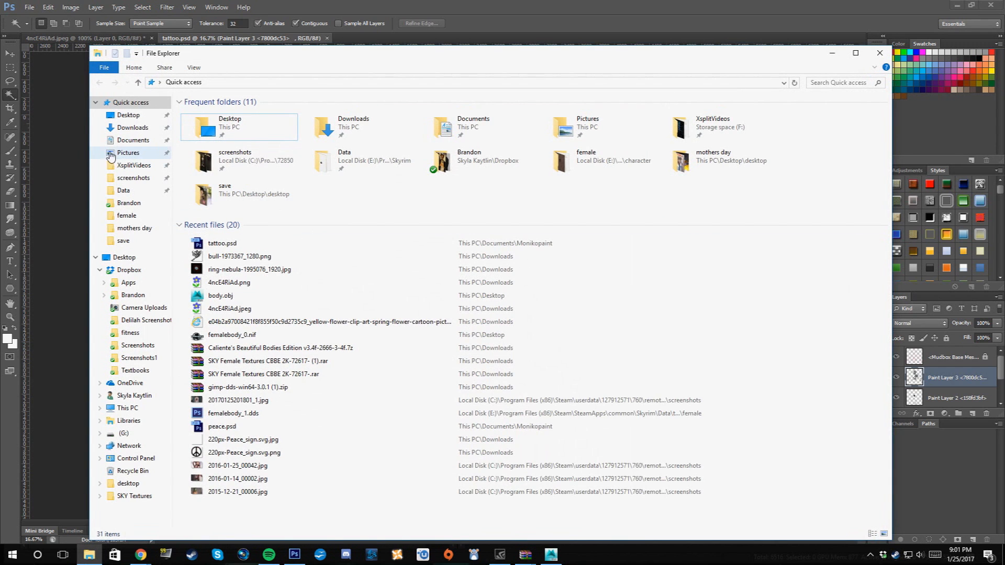
{"action": "left_click", "coordinate": [128, 115]}
{"action": "left_click_drag", "start_coordinate": [293, 58], "coordinate": [707, 77]}
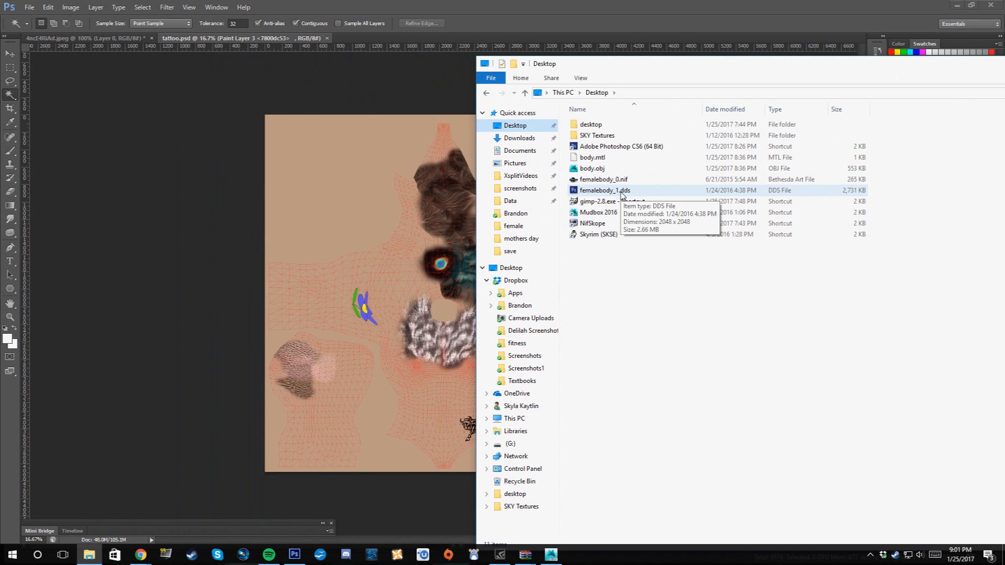
{"action": "left_click_drag", "start_coordinate": [626, 192], "coordinate": [370, 255]}
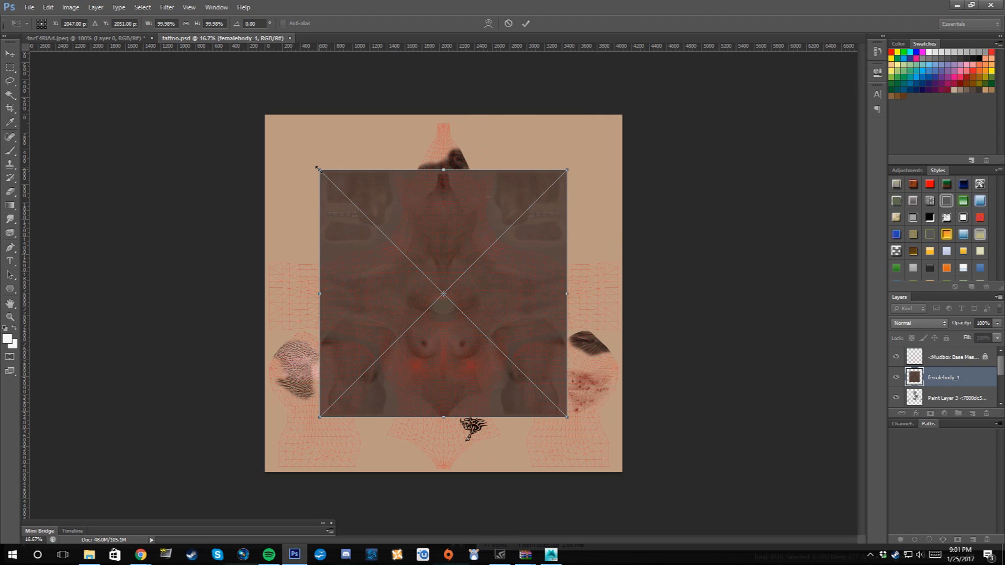
- Scale the placed femalebody_1 texture from its centre to fill the canvas and move its layer beneath Paint Layer 1
{"action": "left_click_drag", "start_coordinate": [317, 168], "coordinate": [258, 120], "text": "alt+shift"}
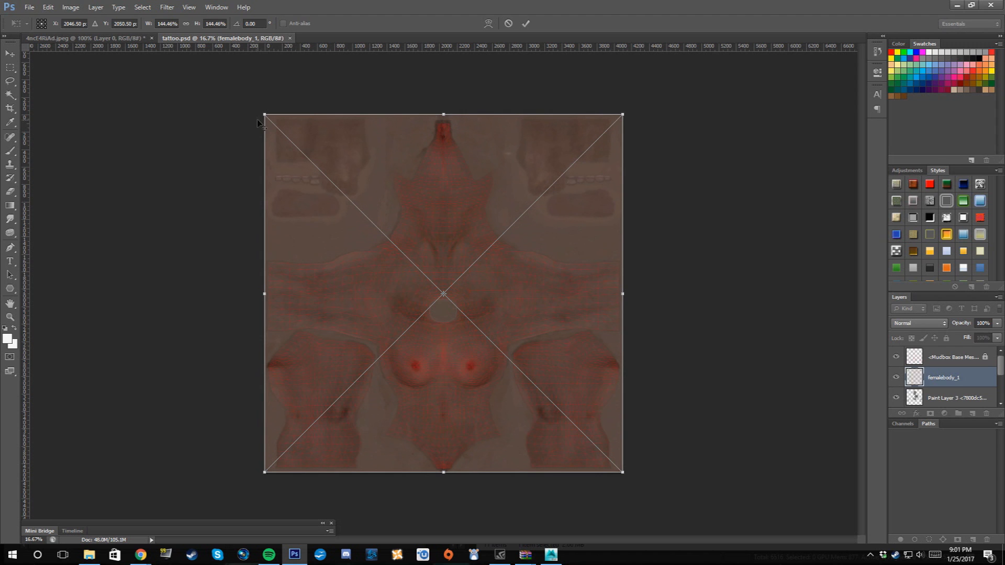
{"action": "mouse_move", "coordinate": [623, 474]}
{"action": "left_mouse_down"}
{"action": "mouse_move", "coordinate": [630, 386]}
{"action": "mouse_move", "coordinate": [585, 386]}
{"action": "mouse_move", "coordinate": [619, 406]}
{"action": "mouse_move", "coordinate": [623, 476]}
{"action": "left_mouse_up"}
{"action": "left_click", "coordinate": [525, 23]}
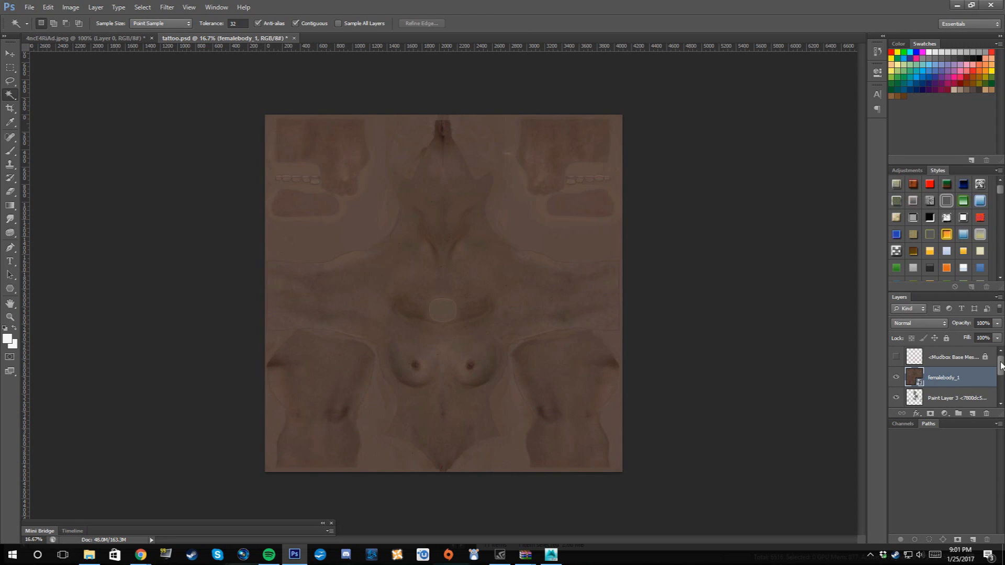
{"action": "left_click_drag", "start_coordinate": [1001, 362], "coordinate": [1001, 365]}
{"action": "mouse_move", "coordinate": [951, 399]}
{"action": "left_mouse_down"}
{"action": "mouse_move", "coordinate": [942, 369]}
{"action": "mouse_move", "coordinate": [1001, 376]}
{"action": "mouse_move", "coordinate": [1001, 387]}
{"action": "mouse_move", "coordinate": [960, 369]}
{"action": "mouse_move", "coordinate": [959, 357]}
{"action": "mouse_move", "coordinate": [961, 397]}
{"action": "mouse_move", "coordinate": [948, 381]}
{"action": "left_mouse_up"}
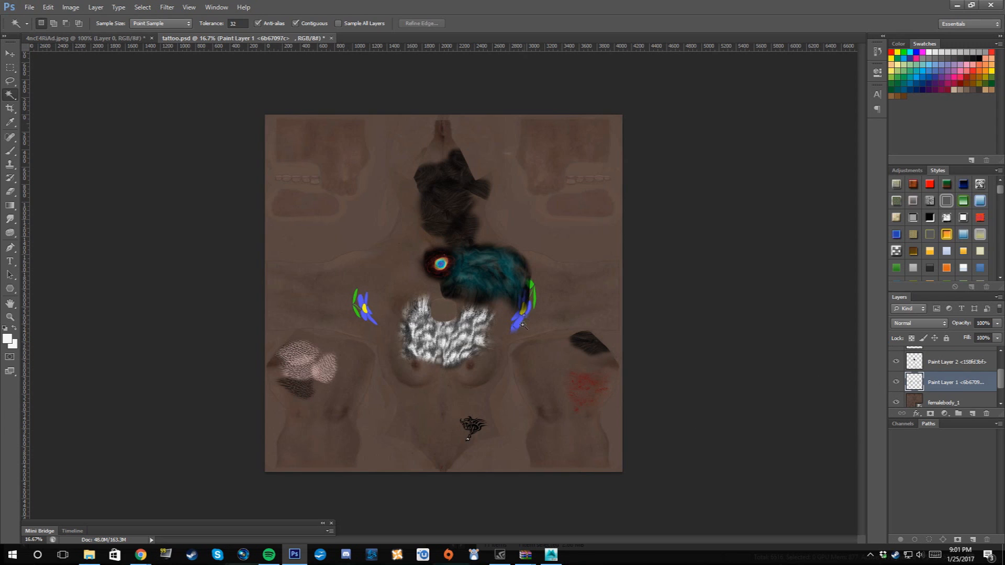
- Set the Eraser to 100% opacity and try to erase paint on Paint Layer 1 where the flower meets the teal pattern
{"action": "left_click", "coordinate": [10, 192]}
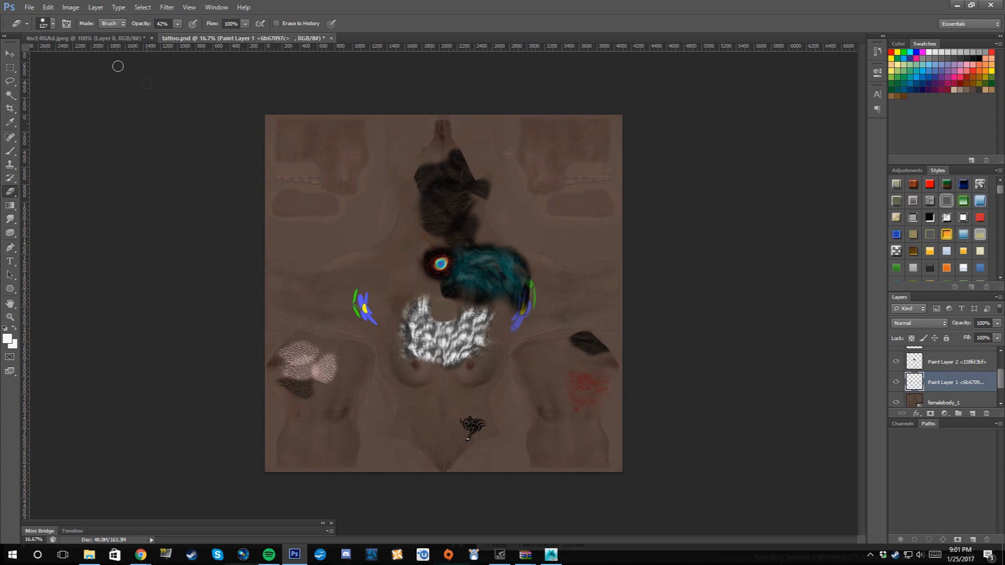
{"action": "left_click_drag", "start_coordinate": [178, 24], "coordinate": [212, 36]}
{"action": "left_click", "coordinate": [520, 297]}
{"action": "left_click", "coordinate": [504, 209]}
{"action": "left_click", "coordinate": [531, 307]}
{"action": "left_click", "coordinate": [504, 209]}
- Save the texture in D3D/DDS format on the Desktop, replacing the existing femalebody_1.dds
{"action": "left_click", "coordinate": [28, 7]}
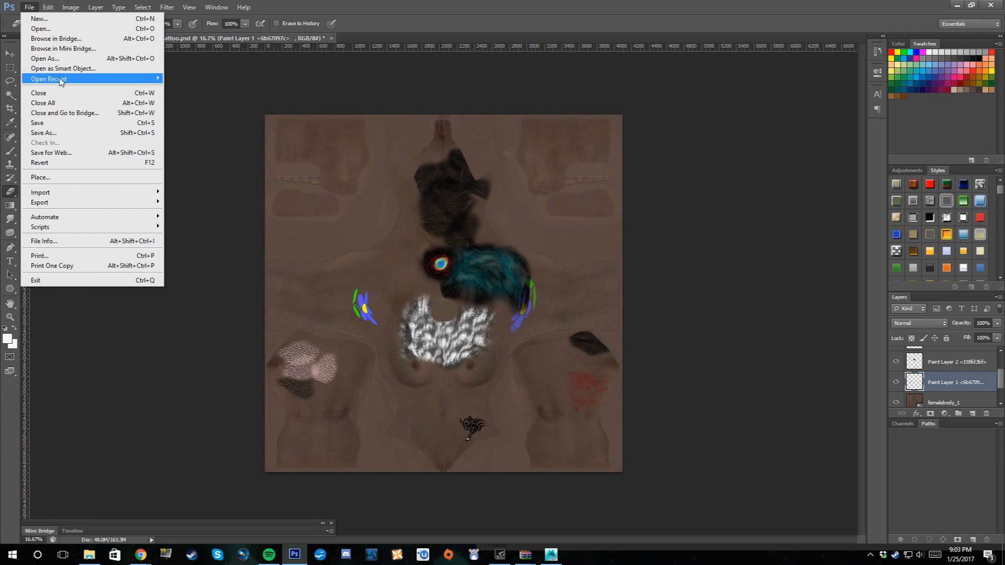
{"action": "left_click", "coordinate": [67, 133]}
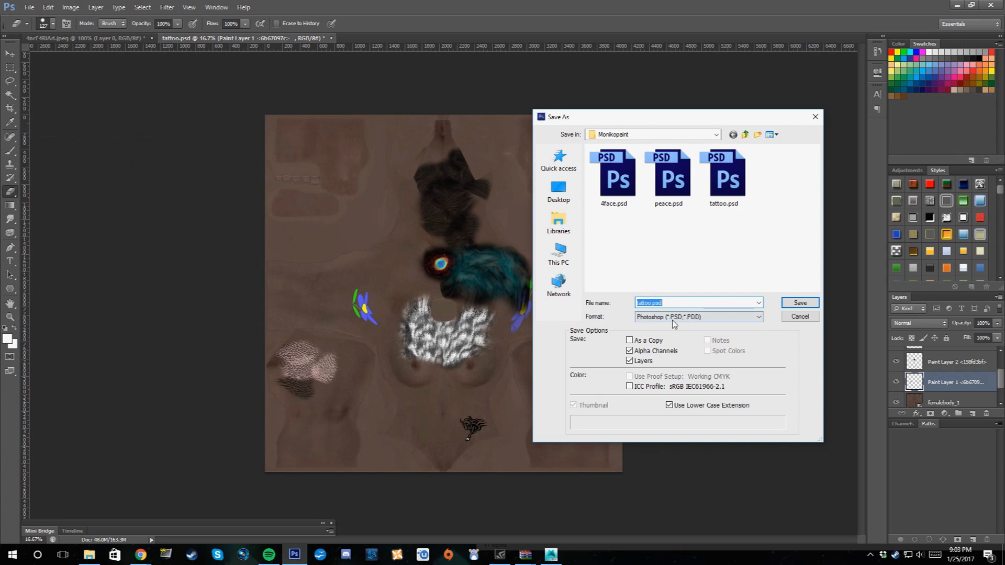
{"action": "left_click", "coordinate": [675, 317]}
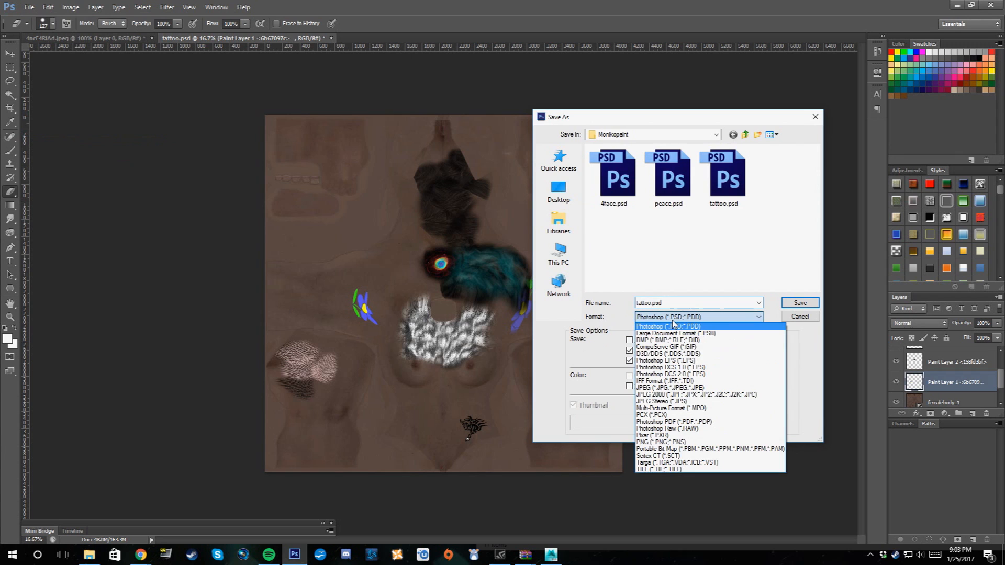
{"action": "left_click", "coordinate": [671, 354]}
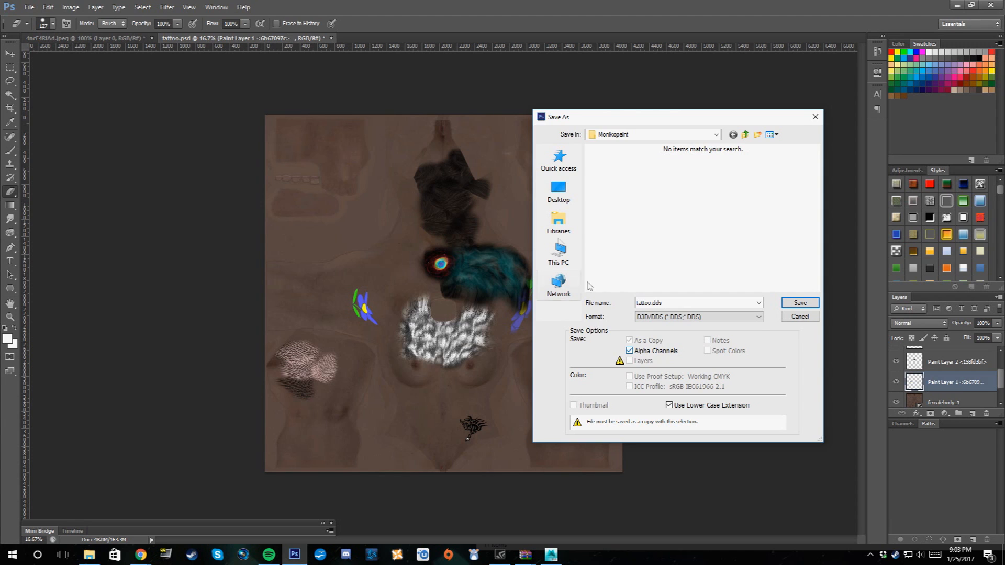
{"action": "left_click", "coordinate": [565, 192]}
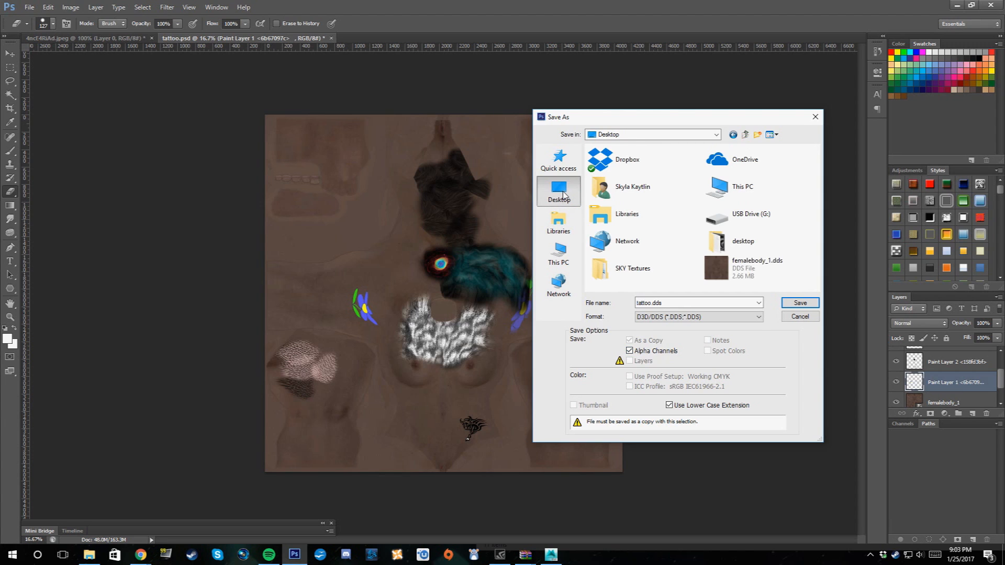
{"action": "left_click", "coordinate": [765, 273]}
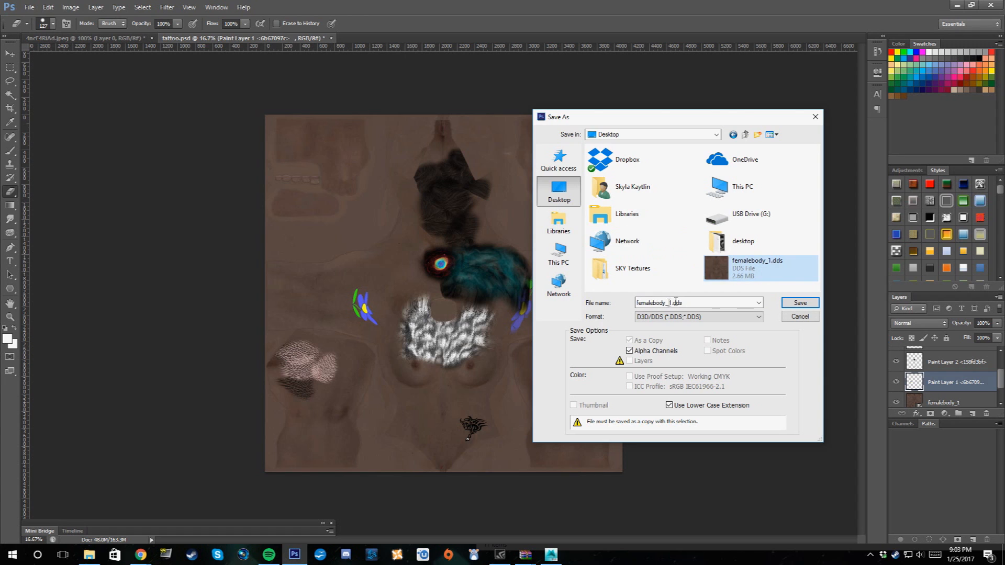
{"action": "left_click", "coordinate": [800, 308]}
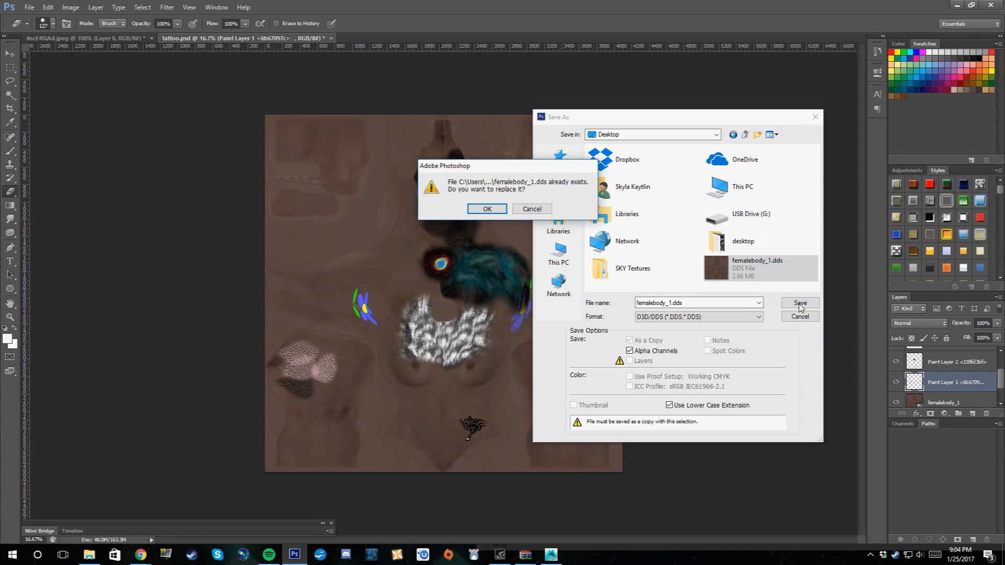
{"action": "left_click", "coordinate": [487, 210]}
- Review the normal map settings and save the DDS as DXT5 ARGB 8 bpp interpolated alpha with generated MIP maps
{"action": "left_click", "coordinate": [427, 142]}
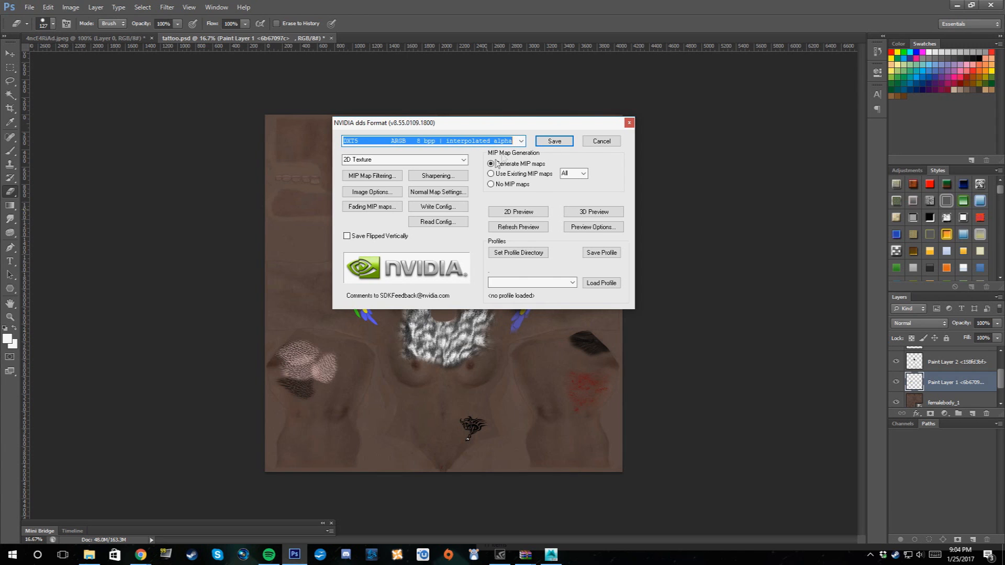
{"action": "left_click", "coordinate": [454, 194]}
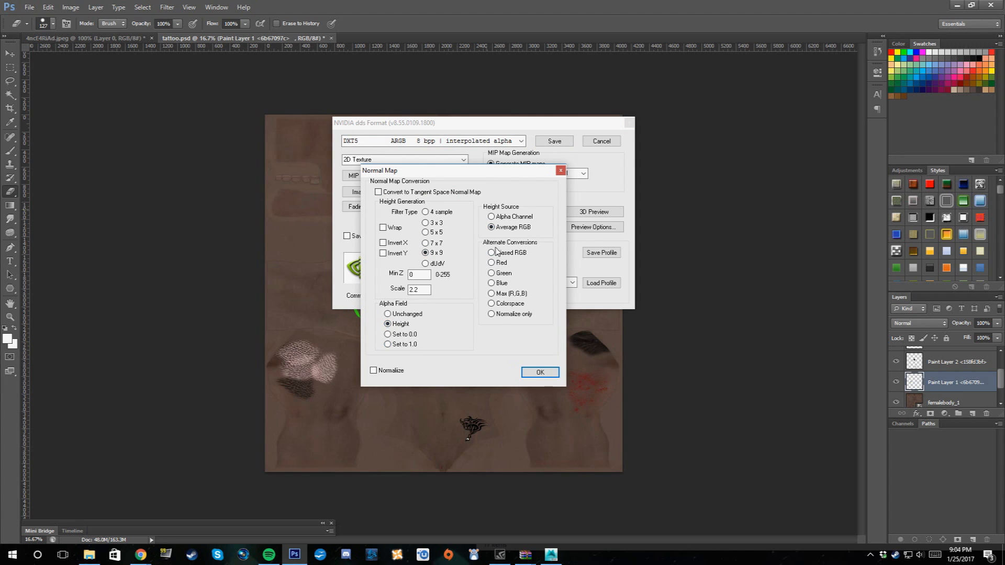
{"action": "left_click", "coordinate": [542, 373]}
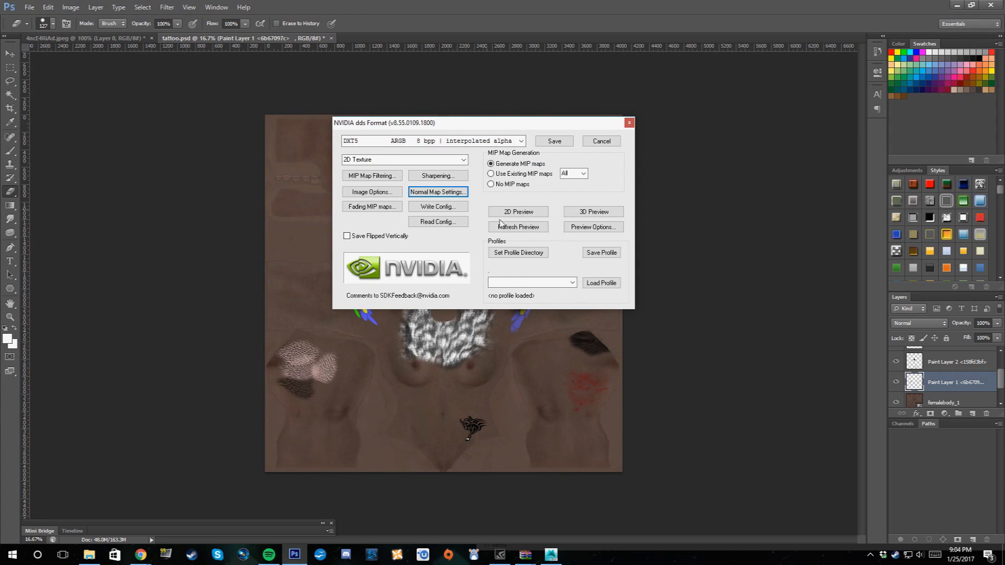
{"action": "left_click", "coordinate": [562, 141]}
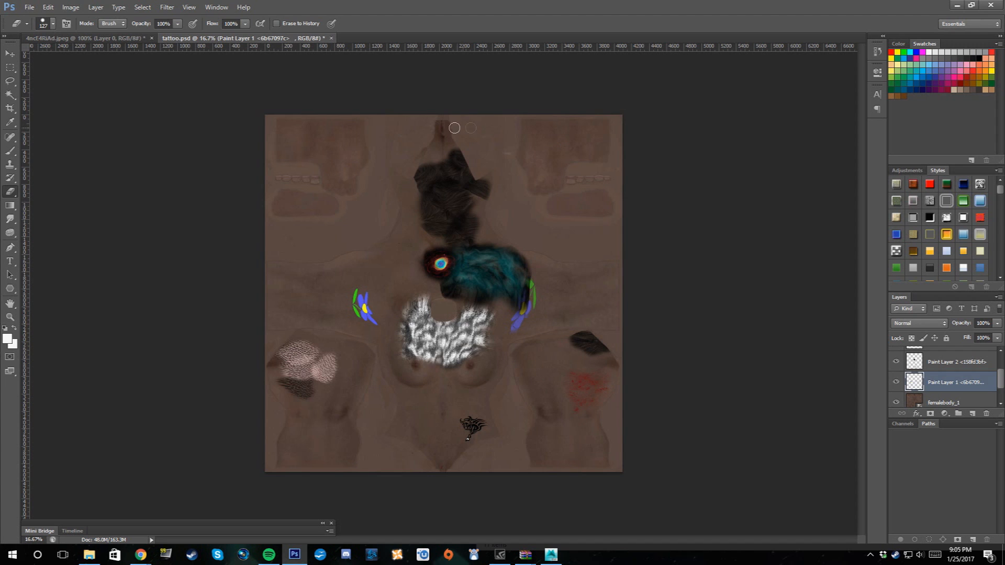
- Clear the open windows off the desktop and move the femalebody_1.dds file to an empty spot above the program shortcuts
{"action": "left_click", "coordinate": [955, 6]}
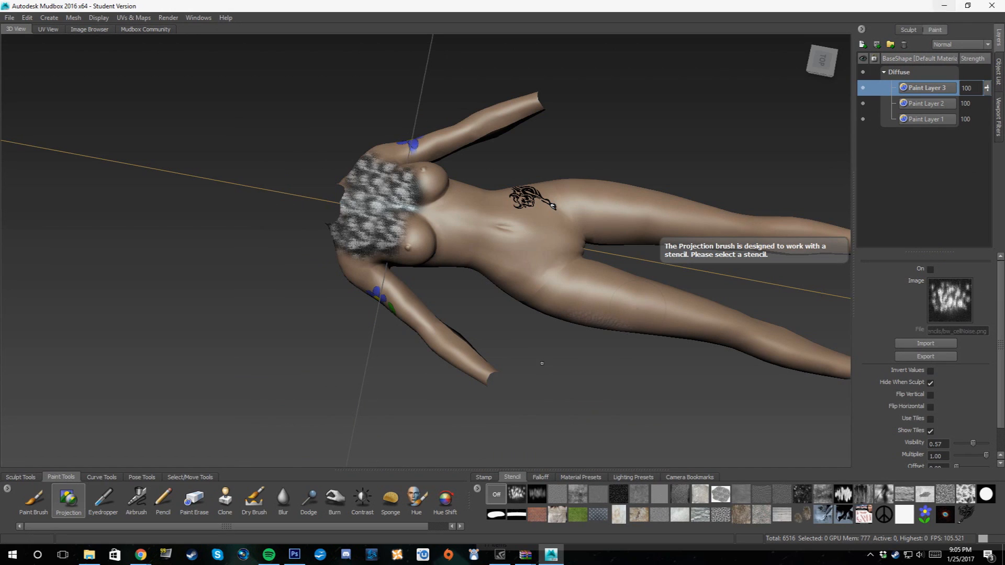
{"action": "left_click", "coordinate": [946, 5]}
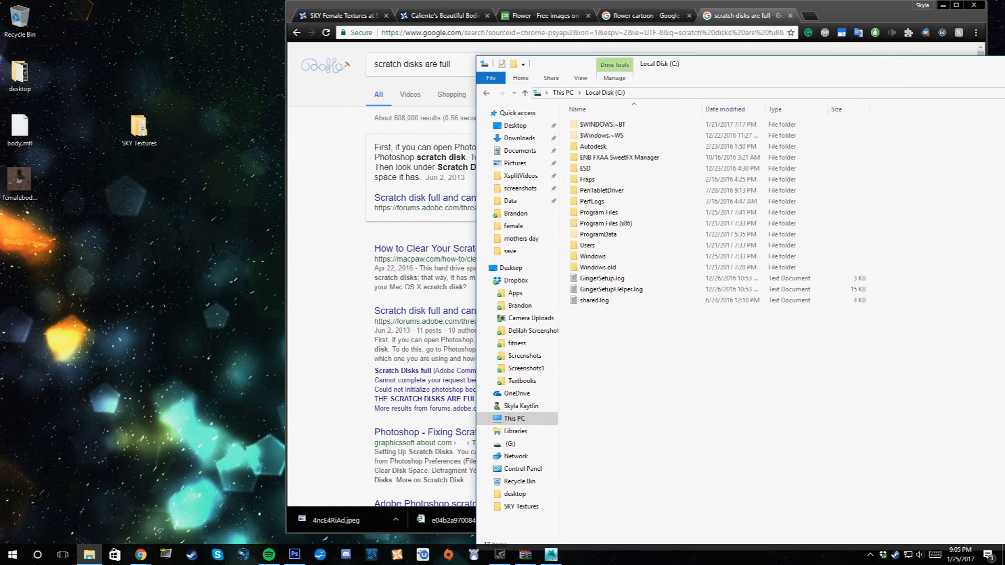
{"action": "left_click", "coordinate": [942, 5]}
{"action": "left_click_drag", "start_coordinate": [983, 66], "coordinate": [879, 78]}
{"action": "left_click_drag", "start_coordinate": [984, 82], "coordinate": [870, 92]}
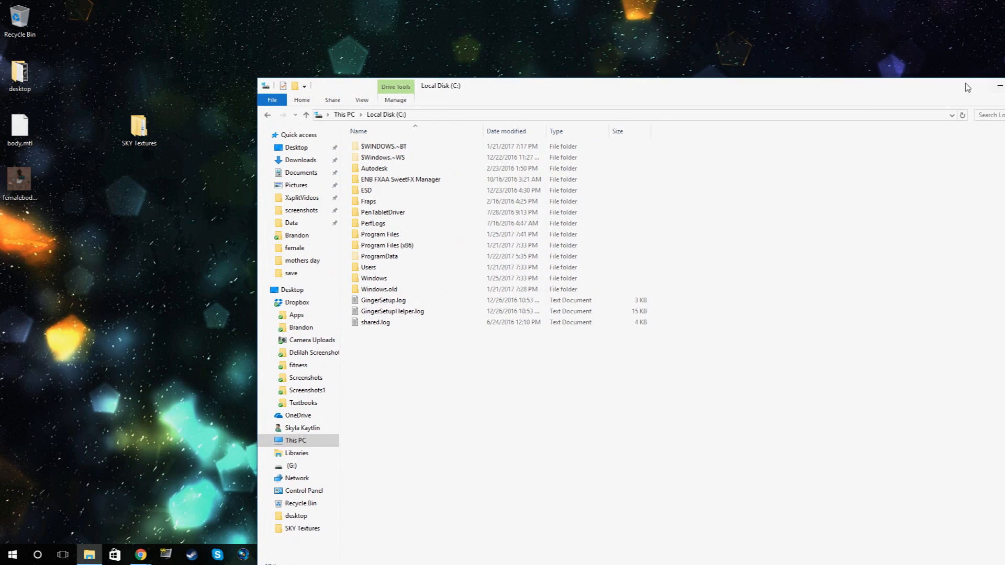
{"action": "left_click_drag", "start_coordinate": [967, 88], "coordinate": [872, 98]}
{"action": "left_click", "coordinate": [908, 96]}
{"action": "left_click_drag", "start_coordinate": [27, 179], "coordinate": [584, 78]}
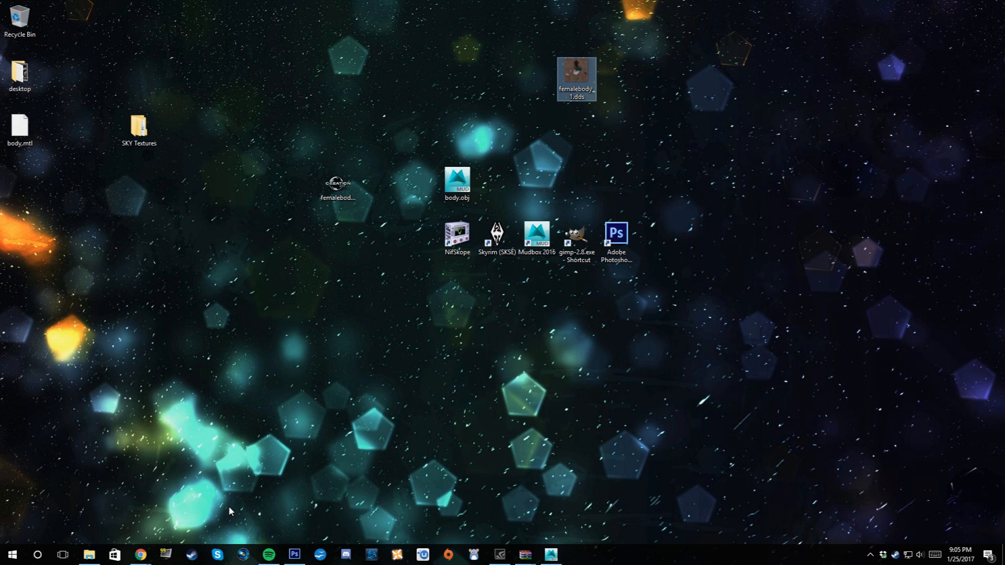
- Launch GIMP from the desktop and start opening an image
{"action": "mouse_move", "coordinate": [93, 560]}
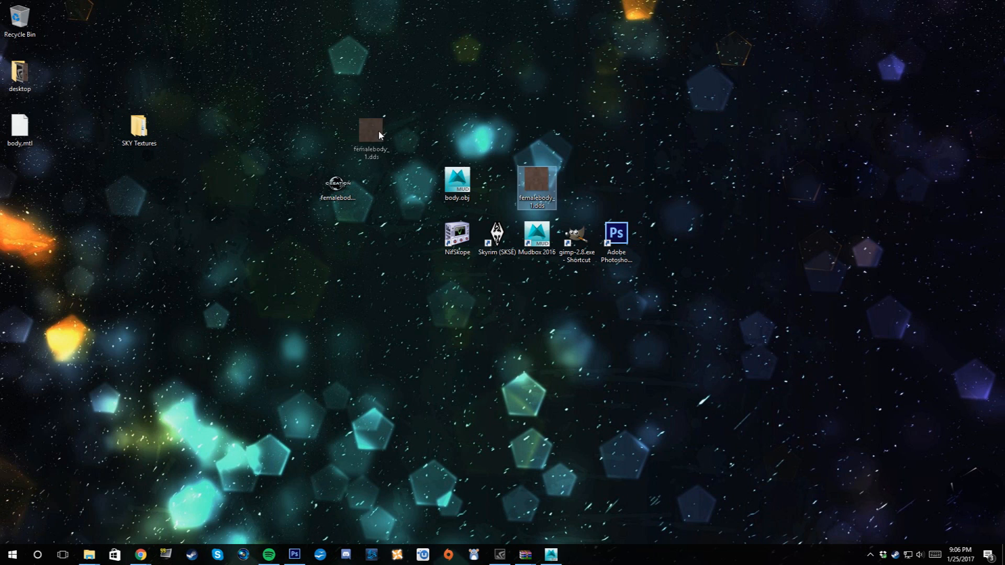
{"action": "left_click", "coordinate": [583, 248]}
{"action": "double_click", "coordinate": [583, 248]}
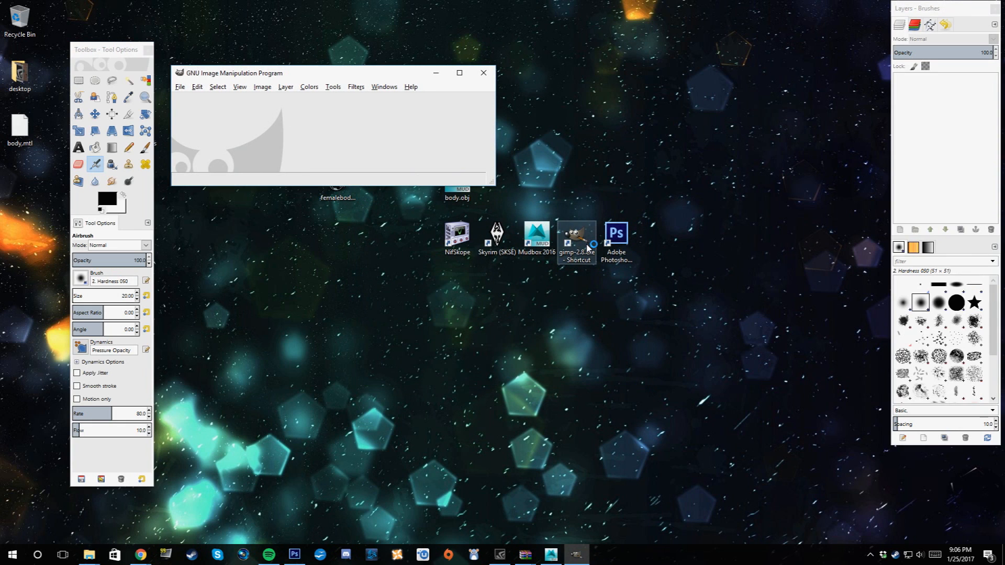
{"action": "left_click", "coordinate": [180, 87]}
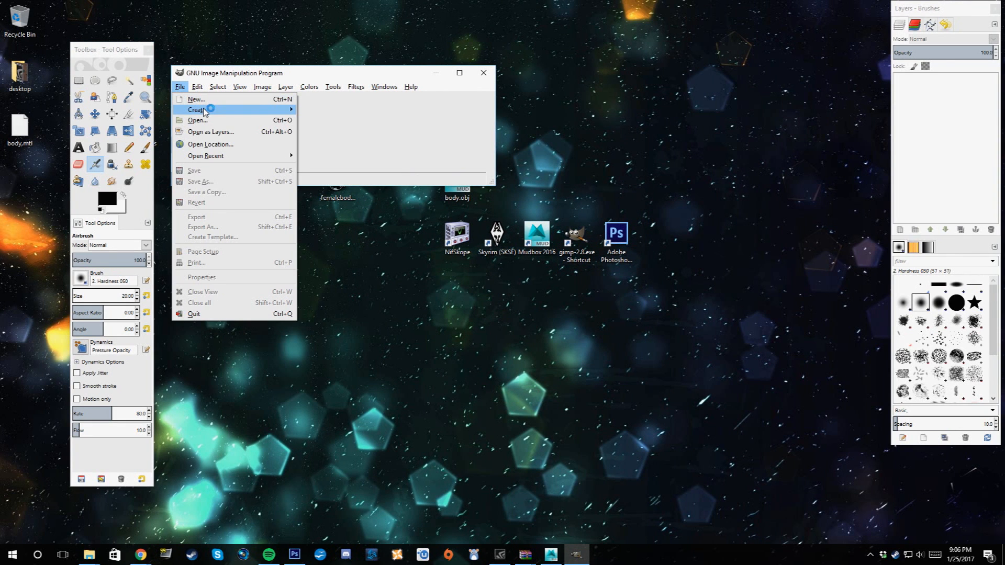
{"action": "left_click", "coordinate": [208, 120]}
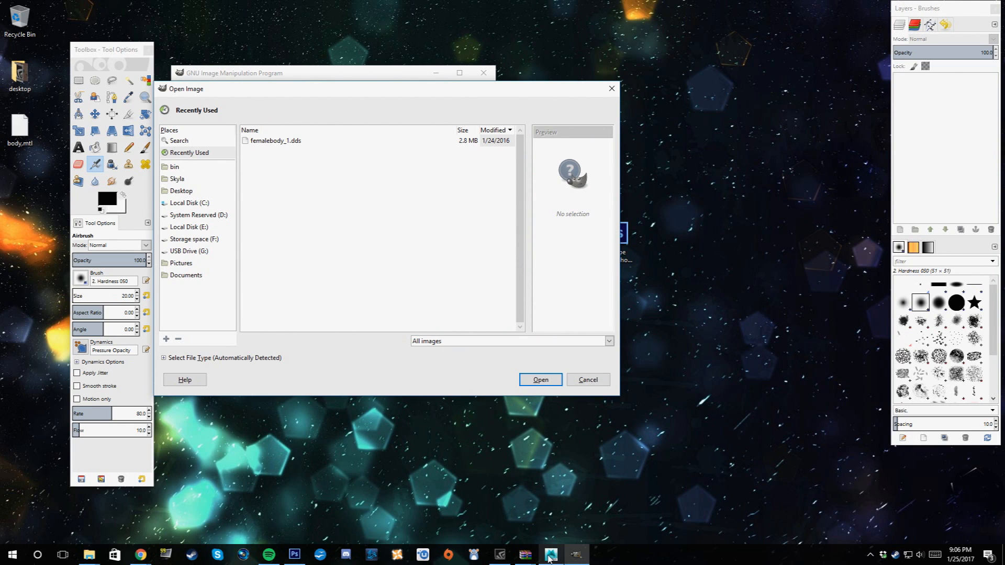
- Switch to Mudbox, export the paint channel to the Desktop as tattoo.psd, and dismiss the file-watching message
{"action": "mouse_move", "coordinate": [549, 559]}
{"action": "left_click", "coordinate": [552, 556]}
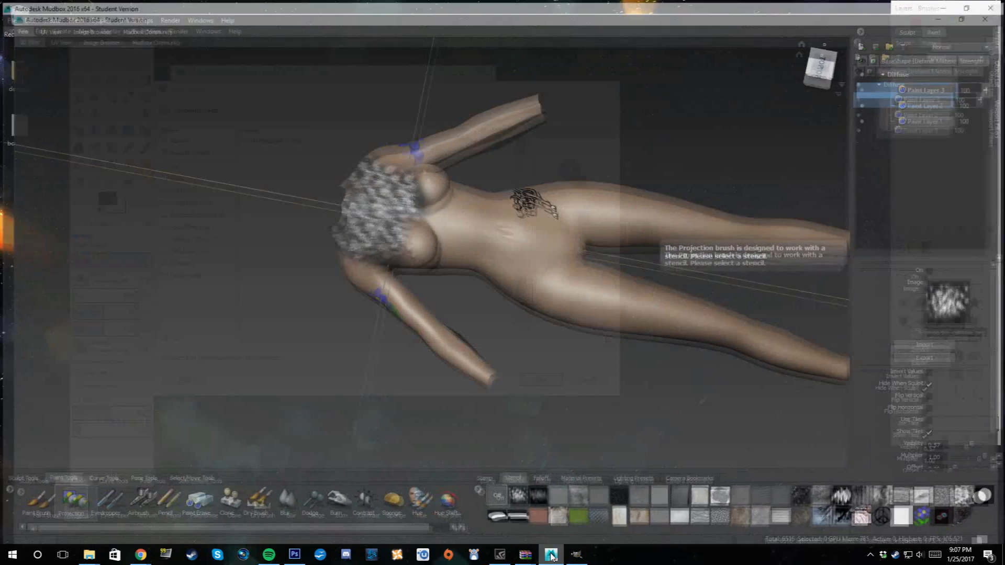
{"action": "right_click", "coordinate": [909, 163]}
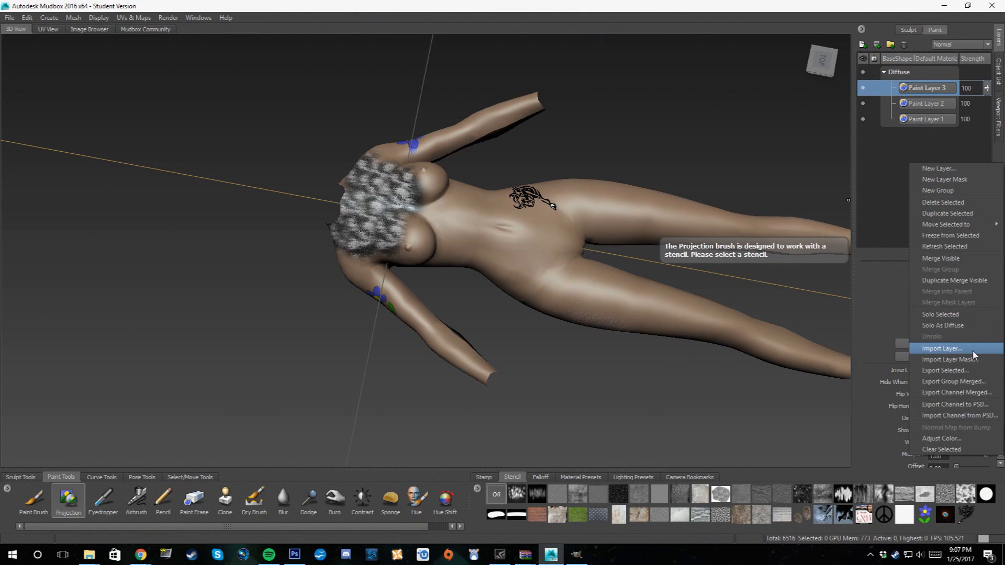
{"action": "left_click", "coordinate": [962, 407]}
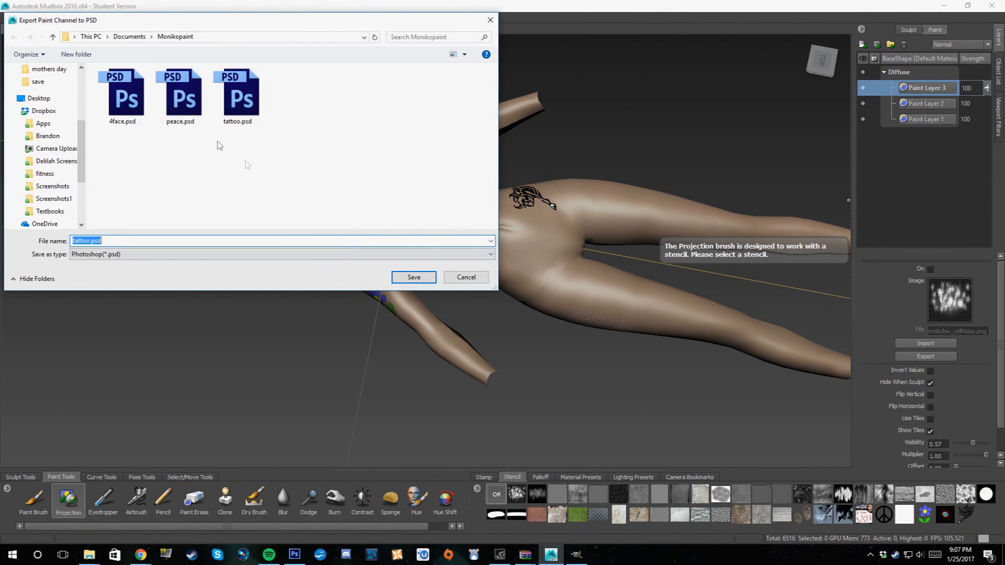
{"action": "left_click", "coordinate": [53, 111]}
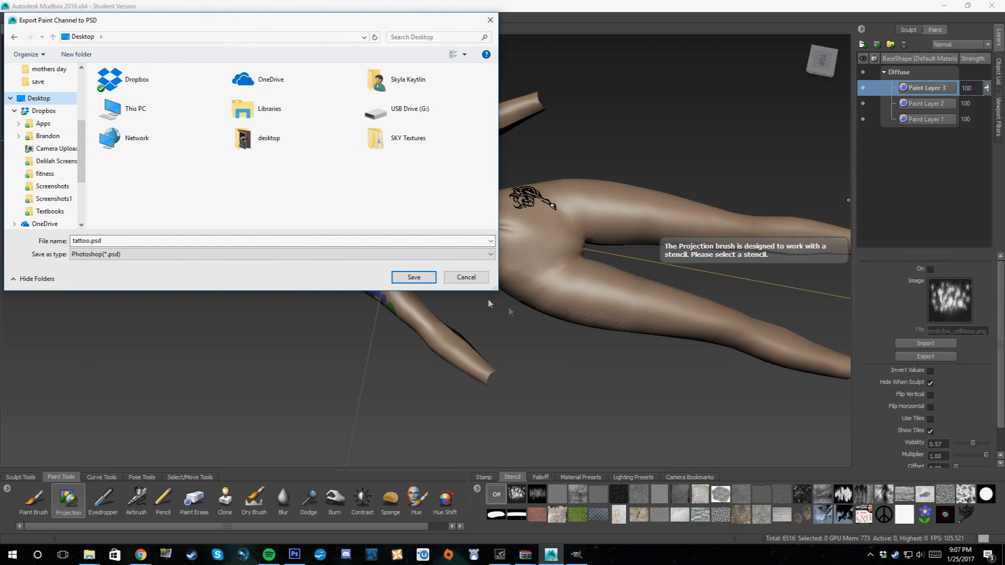
{"action": "left_click", "coordinate": [416, 278]}
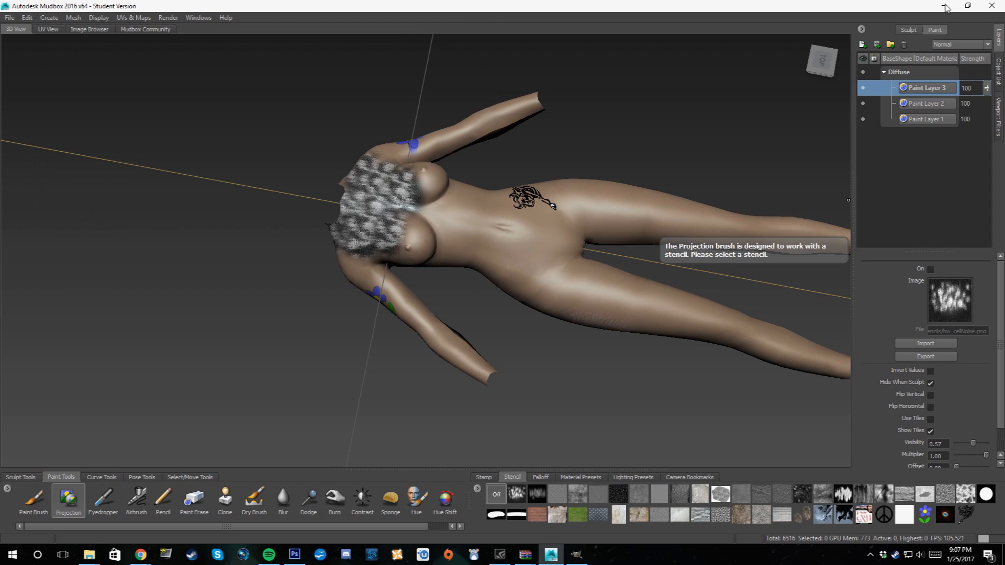
{"action": "left_click", "coordinate": [945, 6]}
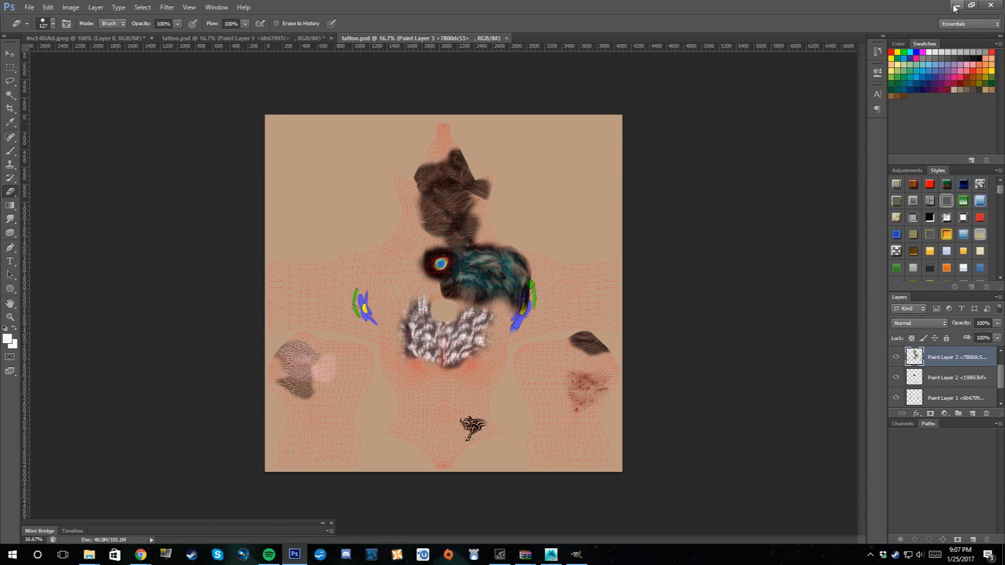
{"action": "left_click", "coordinate": [955, 7]}
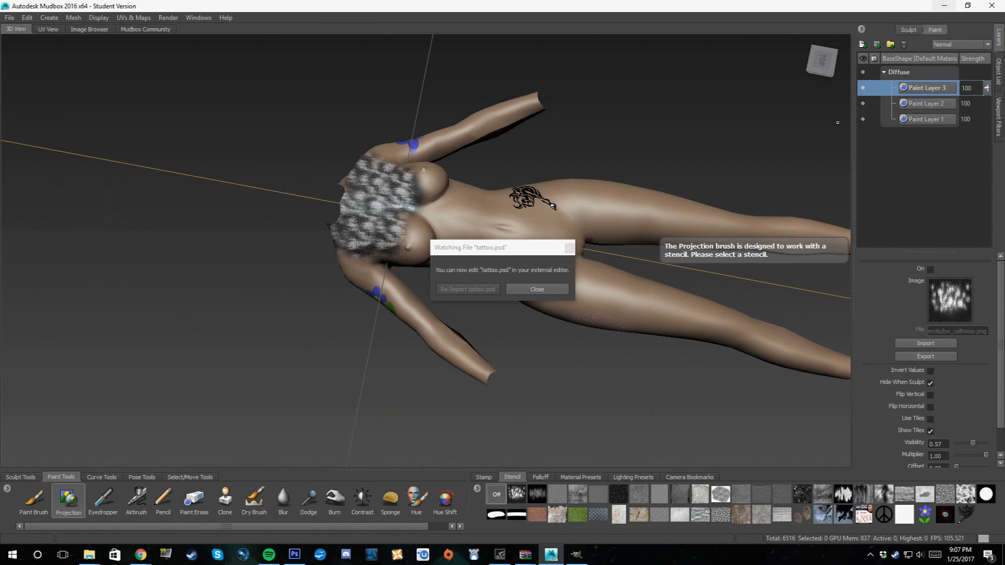
{"action": "left_click", "coordinate": [537, 289]}
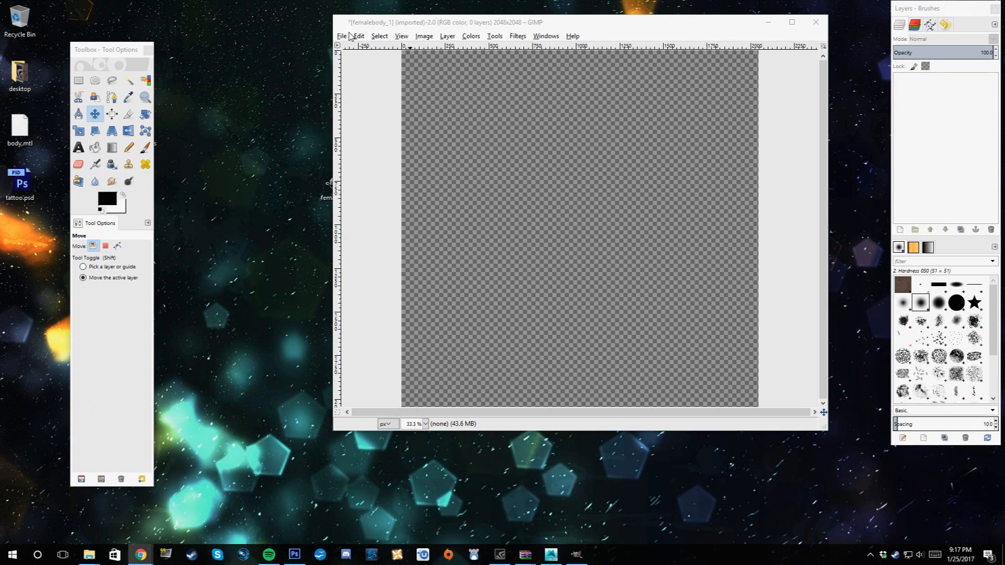
- Open tattoo.psd from the Desktop in GIMP and maximize its image window
{"action": "left_click", "coordinate": [342, 36]}
{"action": "mouse_move", "coordinate": [361, 61]}
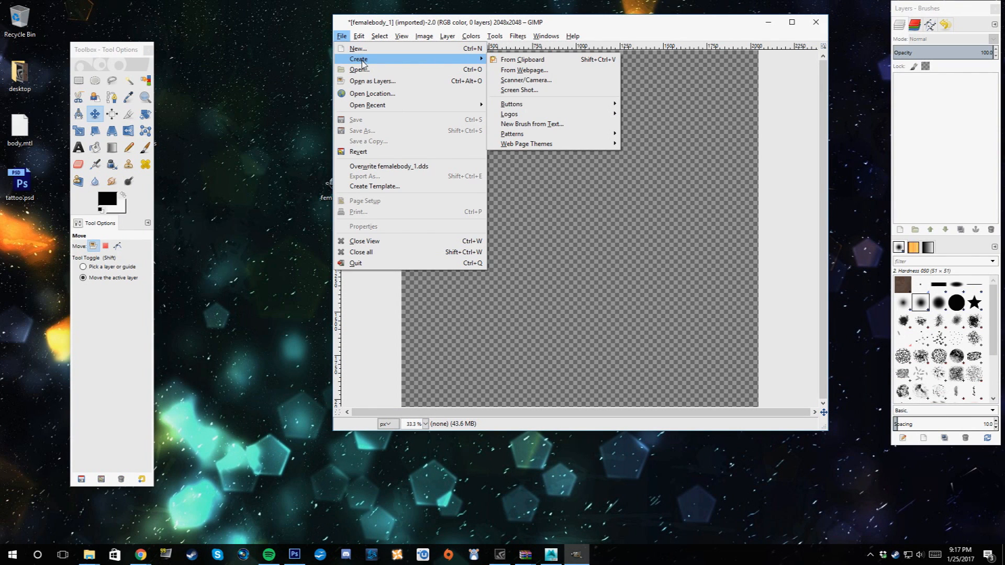
{"action": "left_click", "coordinate": [361, 70]}
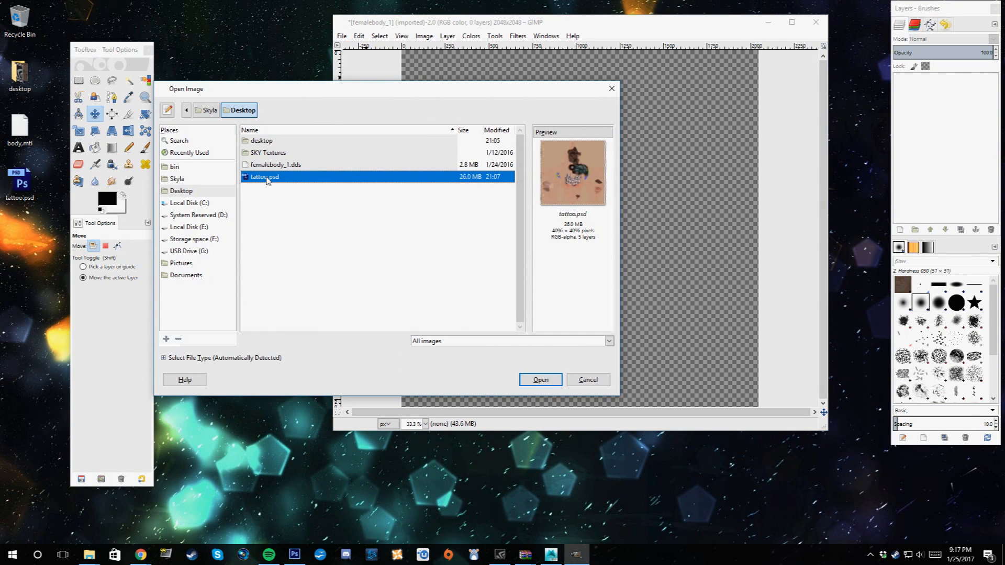
{"action": "double_click", "coordinate": [266, 180]}
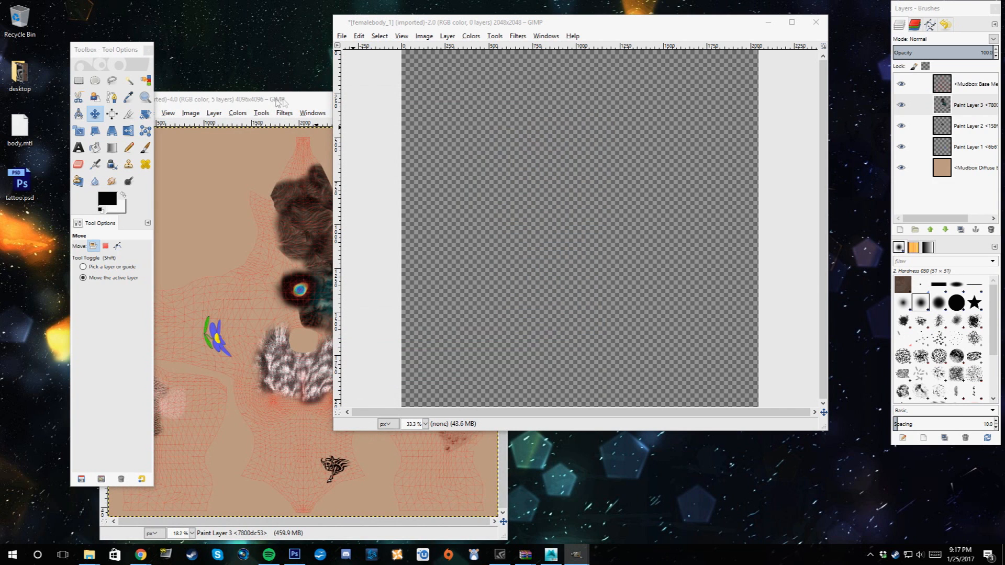
{"action": "left_click", "coordinate": [278, 102]}
{"action": "double_click", "coordinate": [477, 99]}
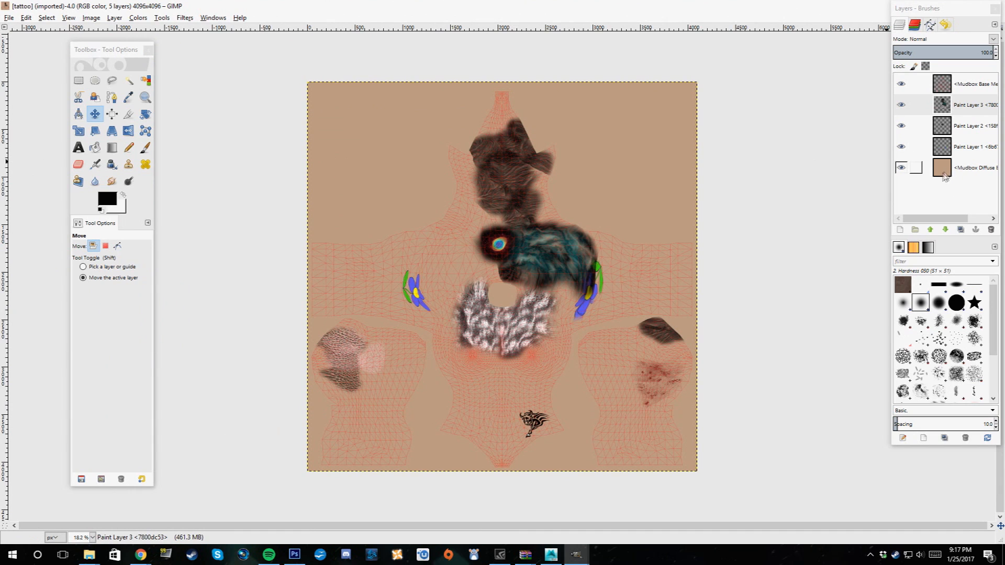
- Hide the Mudbox diffuse background layer and the Mudbox base mesh layer
{"action": "left_click", "coordinate": [901, 169]}
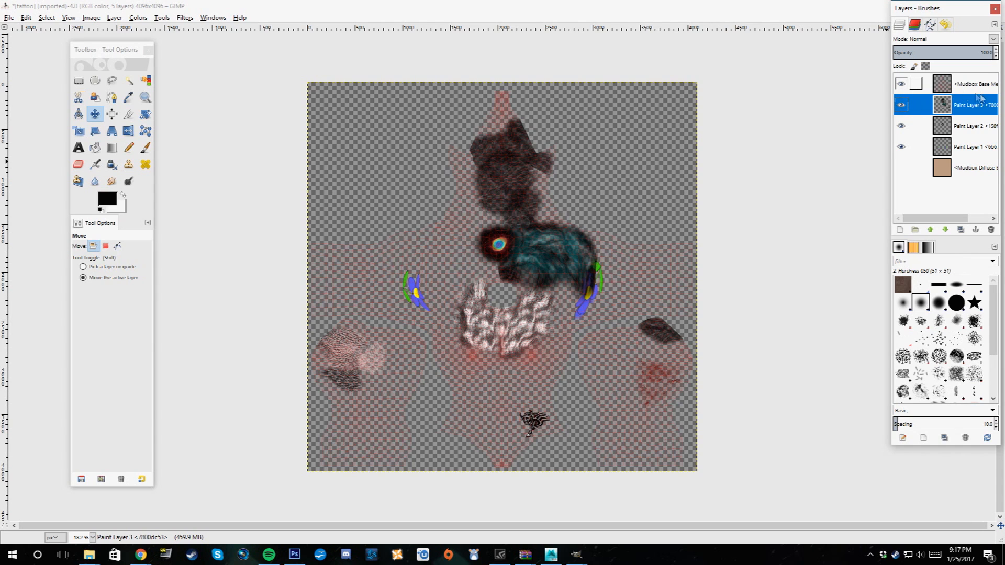
{"action": "left_click", "coordinate": [901, 85]}
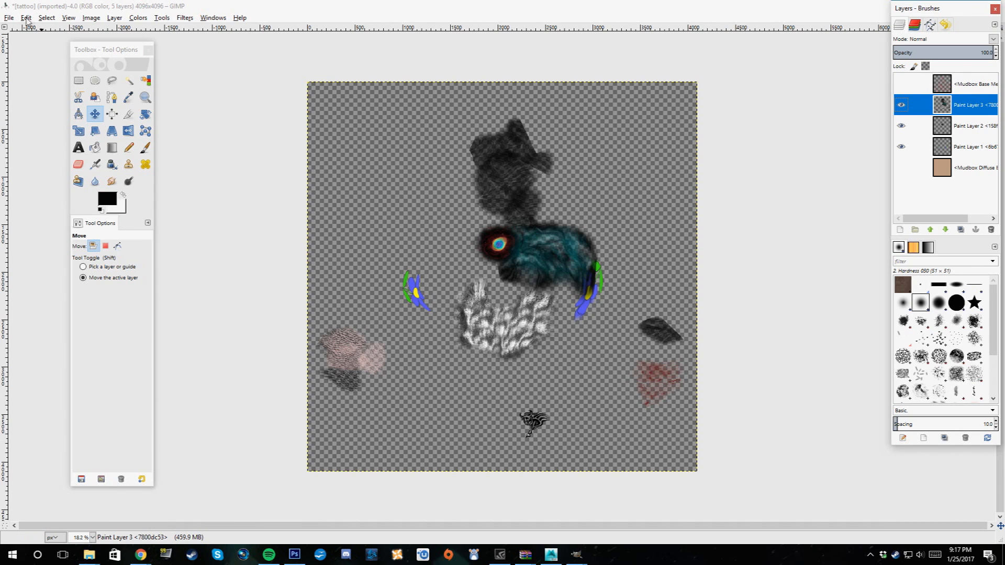
{"action": "left_click", "coordinate": [10, 18]}
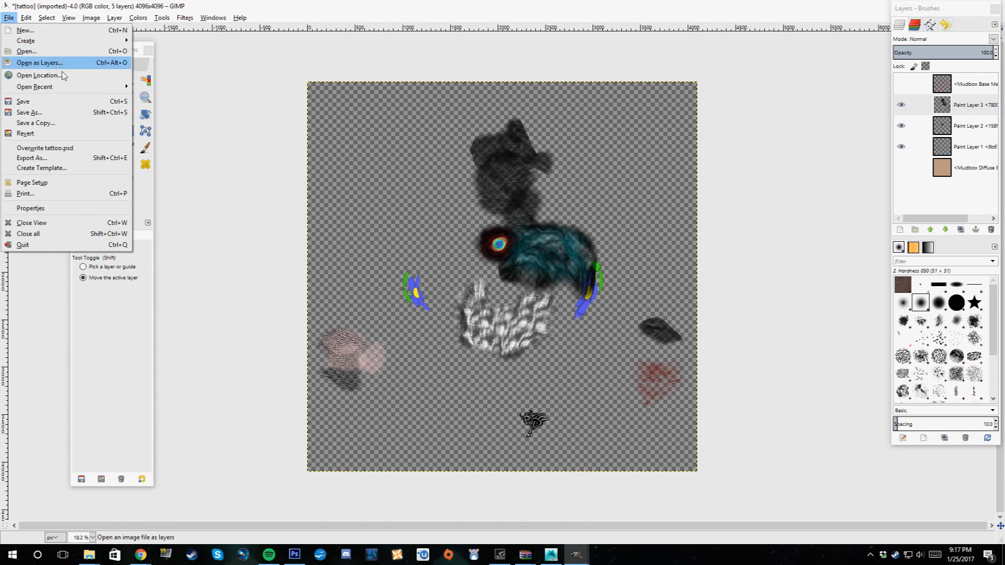
- Try adding femalebody_1.dds from the Desktop folder to the tattoo image as a layer, and undo it
{"action": "left_click", "coordinate": [89, 555]}
{"action": "left_click", "coordinate": [66, 539]}
{"action": "left_click", "coordinate": [181, 137]}
{"action": "left_click_drag", "start_coordinate": [418, 78], "coordinate": [749, 109]}
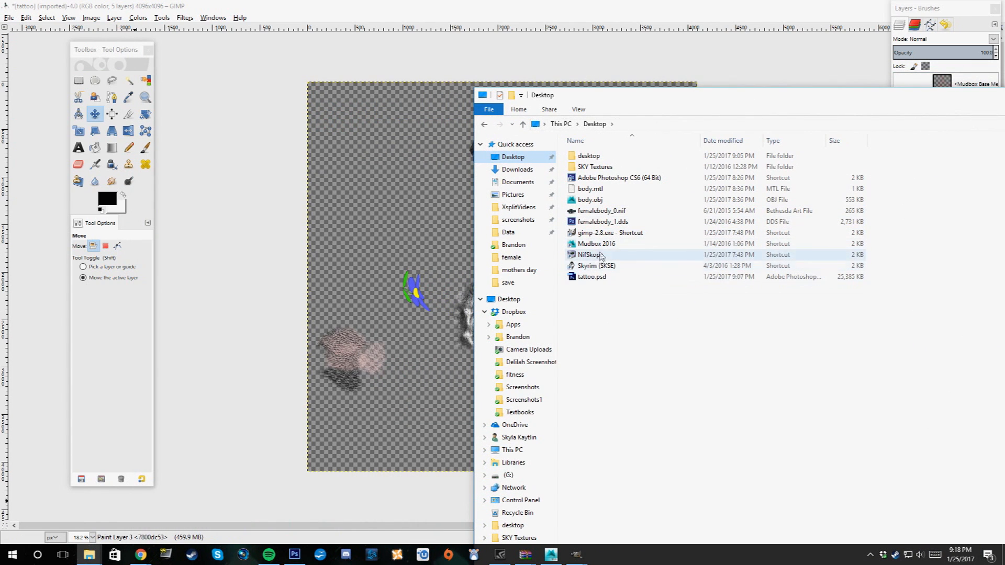
{"action": "left_click_drag", "start_coordinate": [601, 225], "coordinate": [435, 215]}
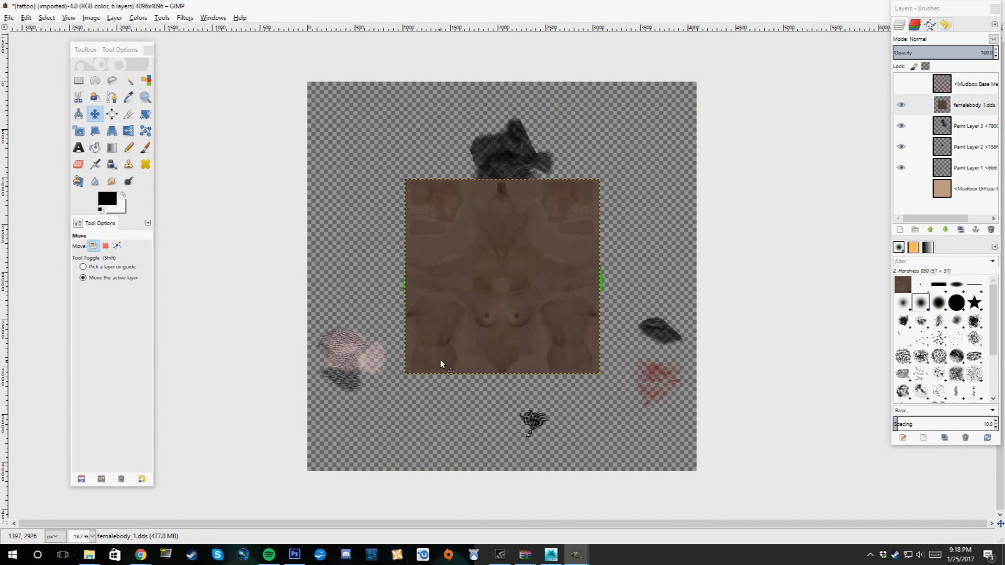
{"action": "left_click", "coordinate": [26, 17]}
{"action": "left_click", "coordinate": [41, 29]}
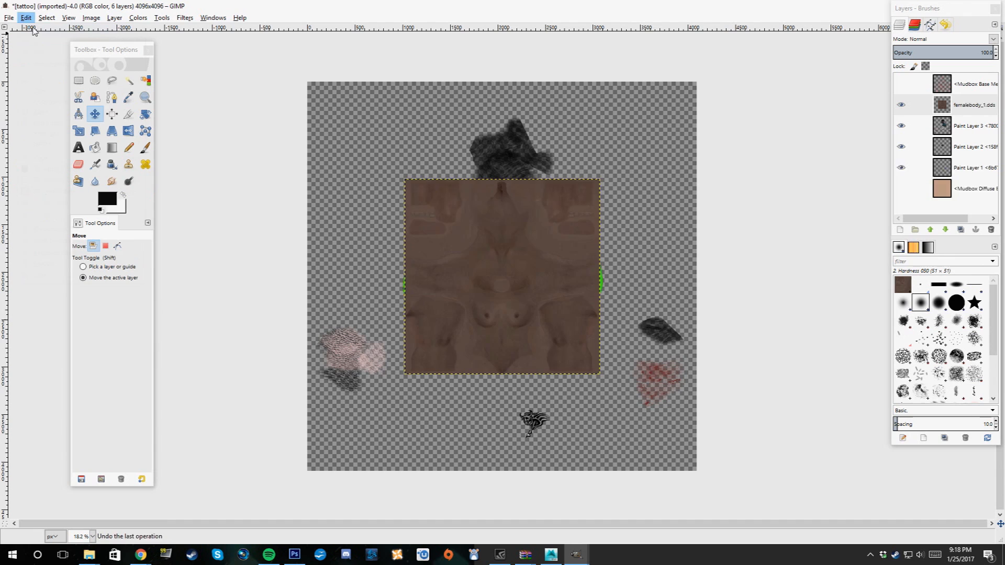
- Add femalebody_1.dds from the Desktop folder to the tattoo image as a new layer
{"action": "mouse_move", "coordinate": [96, 560]}
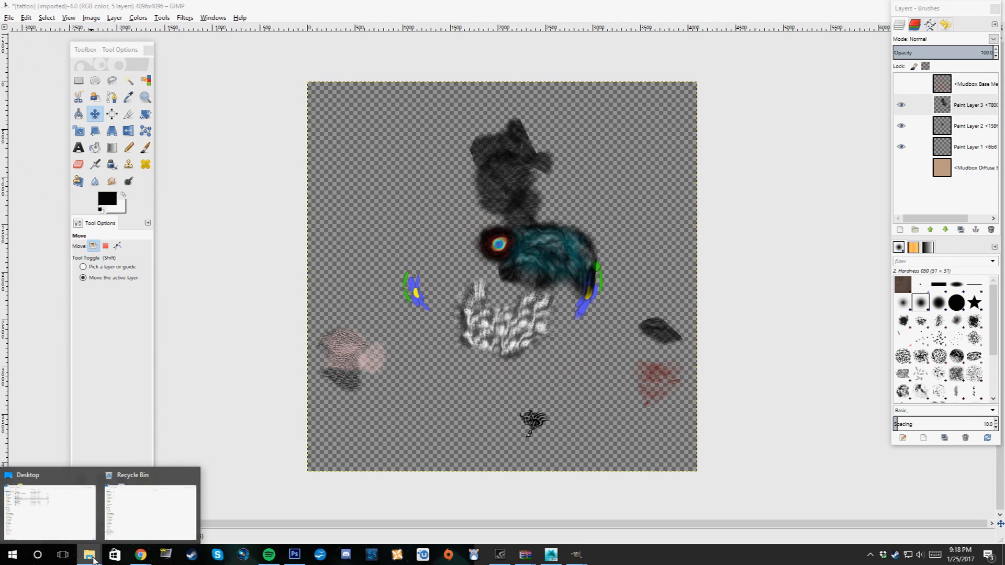
{"action": "left_click", "coordinate": [47, 515]}
{"action": "left_click", "coordinate": [617, 222]}
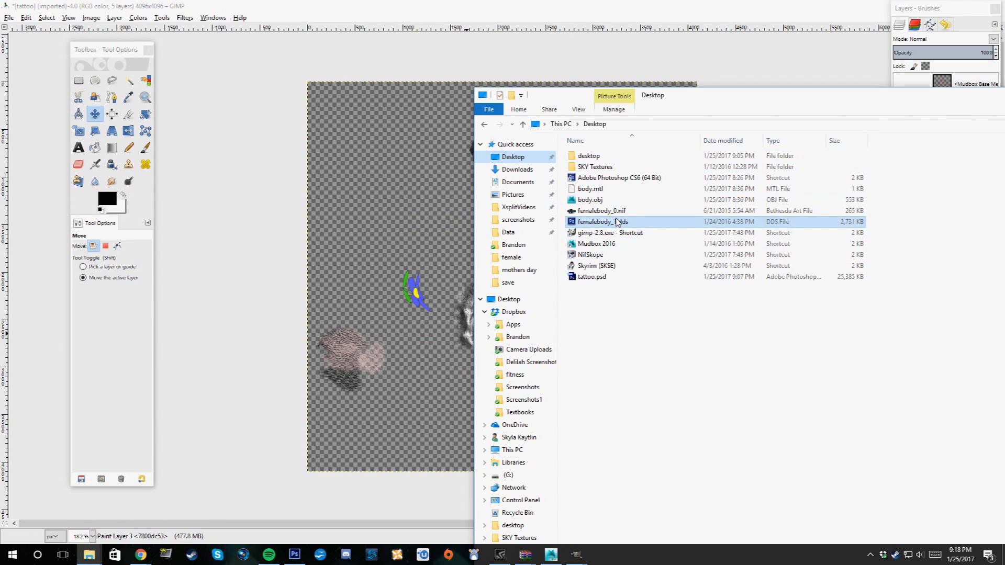
{"action": "left_click_drag", "start_coordinate": [611, 226], "coordinate": [382, 237]}
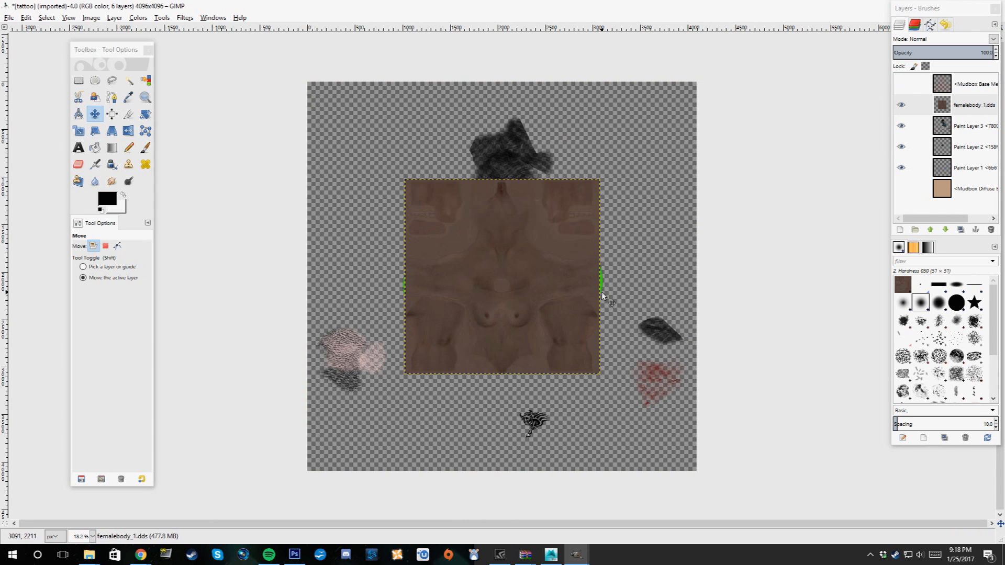
- Move the femalebody_1.dds layer so that its corner lines up with the canvas's upper-left corner
{"action": "left_click_drag", "start_coordinate": [420, 197], "coordinate": [325, 100]}
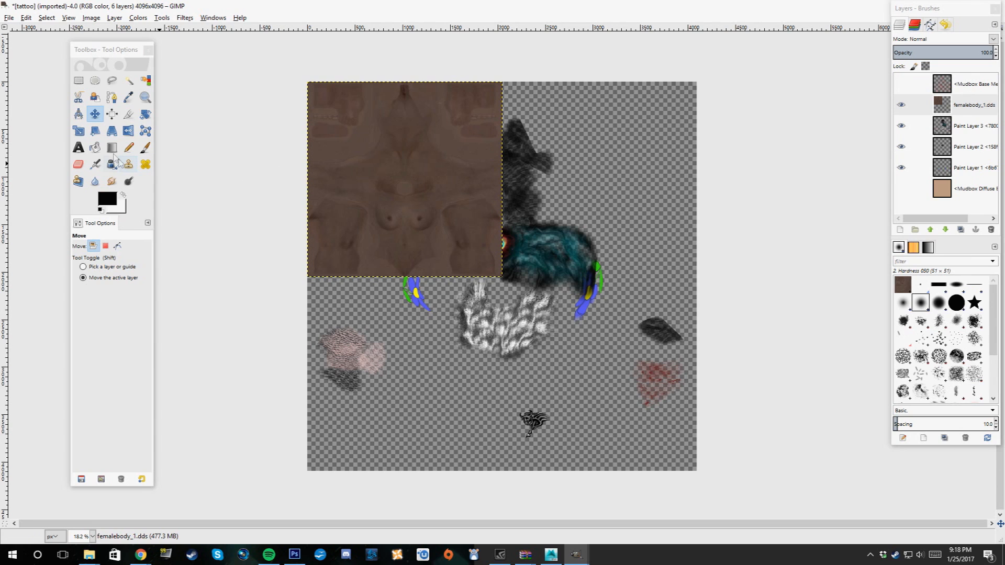
{"action": "left_click", "coordinate": [112, 114]}
{"action": "left_click_drag", "start_coordinate": [449, 253], "coordinate": [469, 278]}
{"action": "left_click", "coordinate": [97, 114]}
{"action": "mouse_move", "coordinate": [489, 229]}
{"action": "left_mouse_down"}
{"action": "mouse_move", "coordinate": [510, 256]}
{"action": "mouse_move", "coordinate": [490, 229]}
{"action": "left_mouse_up"}
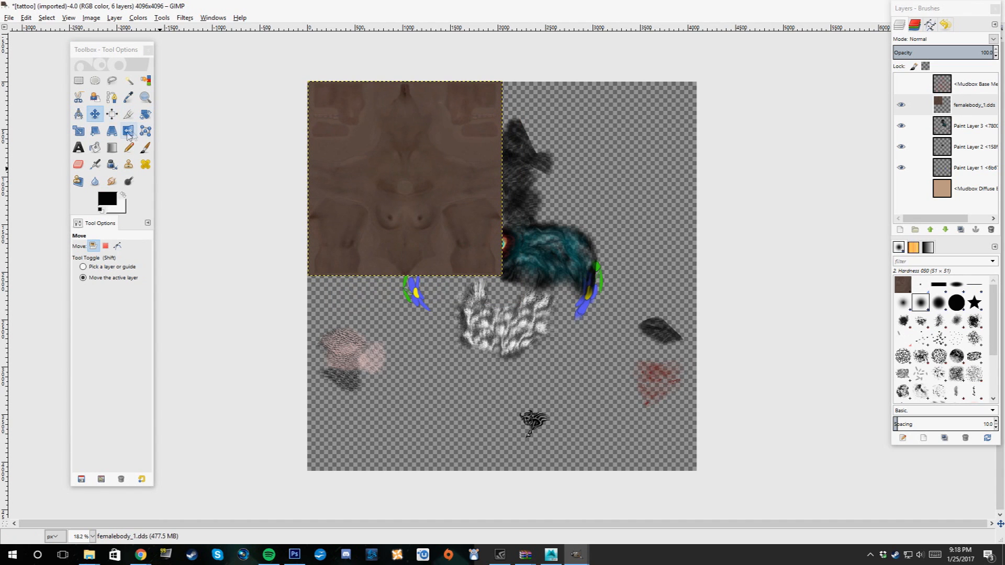
- Scale the femalebody_1.dds layer to about 4083 × 4094 px so that it covers the whole canvas
{"action": "left_click", "coordinate": [96, 132]}
{"action": "key", "text": "Tab"}
{"action": "left_click", "coordinate": [385, 180]}
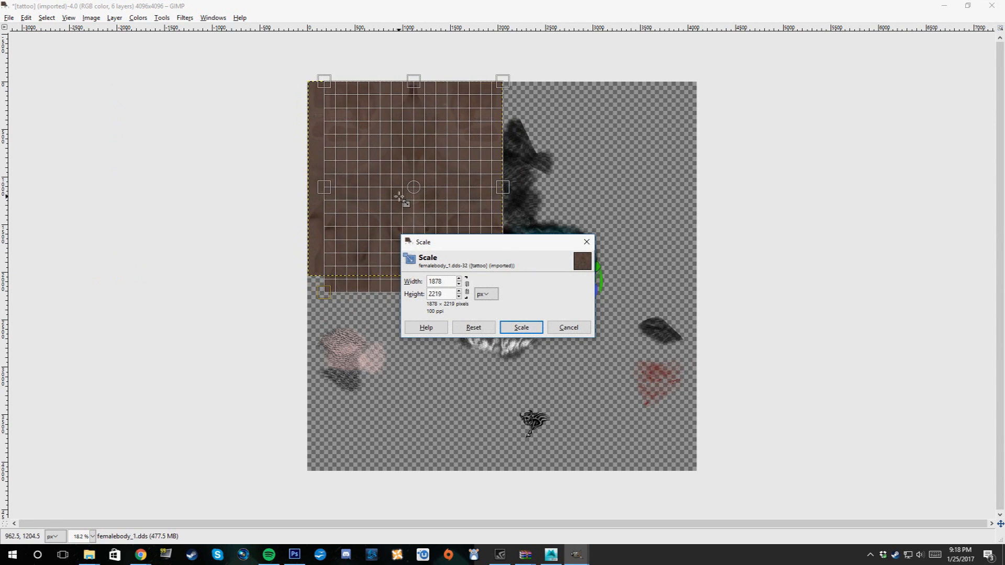
{"action": "left_click_drag", "start_coordinate": [382, 193], "coordinate": [381, 193]}
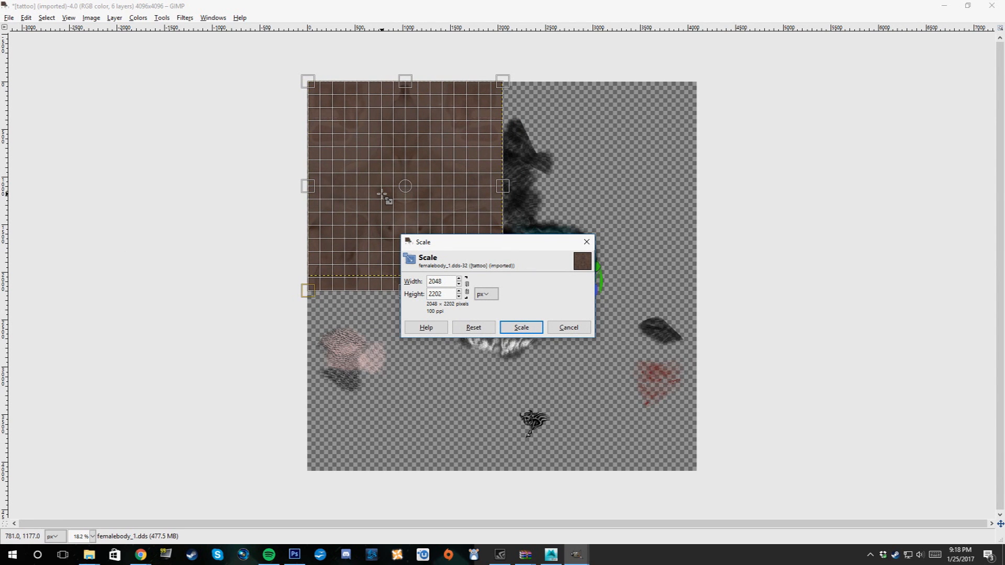
{"action": "left_click_drag", "start_coordinate": [487, 241], "coordinate": [213, 203]}
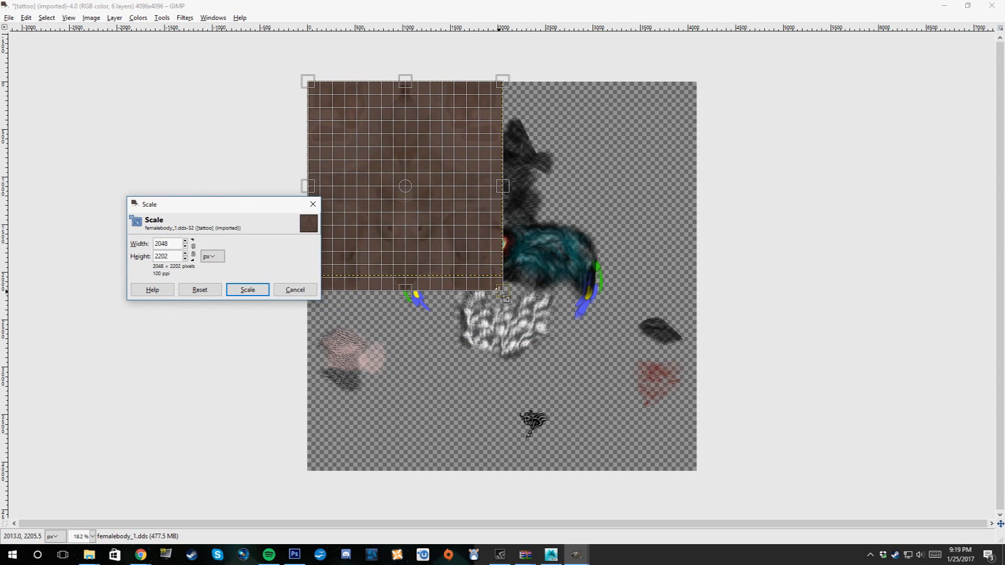
{"action": "key", "text": "Tab"}
{"action": "mouse_move", "coordinate": [496, 288]}
{"action": "left_mouse_down"}
{"action": "mouse_move", "coordinate": [657, 471]}
{"action": "mouse_move", "coordinate": [695, 467]}
{"action": "left_mouse_up"}
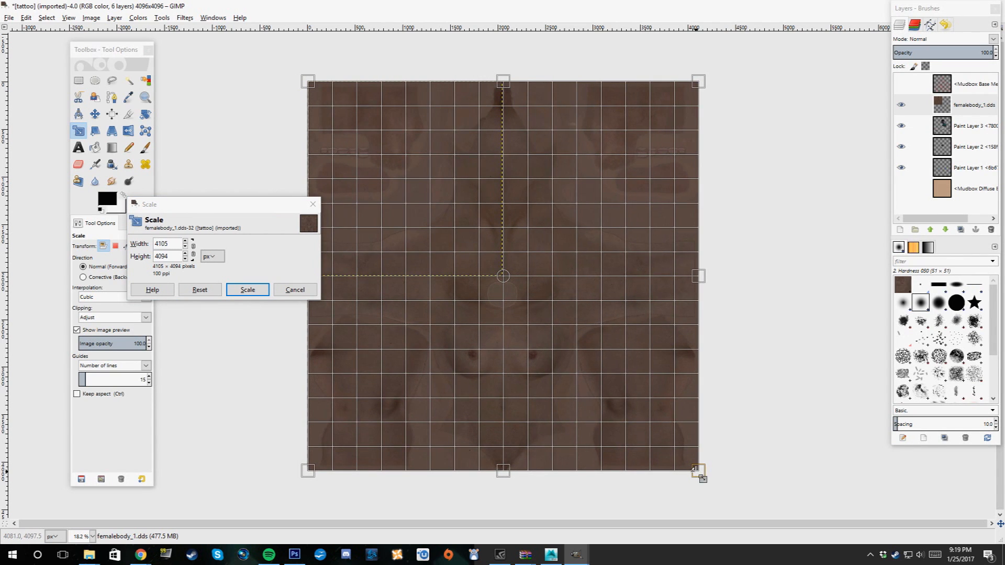
{"action": "left_click_drag", "start_coordinate": [695, 467], "coordinate": [692, 468]}
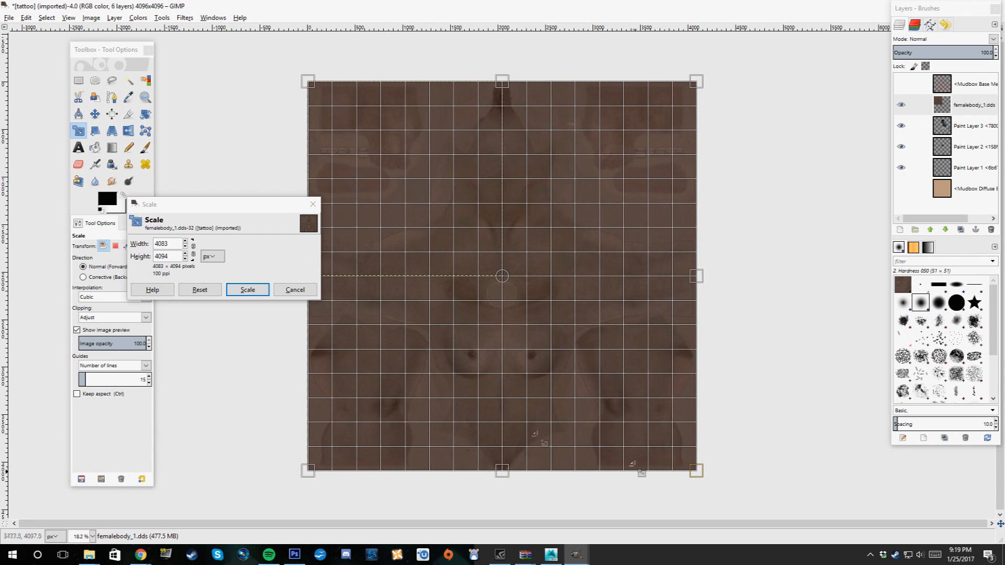
{"action": "left_click", "coordinate": [248, 289]}
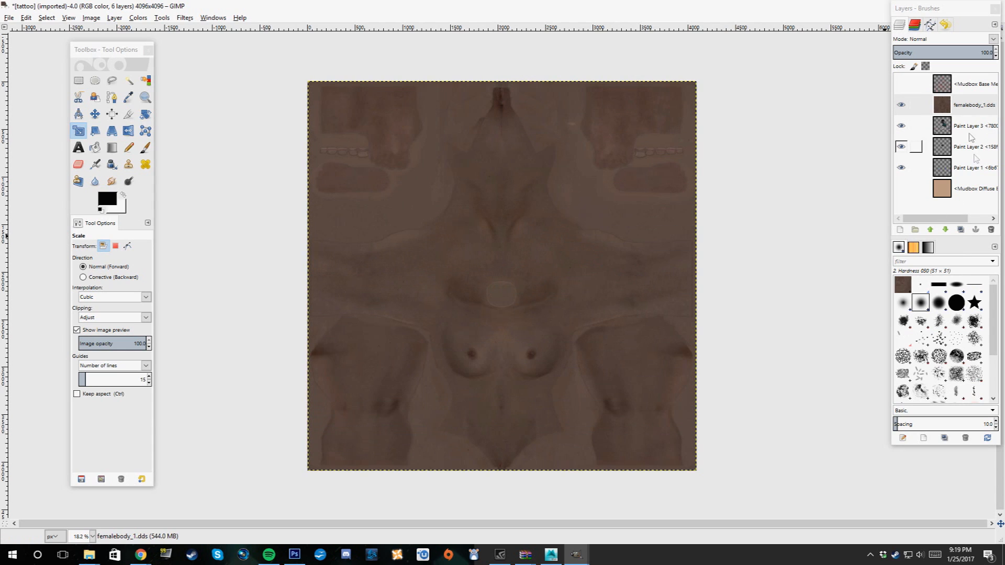
- Lower the femalebody_1.dds layer to the bottom of the stack, below the paint layers and the Mudbox Diffuse Background layer
{"action": "left_click", "coordinate": [969, 107]}
{"action": "key", "text": "End"}
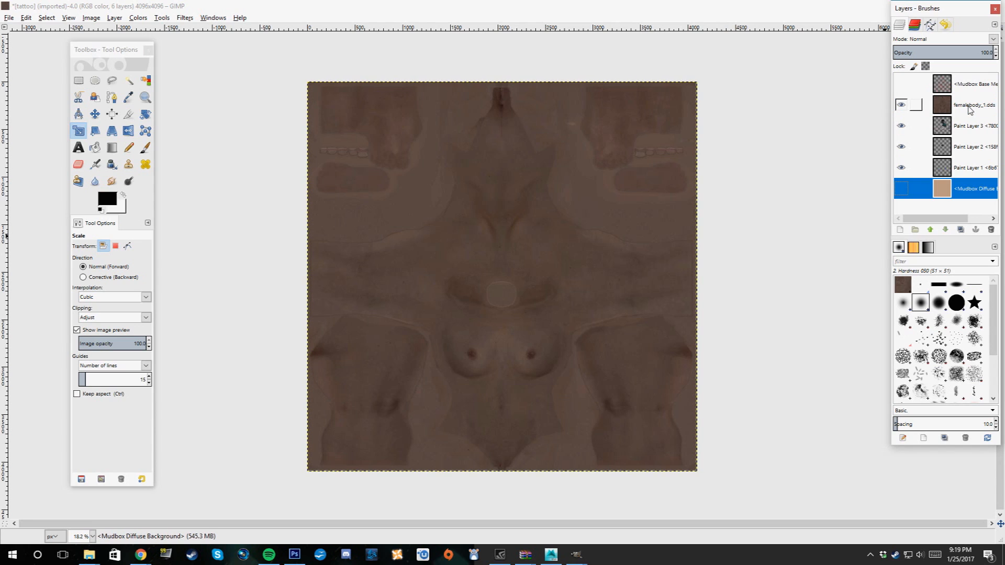
{"action": "left_click", "coordinate": [969, 107]}
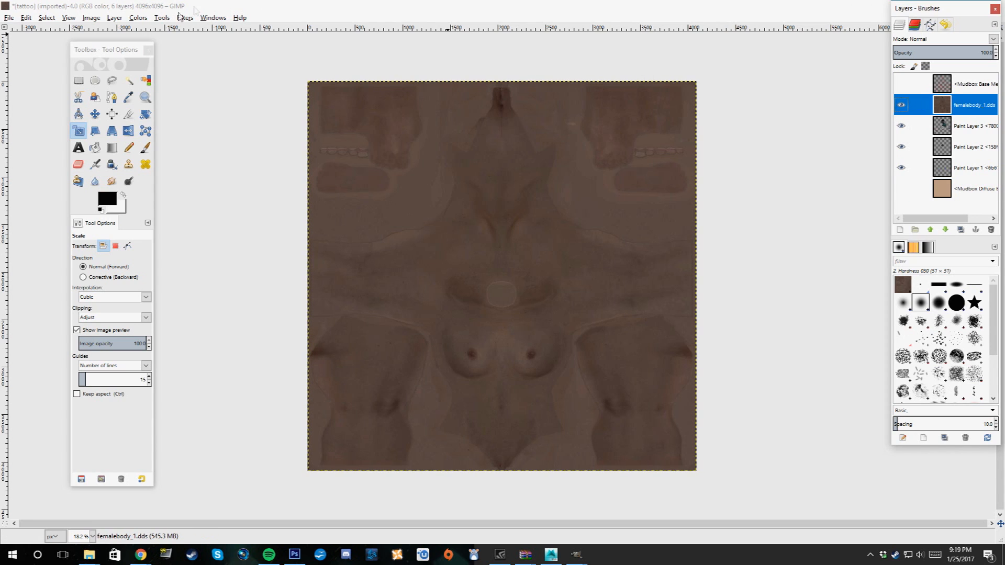
{"action": "left_click", "coordinate": [114, 17]}
{"action": "mouse_move", "coordinate": [144, 113]}
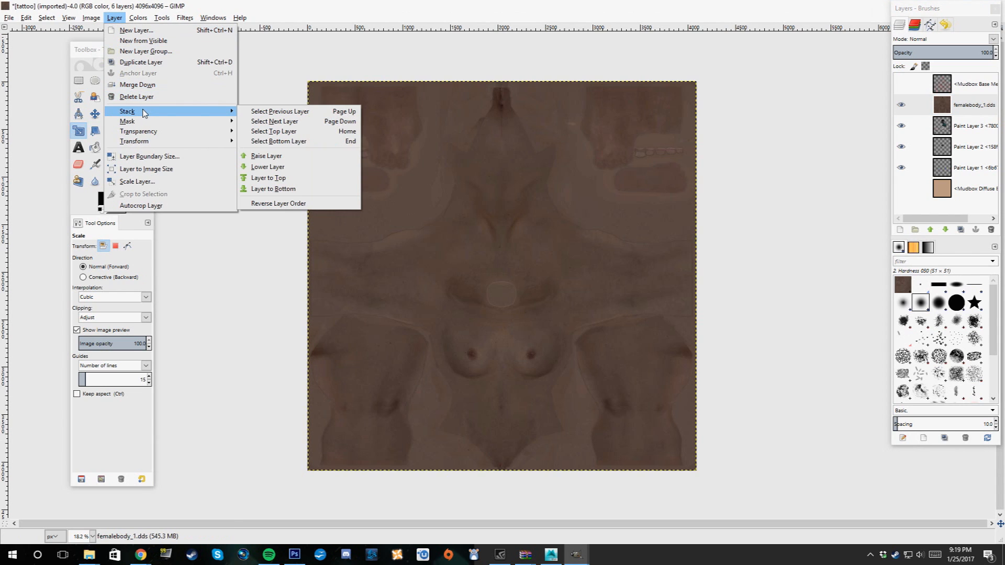
{"action": "left_click", "coordinate": [292, 173]}
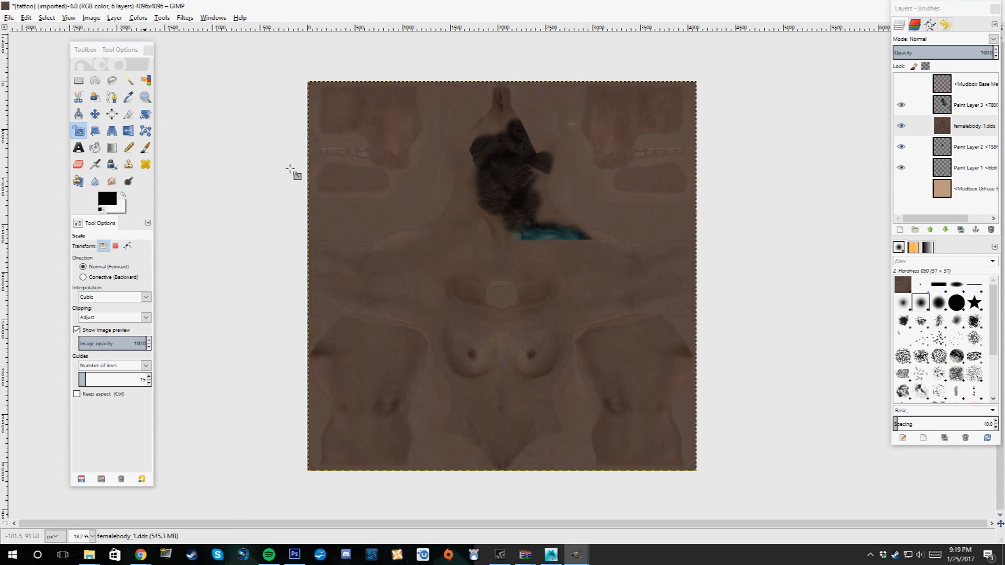
{"action": "left_click", "coordinate": [111, 19]}
{"action": "mouse_move", "coordinate": [157, 111]}
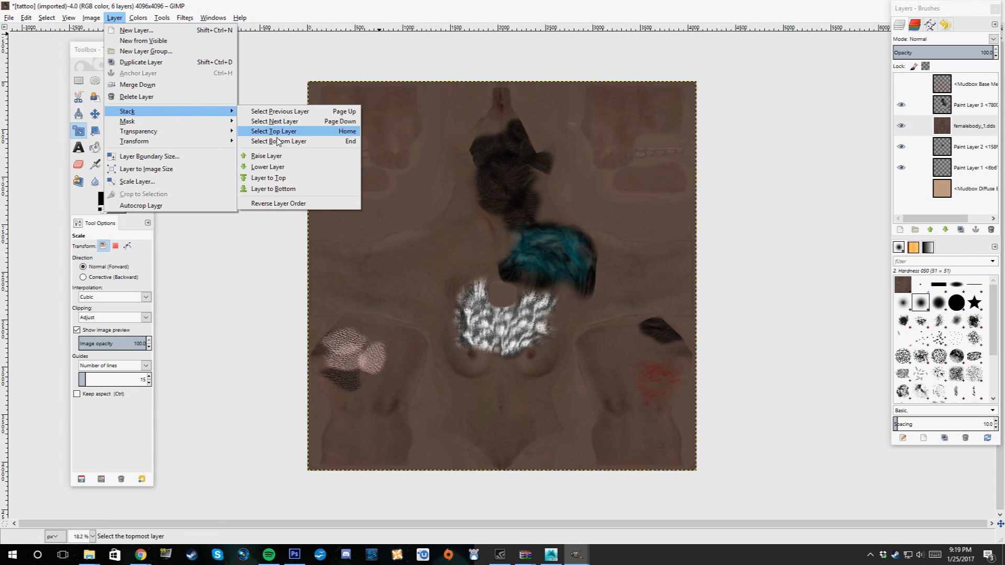
{"action": "left_click", "coordinate": [283, 167]}
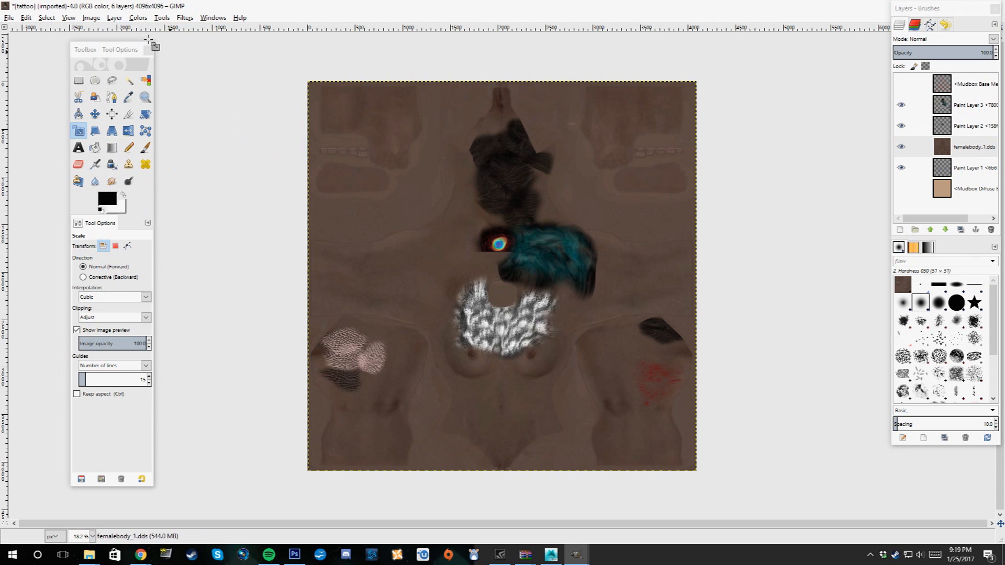
{"action": "left_click", "coordinate": [115, 17]}
{"action": "mouse_move", "coordinate": [162, 112]}
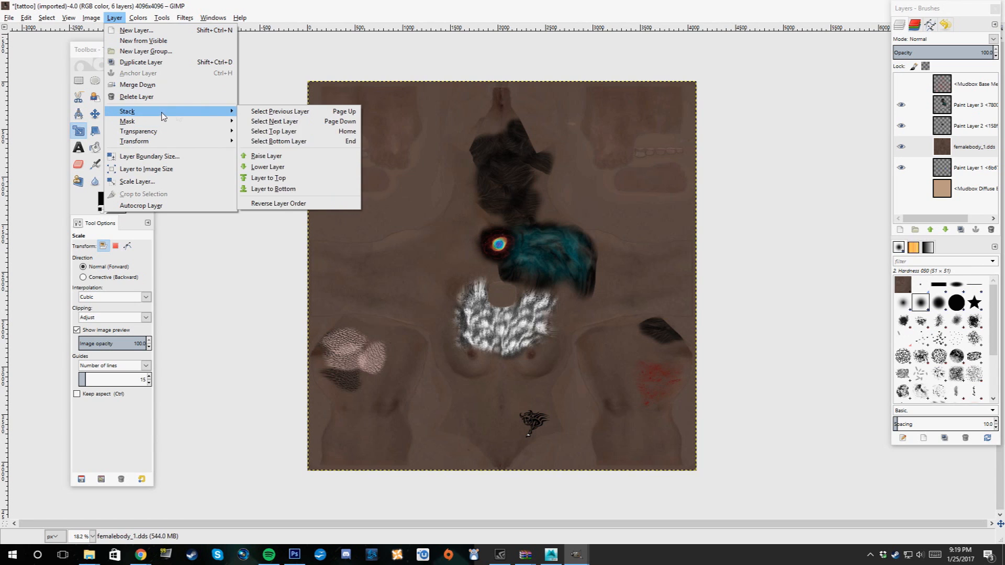
{"action": "left_click", "coordinate": [265, 167]}
{"action": "left_click", "coordinate": [115, 18]}
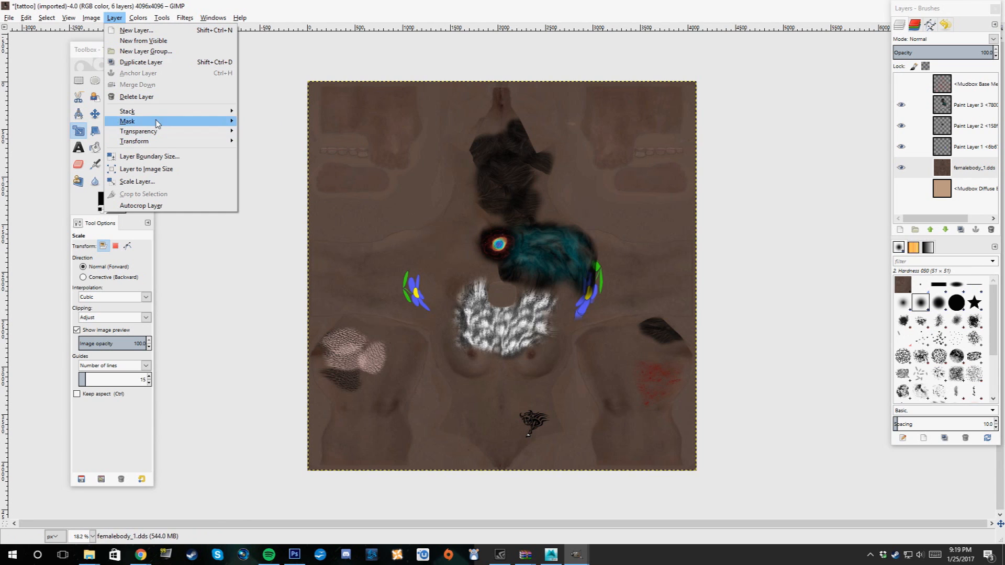
{"action": "mouse_move", "coordinate": [220, 112]}
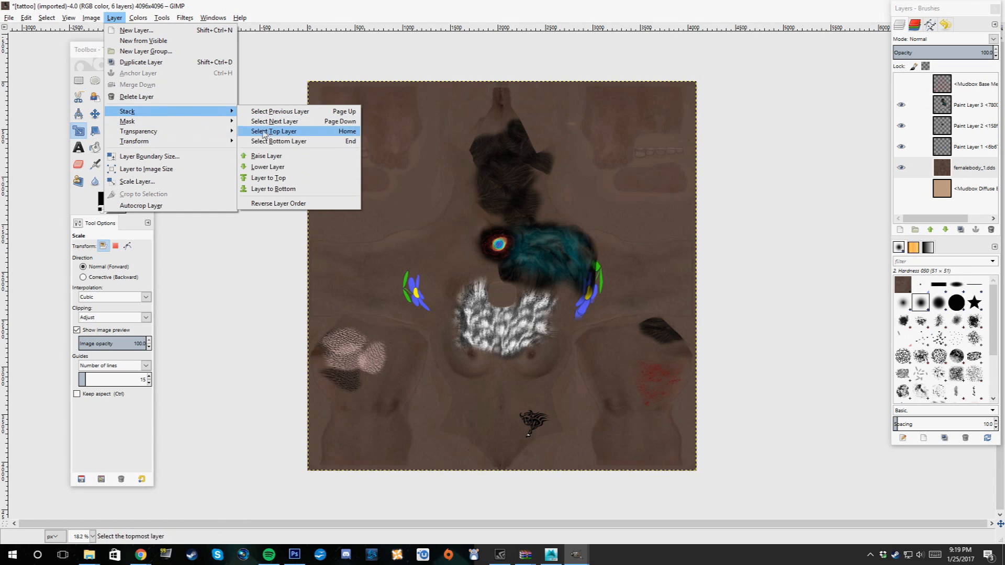
{"action": "left_click", "coordinate": [283, 168]}
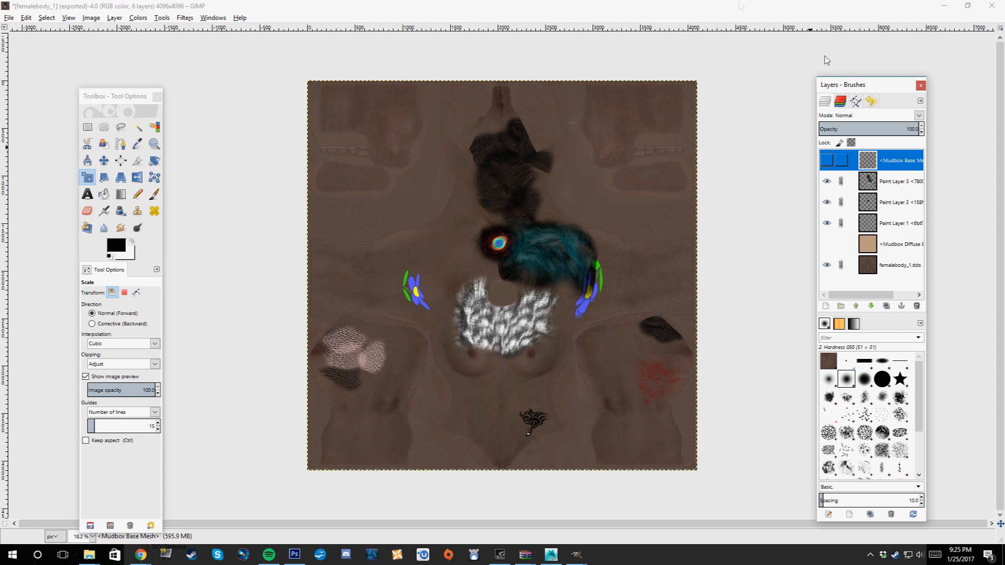
- Delete the Mudbox Base Mesh and Mudbox Diffuse Background layers
{"action": "left_click", "coordinate": [113, 18]}
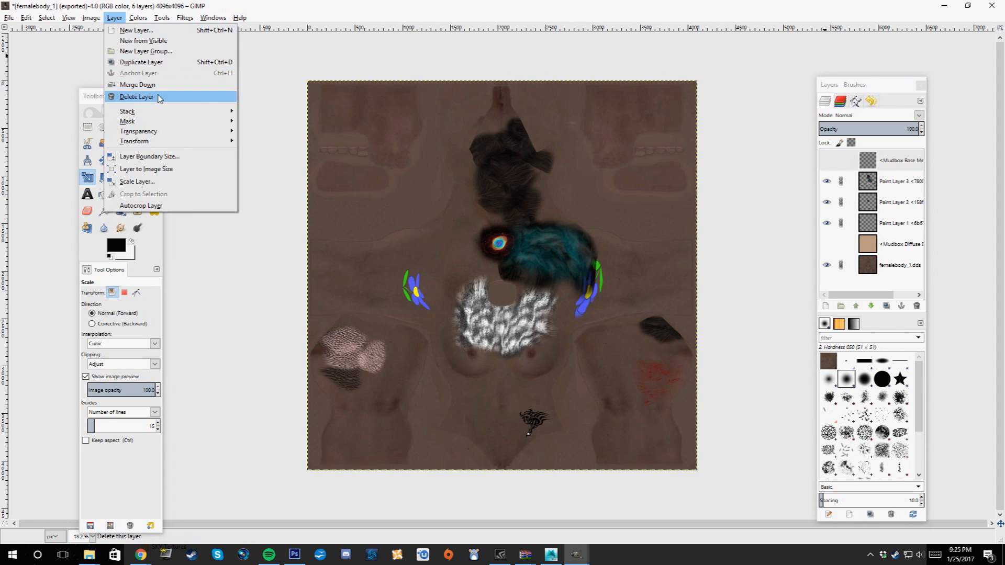
{"action": "left_click", "coordinate": [189, 96]}
{"action": "left_click", "coordinate": [900, 223]}
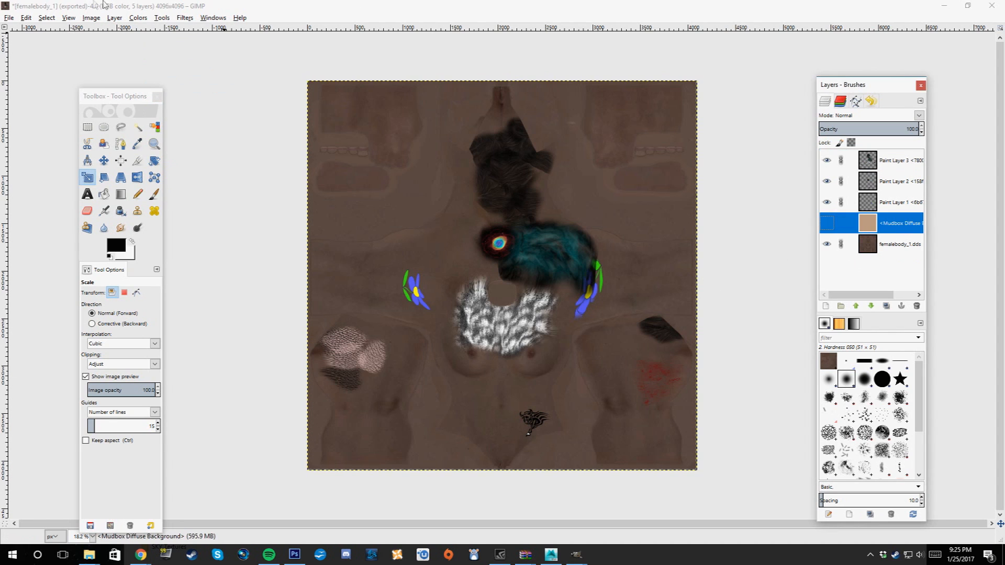
{"action": "left_click", "coordinate": [114, 18]}
{"action": "left_click", "coordinate": [136, 96]}
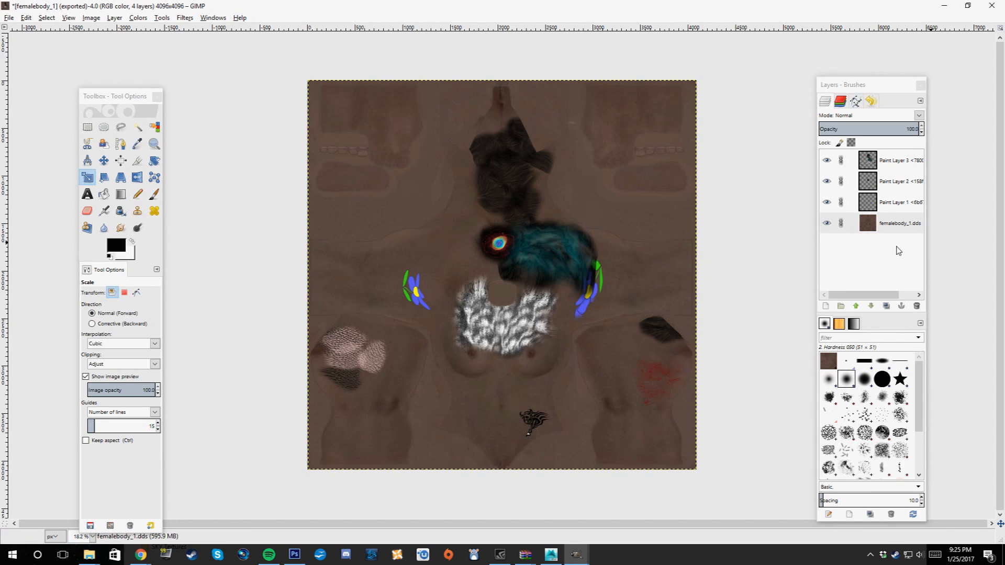
{"action": "double_click", "coordinate": [841, 159]}
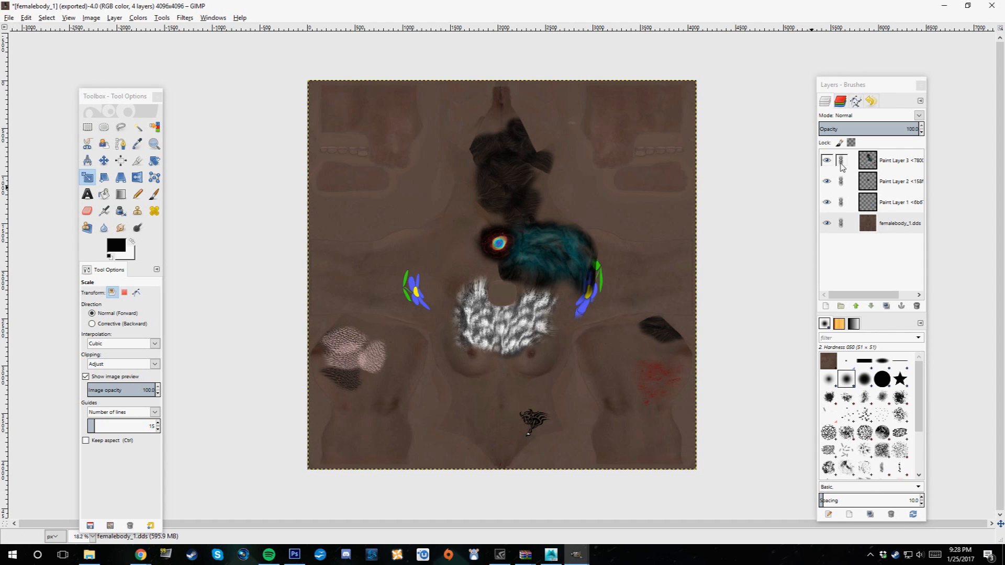
- Export the combined image to the Desktop as femalebody_1.png, replacing the existing file and keeping the default PNG options
{"action": "left_click", "coordinate": [9, 17]}
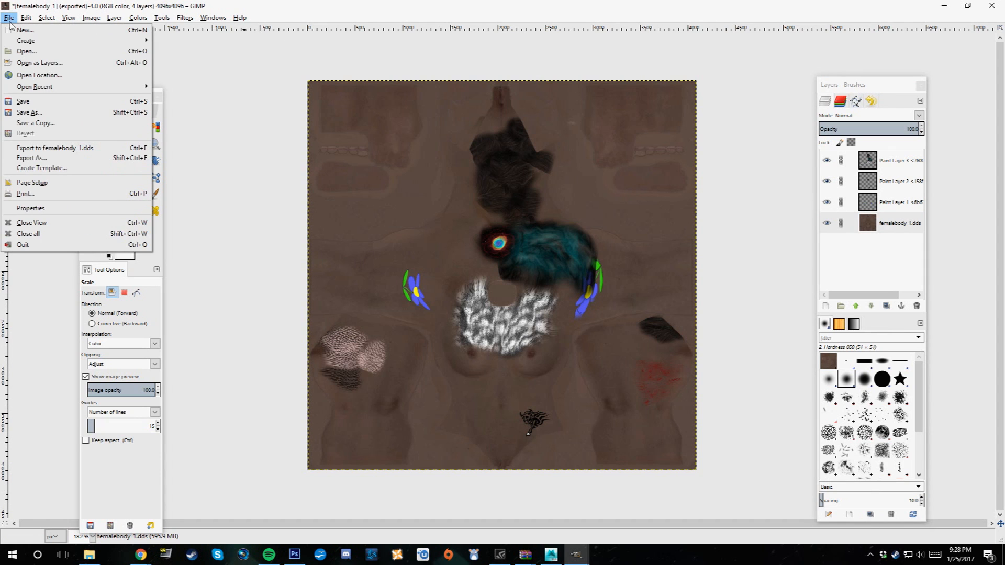
{"action": "left_click", "coordinate": [68, 159]}
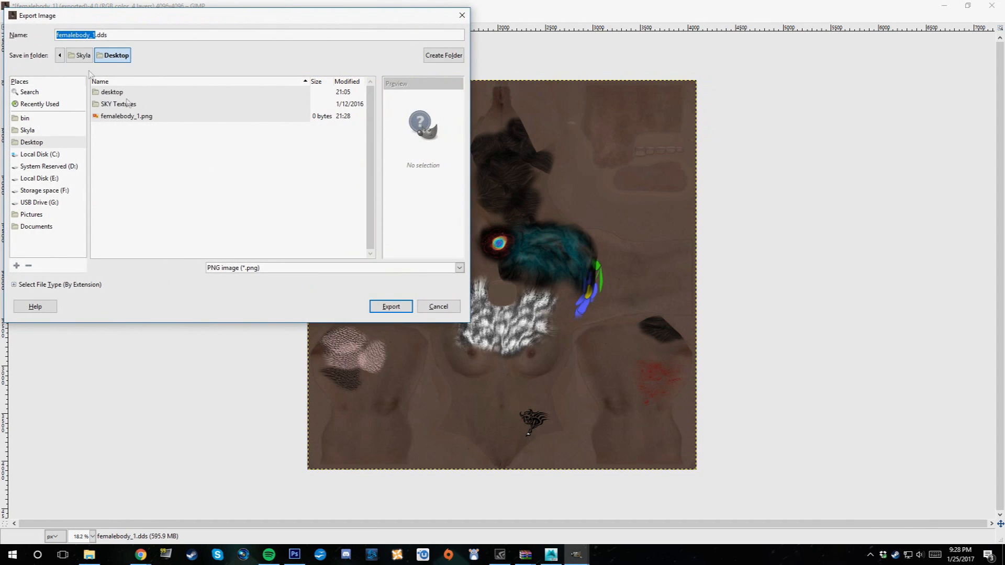
{"action": "left_click", "coordinate": [116, 35]}
{"action": "type", "text": "png"}
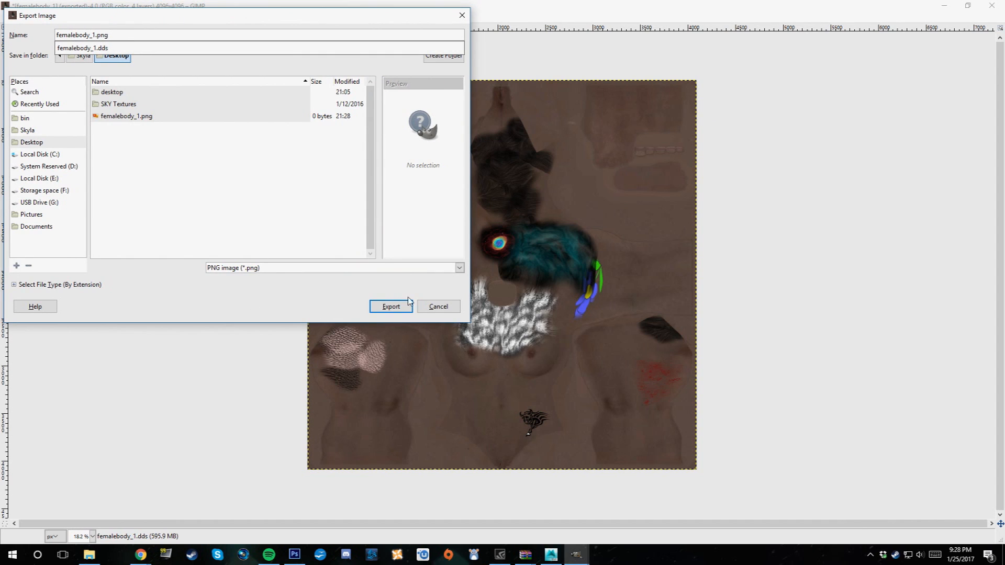
{"action": "left_click", "coordinate": [393, 308]}
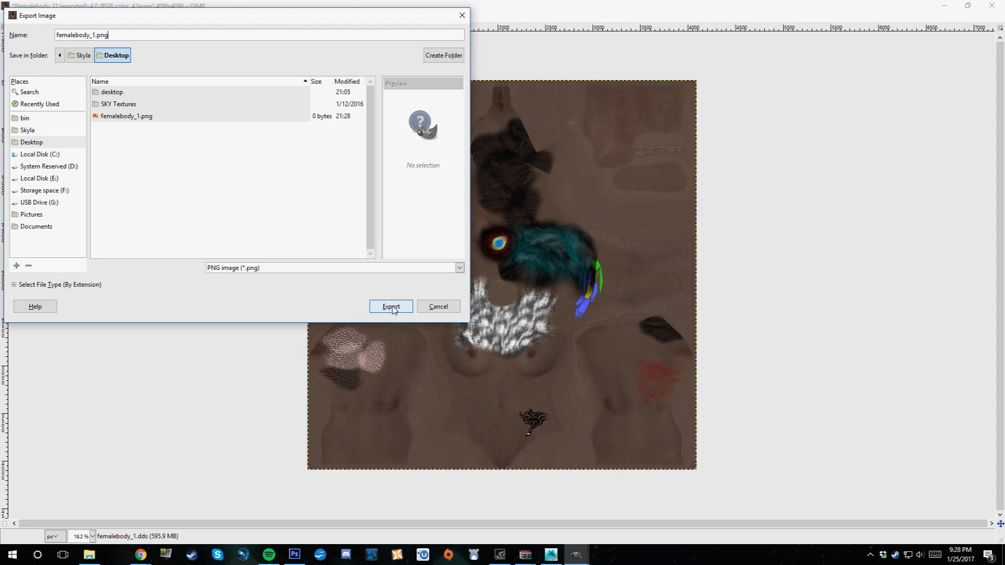
{"action": "left_click", "coordinate": [393, 309]}
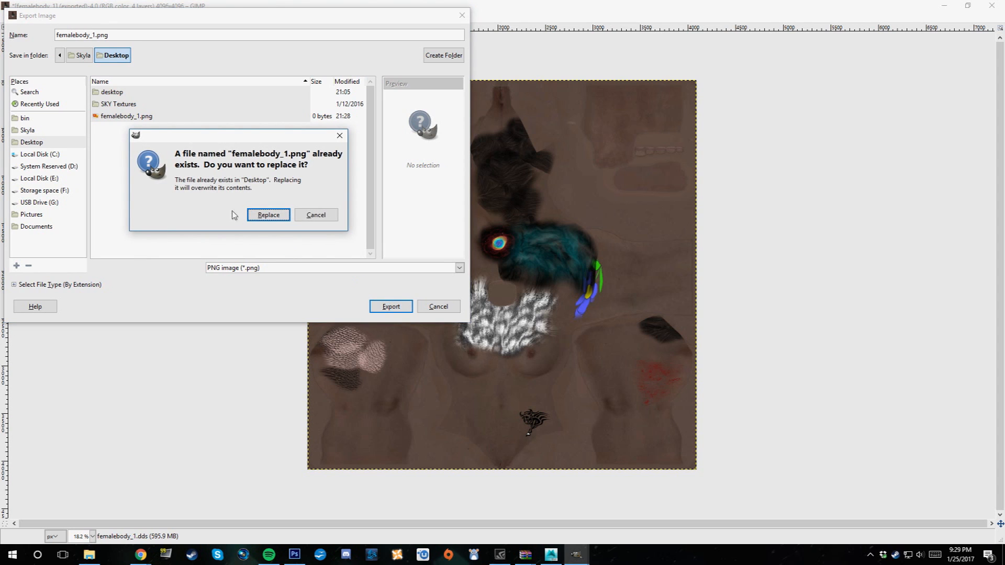
{"action": "left_click", "coordinate": [266, 212]}
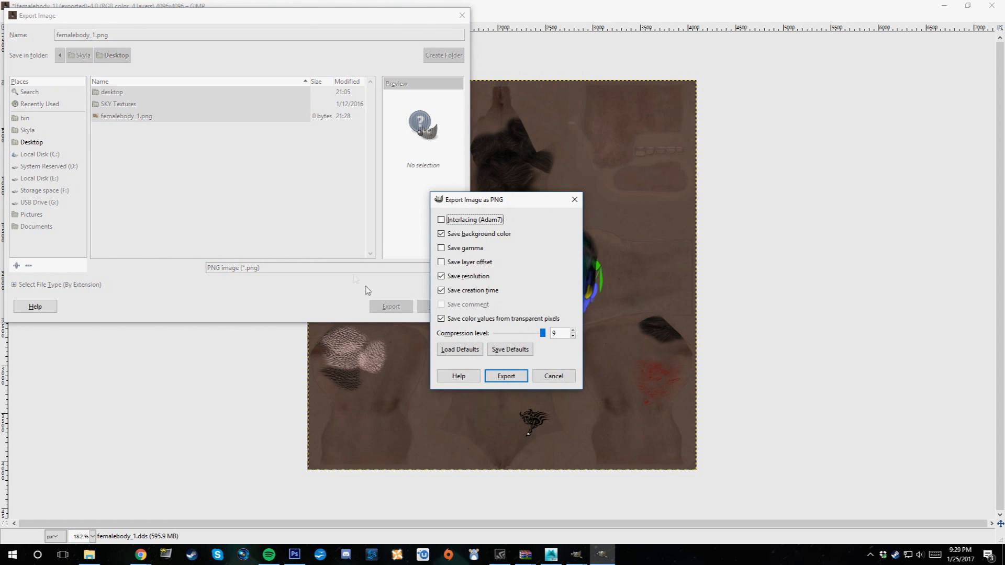
{"action": "left_click", "coordinate": [505, 377]}
- Open the flattened femalebody_1.png from the Desktop folder
{"action": "left_click", "coordinate": [10, 18]}
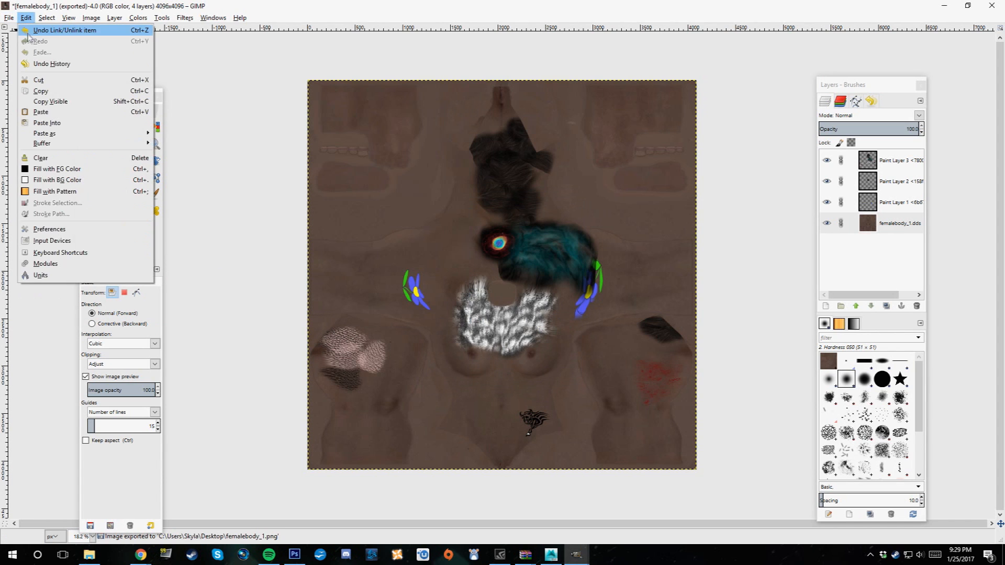
{"action": "left_click", "coordinate": [26, 51]}
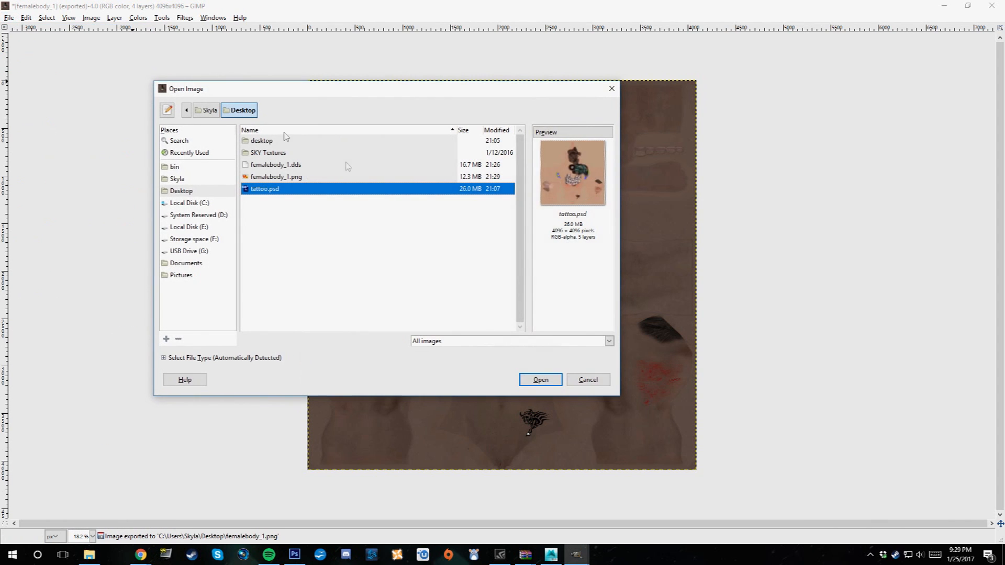
{"action": "left_click", "coordinate": [296, 177]}
{"action": "left_click", "coordinate": [539, 380]}
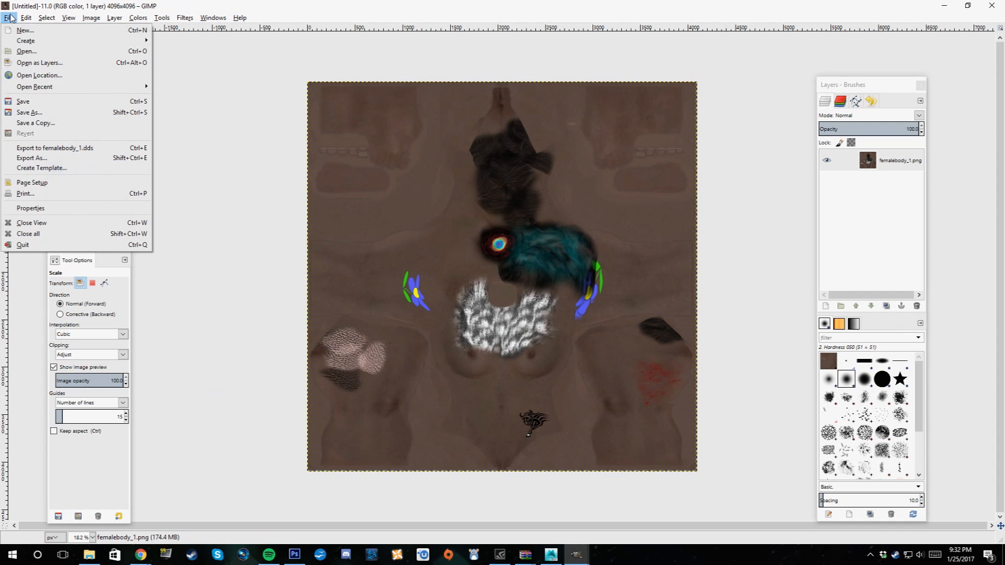
- Export the flattened image to the Desktop as femalebody_1.dds, replacing the existing file
{"action": "left_click", "coordinate": [32, 157]}
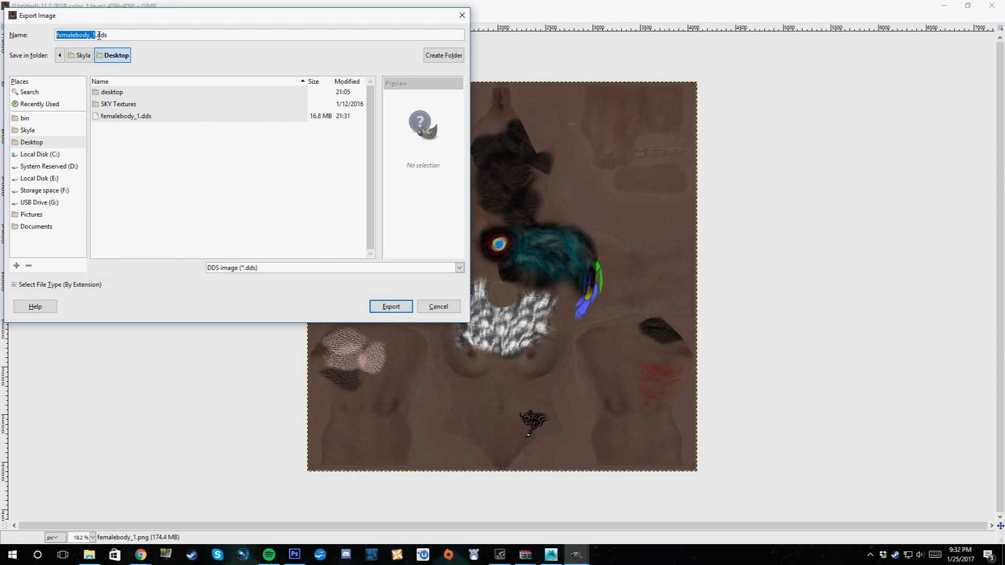
{"action": "left_click", "coordinate": [378, 306]}
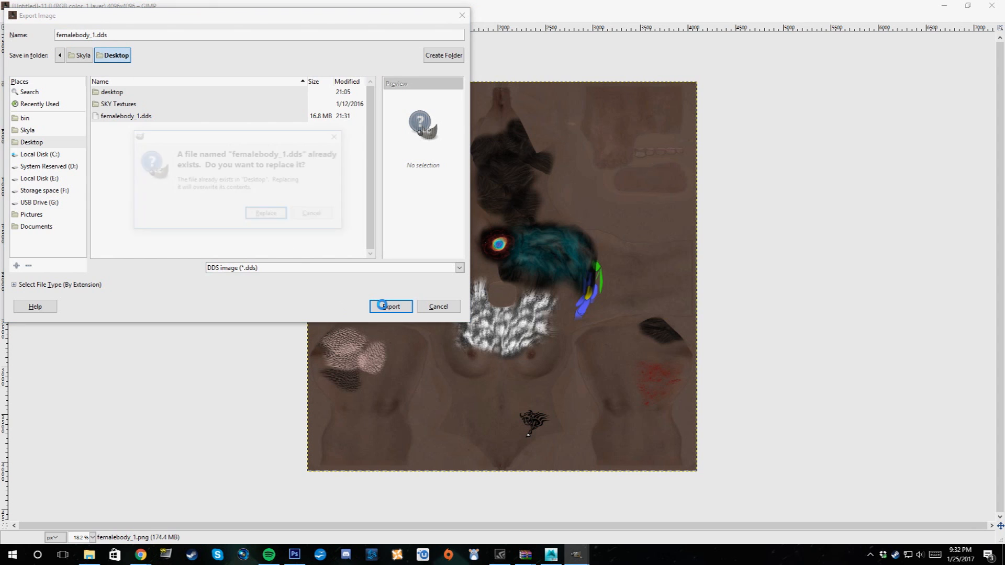
{"action": "left_click", "coordinate": [267, 215]}
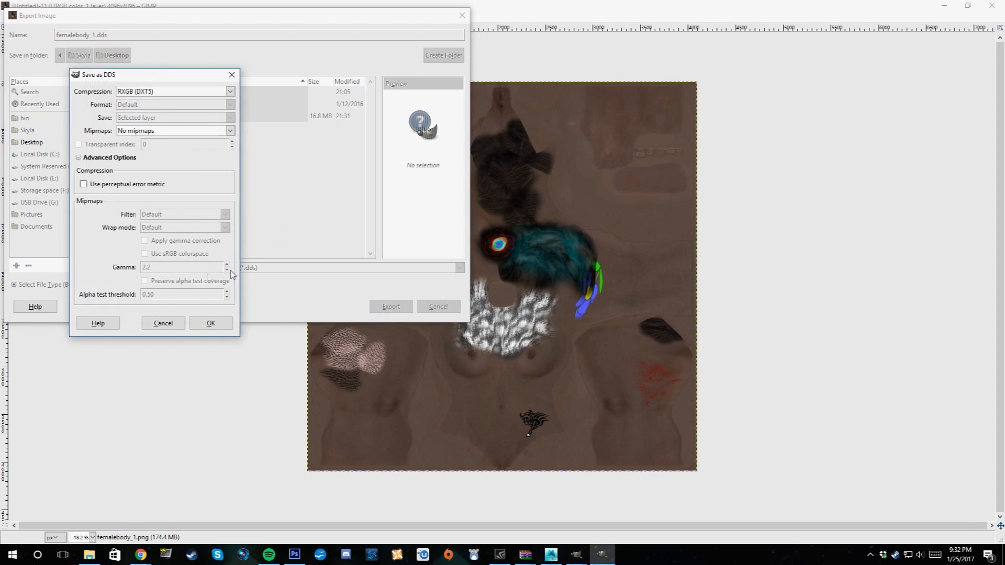
{"action": "left_click", "coordinate": [147, 93]}
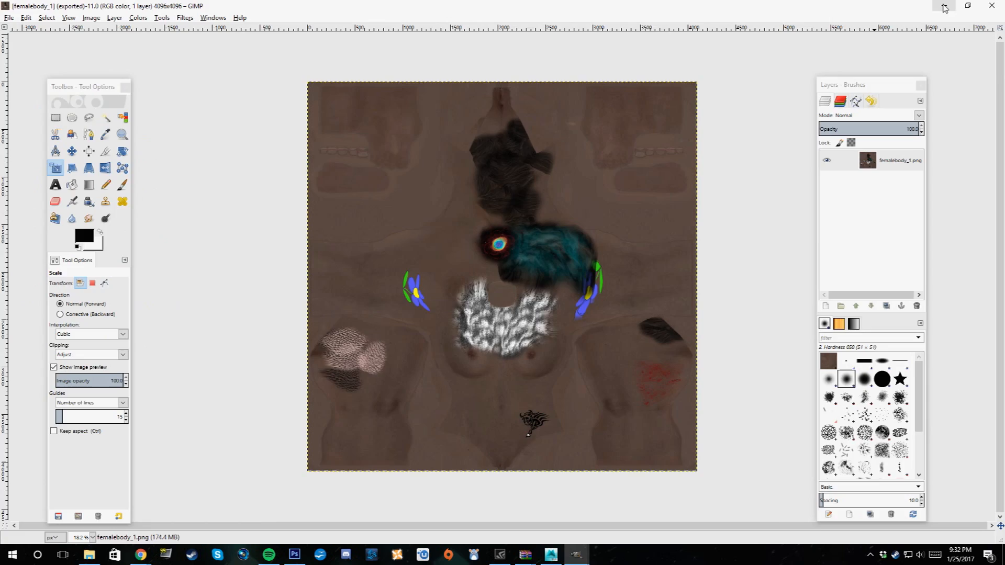
- Minimize the open GIMP and Mudbox windows to reach the desktop
{"action": "left_click", "coordinate": [944, 5]}
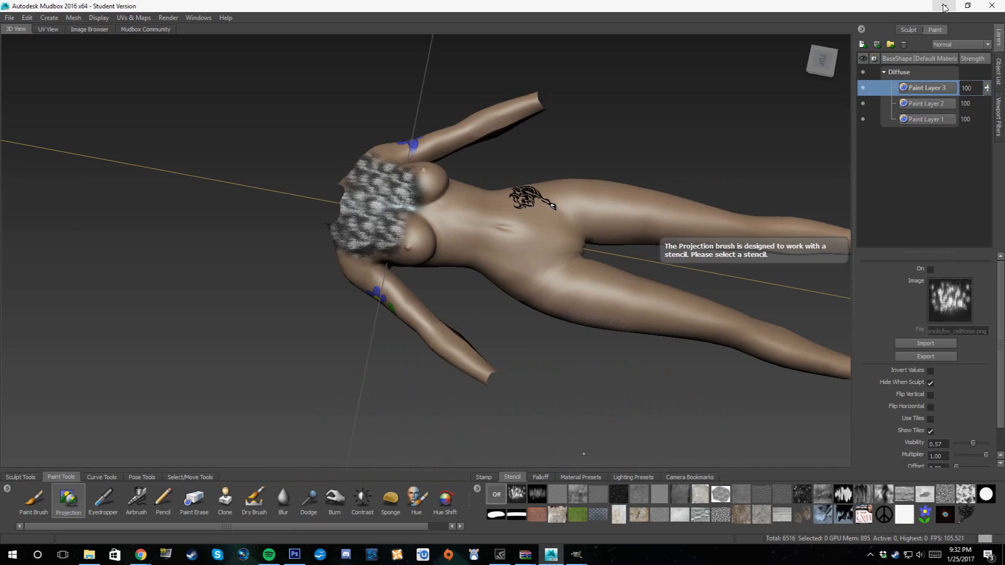
{"action": "left_click", "coordinate": [944, 6]}
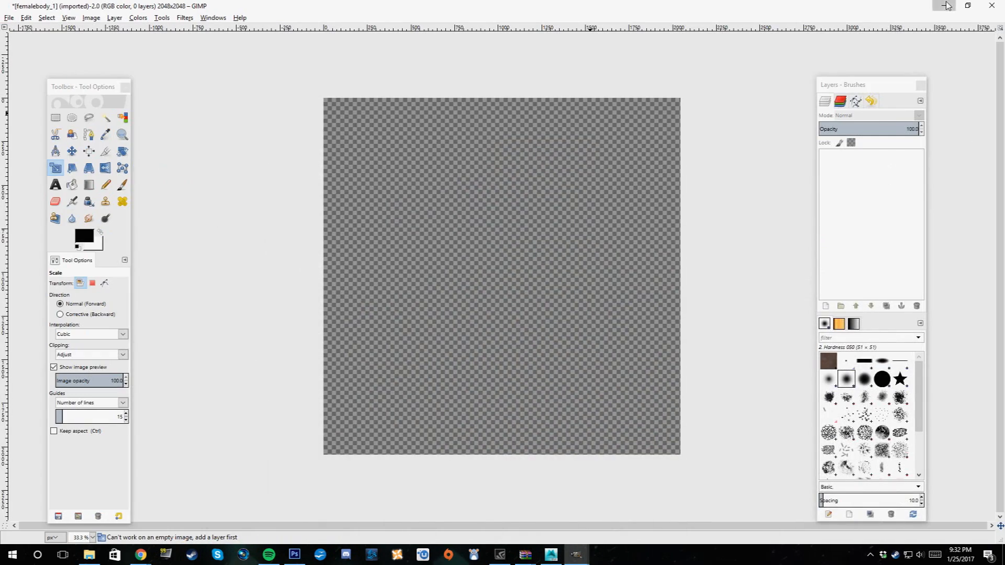
{"action": "left_click", "coordinate": [944, 5]}
{"action": "left_click", "coordinate": [944, 6]}
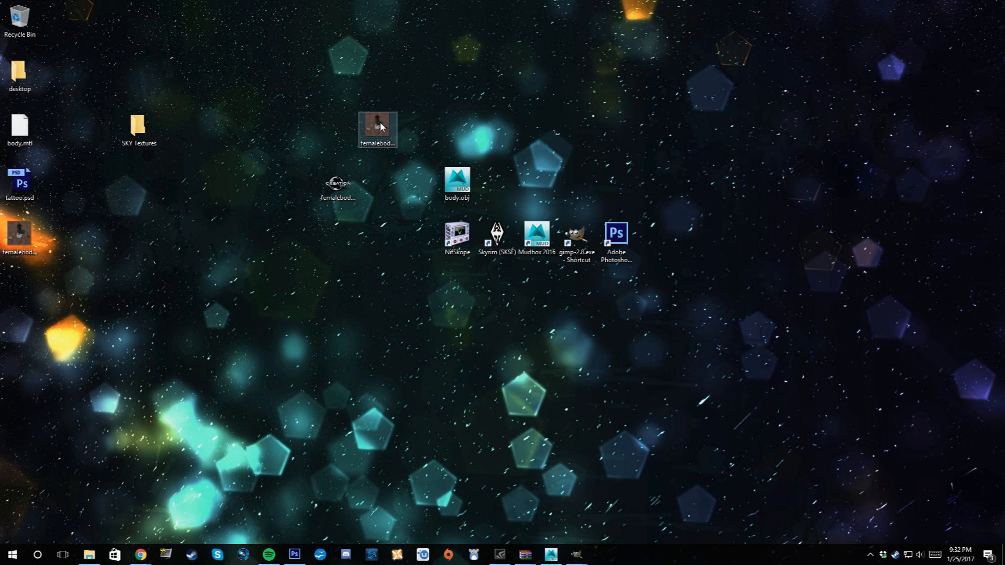
- Move the femalebody_1.dds file icon on the desktop to a free spot above the GIMP shortcut
{"action": "right_click", "coordinate": [381, 126]}
{"action": "left_click", "coordinate": [451, 119]}
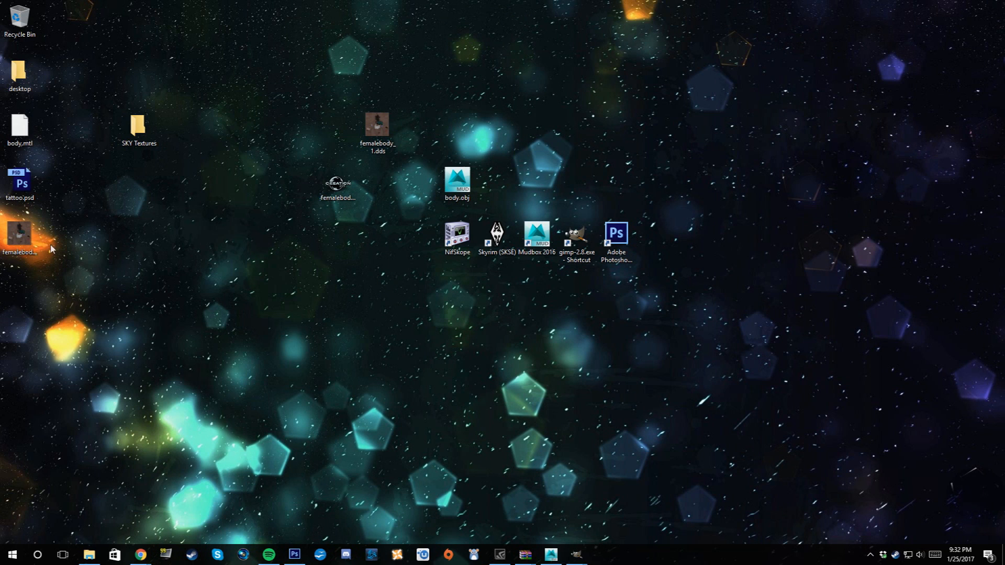
{"action": "right_click", "coordinate": [12, 240]}
{"action": "left_click", "coordinate": [343, 264]}
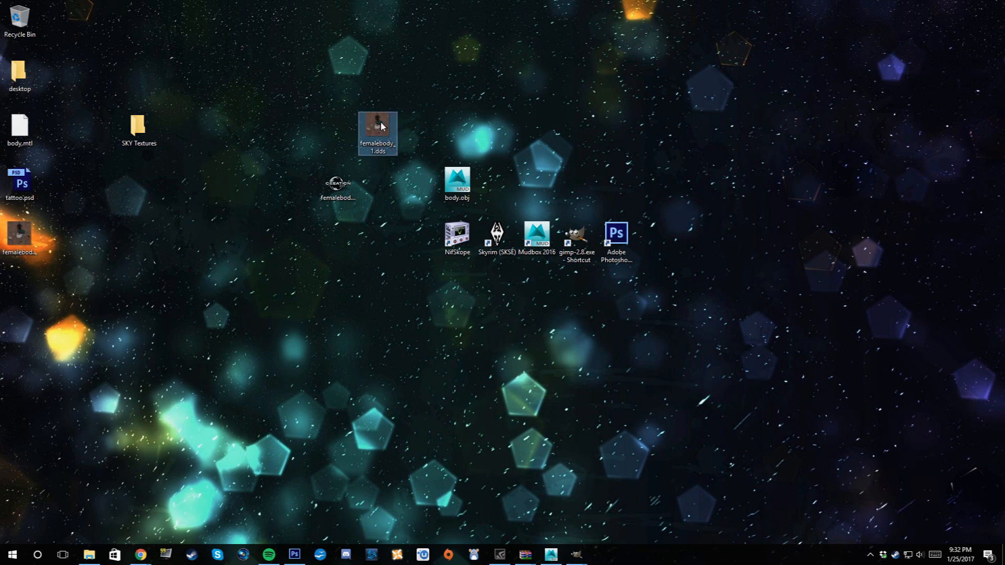
{"action": "left_click_drag", "start_coordinate": [382, 126], "coordinate": [501, 127]}
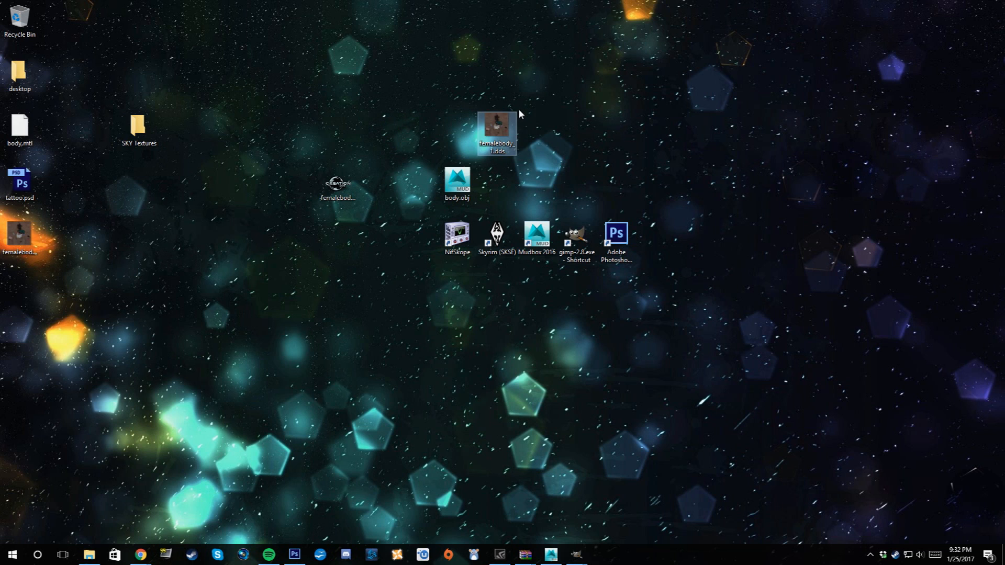
{"action": "left_click_drag", "start_coordinate": [489, 131], "coordinate": [552, 127]}
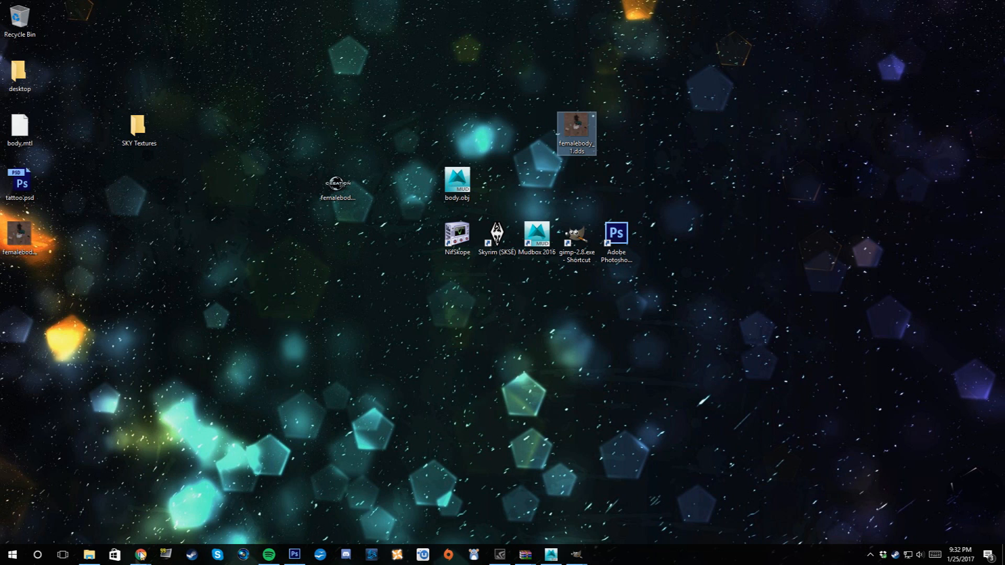
- Open Skyrim's Data\textures\actors\character\female folder in File Explorer
{"action": "left_click", "coordinate": [89, 555]}
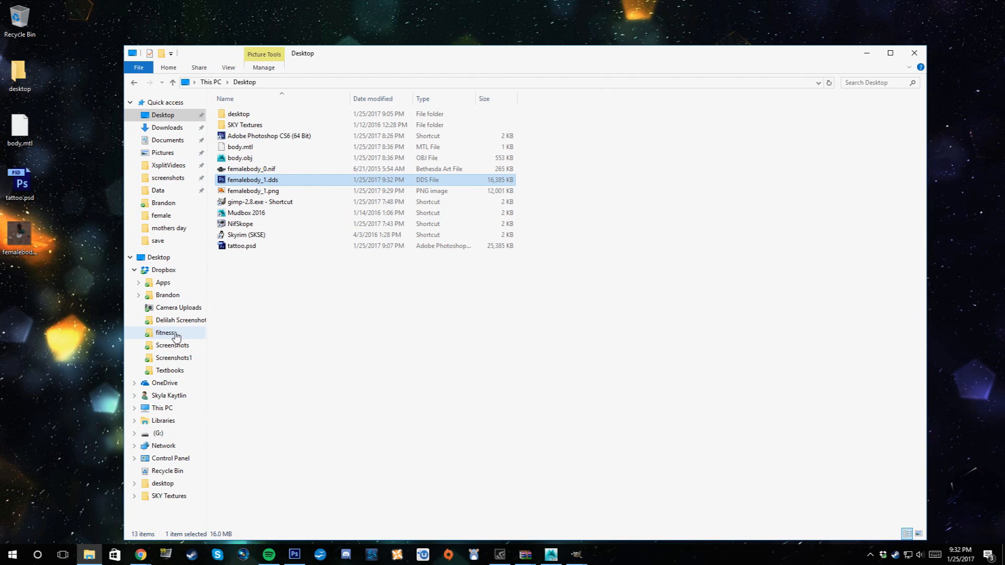
{"action": "left_click", "coordinate": [162, 191]}
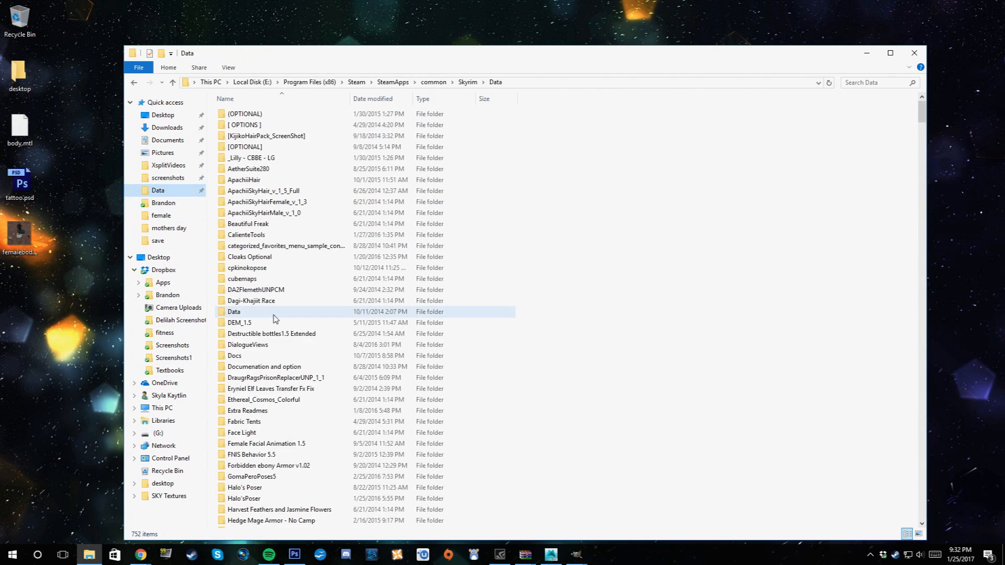
{"action": "scroll", "coordinate": [492, 370], "scroll_direction": "down", "scroll_amount": 12}
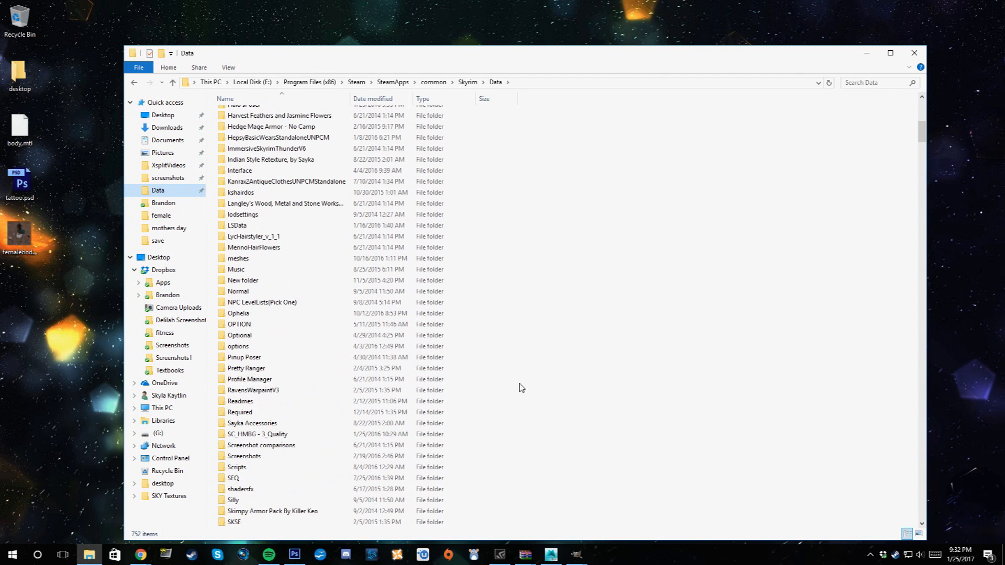
{"action": "scroll", "coordinate": [535, 347], "scroll_direction": "down", "scroll_amount": 4}
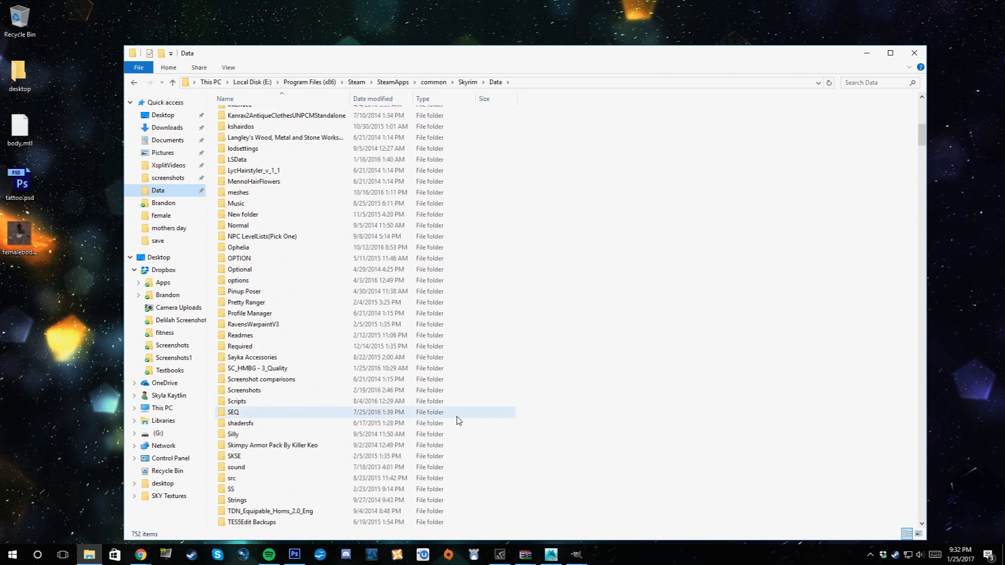
{"action": "double_click", "coordinate": [255, 438]}
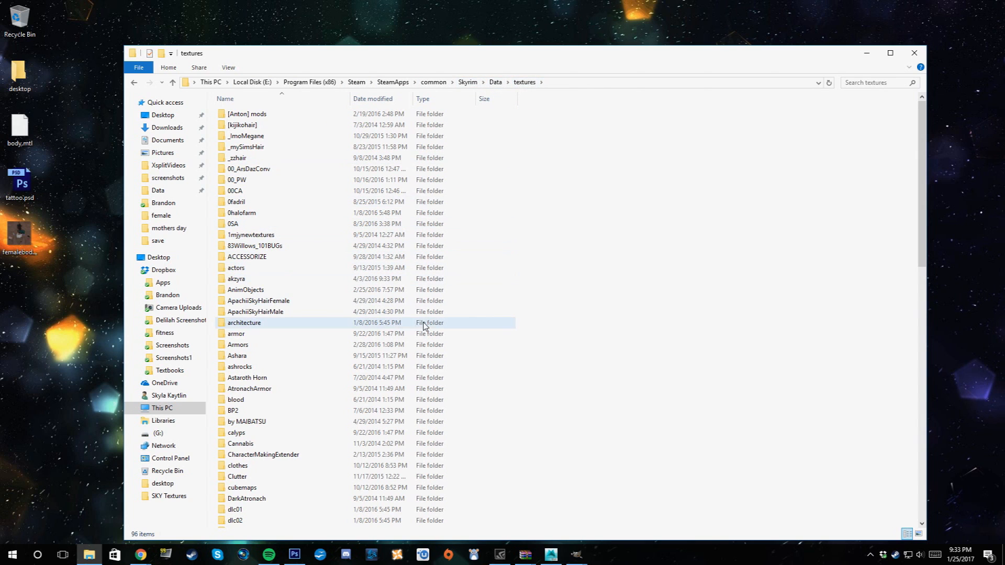
{"action": "double_click", "coordinate": [238, 269]}
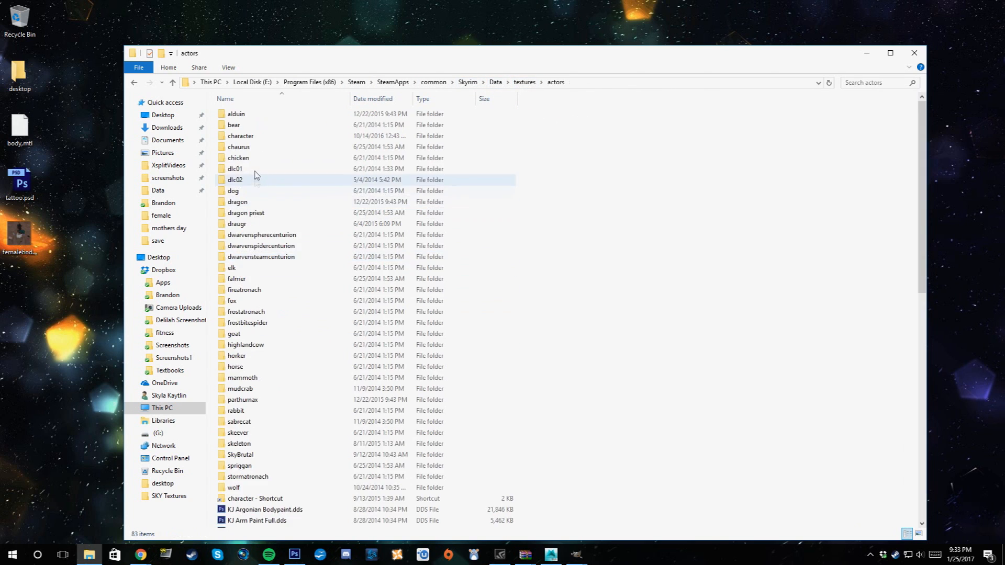
{"action": "double_click", "coordinate": [253, 138]}
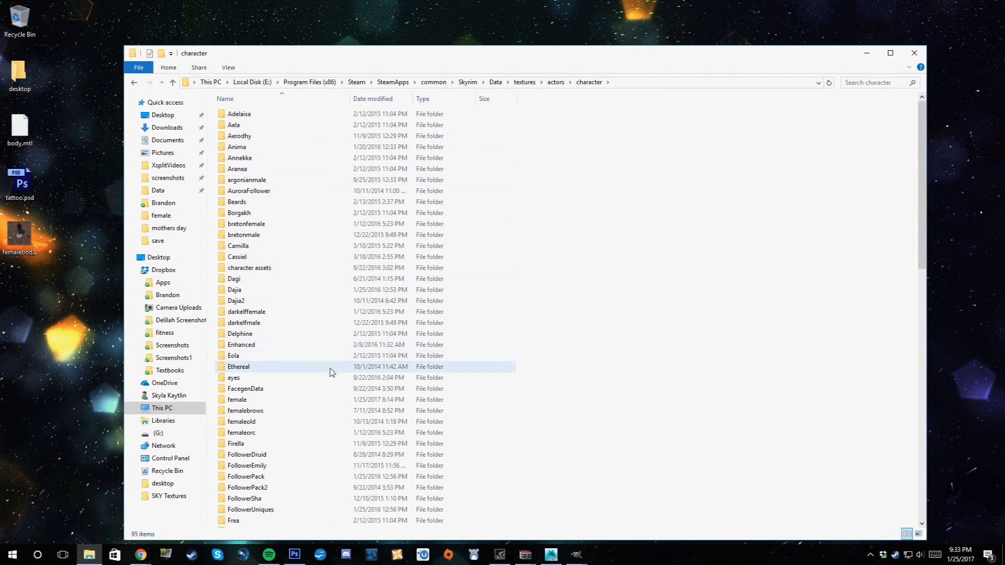
{"action": "double_click", "coordinate": [252, 401]}
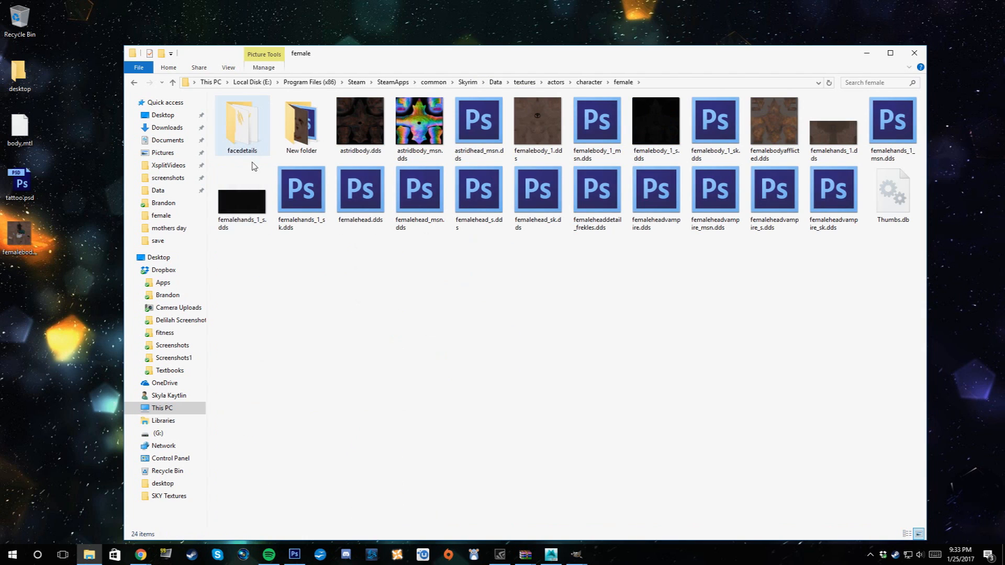
- Copy femalebody_1.dds from the desktop into Skyrim's female textures folder, replacing the existing file, and close the folder window
{"action": "left_click_drag", "start_coordinate": [507, 54], "coordinate": [443, 167]}
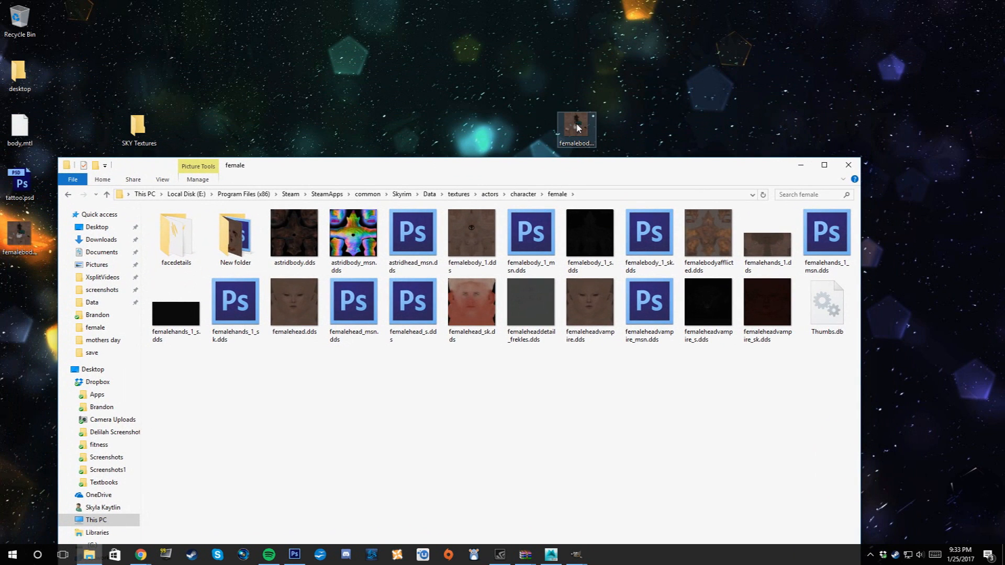
{"action": "left_click_drag", "start_coordinate": [578, 128], "coordinate": [507, 412]}
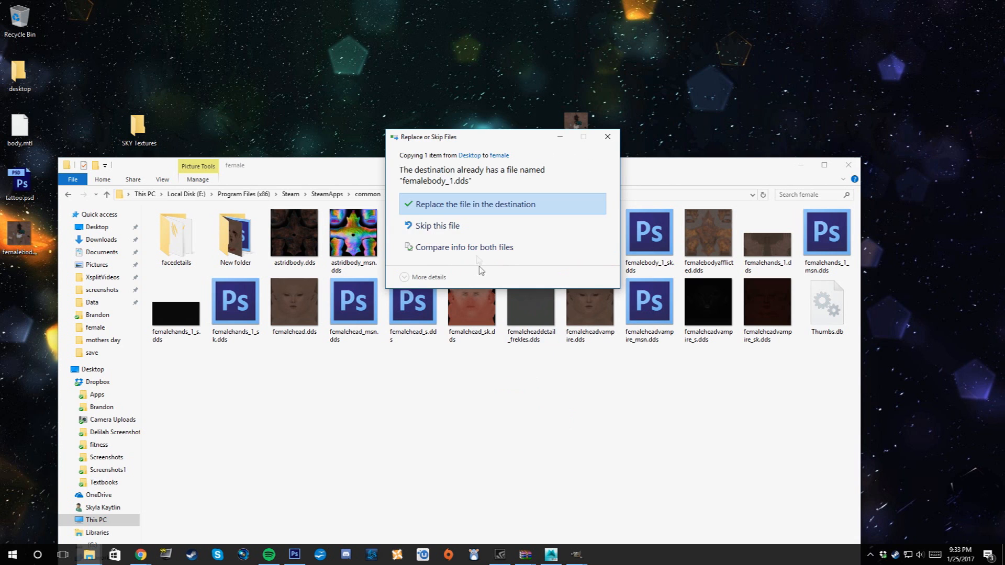
{"action": "left_click", "coordinate": [477, 211]}
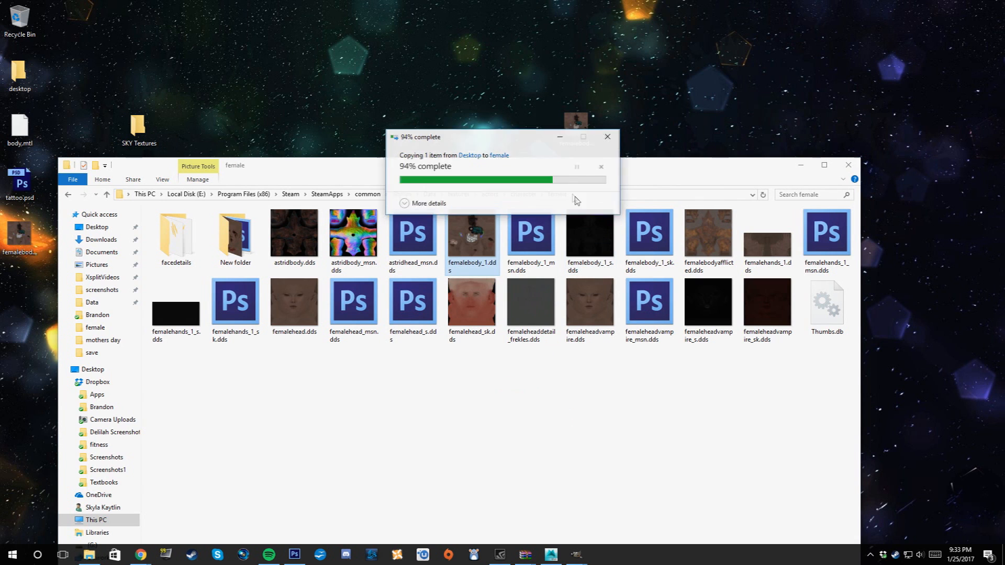
{"action": "left_click_drag", "start_coordinate": [529, 172], "coordinate": [545, 97]}
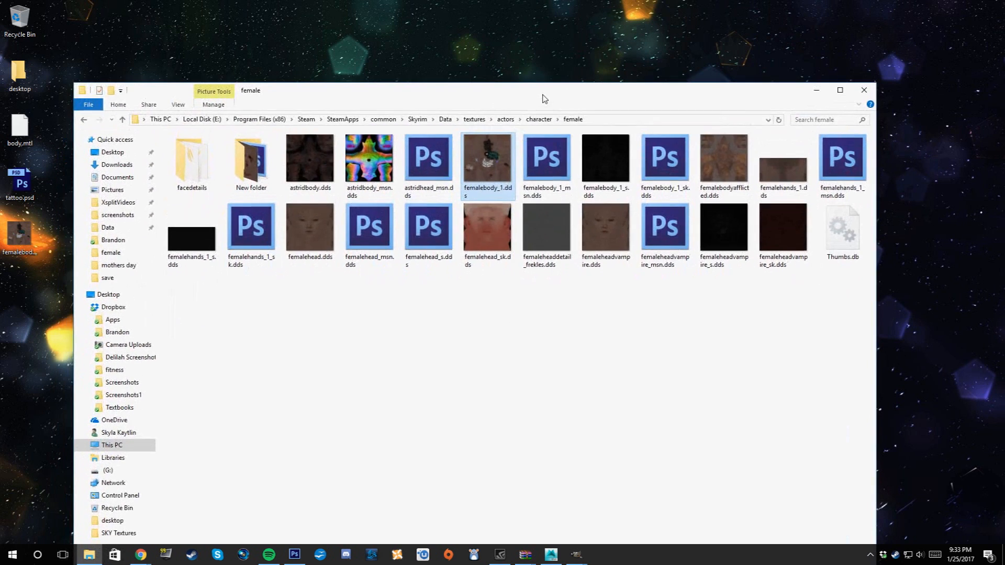
{"action": "left_click", "coordinate": [871, 92]}
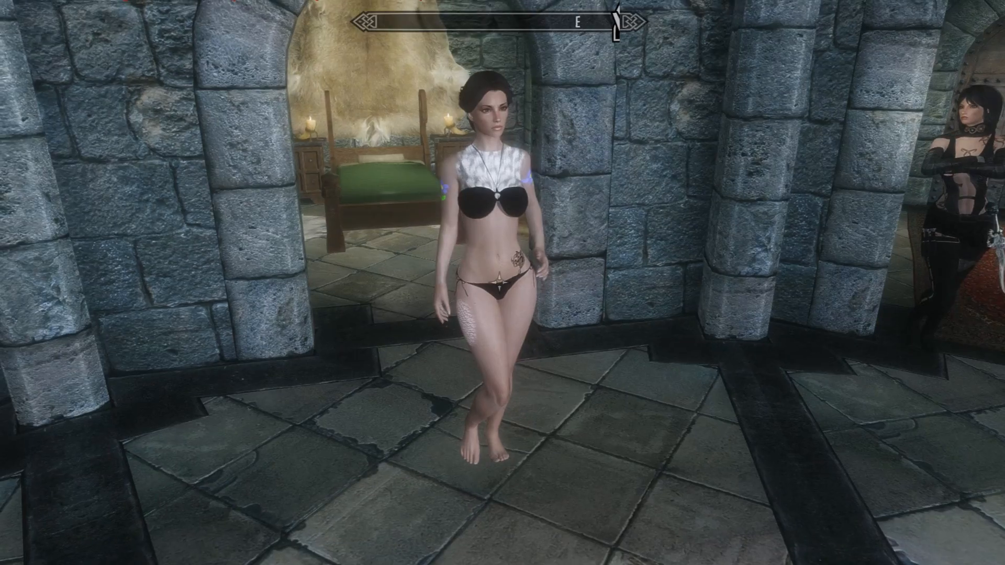
- Switch to Skyrim, walk the character around to inspect the tattoos on the body, and run the showracemenu console command
{"action": "key", "text": "w"}
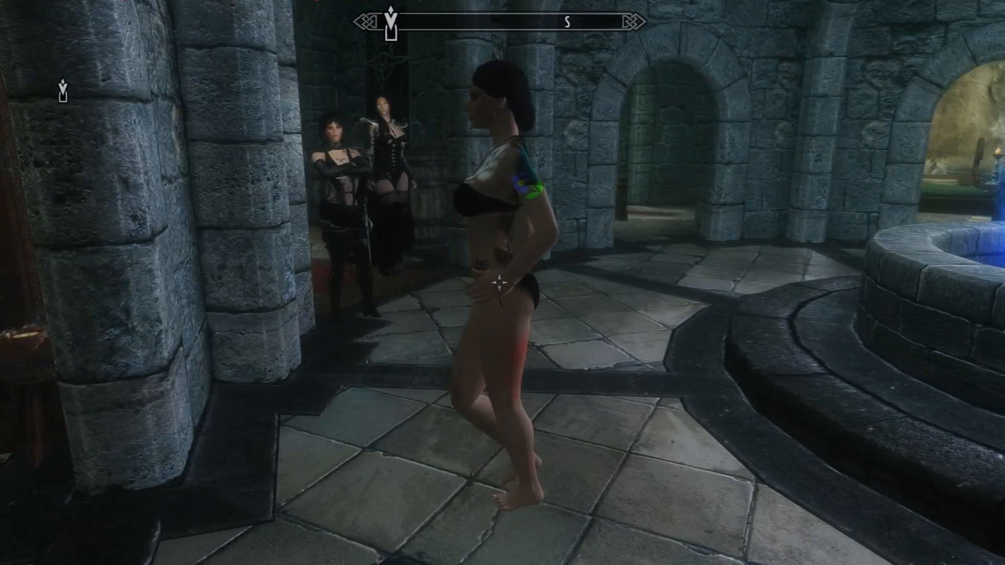
{"action": "key", "text": "w"}
{"action": "key", "text": "grave"}
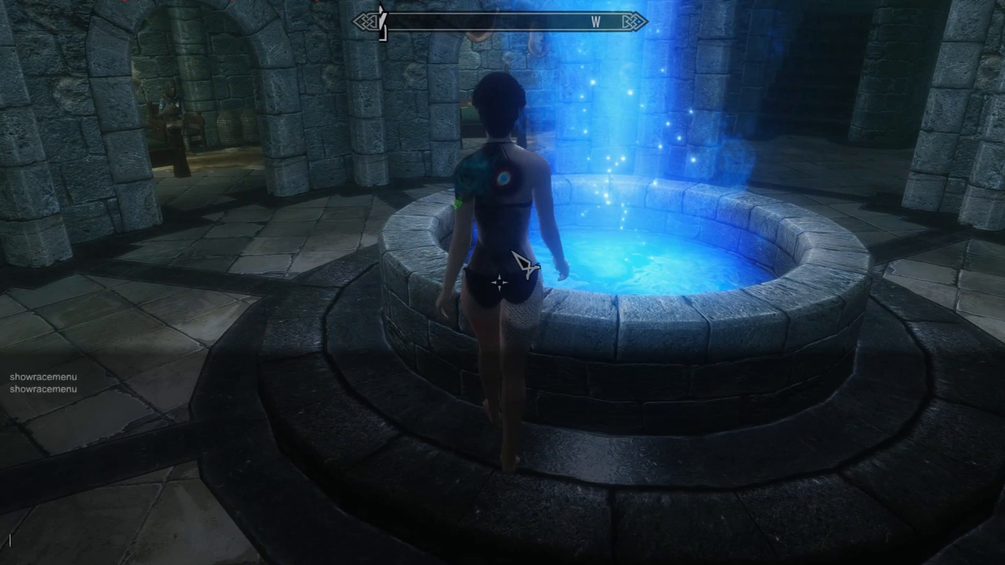
{"action": "type", "text": "showracemenu"}
{"action": "key", "text": "Return"}
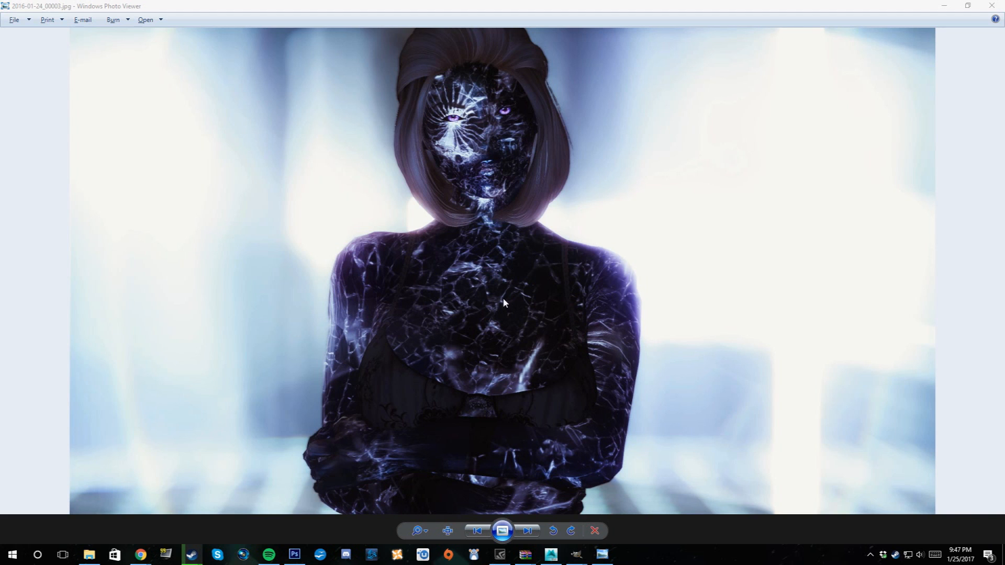
- Browse the example screenshots of custom body textures in Windows Photo Viewer, examining the skin effects, tattoos and scars
{"action": "scroll", "coordinate": [478, 321], "scroll_direction": "up", "scroll_amount": 3}
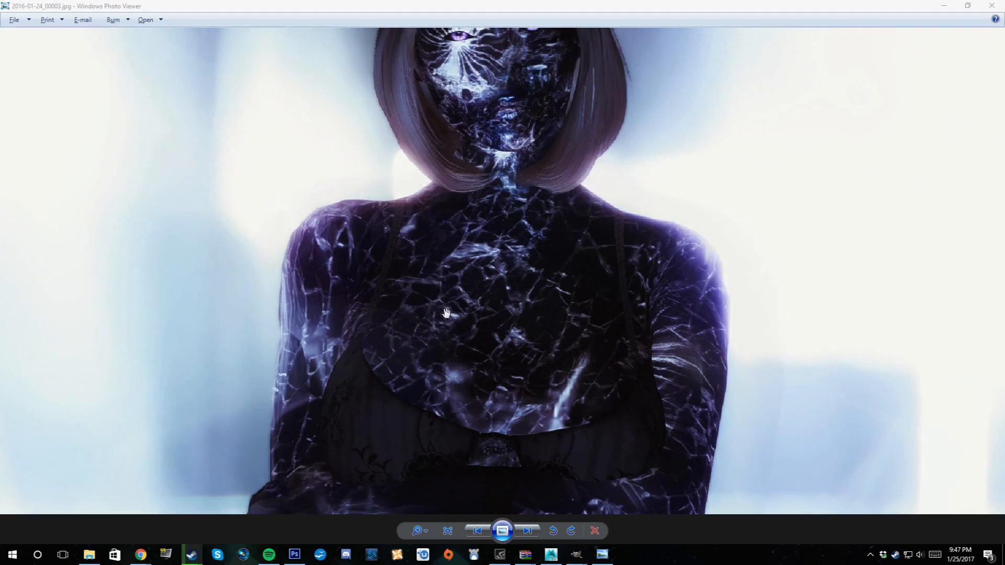
{"action": "scroll", "coordinate": [521, 308], "scroll_direction": "down", "scroll_amount": 3}
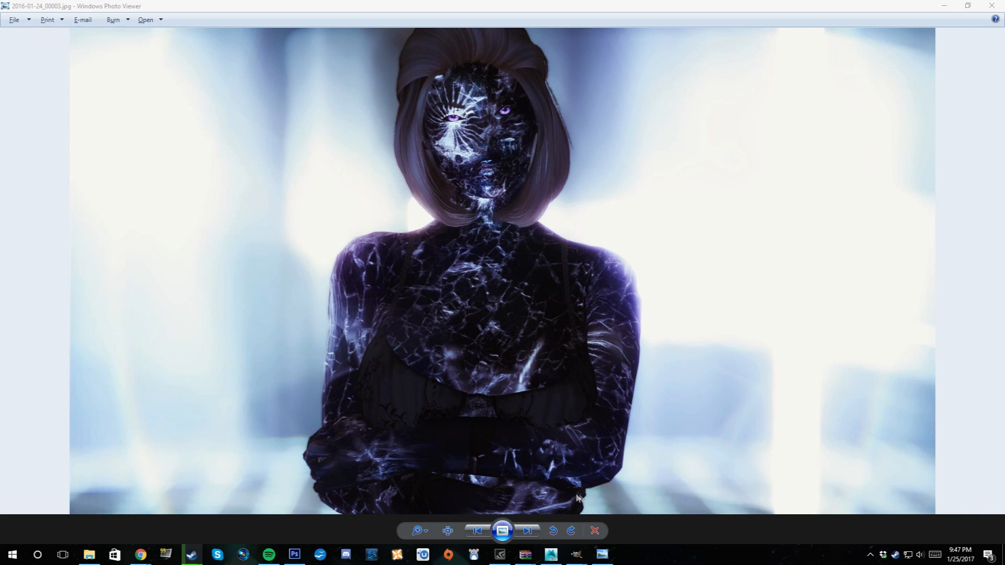
{"action": "left_click", "coordinate": [528, 531]}
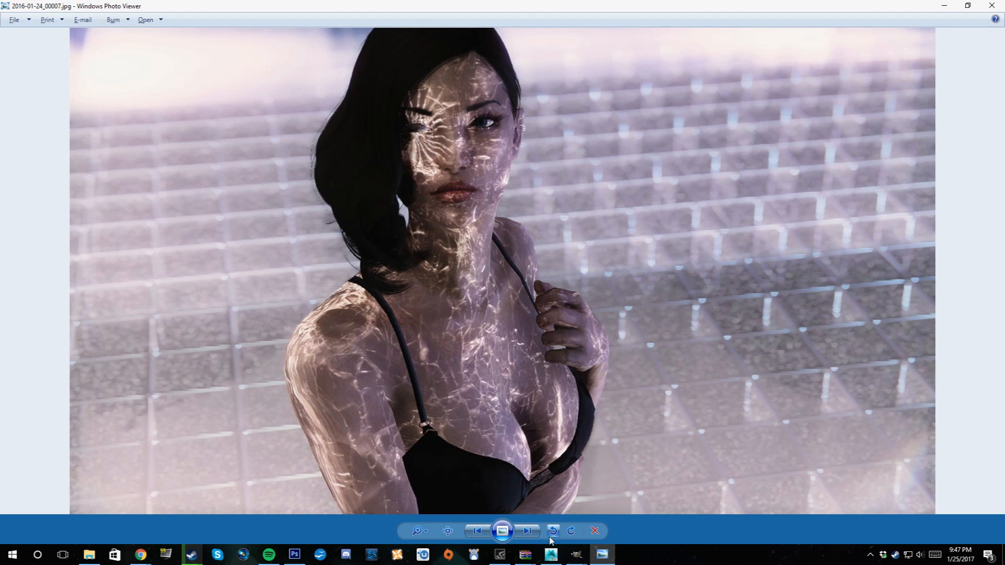
{"action": "left_click", "coordinate": [526, 531]}
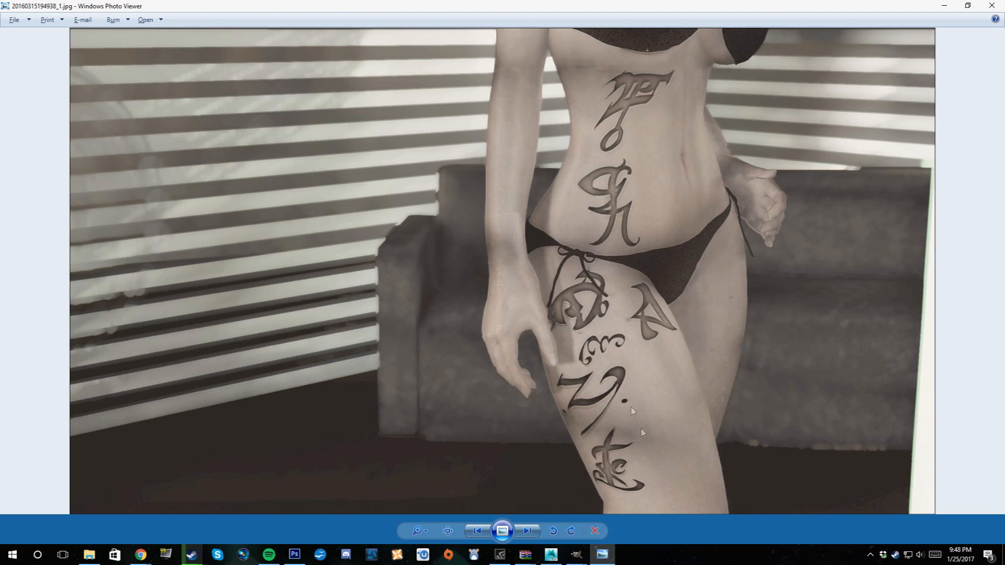
{"action": "key", "text": "Right"}
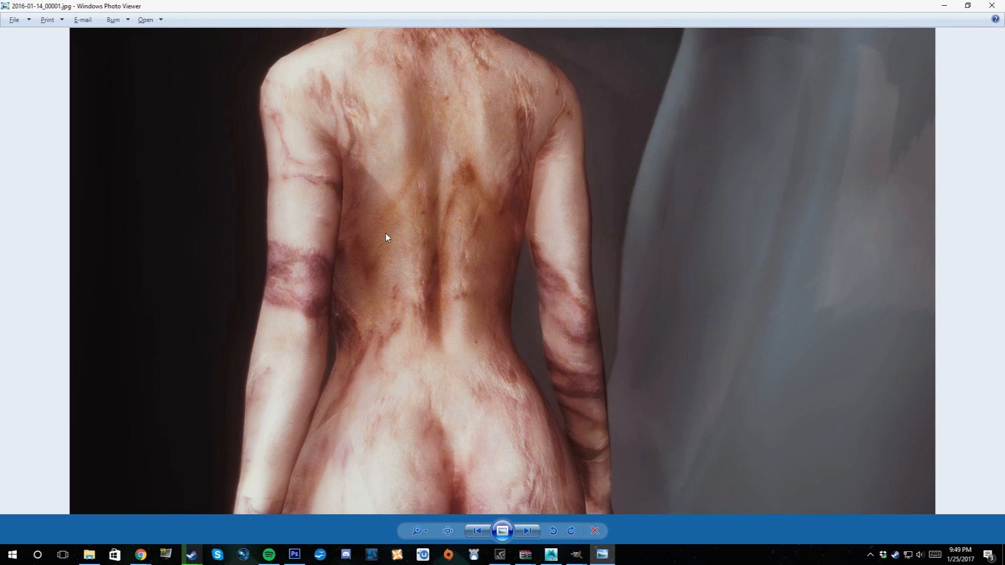
{"action": "key", "text": "Right"}
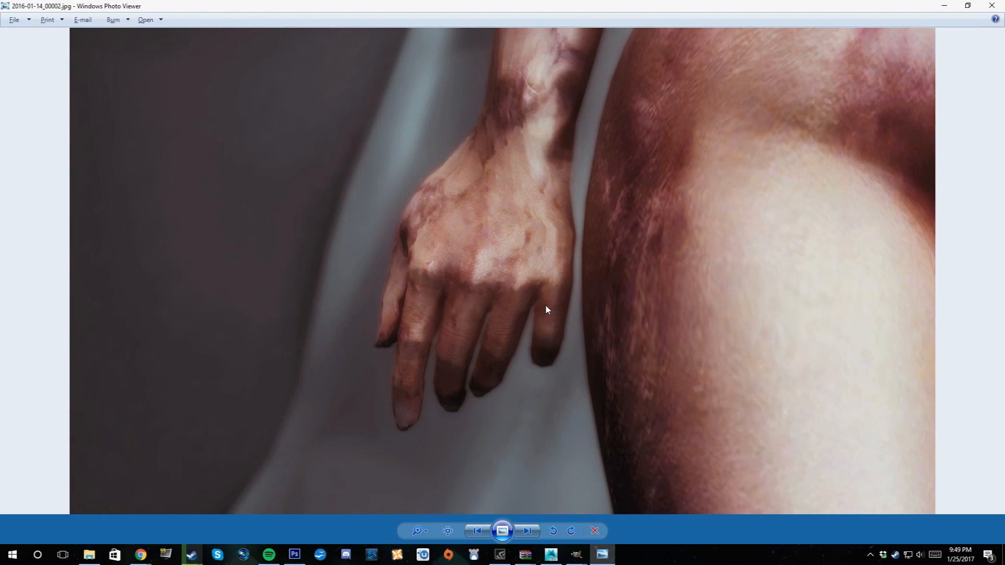